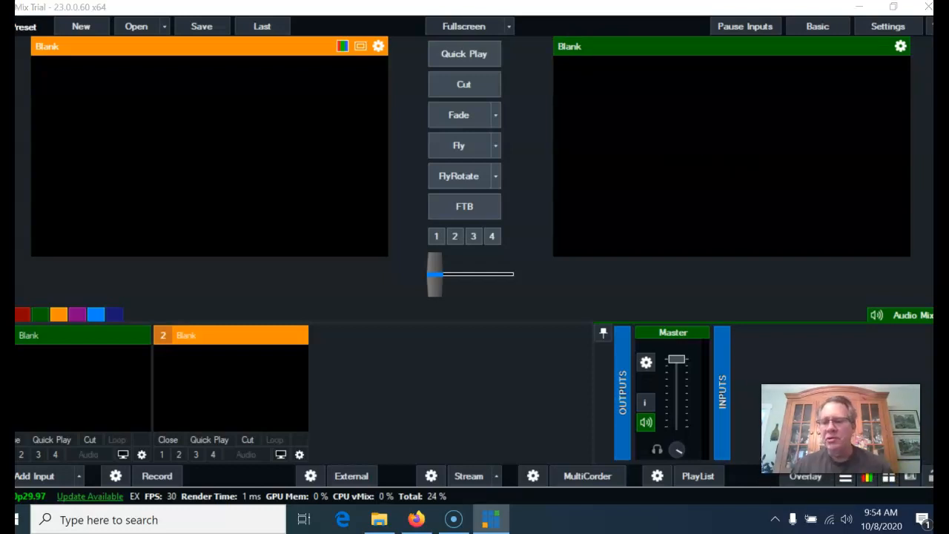
left_click_drag(840, 429, 841, 422)
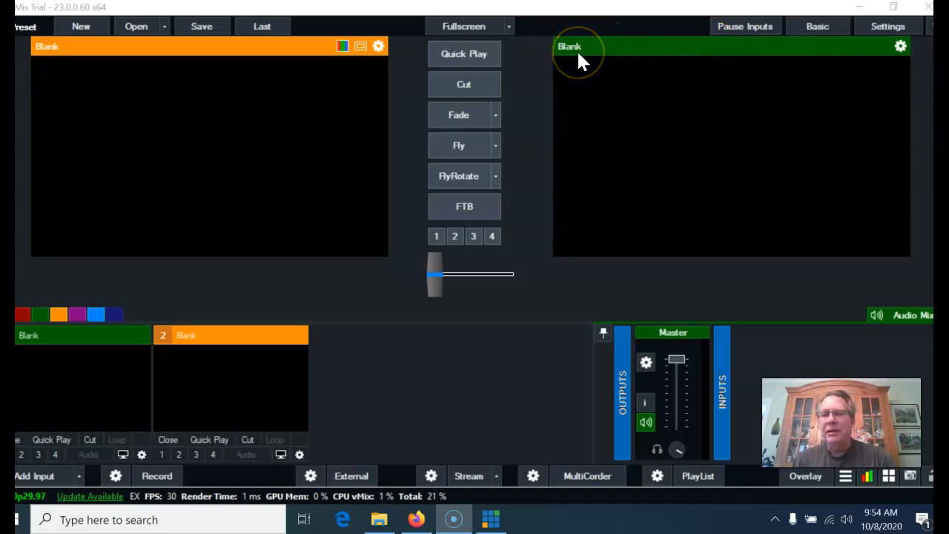
- Rename input 1, the blank input in the output window, as Program in its input settings
left_click(900, 46)
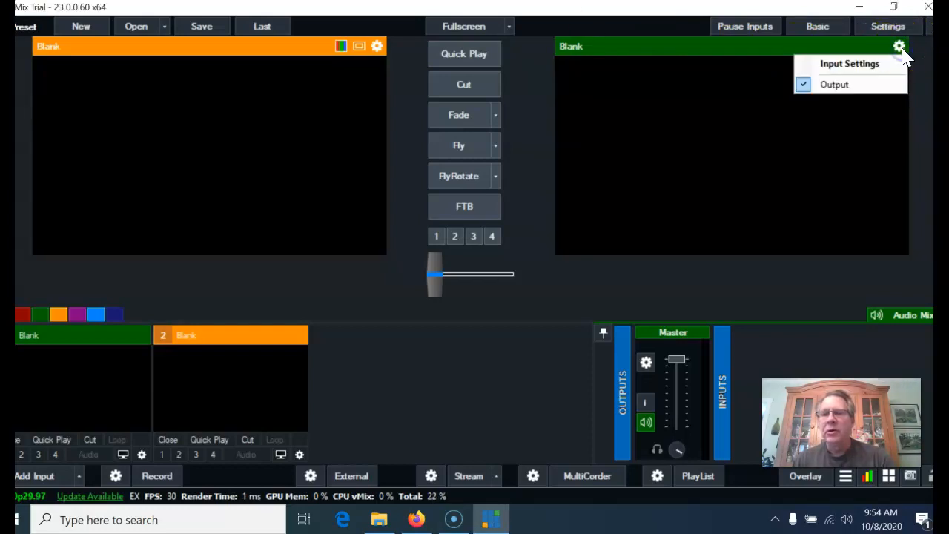
left_click(850, 65)
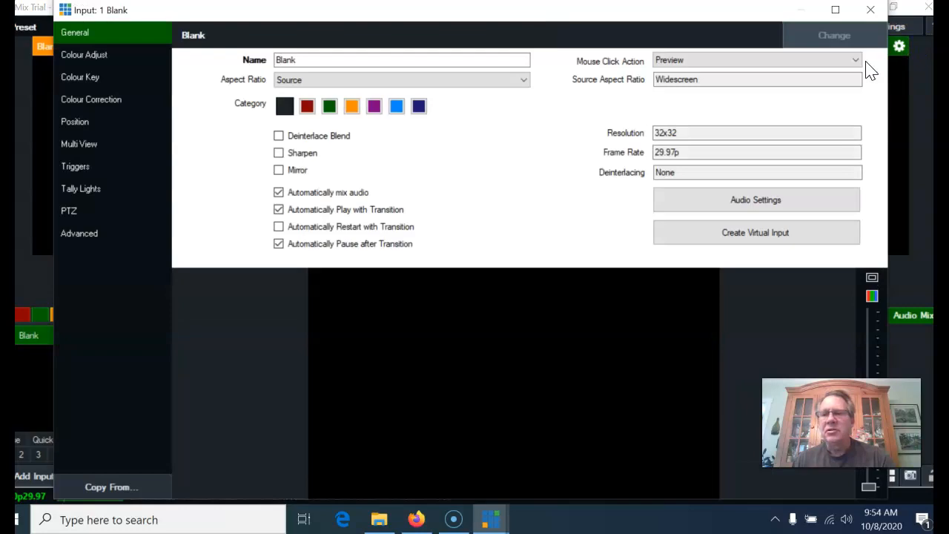
left_click_drag(318, 58, 244, 48)
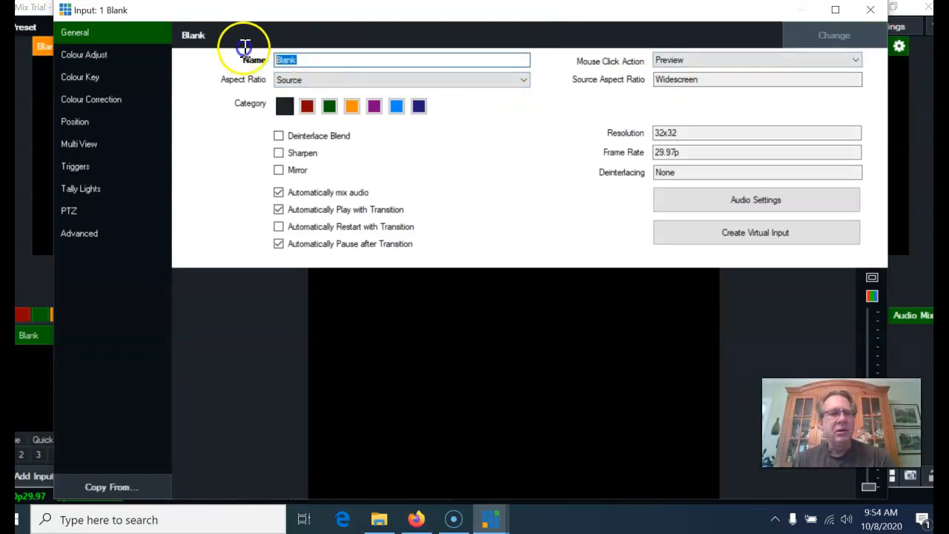
type("Progma")
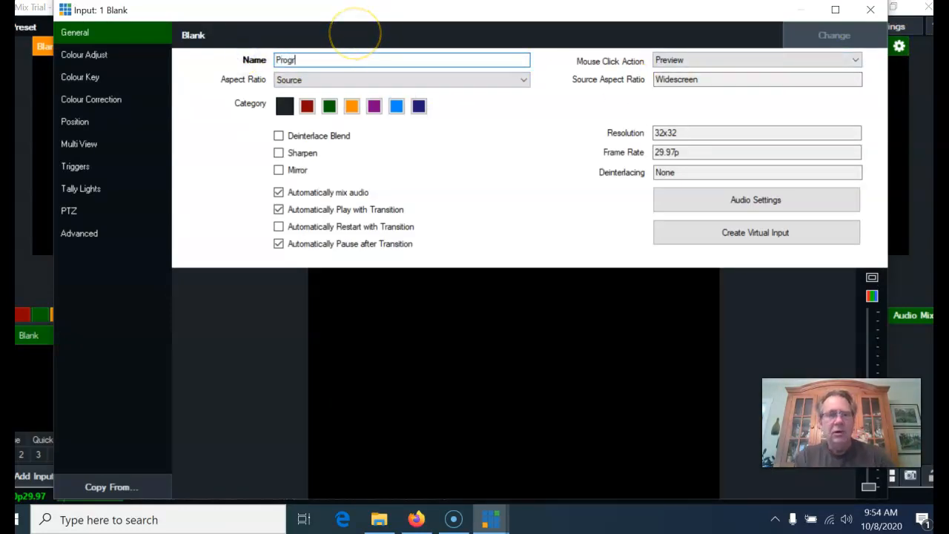
key("BackSpace")
key("BackSpace")
type("ram")
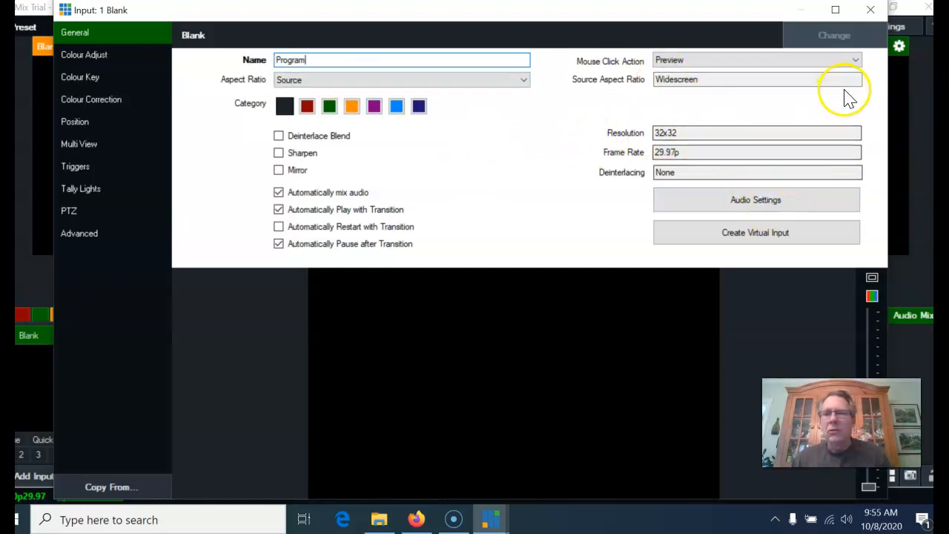
left_click(871, 10)
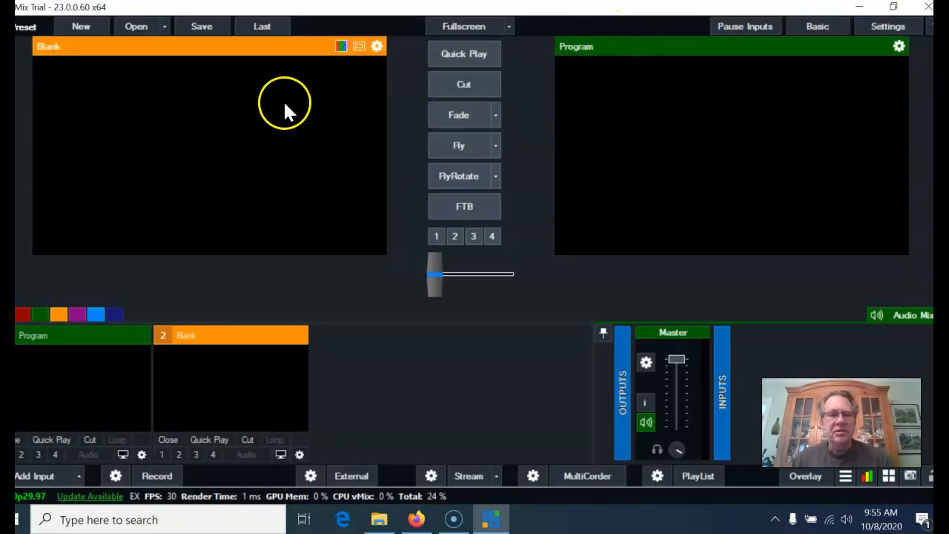
- Rename input 2, the blank input in the preview window, as Preview in its input settings
left_click(376, 46)
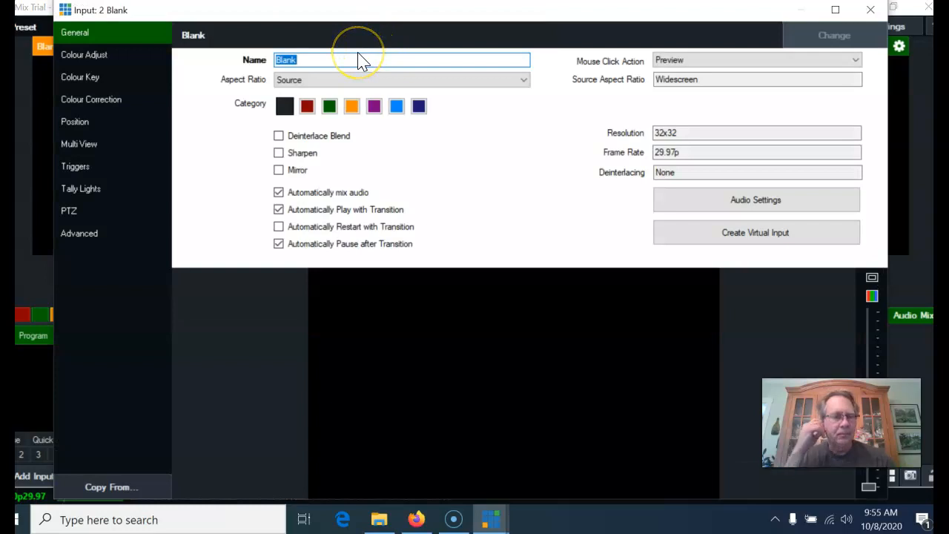
type("Preview")
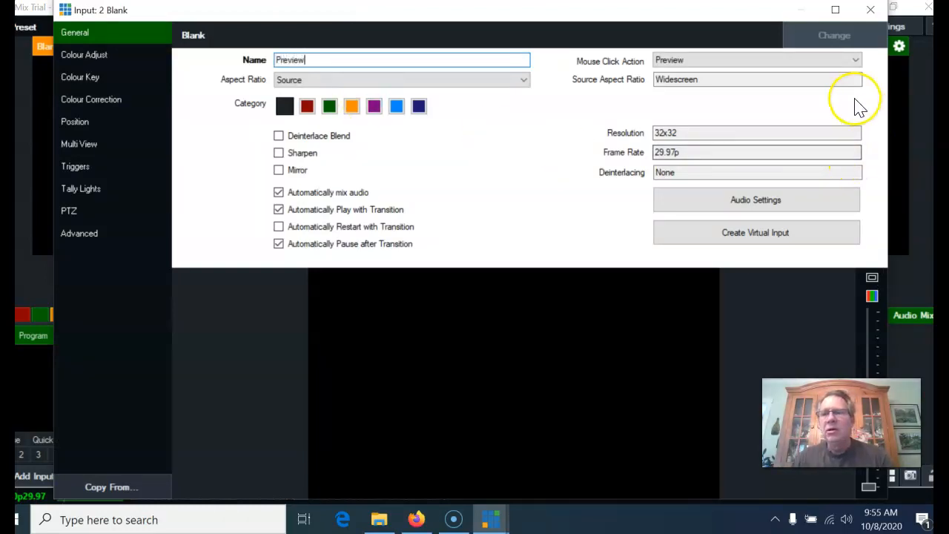
left_click(872, 12)
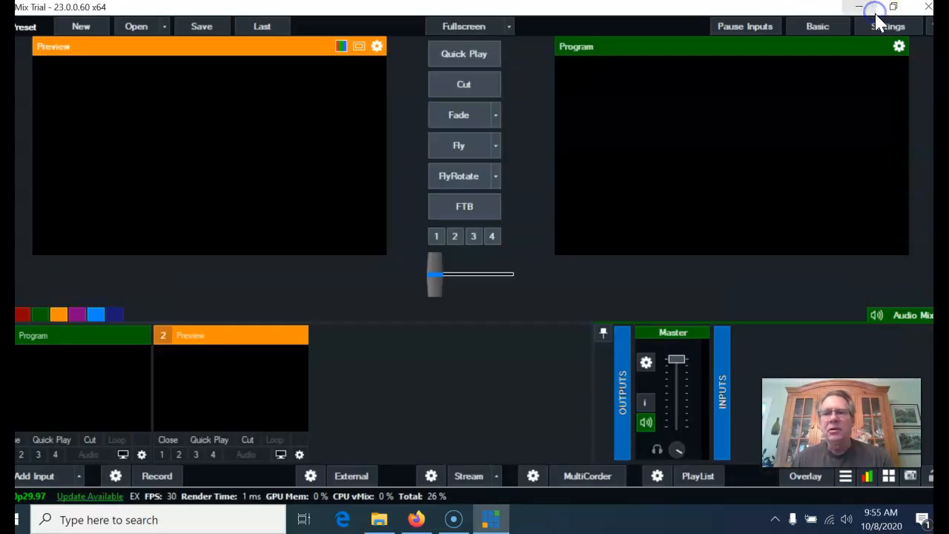
- Review the Waveform Monitor and Safe Area options available for the preview window without changing them
left_click(341, 47)
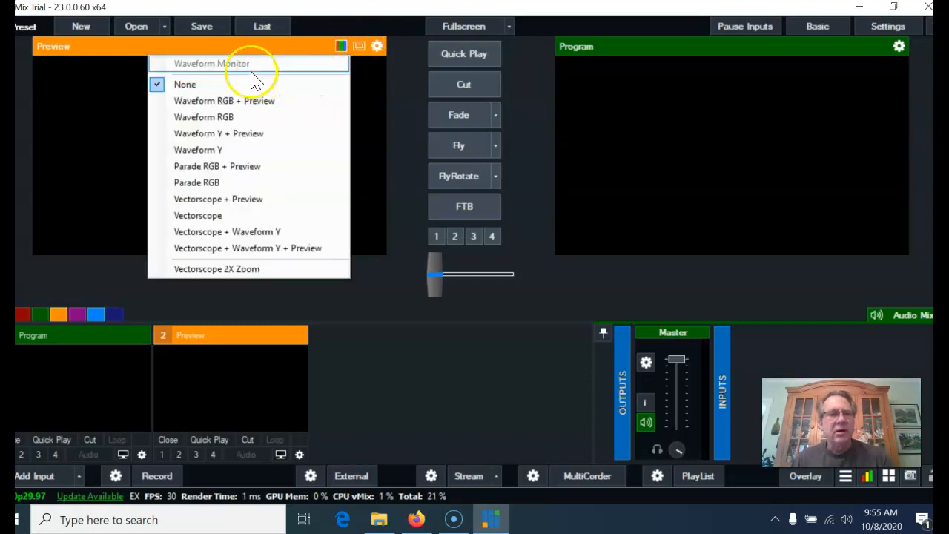
left_click(359, 46)
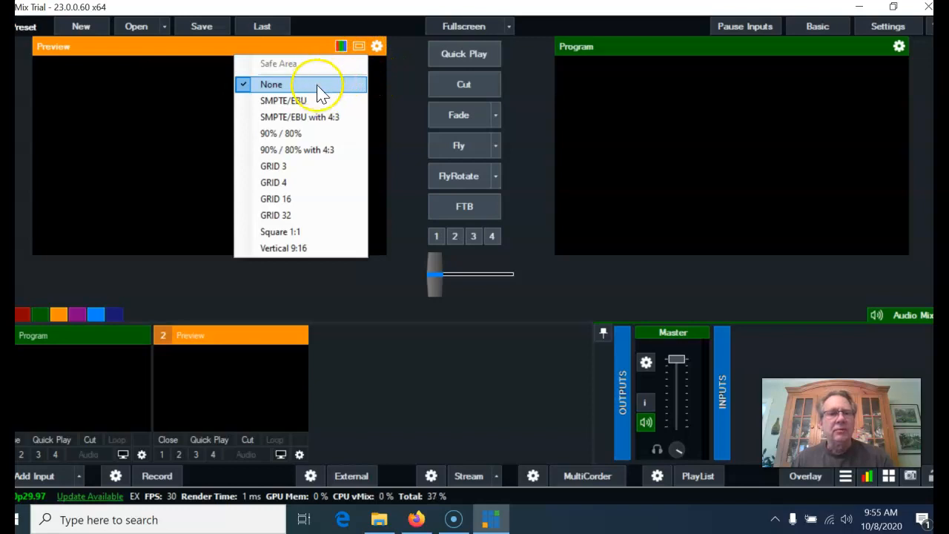
left_click(208, 169)
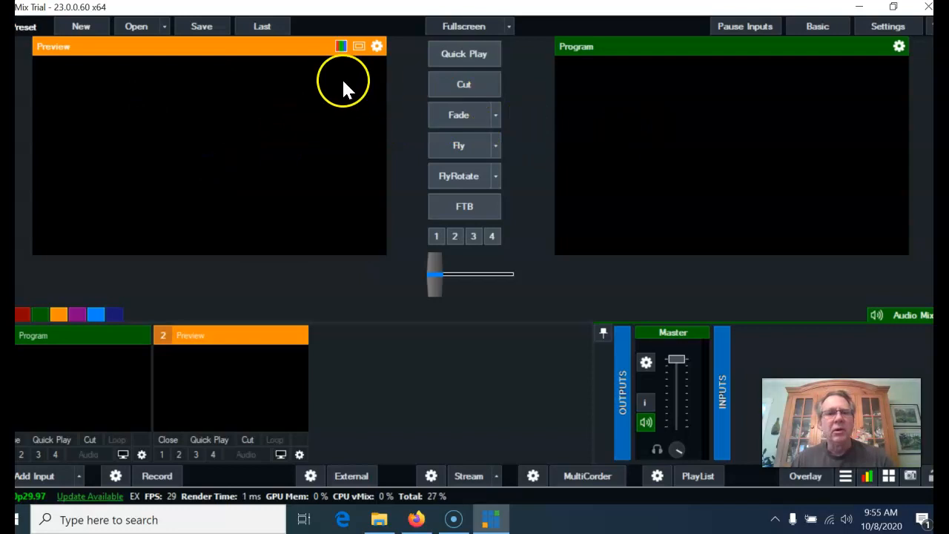
left_click(341, 48)
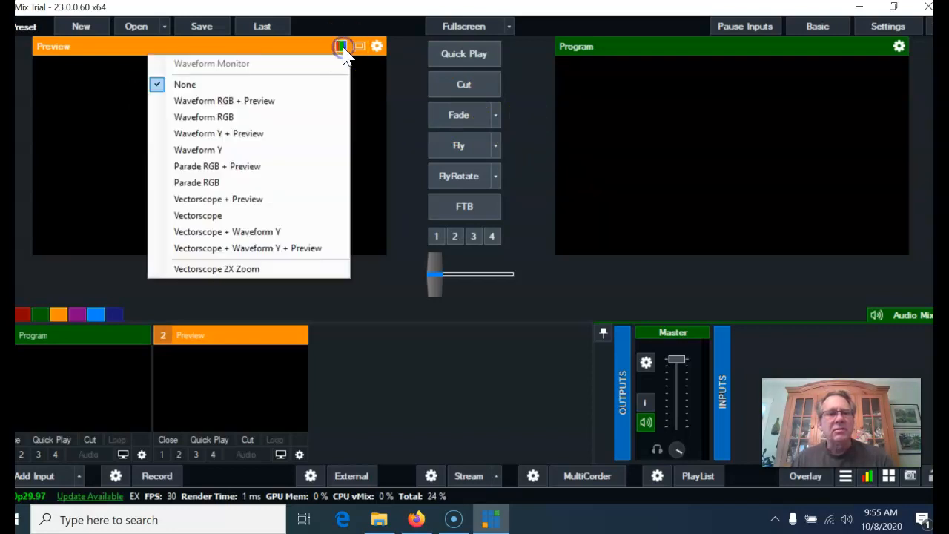
left_click(357, 99)
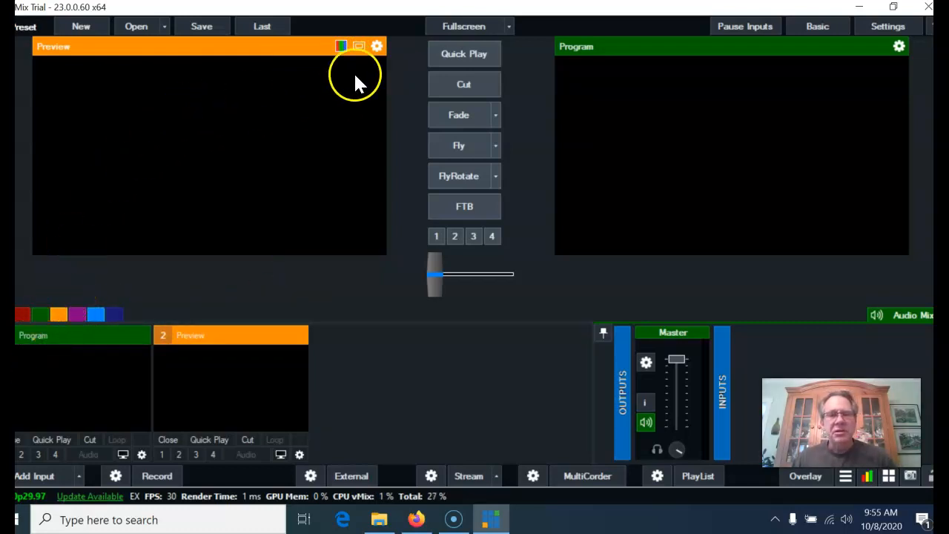
- Restore the maximized application window to a smaller size and position that shows its full width and lower toolbar
left_click_drag(369, 5, 551, 4)
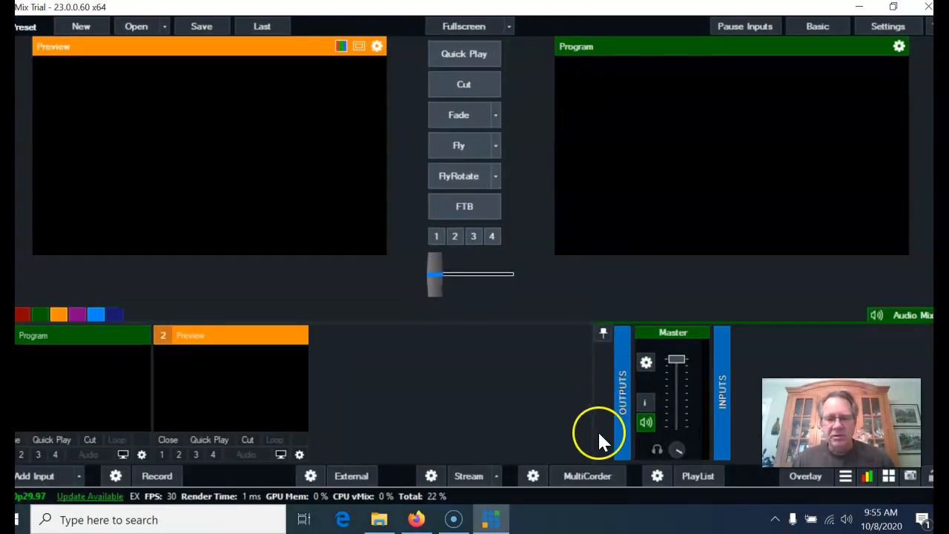
double_click(627, 17)
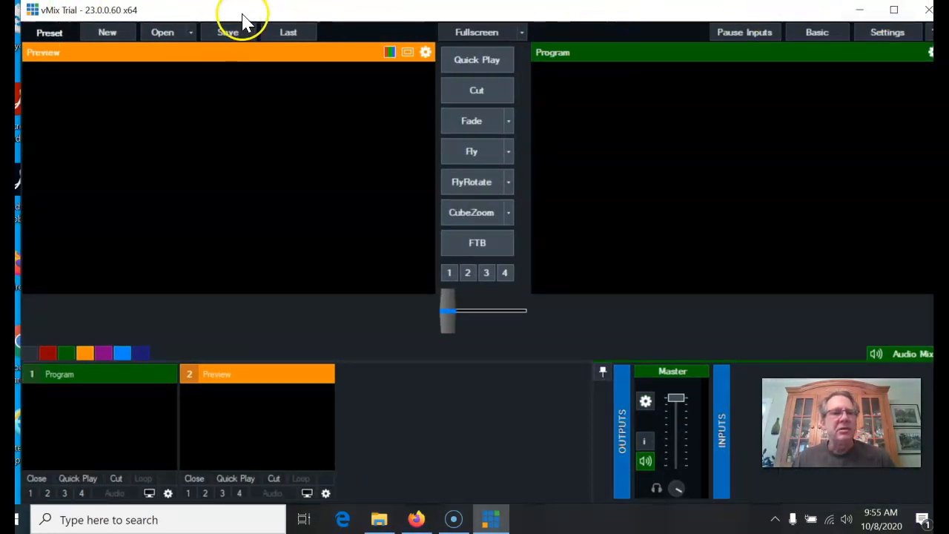
left_click_drag(244, 9, 246, 26)
left_click_drag(24, 19, 63, 35)
left_click_drag(185, 41, 173, 0)
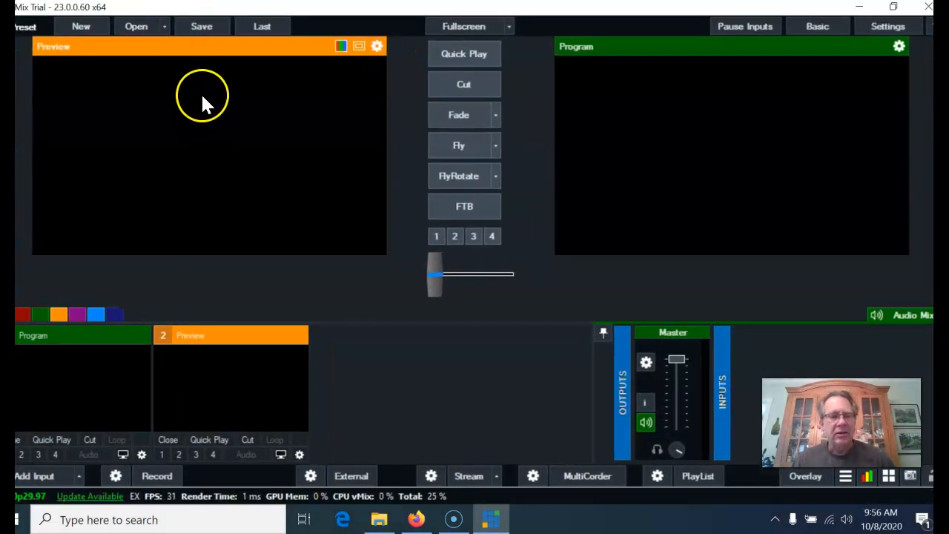
left_click(882, 11)
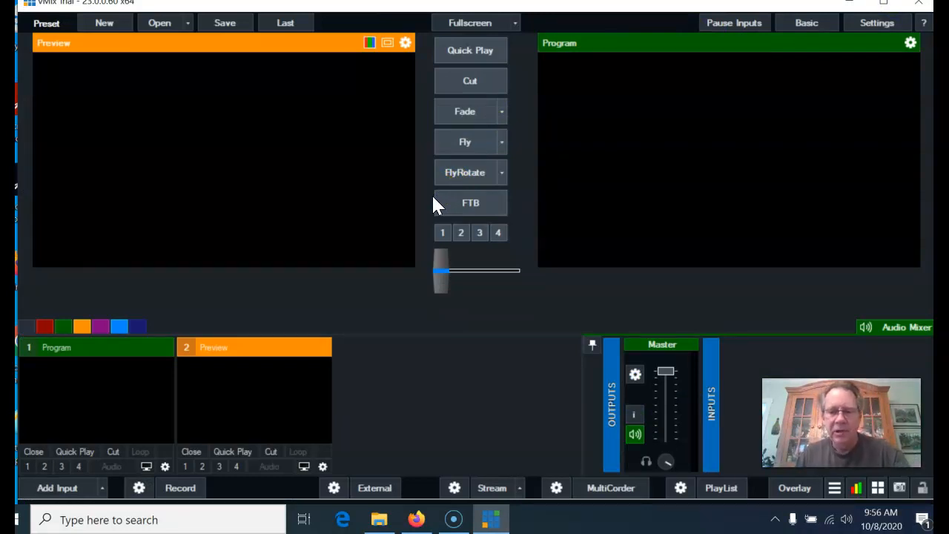
right_click(562, 527)
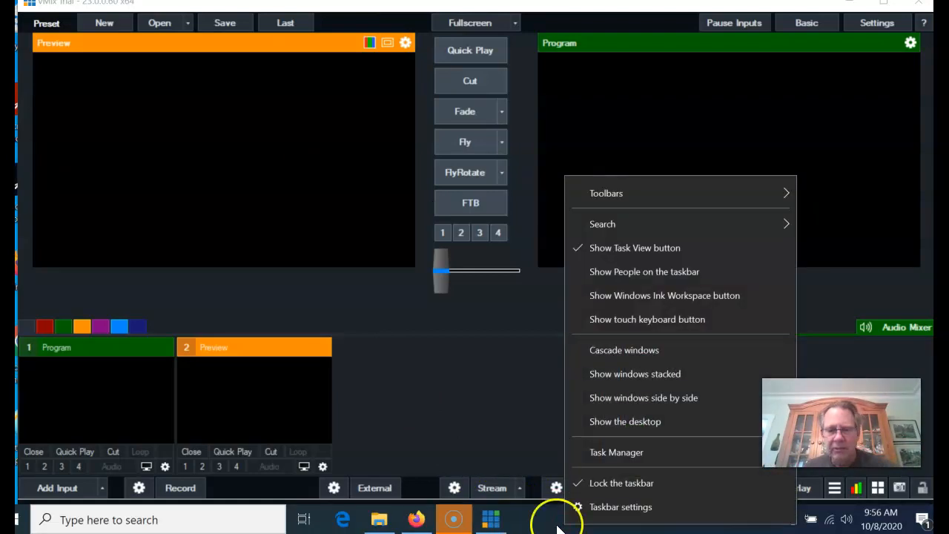
mouse_move(692, 196)
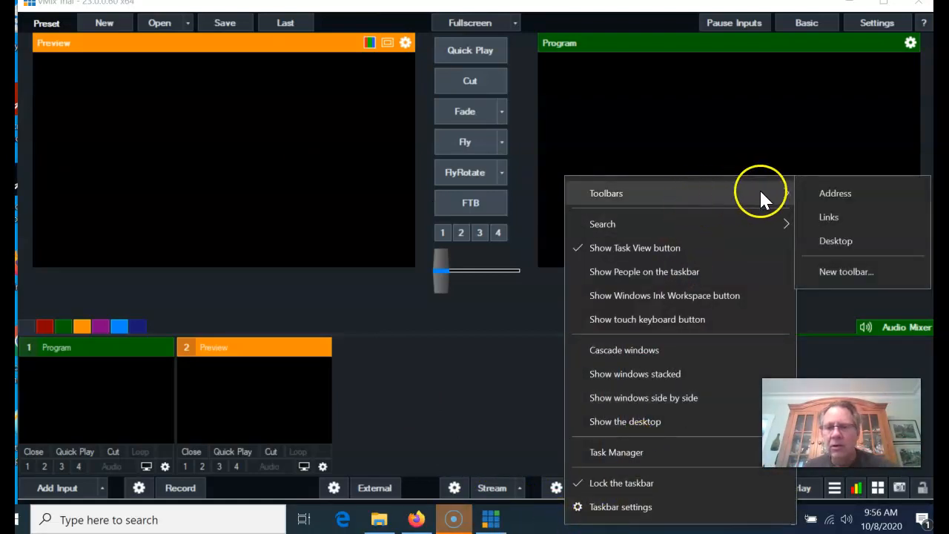
left_click(822, 161)
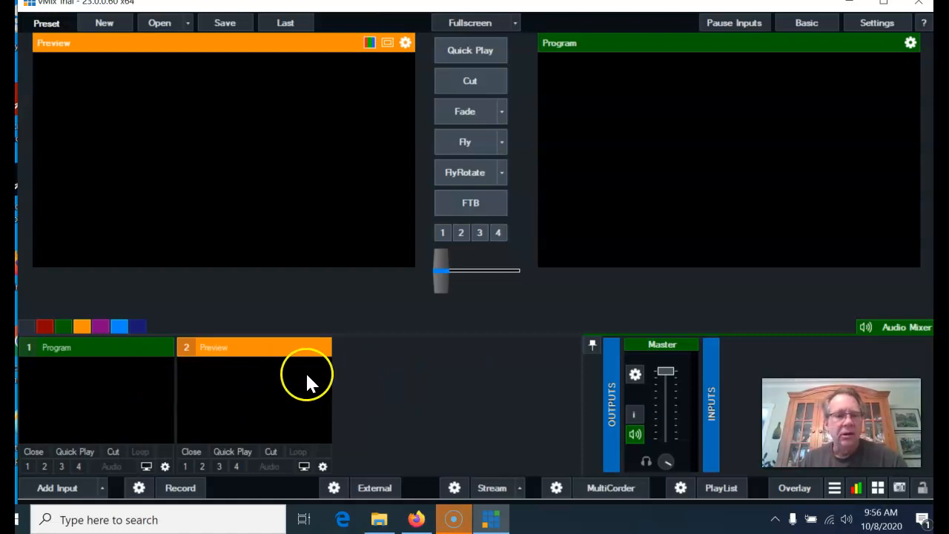
- View each colour category of the input list in turn, and return to the category that shows both inputs
left_click(25, 327)
left_click(43, 326)
left_click(63, 327)
left_click(83, 327)
left_click(102, 328)
left_click(118, 327)
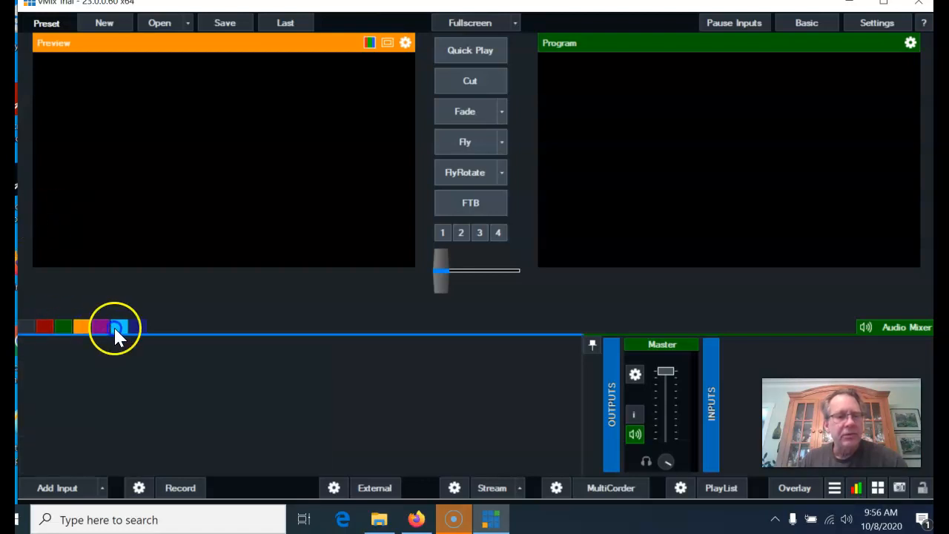
left_click(136, 326)
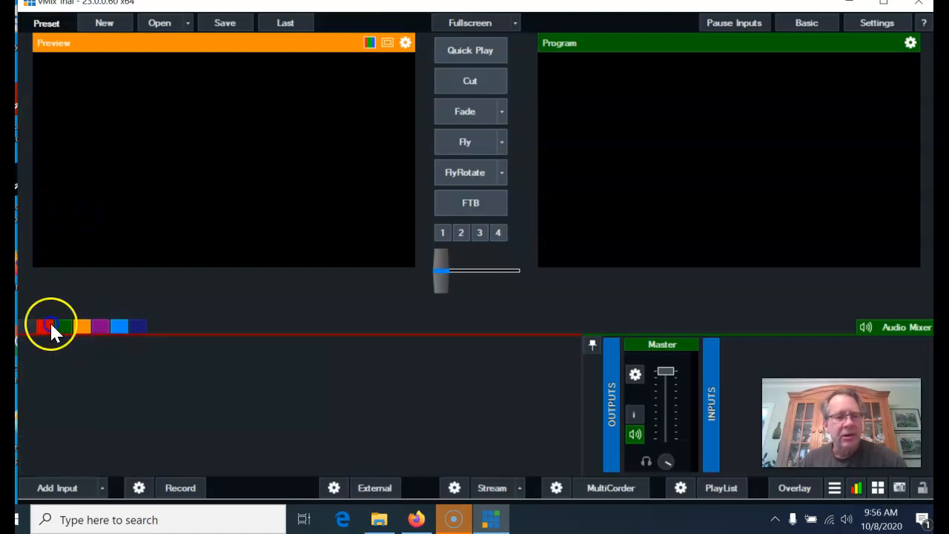
left_click(31, 325)
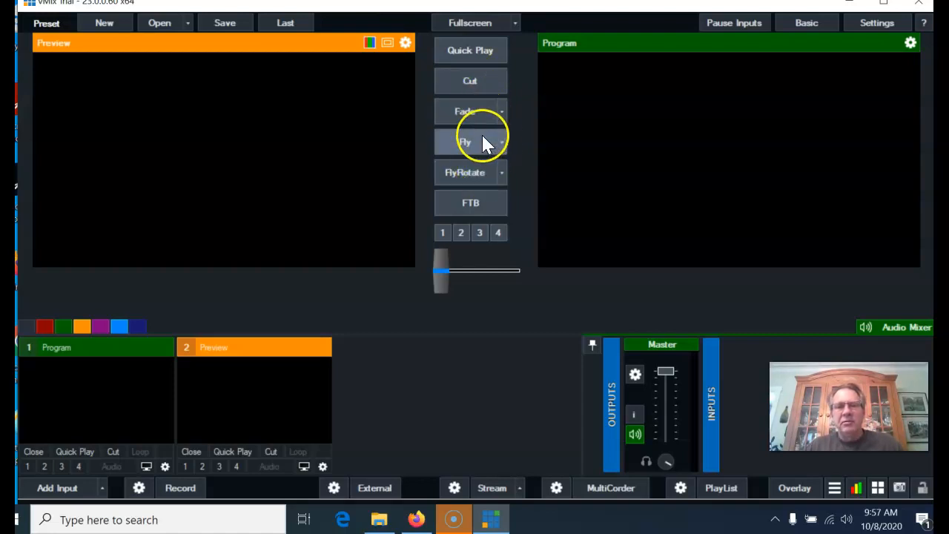
- Swap the Program and Preview inputs with a Fly transition, and look over the effects available for the FlyRotate transition
left_click(503, 140)
left_click(503, 141)
left_click(500, 173)
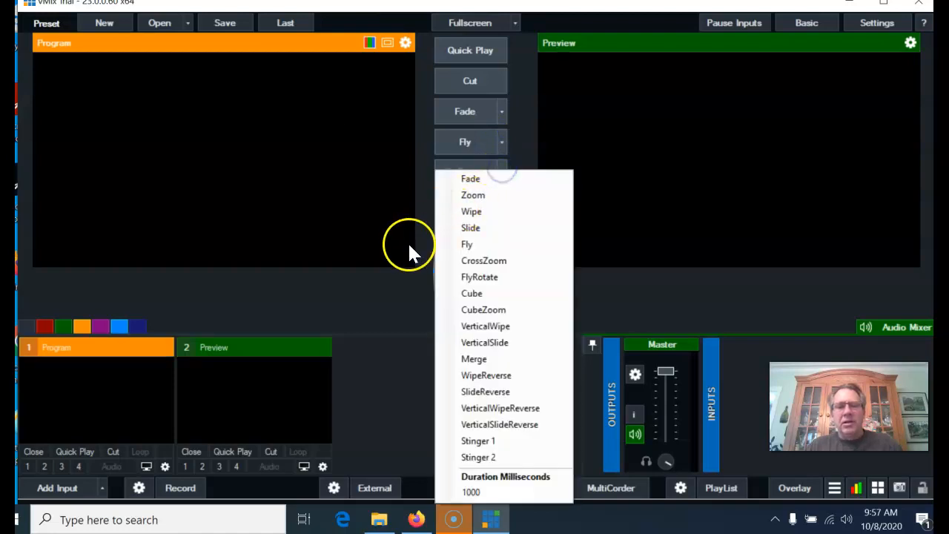
left_click(415, 278)
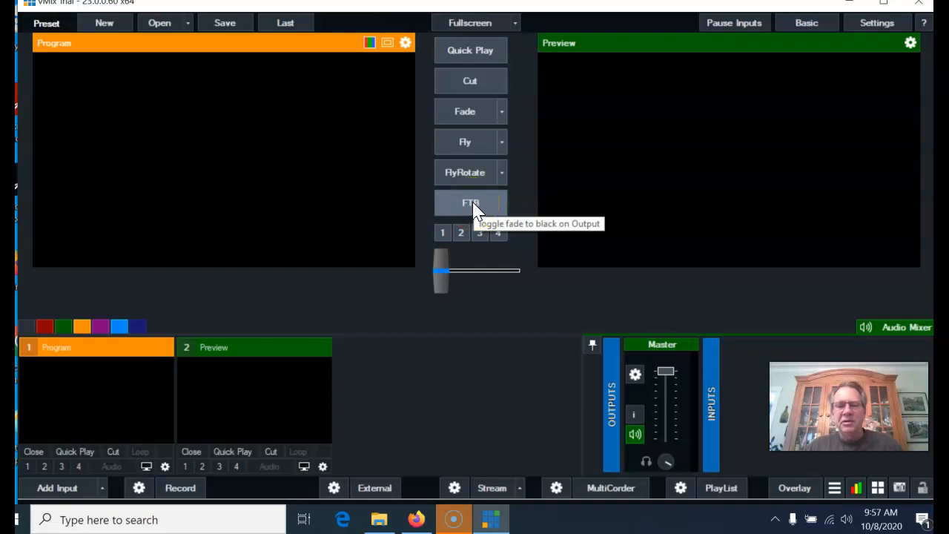
left_click(398, 306)
left_click(604, 443)
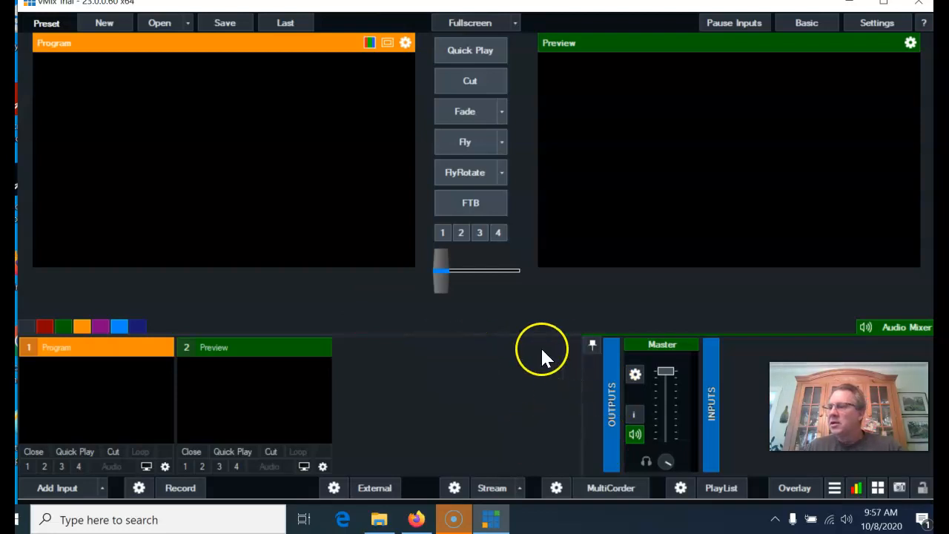
- Start adding an input and look over the Video, List, Camera and NDI / Desktop Capture source options
left_click(60, 490)
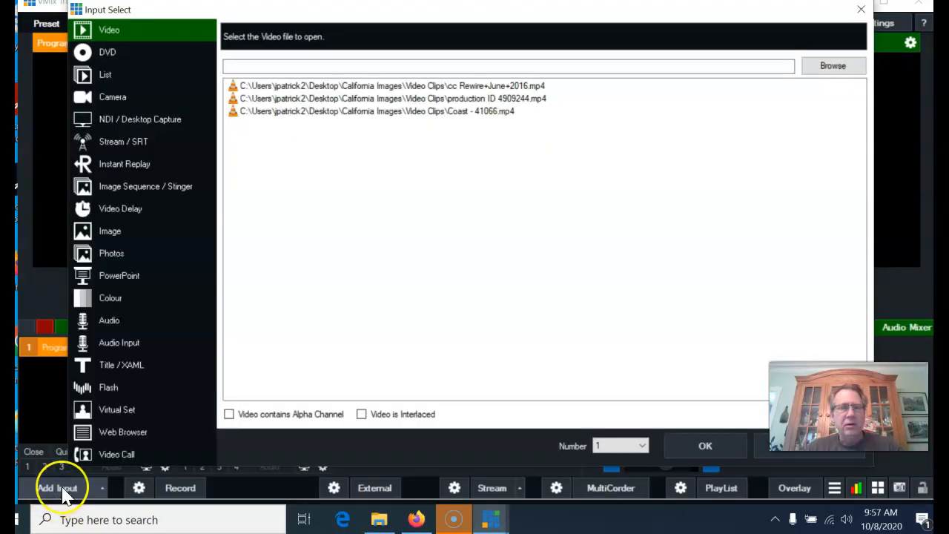
left_click(370, 66)
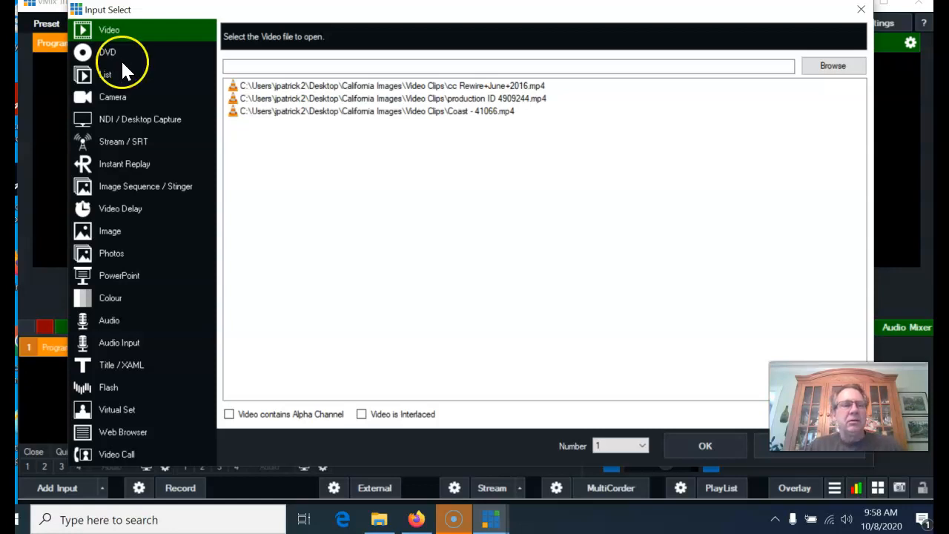
left_click(103, 74)
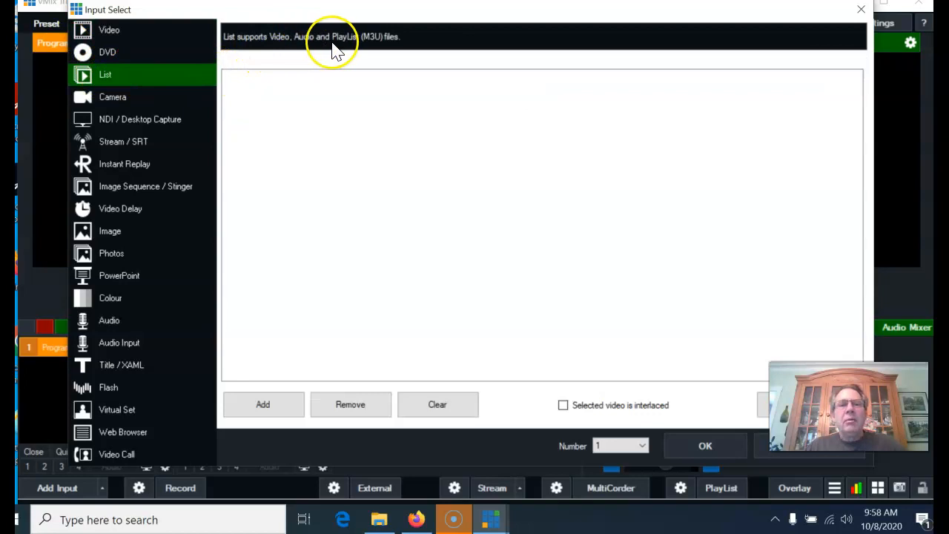
left_click(113, 97)
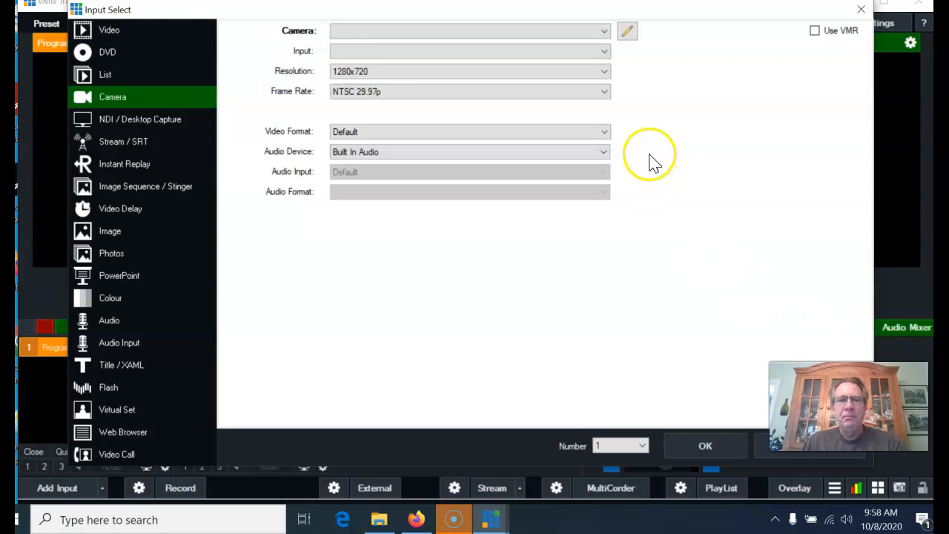
left_click(113, 121)
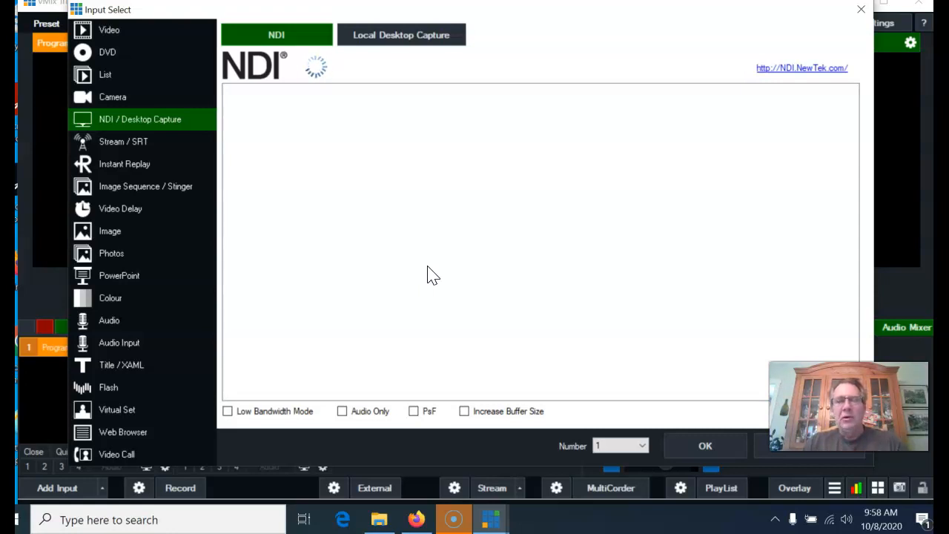
left_click(462, 263)
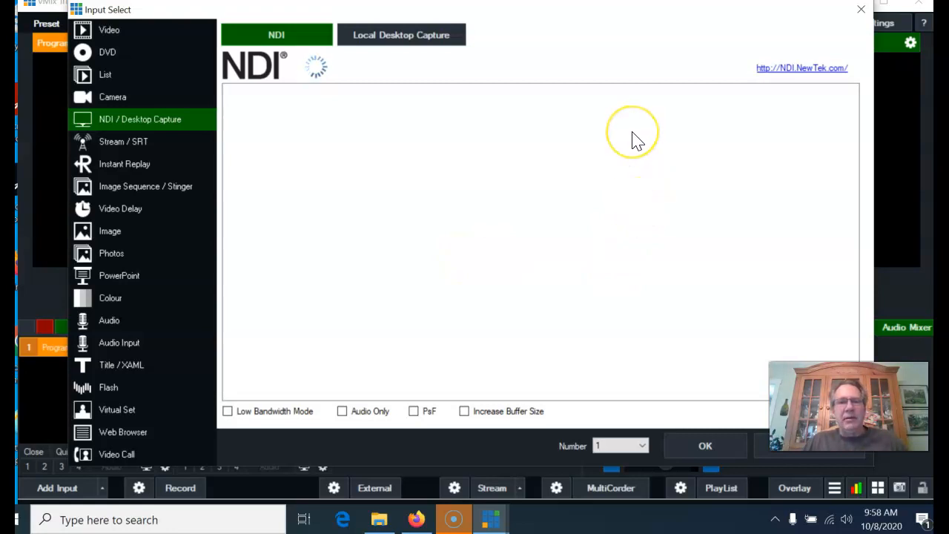
- Examine the settings offered for the Stream / SRT, Instant Replay, Image Sequence / Stinger and Video Delay input types
left_click(130, 143)
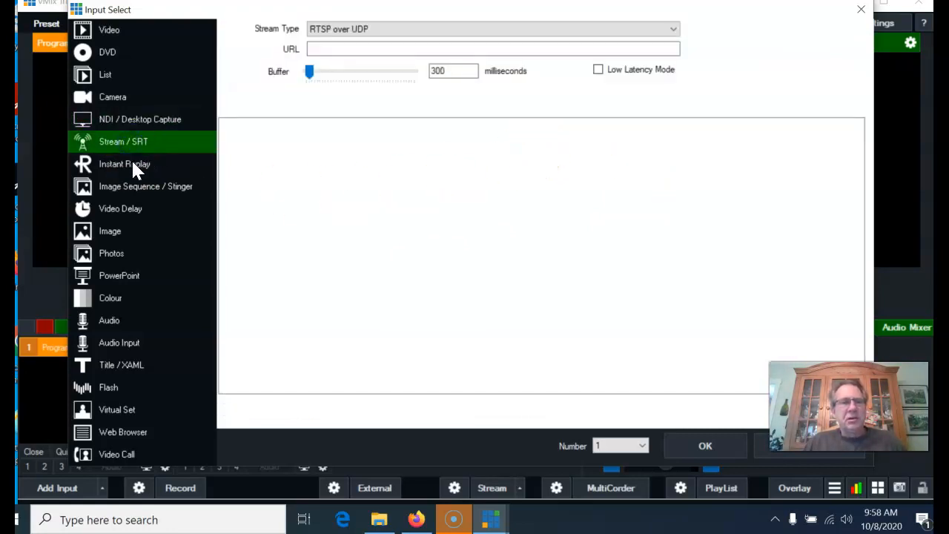
left_click(133, 167)
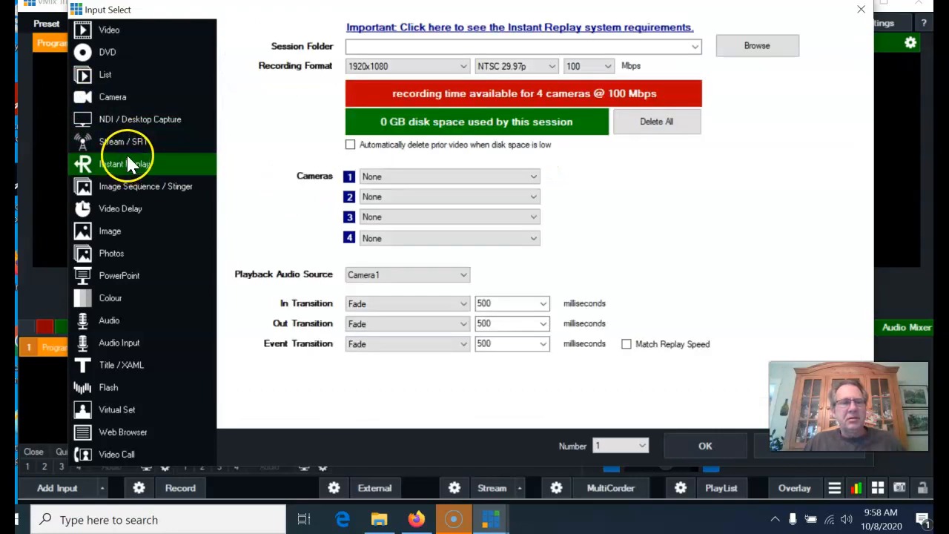
left_click(127, 146)
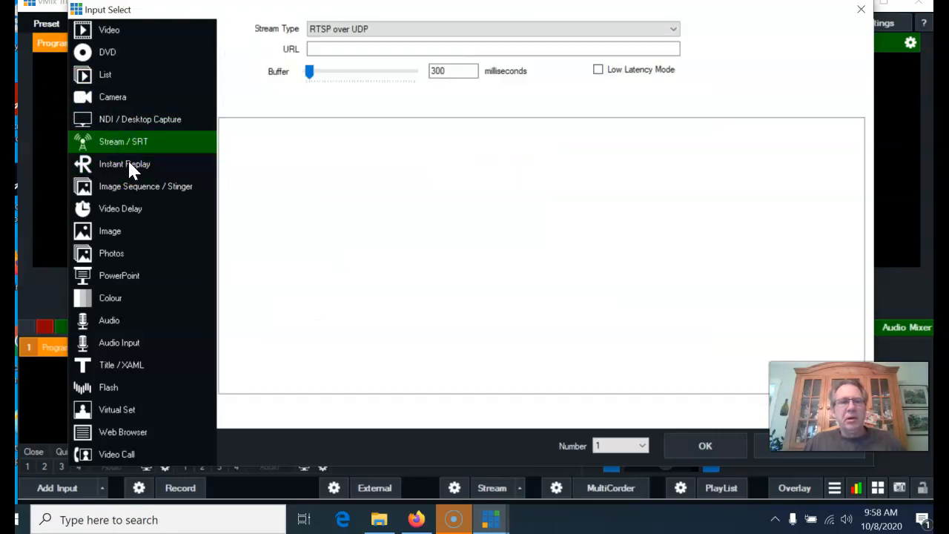
left_click(129, 164)
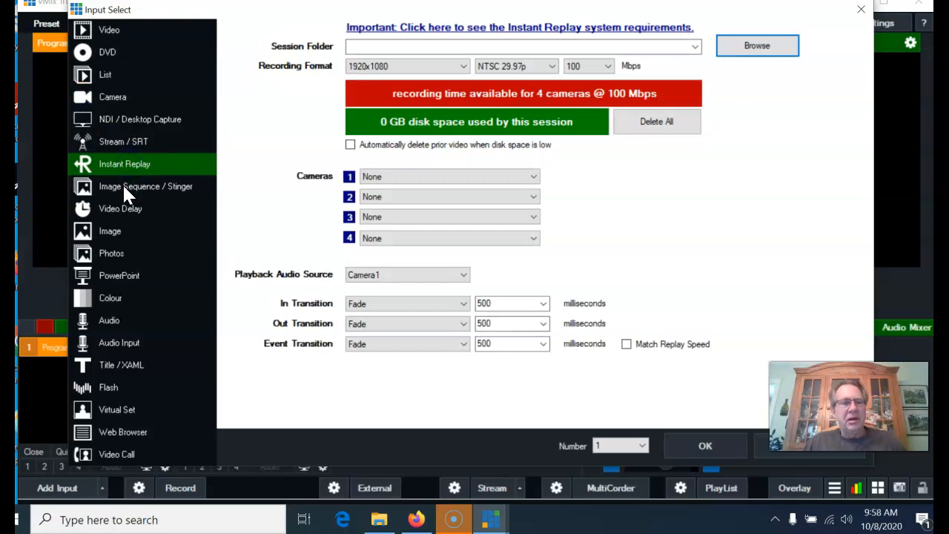
left_click(123, 187)
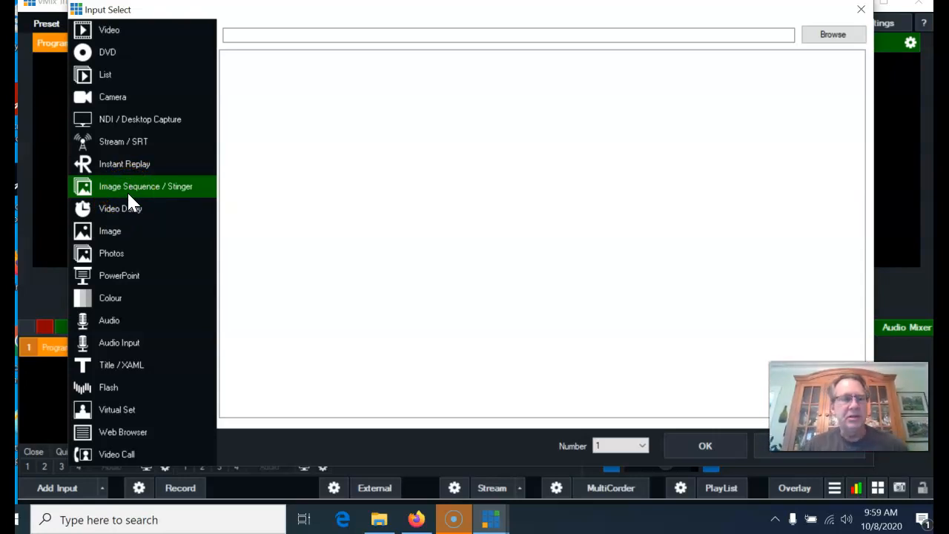
left_click(130, 206)
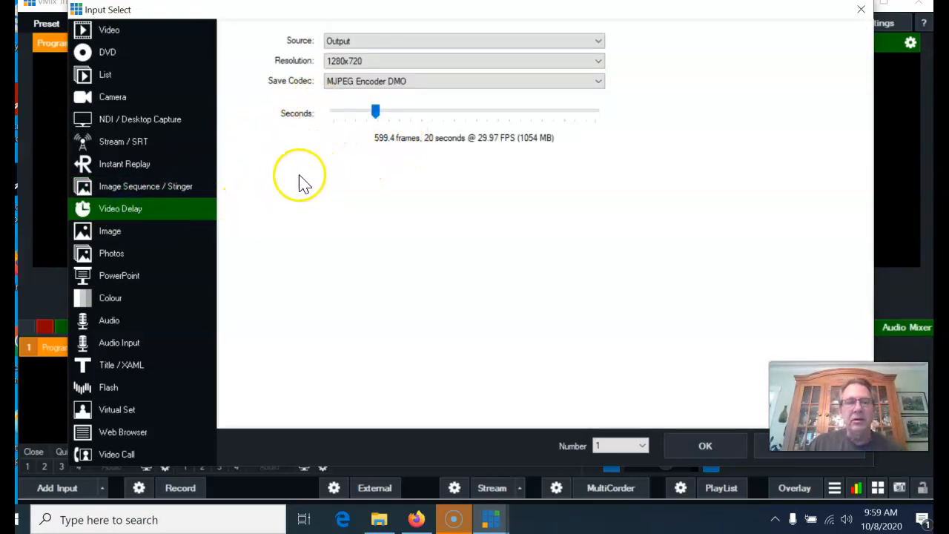
- Compare the single Image and Photos slideshow input types, and view the PowerPoint input type
left_click(134, 236)
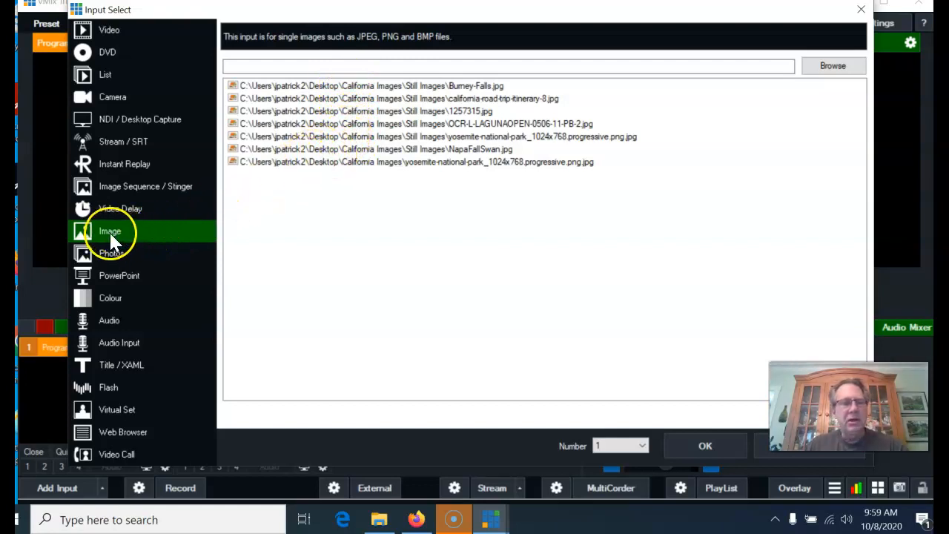
left_click(112, 252)
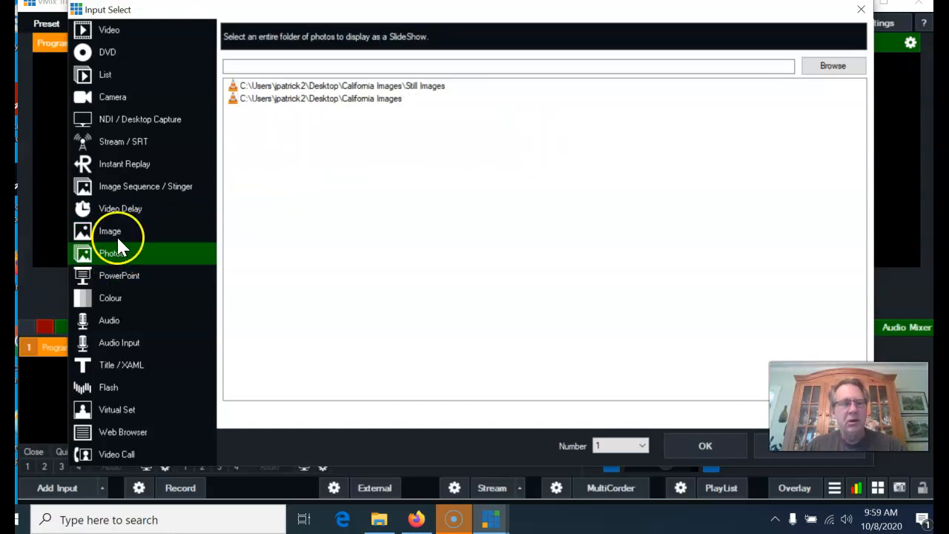
left_click(116, 232)
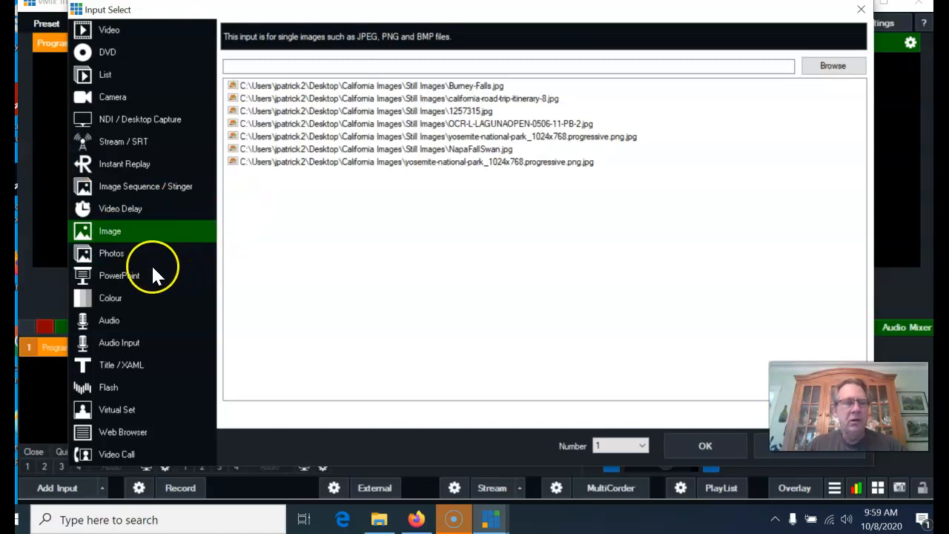
left_click(132, 252)
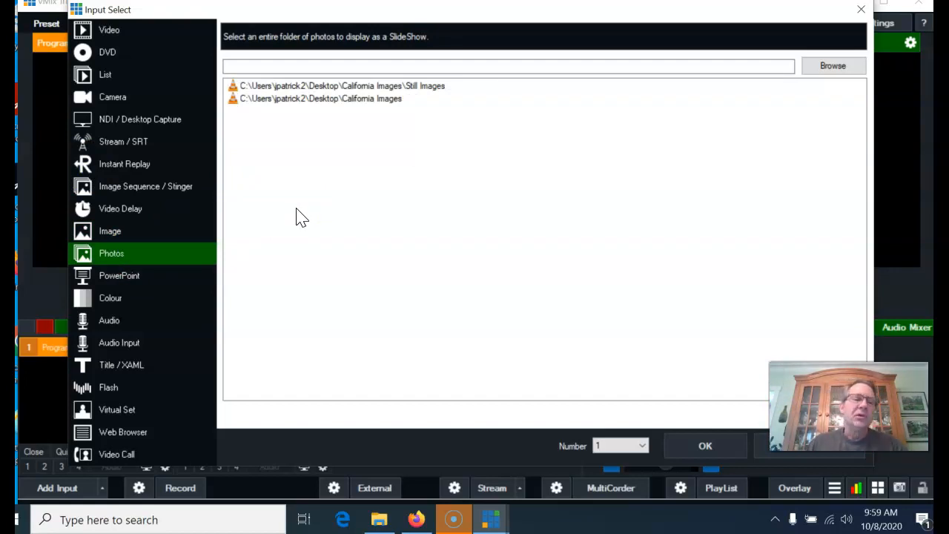
left_click(138, 232)
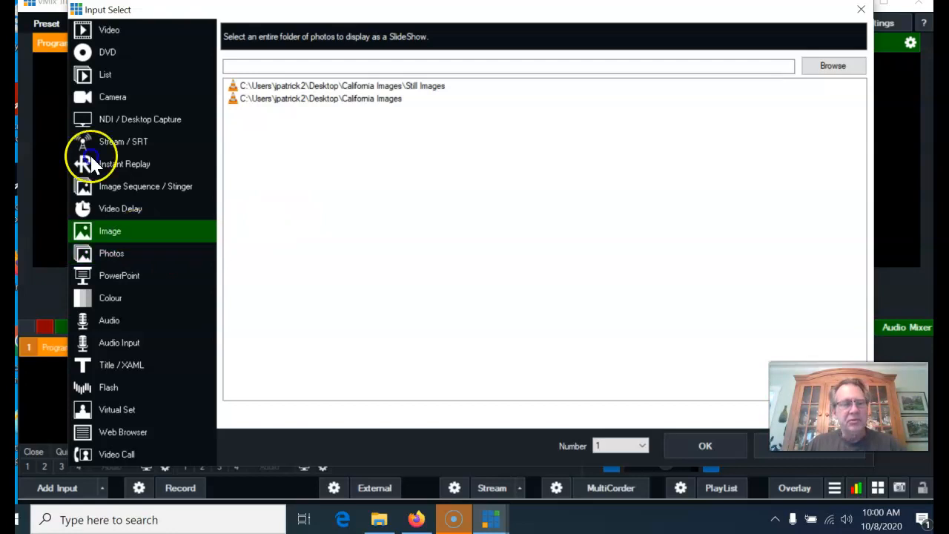
left_click(115, 275)
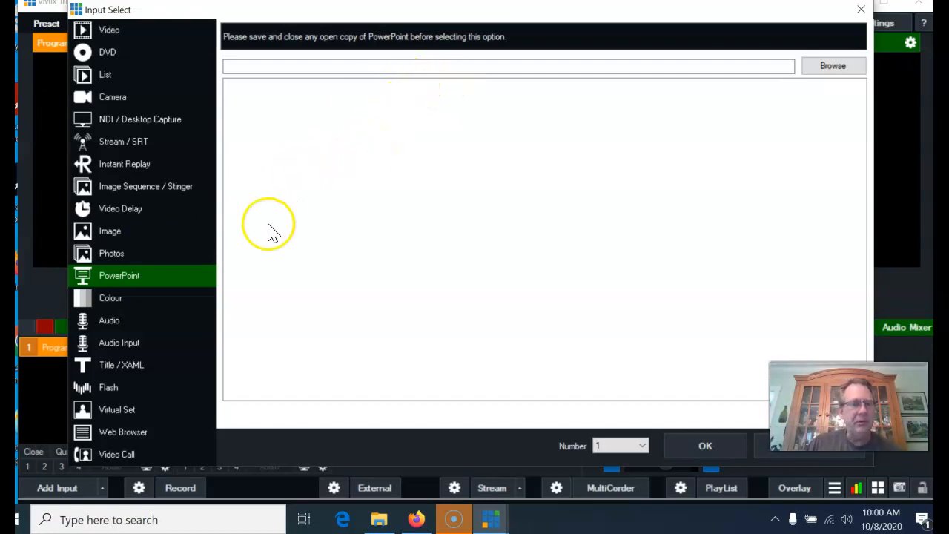
- Add a solid black Colour input as input number 1
left_click(163, 298)
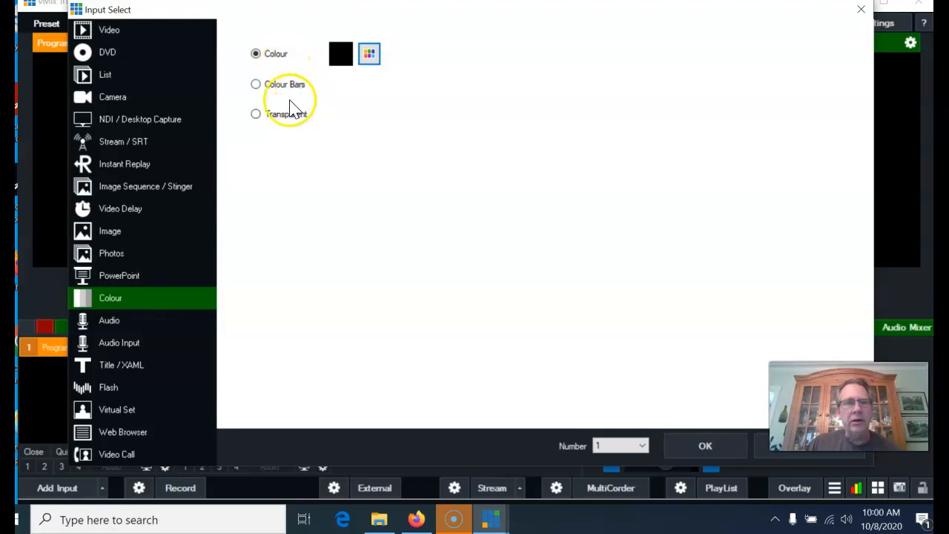
left_click(692, 447)
left_click(546, 265)
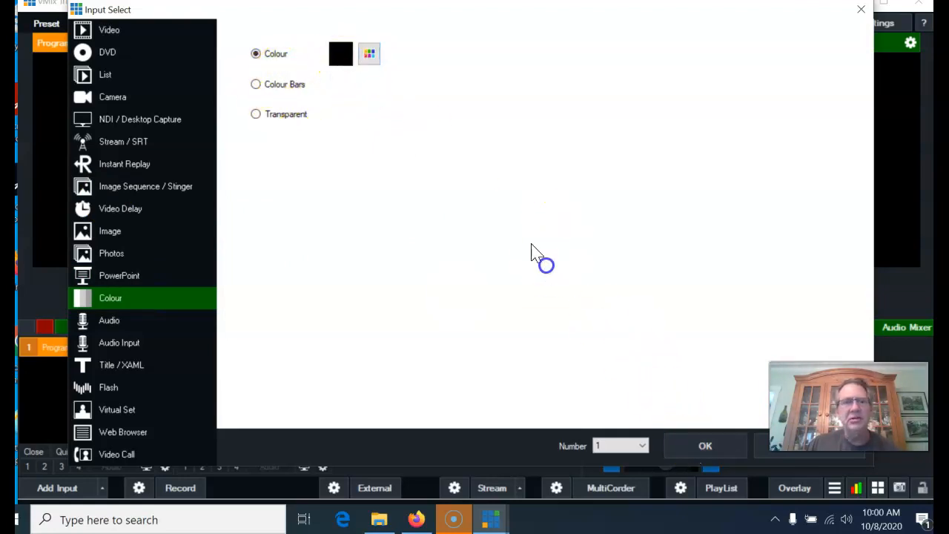
left_click(701, 436)
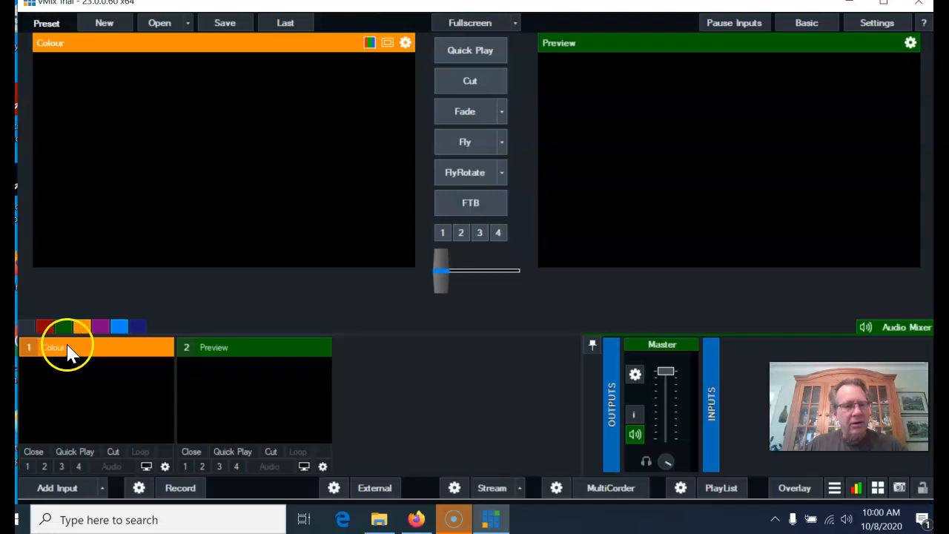
- Rename the Colour input as Black in its general settings and close them
left_click(163, 466)
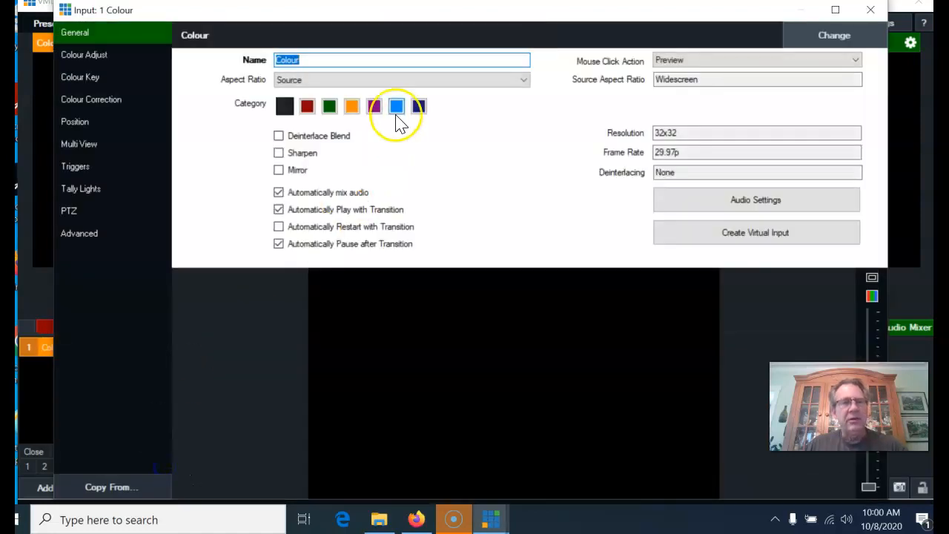
type("Blakc")
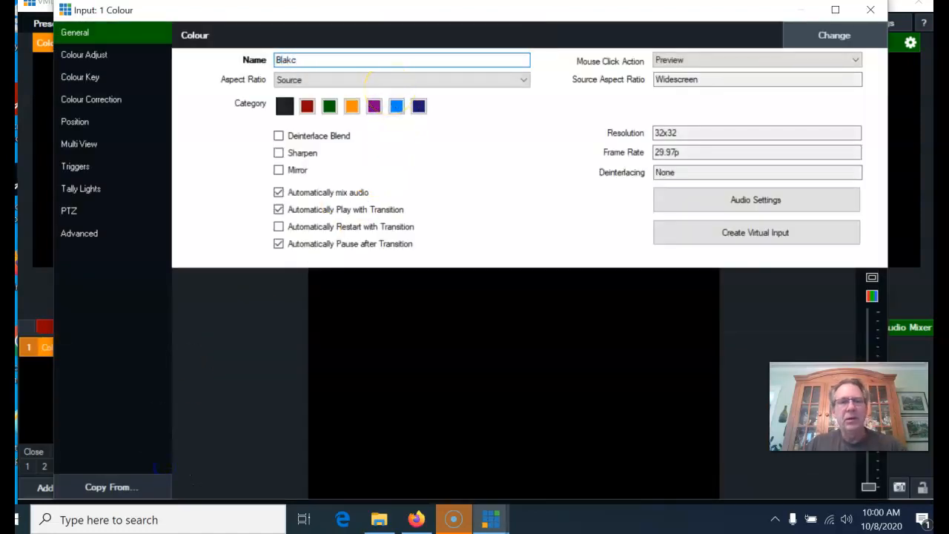
key("BackSpace")
key("BackSpace")
type("ck")
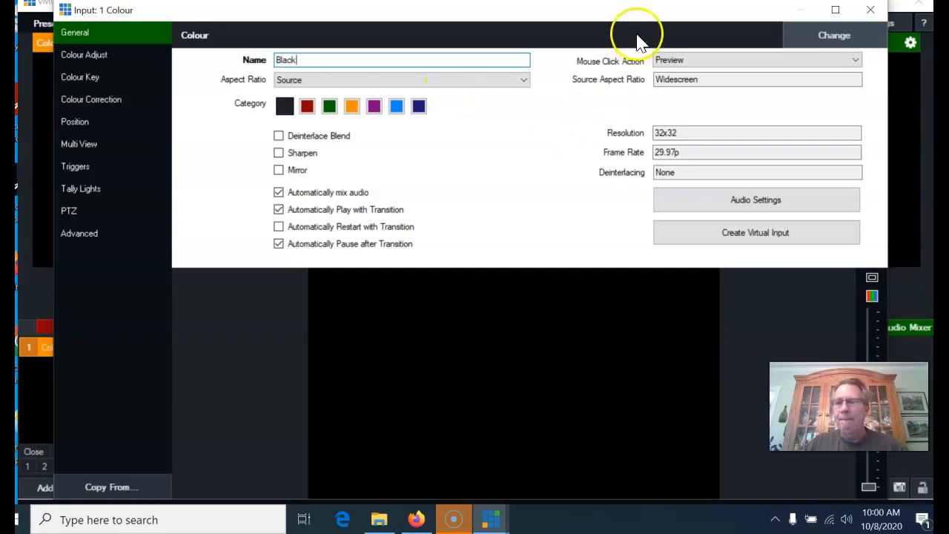
left_click(867, 9)
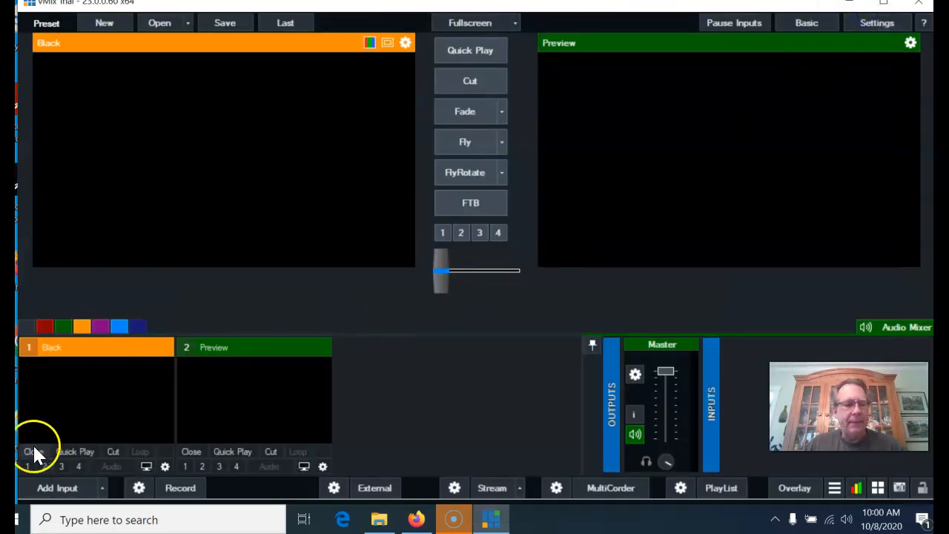
- Start adding another input and review the Audio and Audio Input types, including the list of available audio devices
left_click(41, 489)
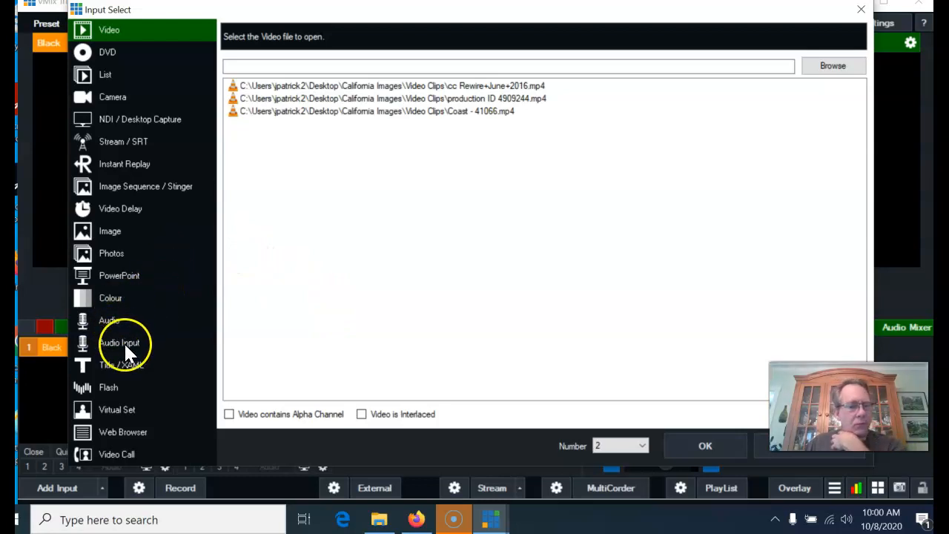
left_click(112, 319)
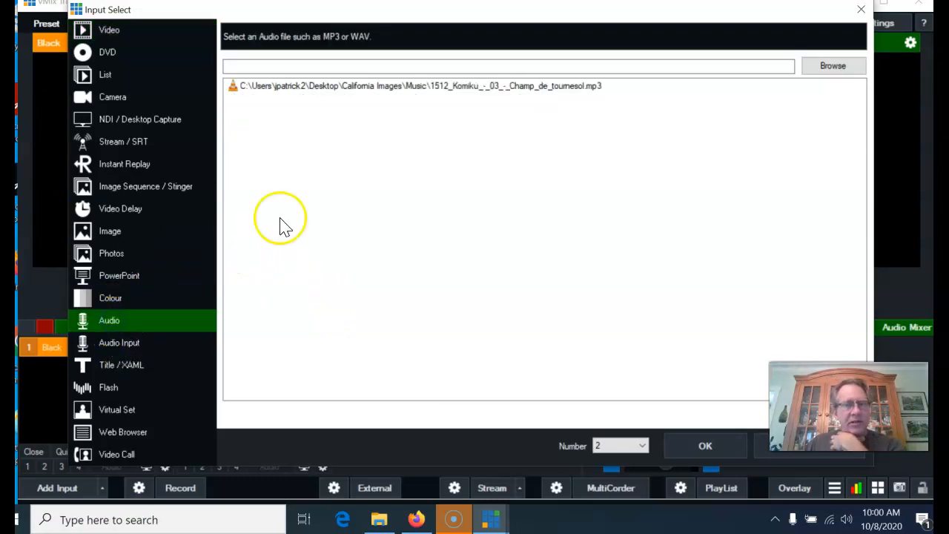
left_click(130, 346)
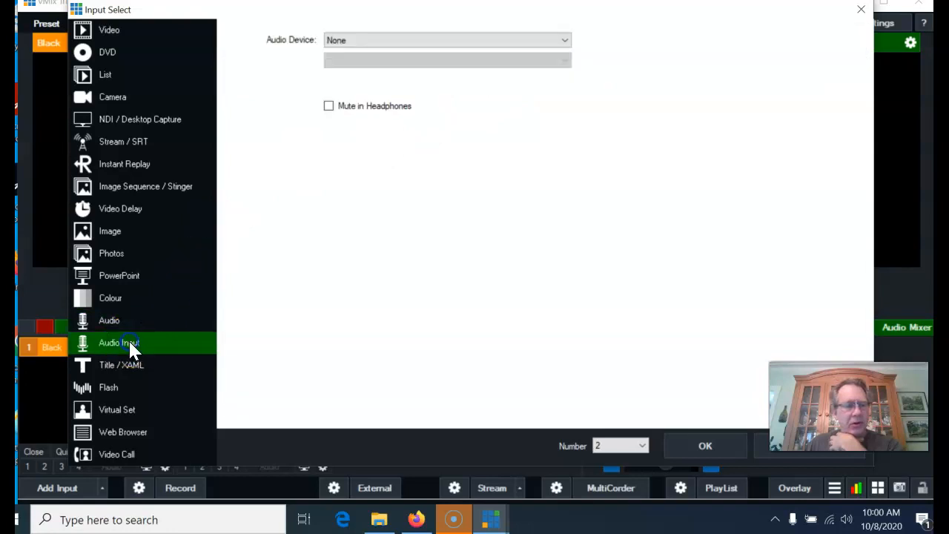
left_click(401, 43)
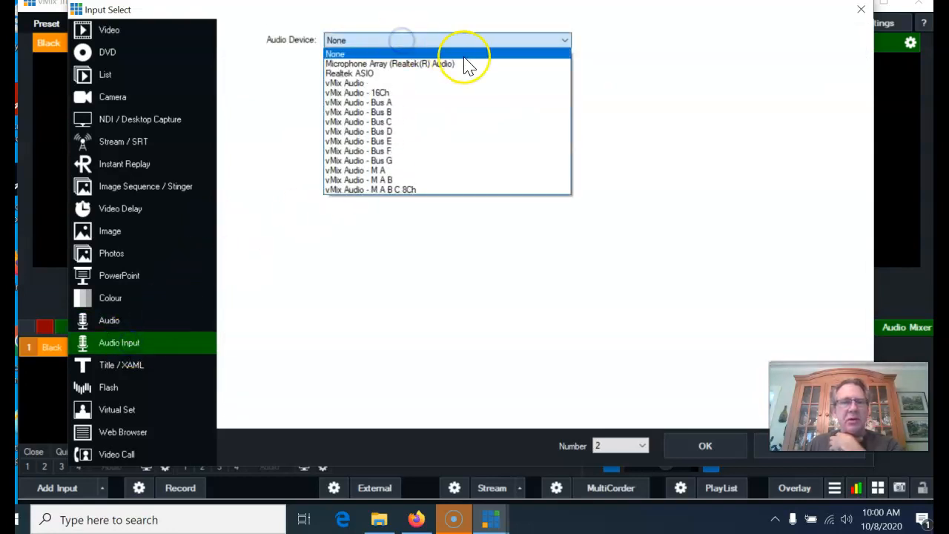
left_click(322, 258)
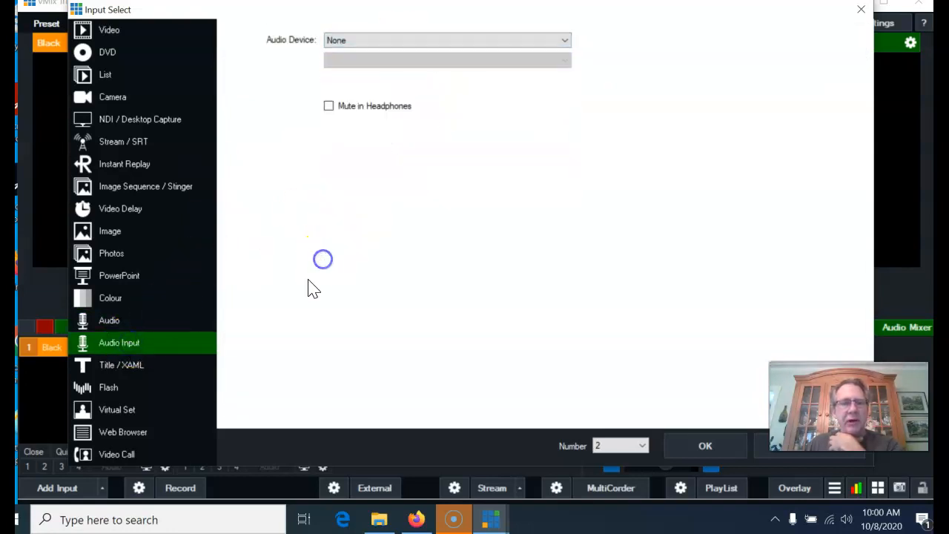
- Look over the Title / XAML and Flash input types, and browse the templates of the Virtual Set type
left_click(145, 366)
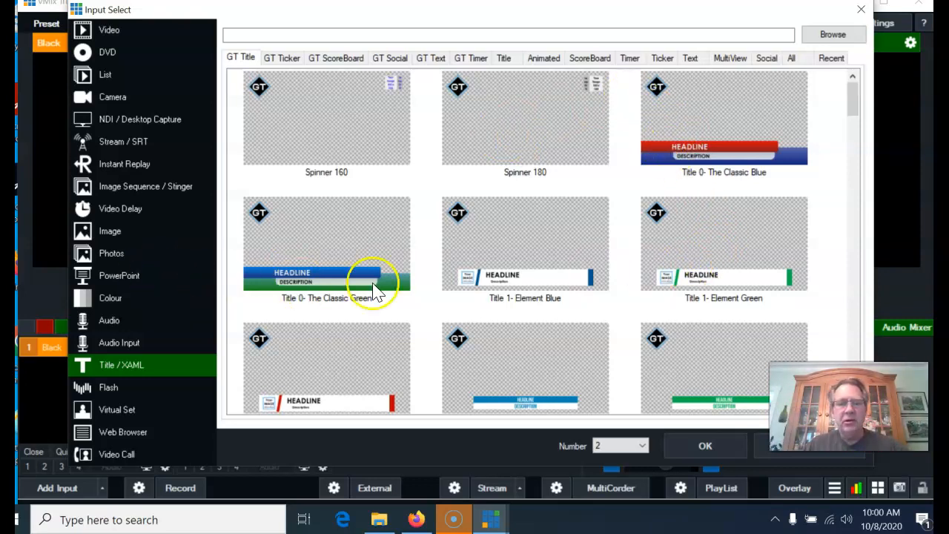
left_click(132, 386)
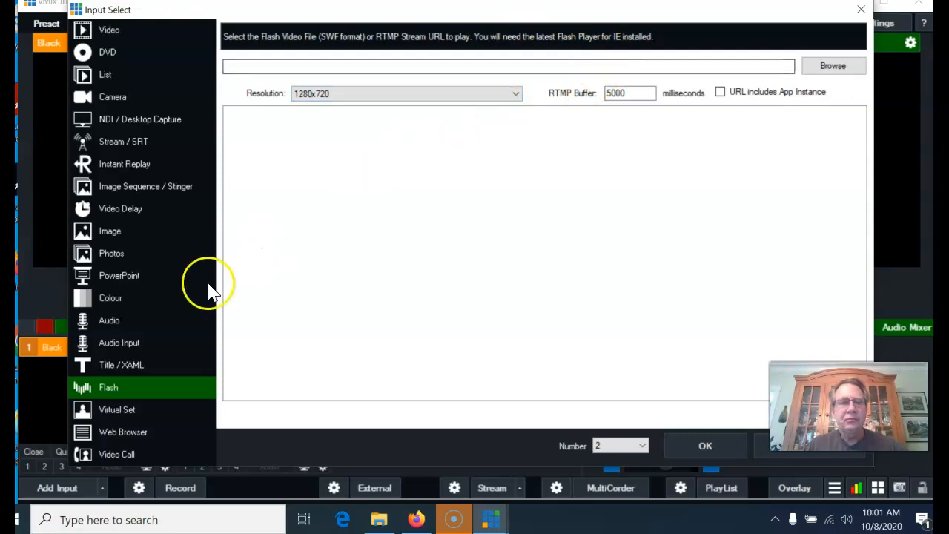
left_click(116, 407)
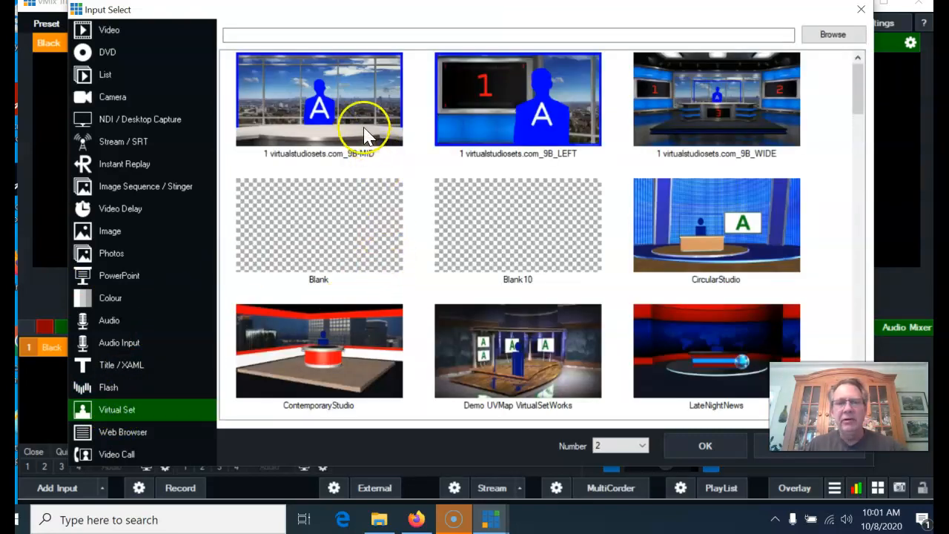
scroll(709, 245, "down", 5)
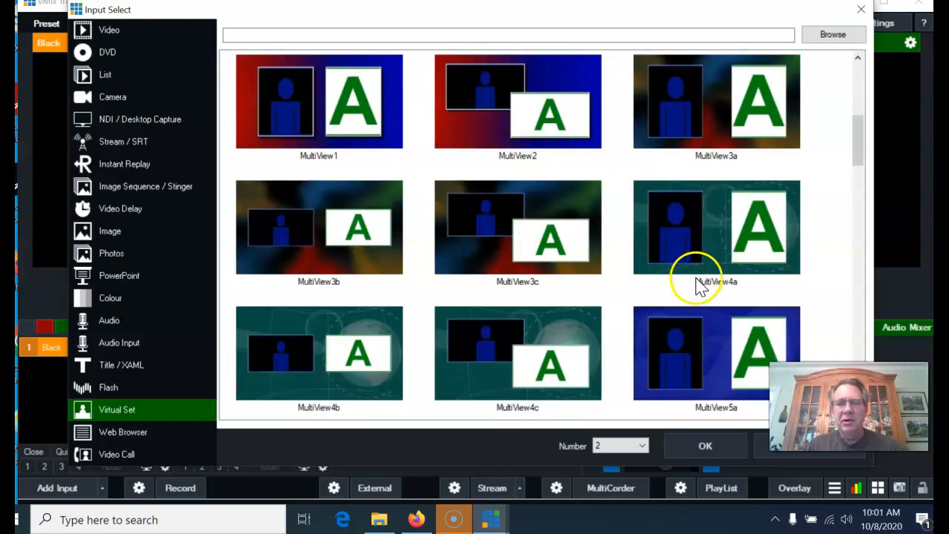
scroll(699, 275, "down", 3)
scroll(667, 288, "up", 5)
scroll(691, 293, "down", 10)
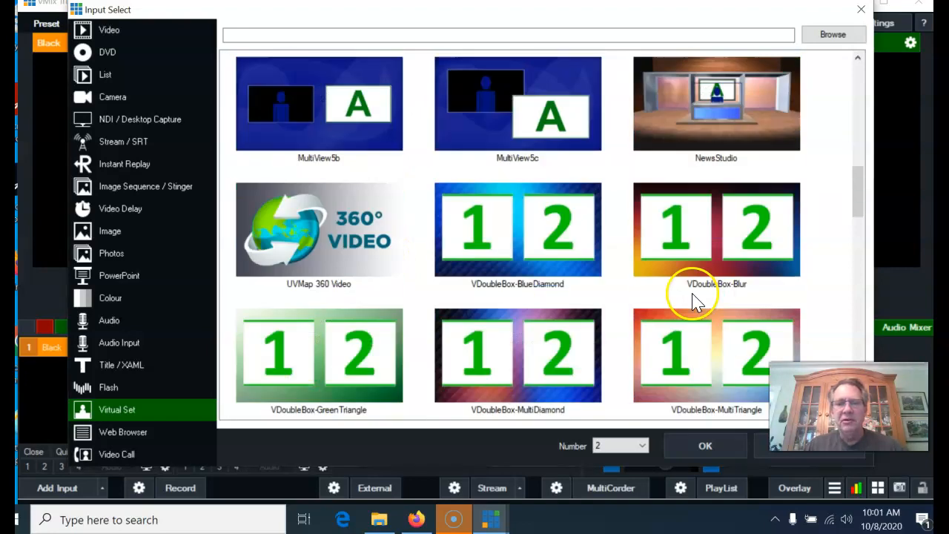
- Look back through the first Virtual Set templates and switch to the Web Browser input type
scroll(691, 300, "up", 7)
scroll(693, 302, "up", 6)
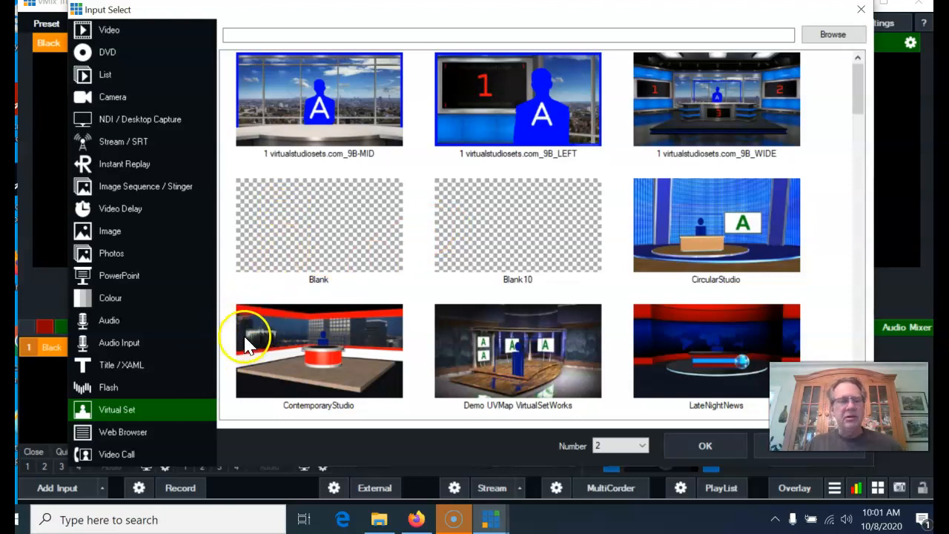
left_click(148, 430)
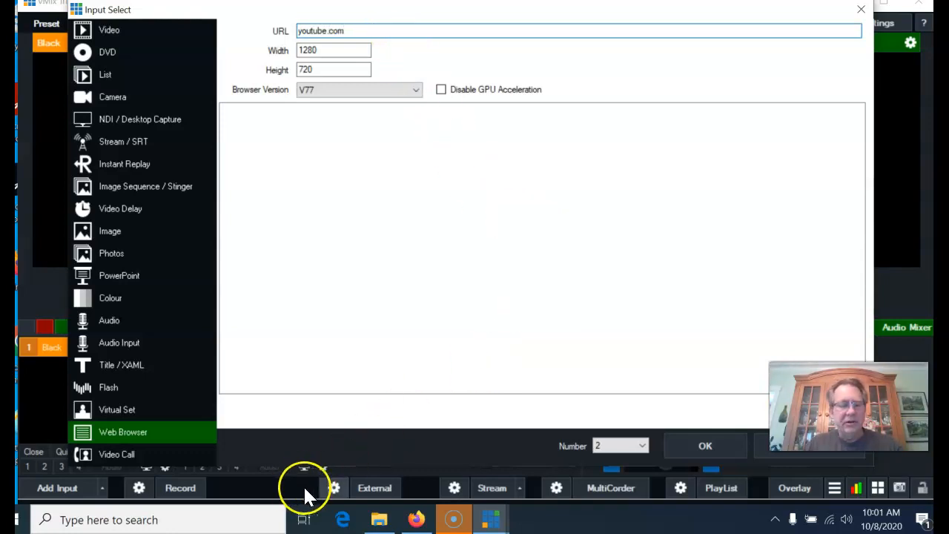
- Switch to Firefox and open youtube.com in a new tab
left_click(416, 519)
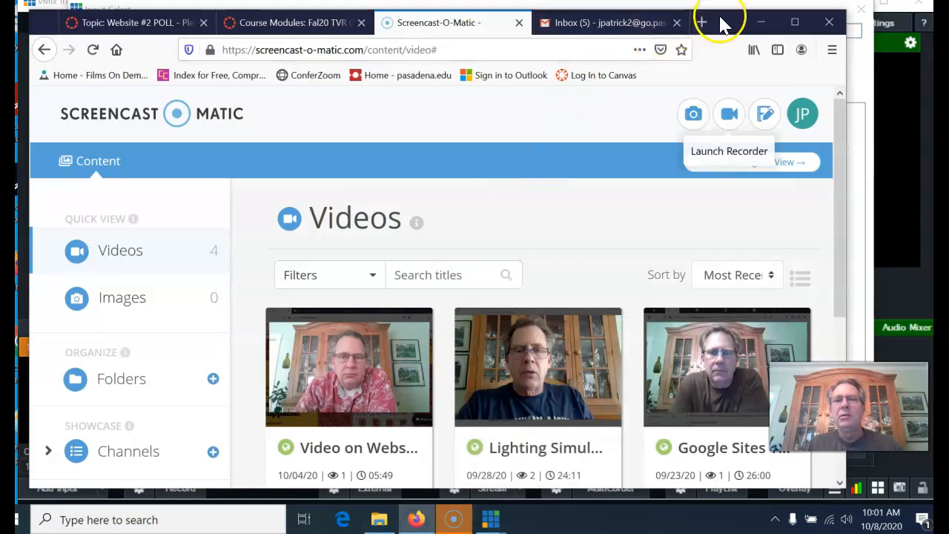
left_click(703, 23)
type("youtube.com/")
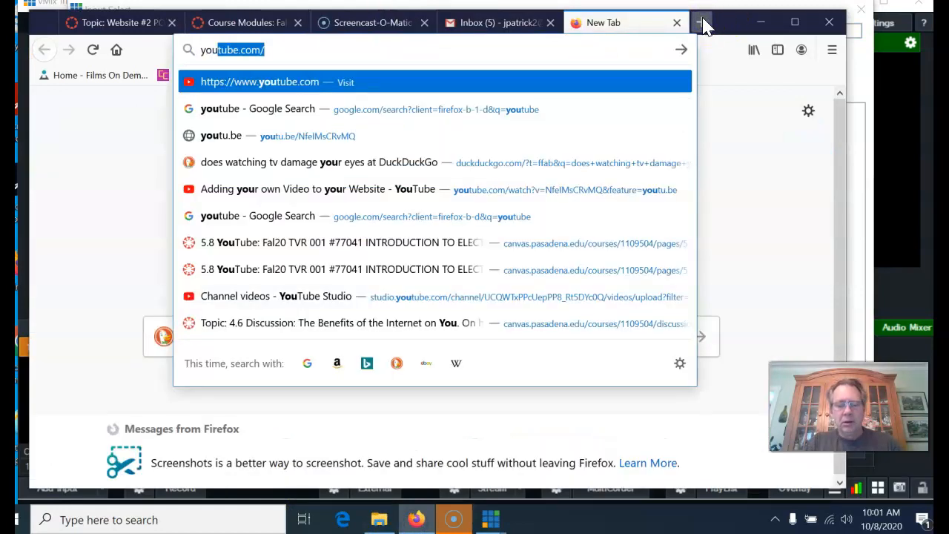
key("Return")
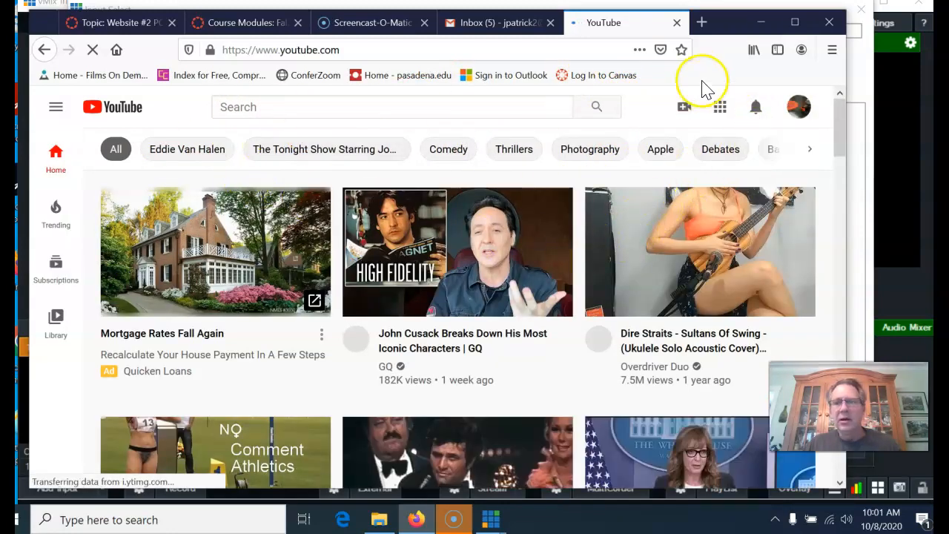
- Switch YouTube to the school-managed account
left_click(799, 109)
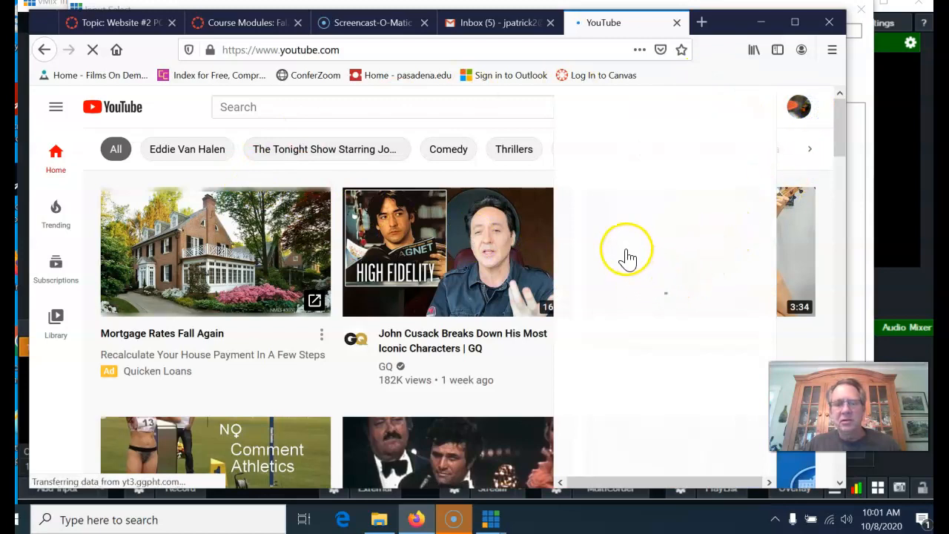
left_click(638, 286)
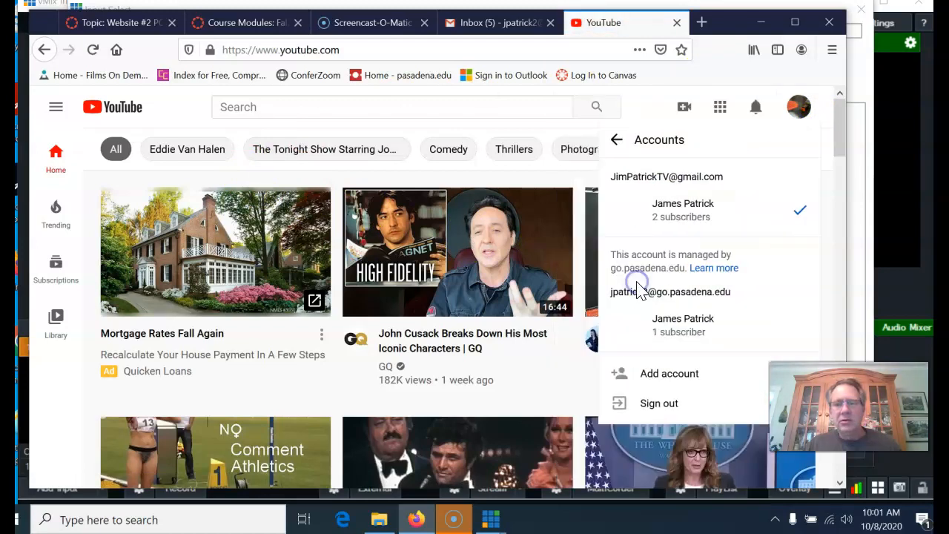
left_click(648, 330)
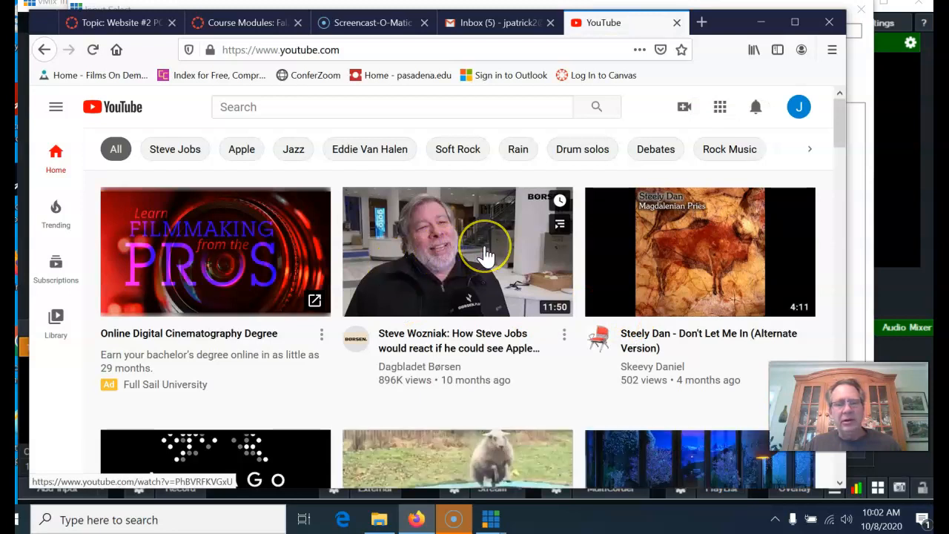
- Open the video "Steely Dan - Don't Let Me In (Alternate Version)", pause it and copy its URL
left_click(685, 259)
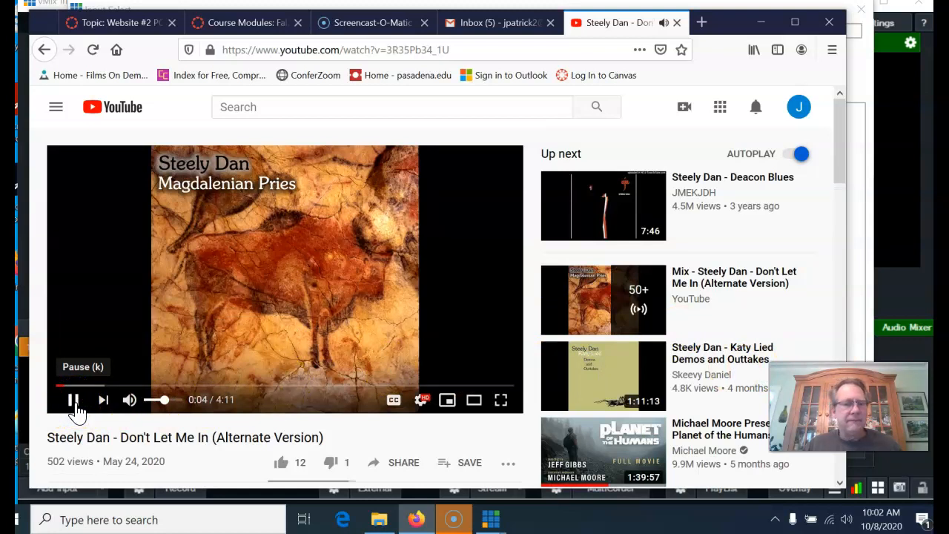
left_click(74, 401)
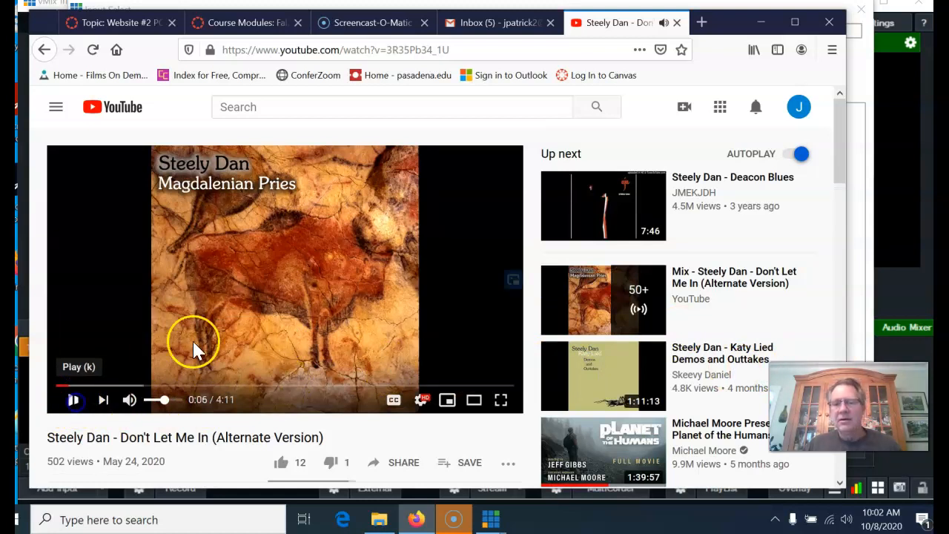
left_click(481, 49)
key("ctrl+c")
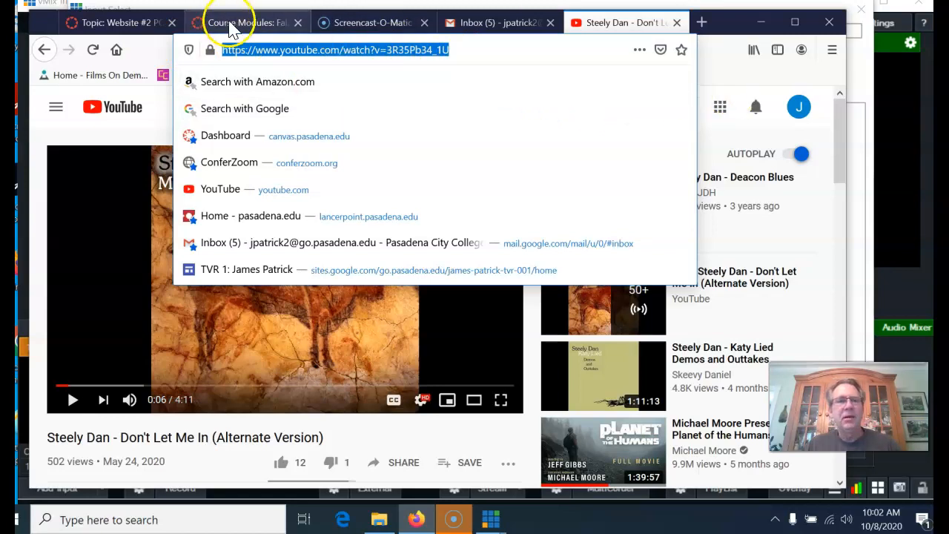
- Return to vMix and add a Web Browser input as number 2 using the copied YouTube video URL
left_click(760, 22)
left_click_drag(371, 27, 275, 22)
key("ctrl+v")
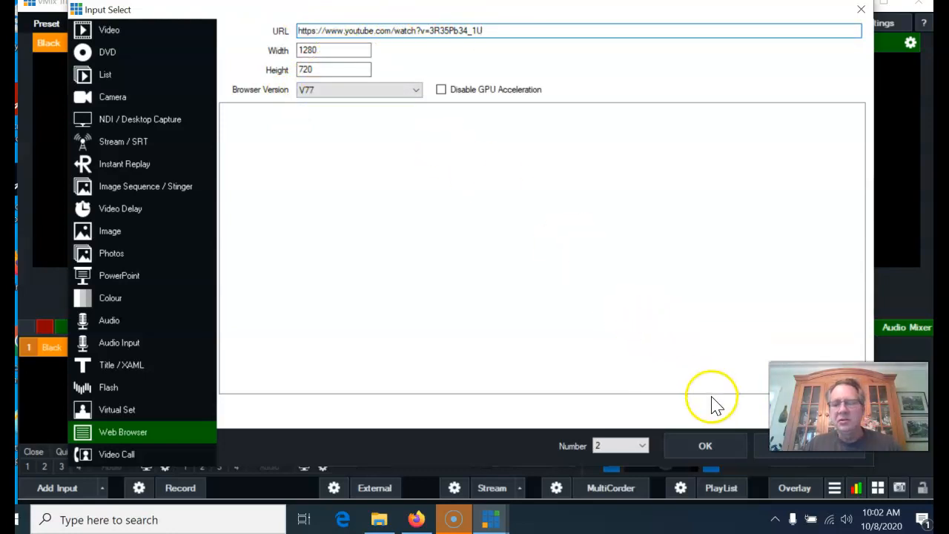
left_click(705, 447)
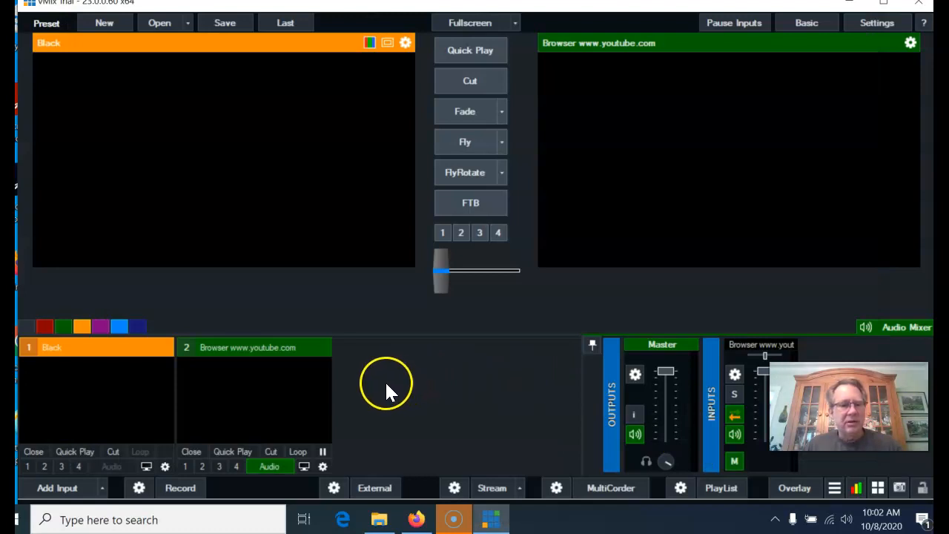
- Load the YouTube browser input into the preview, then play the video briefly in the output and pause it
left_click(281, 408)
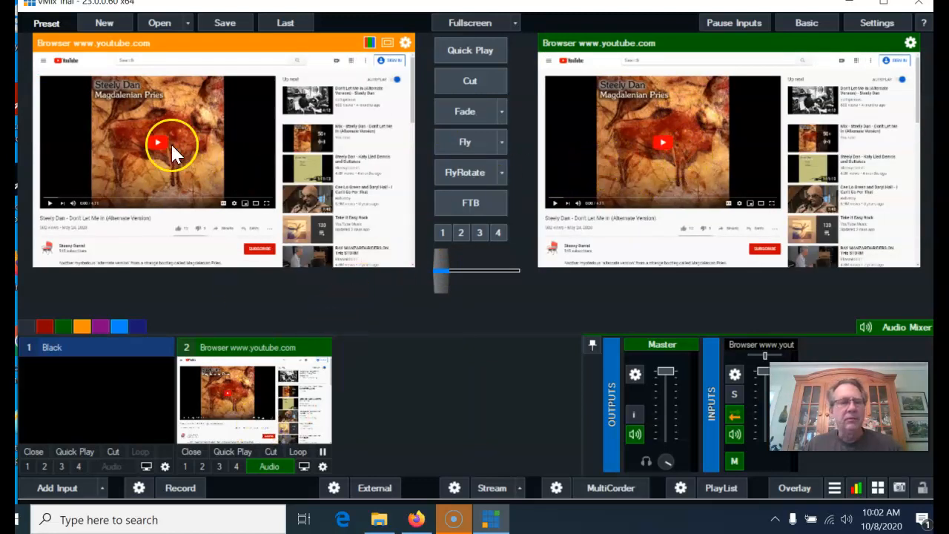
left_click(659, 142)
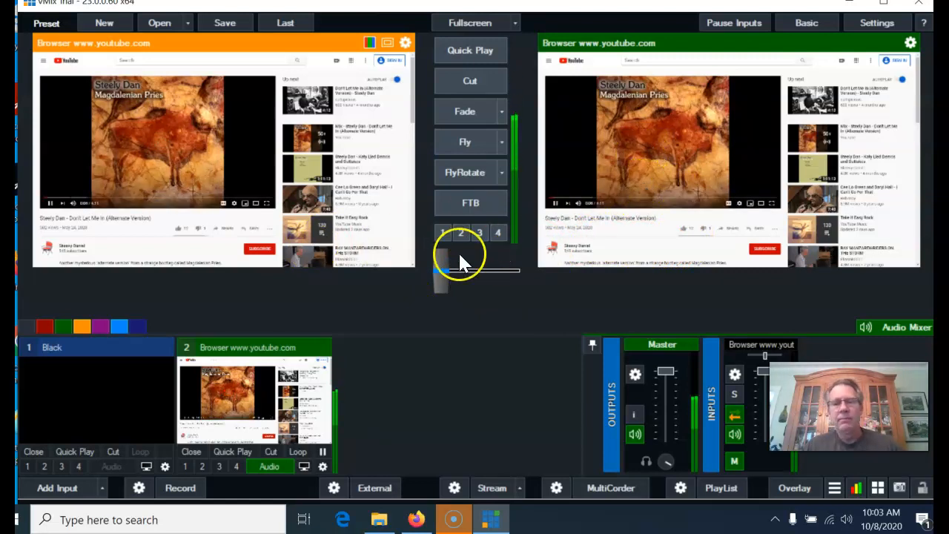
left_click(670, 169)
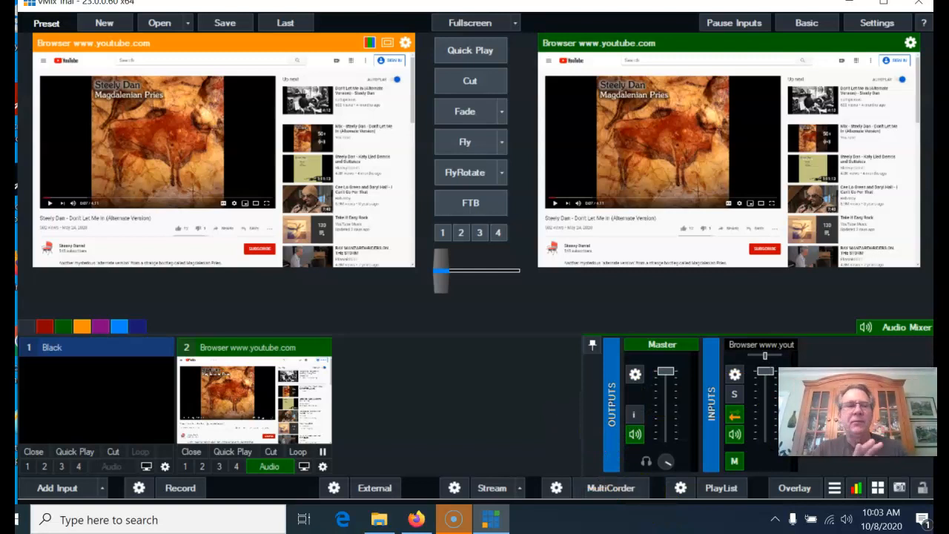
- Review the hosting options of the Video Call input type and close the input selection without adding anything
left_click(60, 488)
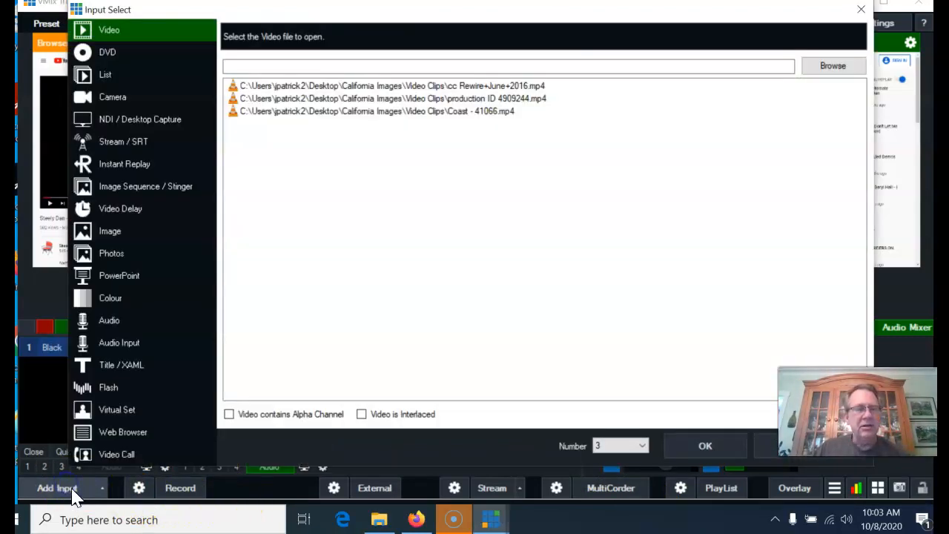
left_click(116, 454)
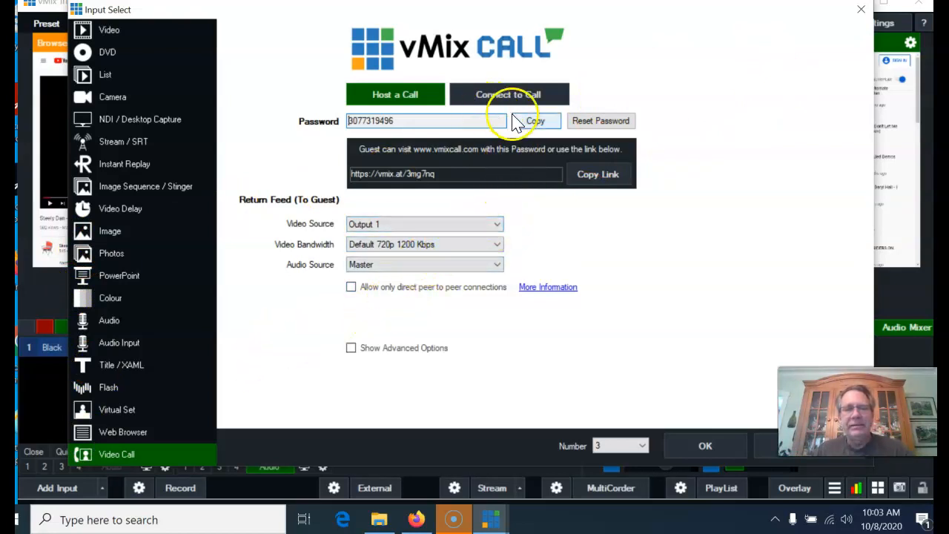
left_click(864, 10)
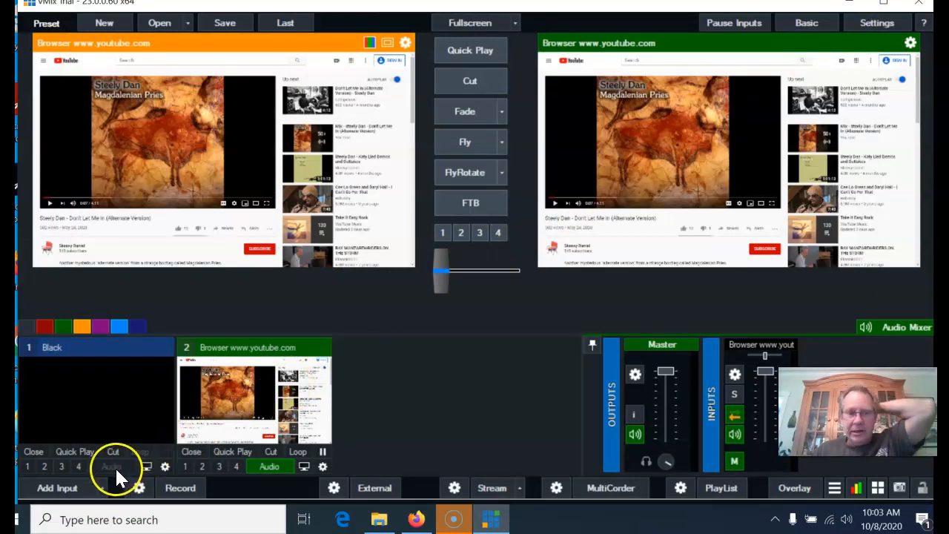
left_click(79, 490)
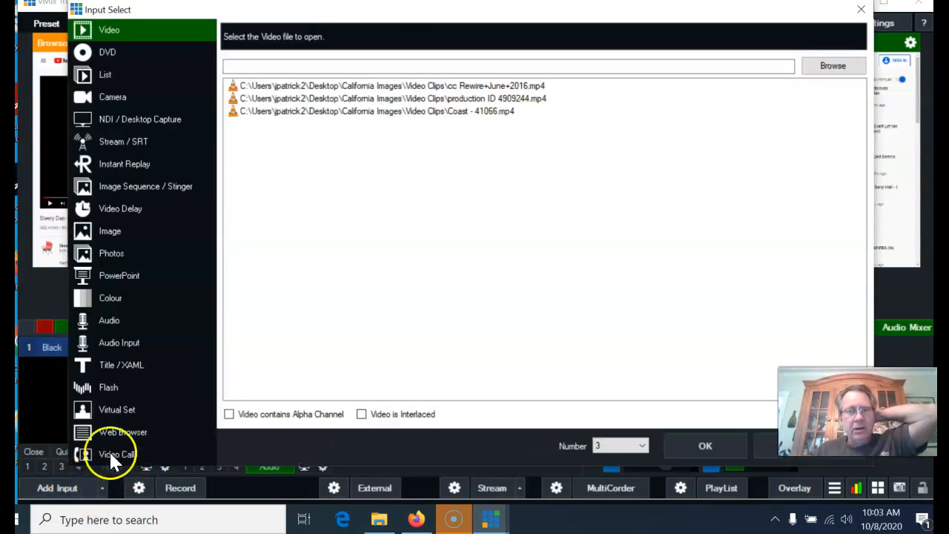
left_click(860, 11)
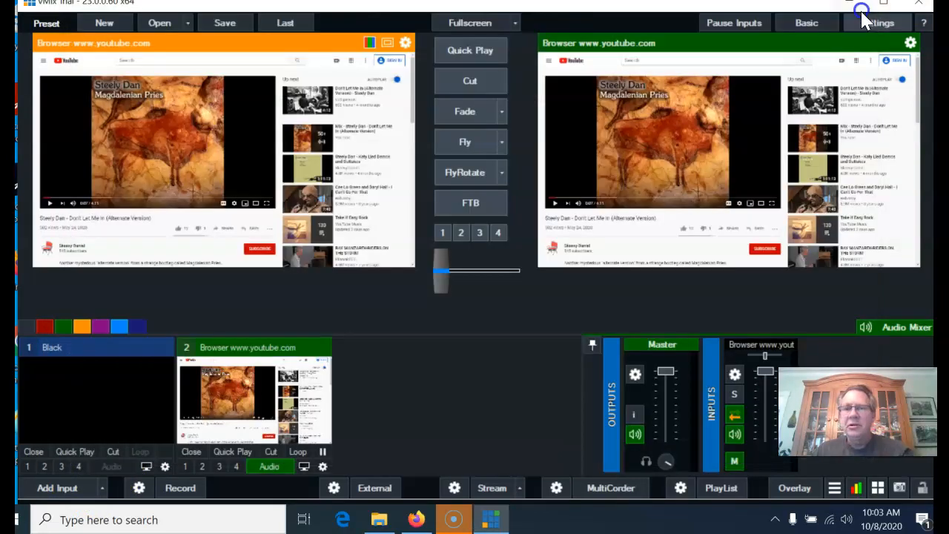
- Add the image 1257315 from the Still Images folder inside California Images as a new input
left_click(103, 489)
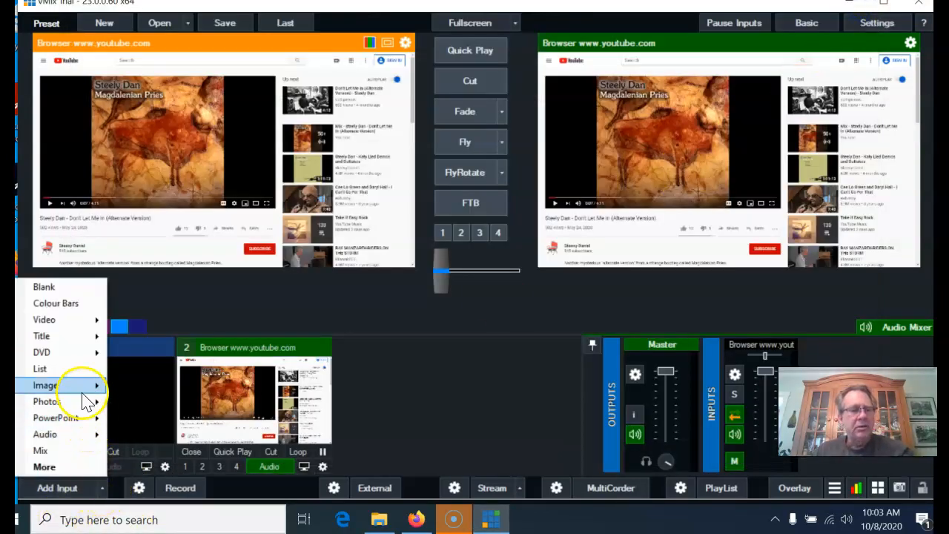
mouse_move(84, 394)
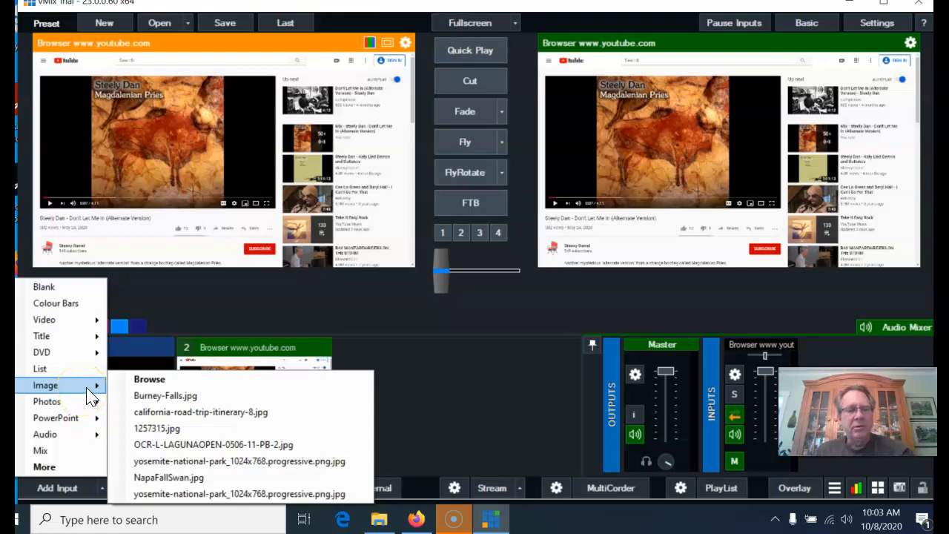
left_click(170, 380)
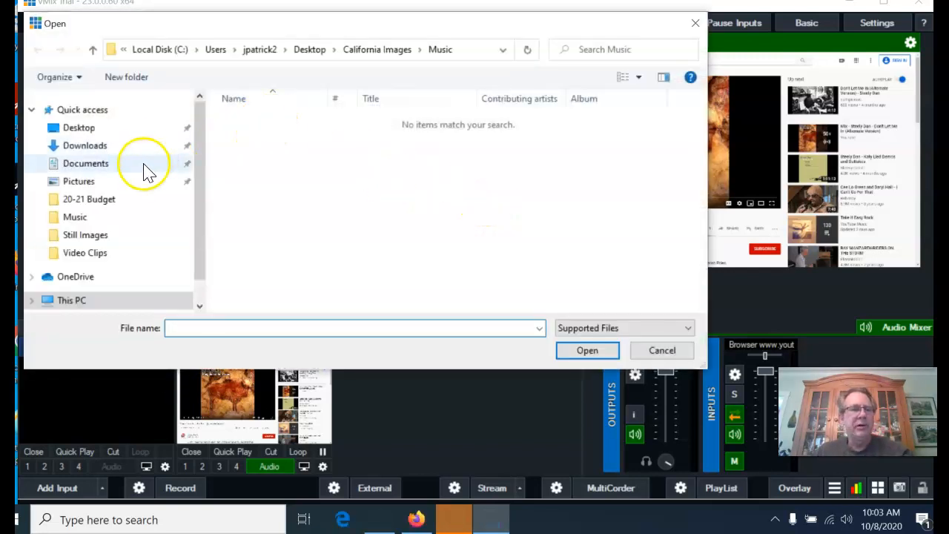
left_click(389, 53)
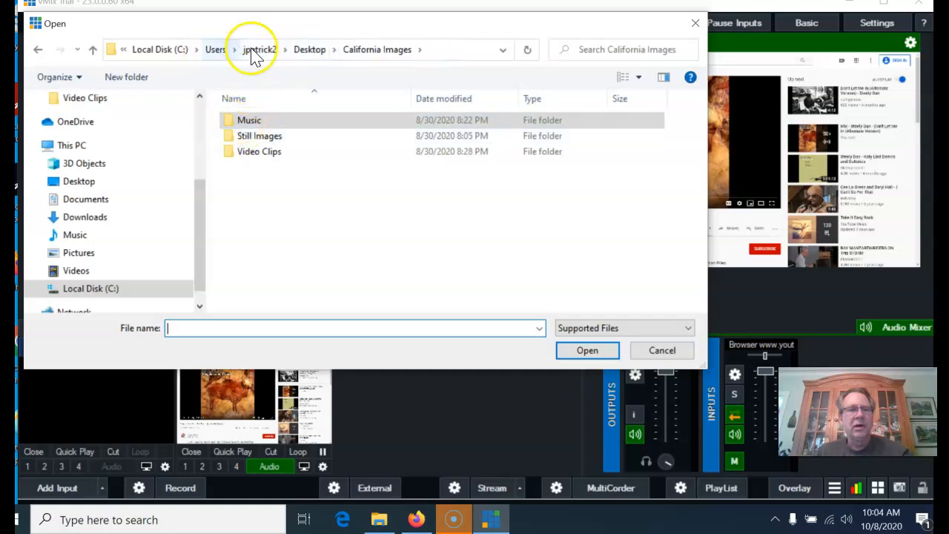
double_click(235, 141)
left_click(255, 144)
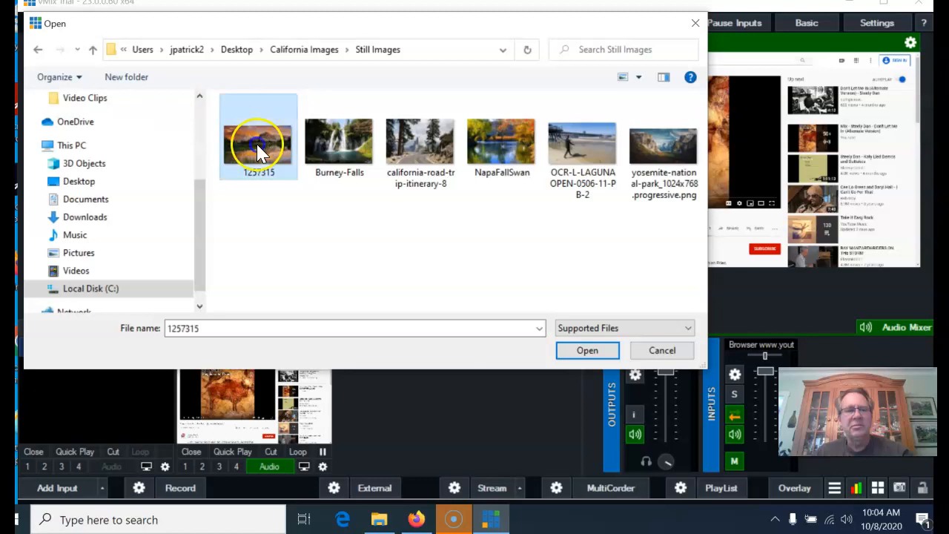
left_click(583, 348)
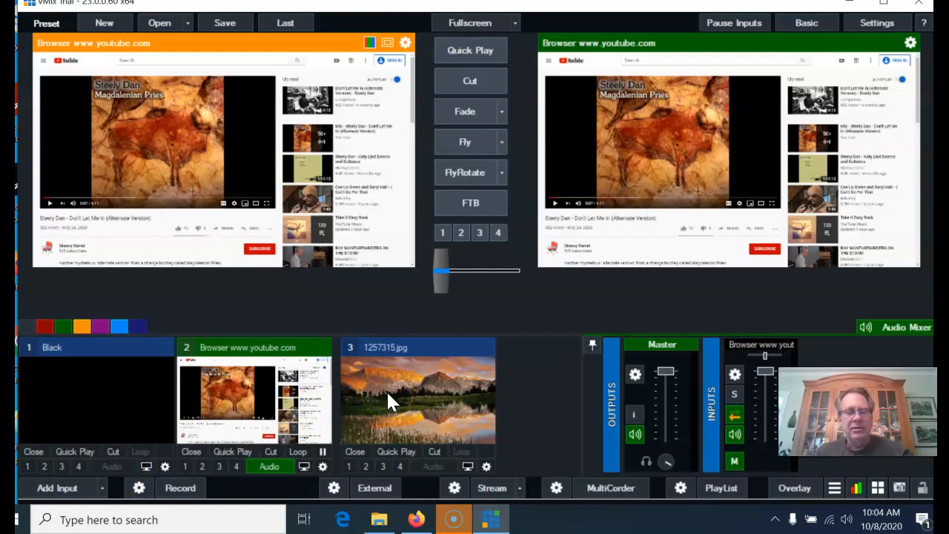
- Add the Burney-Falls image from the Still Images folder as another input
left_click(67, 488)
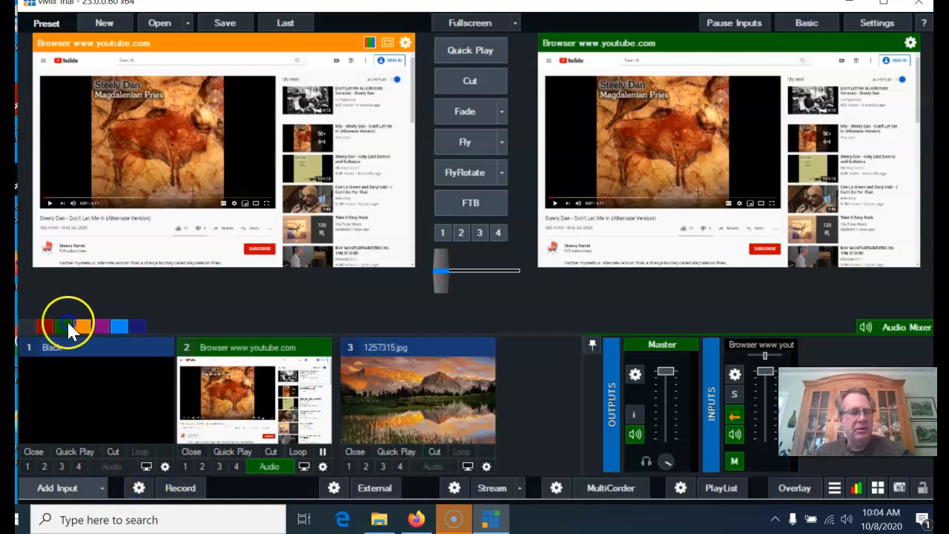
mouse_move(67, 385)
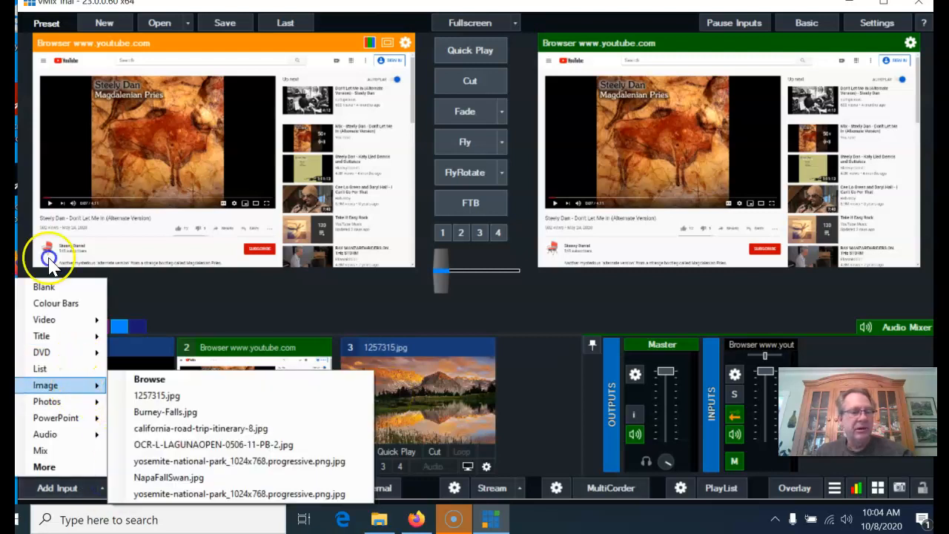
left_click(141, 377)
left_click(337, 156)
left_click(576, 350)
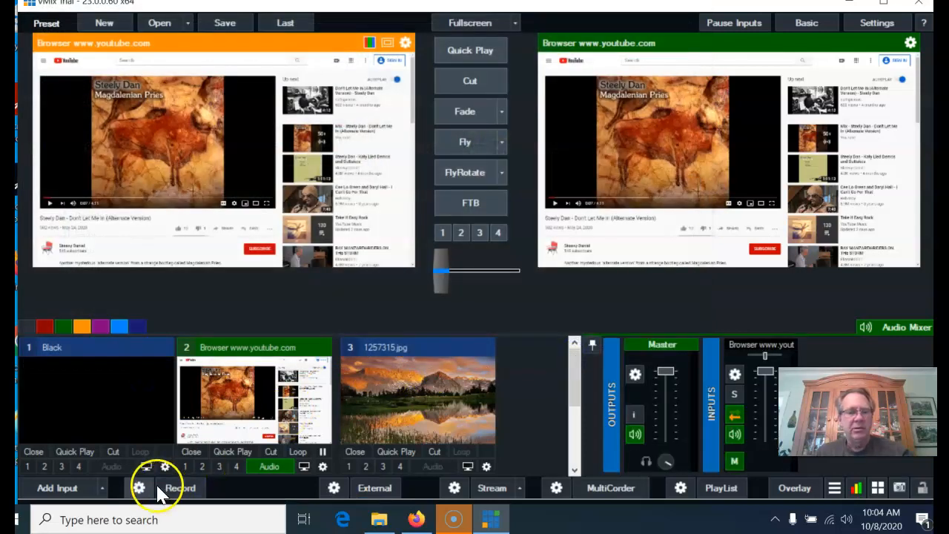
- Add the california-road-trip-itinerary-8 image from the Still Images folder as input number 5
left_click(82, 491)
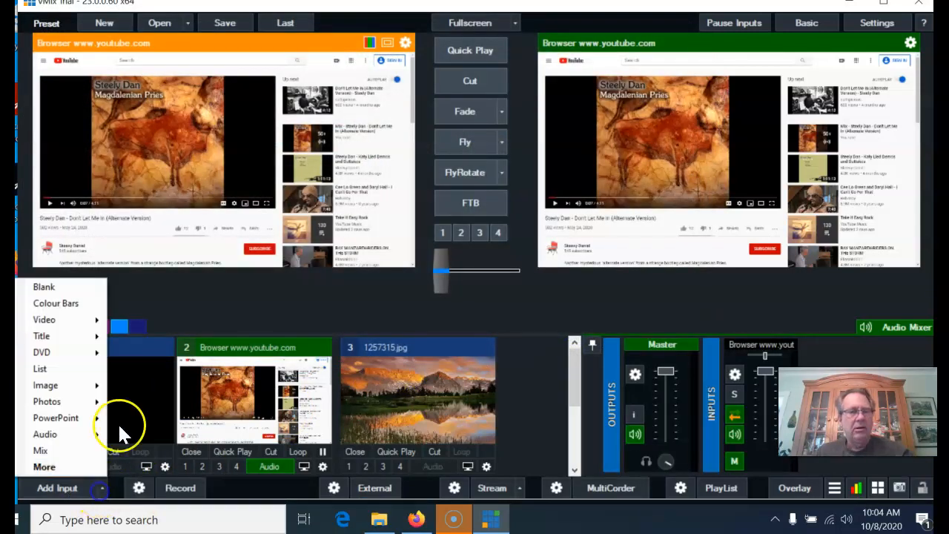
mouse_move(66, 388)
left_click(145, 381)
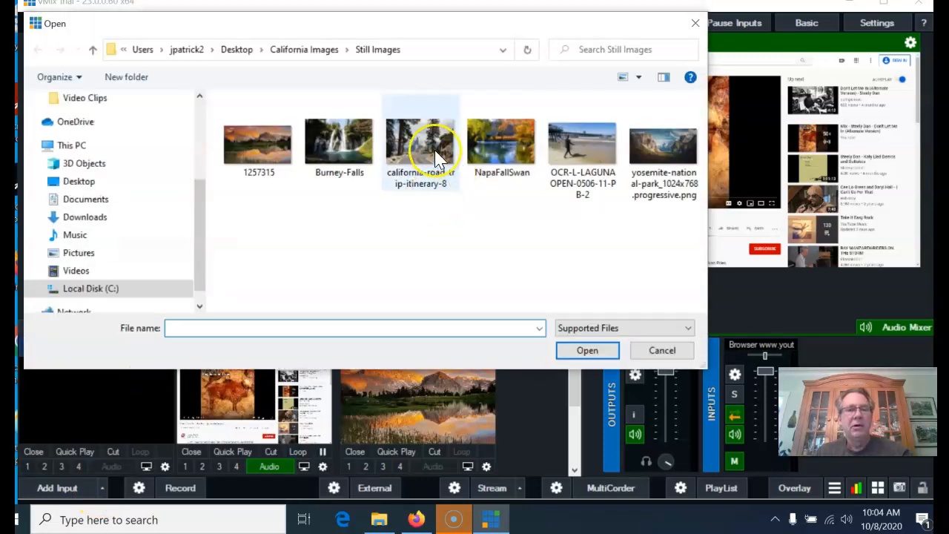
left_click(437, 159)
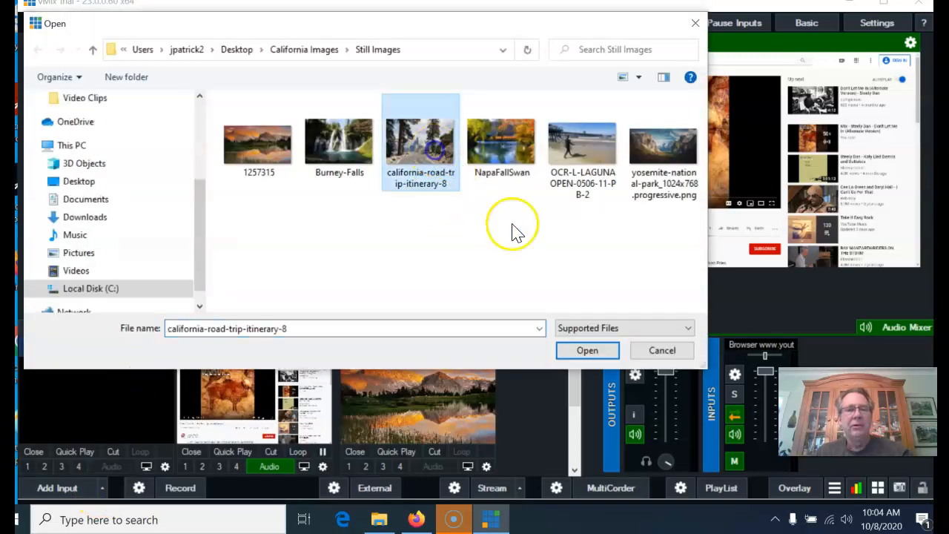
left_click(589, 353)
- Widen the inputs area by narrowing the audio mixer so that four inputs fit in a row
left_click_drag(581, 394, 626, 401)
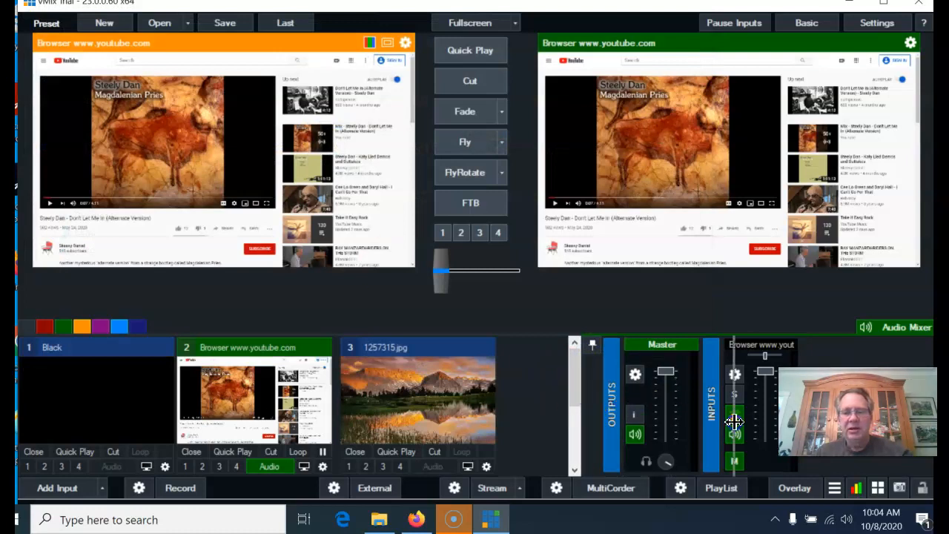
left_click_drag(734, 421, 731, 426)
left_click_drag(725, 381, 711, 413)
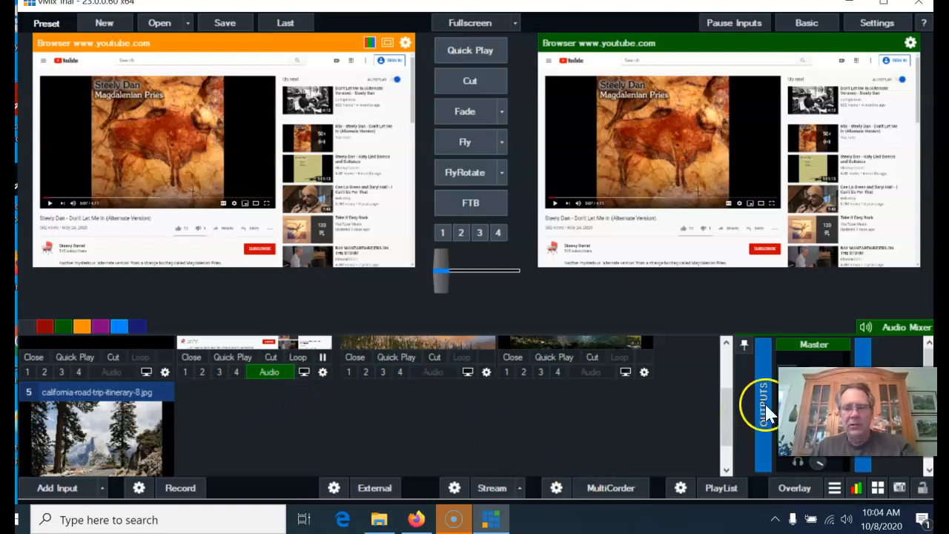
- Try to add the NapaFallSwan image from the Still Images folder, and all the recently used images at once, as new inputs
mouse_move(715, 423)
left_mouse_down()
mouse_move(730, 418)
mouse_move(724, 381)
mouse_move(726, 418)
left_mouse_up()
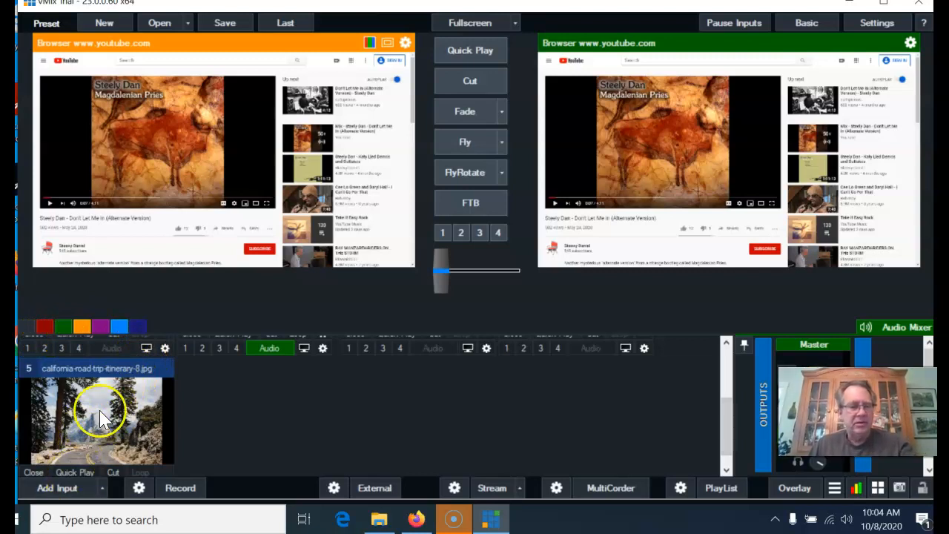
left_click(70, 489)
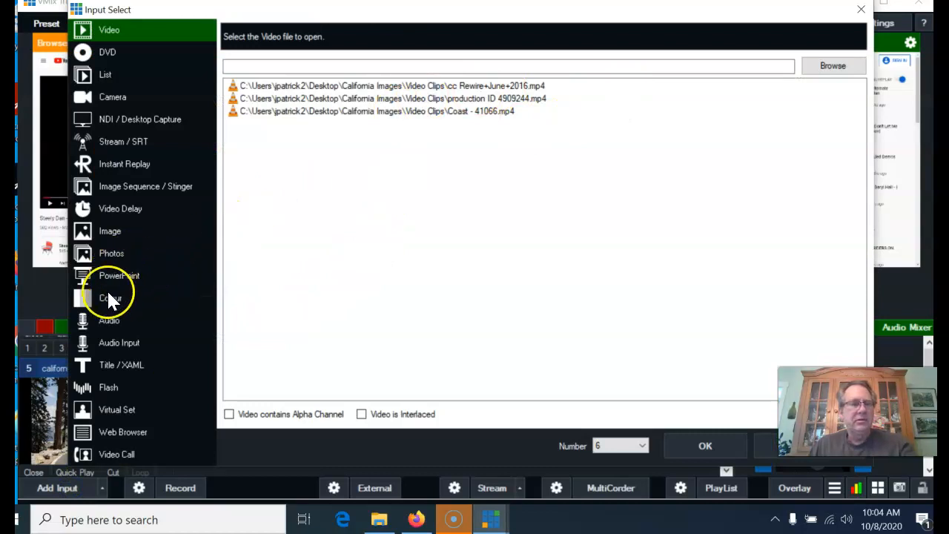
left_click(113, 234)
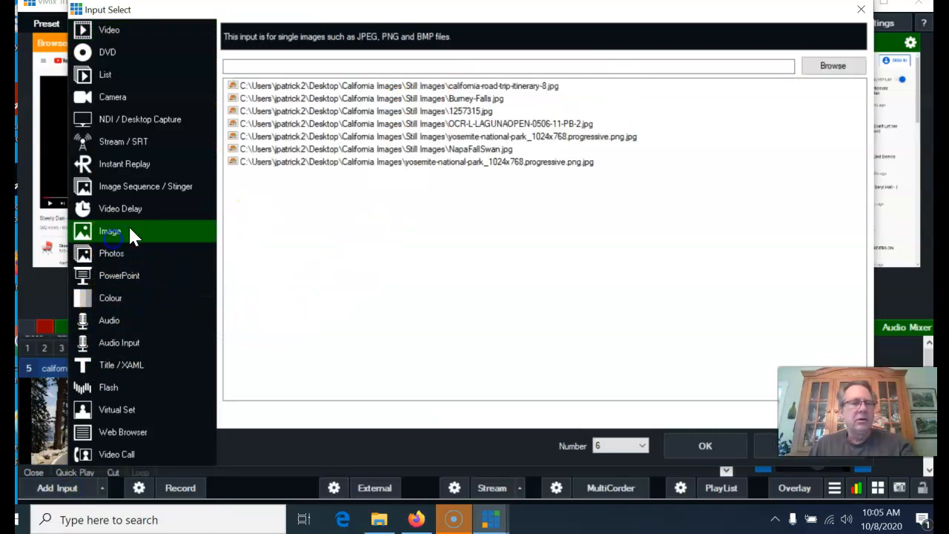
left_click(831, 68)
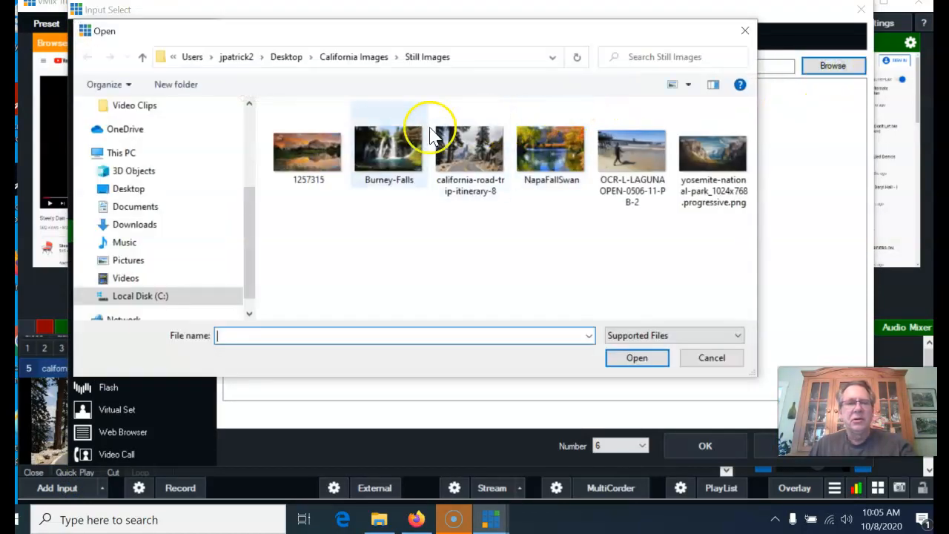
left_click(529, 162)
left_click(643, 358)
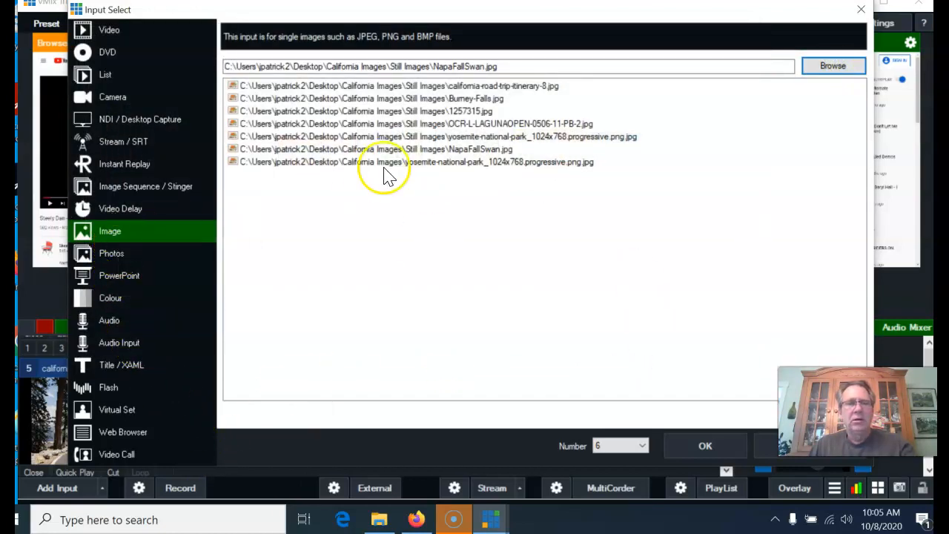
left_click(713, 443)
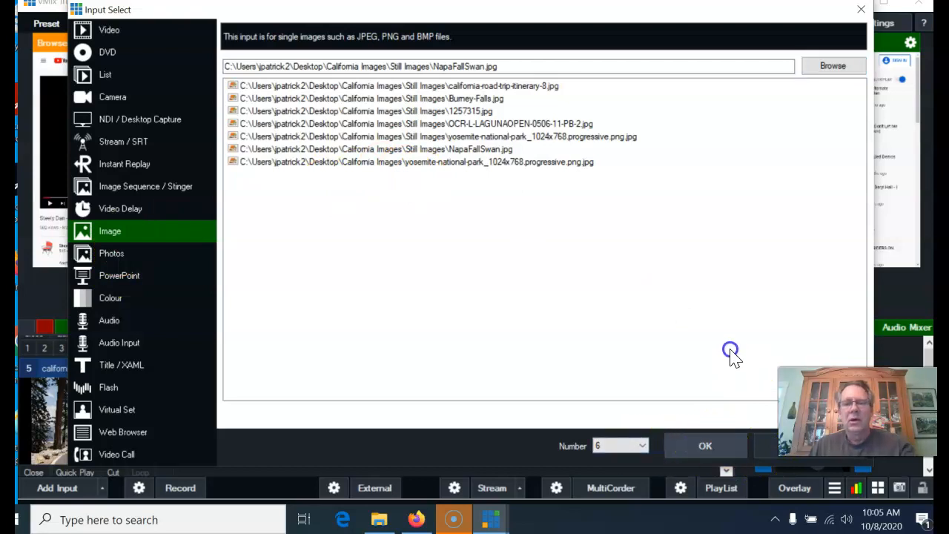
left_click_drag(608, 184, 269, 85)
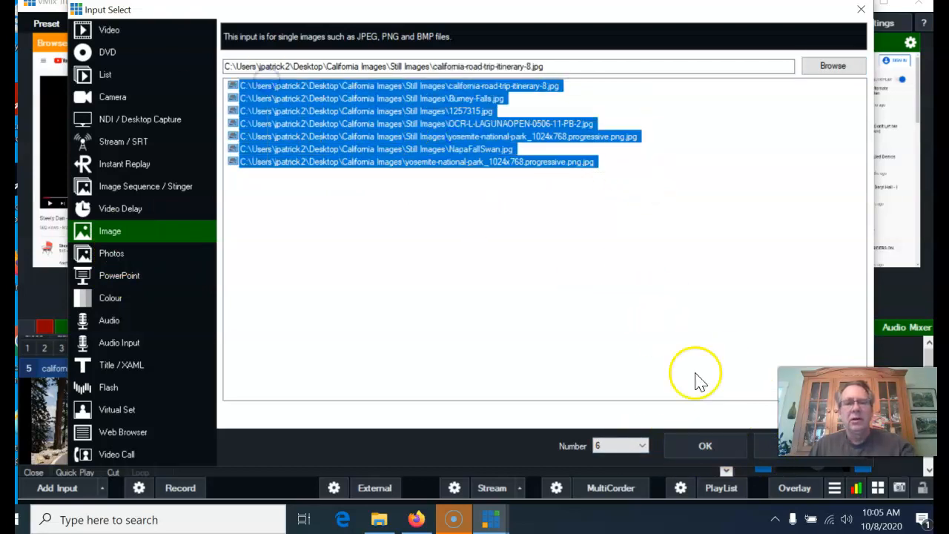
left_click(702, 447)
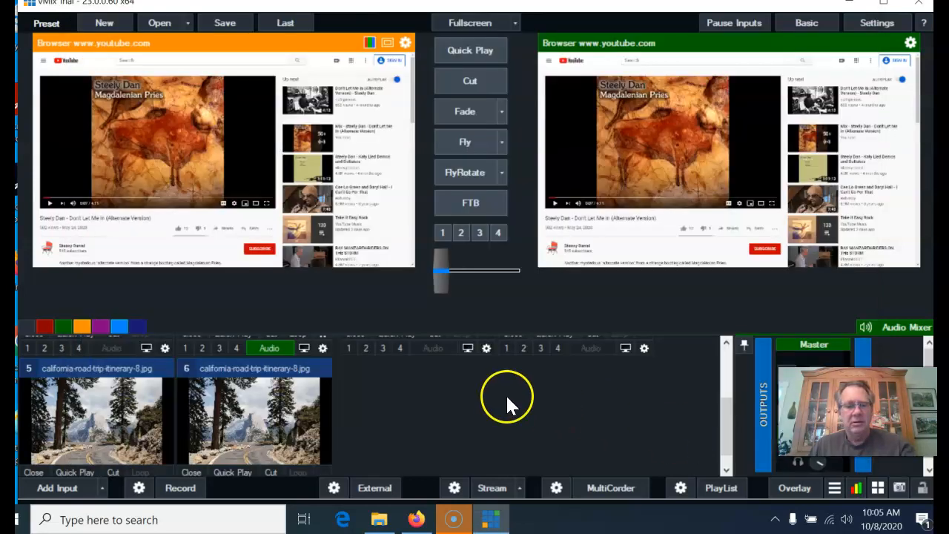
- Close the duplicate california-road-trip-itinerary-8 image in input number 6
scroll(483, 404, "down", 1)
scroll(485, 417, "up", 1)
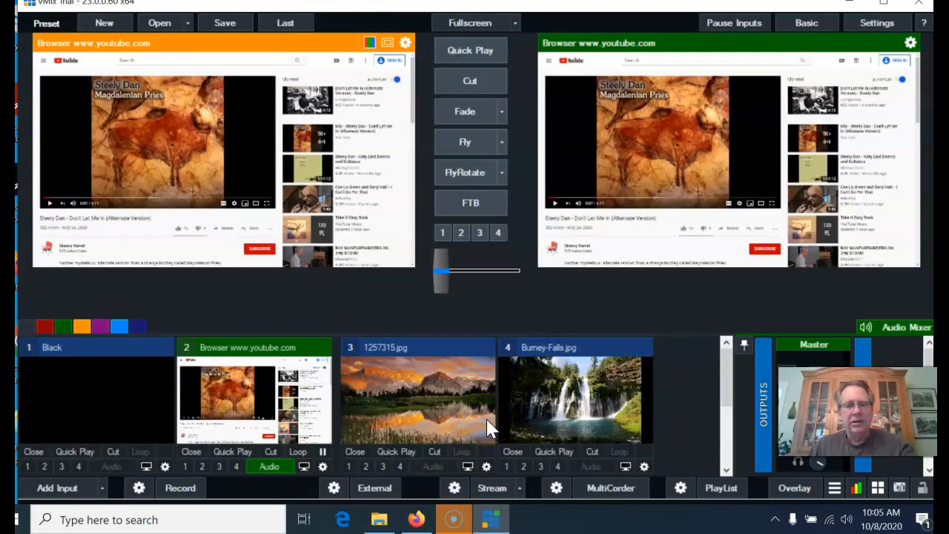
scroll(445, 418, "down", 1)
left_click(289, 427)
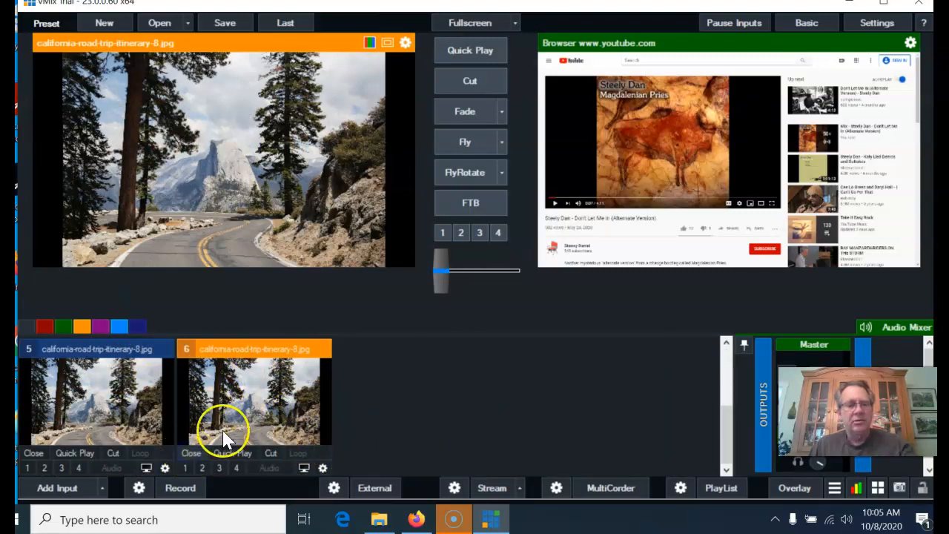
left_click(194, 451)
scroll(163, 403, "up", 3)
scroll(168, 407, "down", 3)
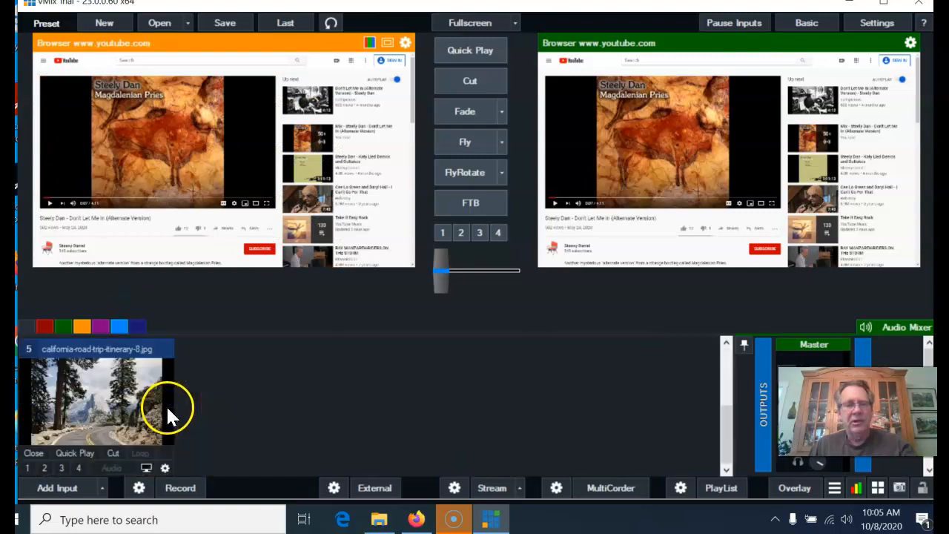
- Add the NapaFallSwan image from the Still Images folder as input number 6
left_click(100, 489)
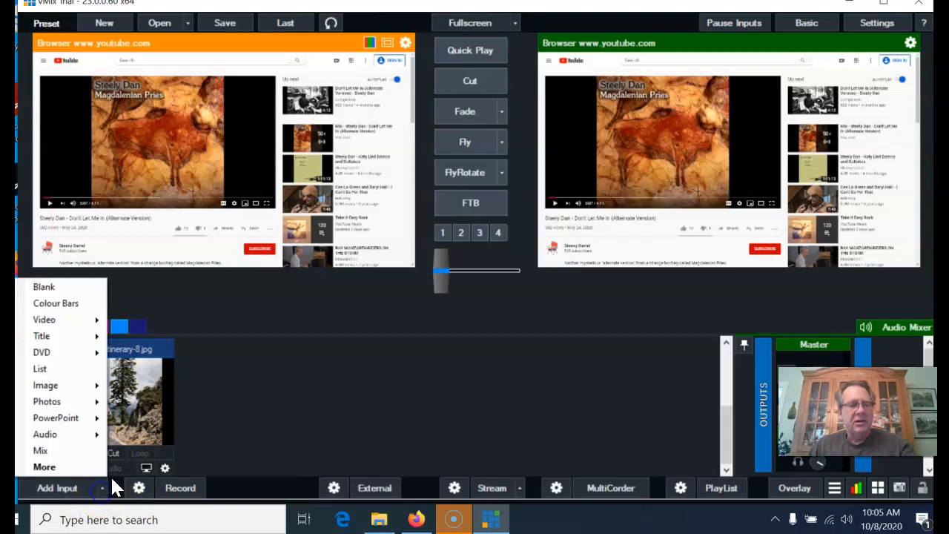
mouse_move(100, 387)
left_click(154, 378)
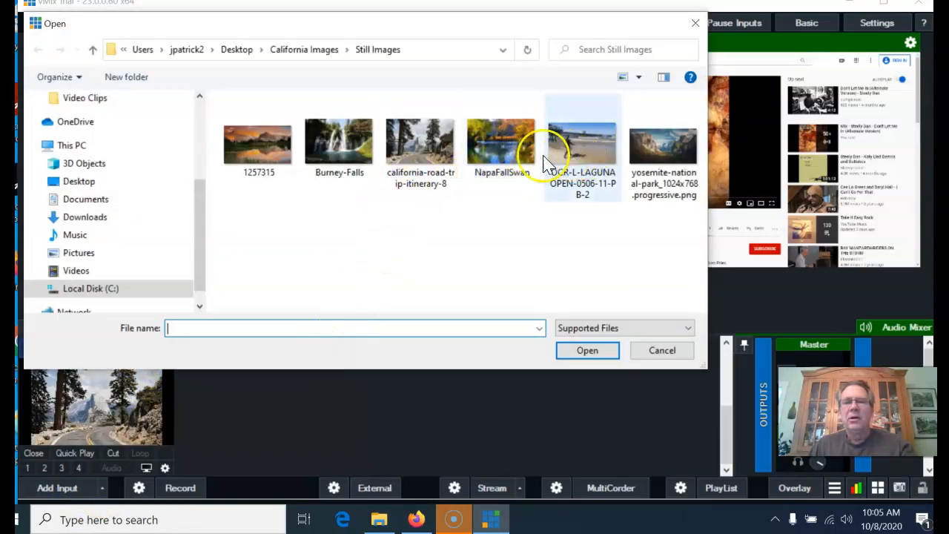
left_click(492, 148)
left_click(587, 352)
scroll(423, 422, "up", 2)
scroll(423, 422, "down", 2)
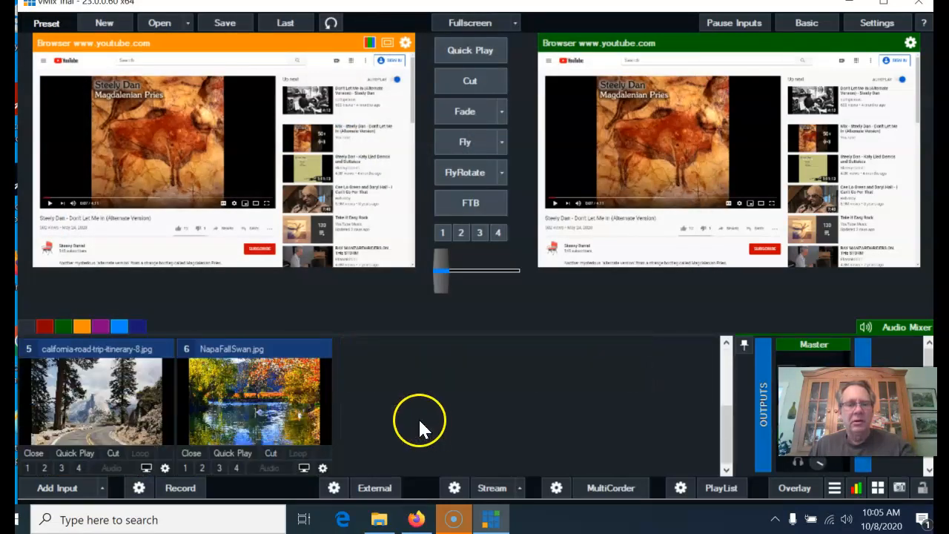
- Add the OCR-L-LAGUNAOPEN-0506-11-PB-2 beach image from the Still Images folder as input number 7
left_click(102, 489)
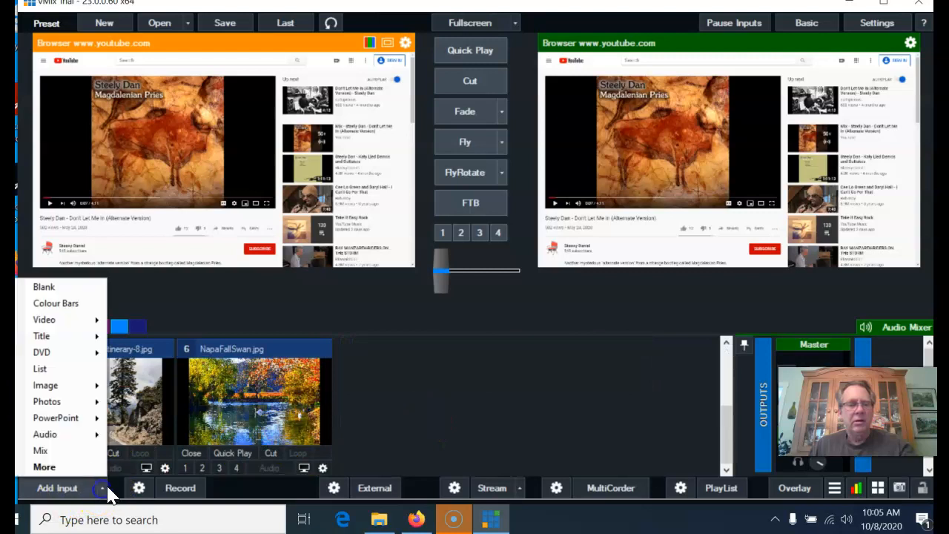
left_click(85, 385)
left_click(149, 379)
left_click(582, 148)
left_click(587, 350)
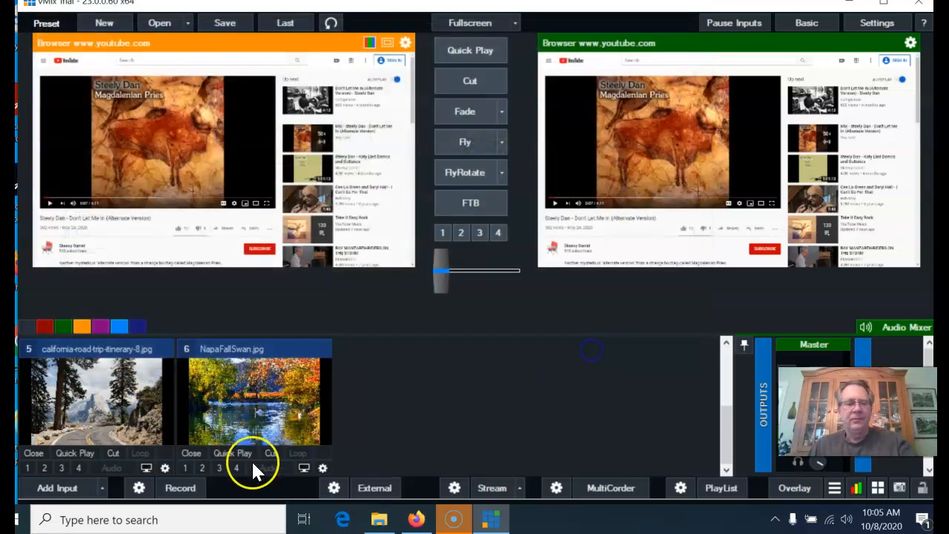
- Add the yosemite-national-park_1024x768.progressive.png image from the Still Images folder as input number 8
left_click(104, 487)
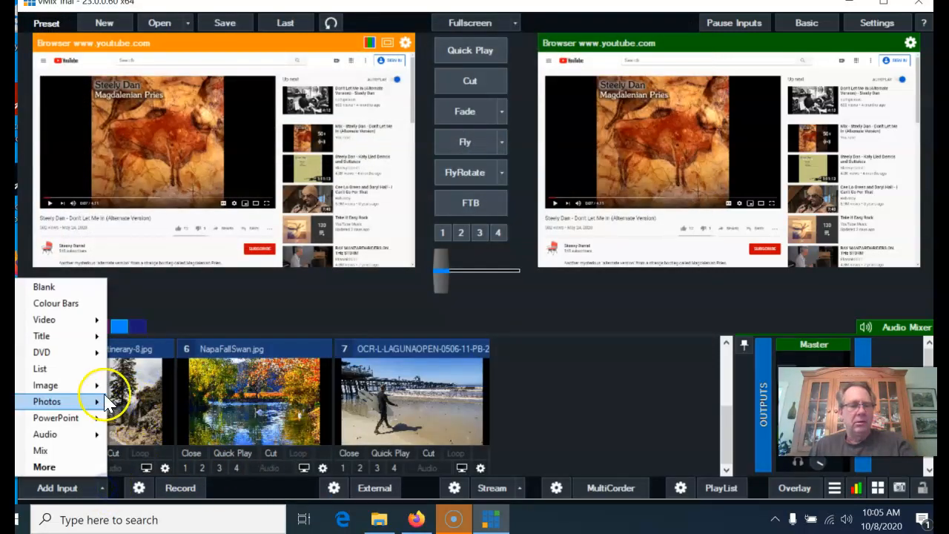
mouse_move(89, 385)
left_click(149, 379)
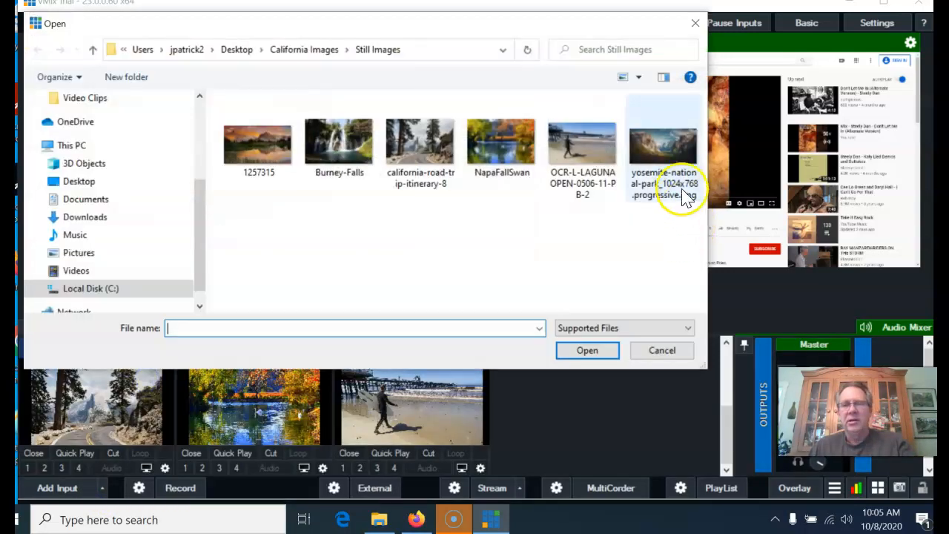
left_click(680, 168)
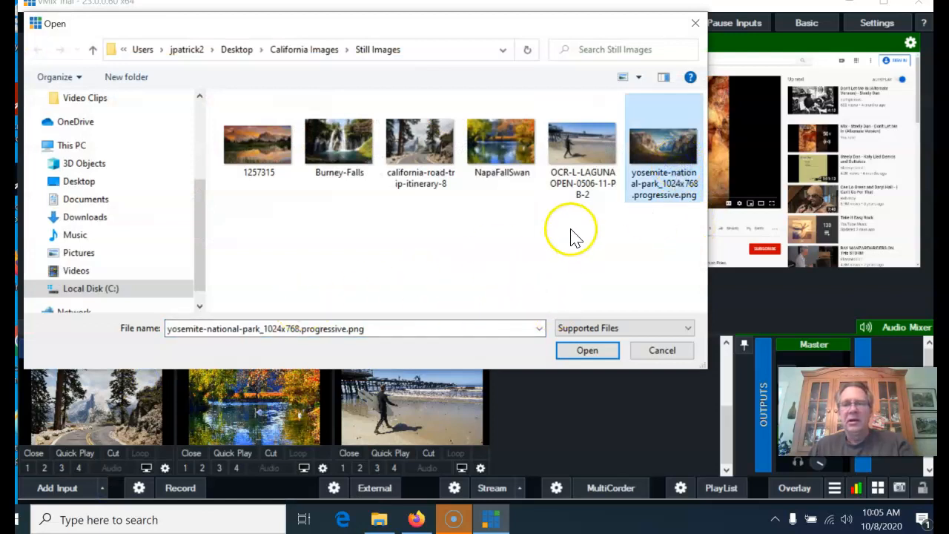
left_click(586, 350)
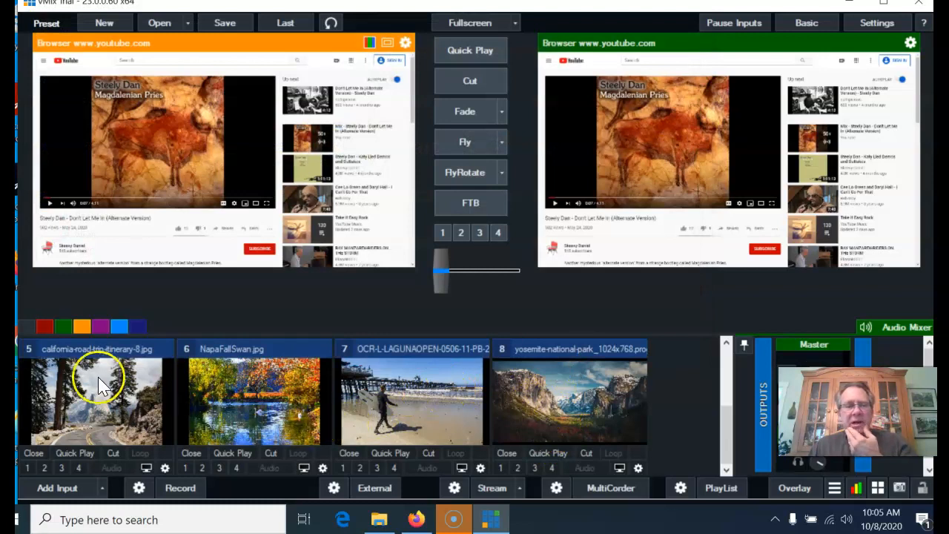
- Add the Coast - 41066 video from the Video Clips folder inside California Images as a new input
left_click(102, 488)
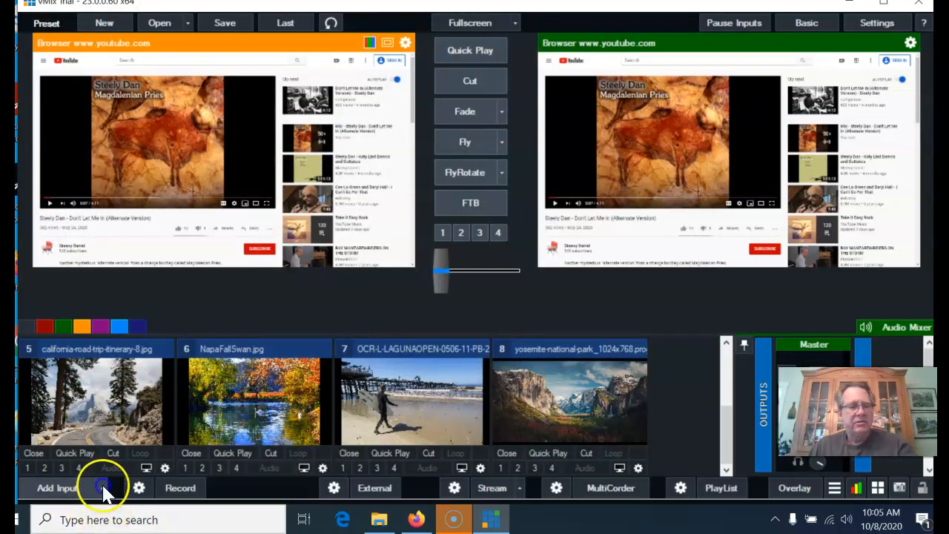
mouse_move(106, 325)
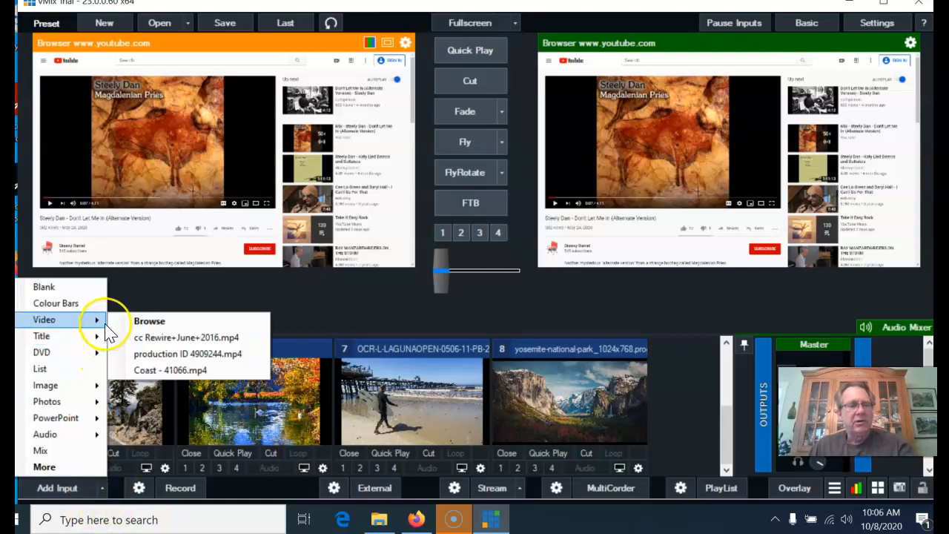
left_click(134, 325)
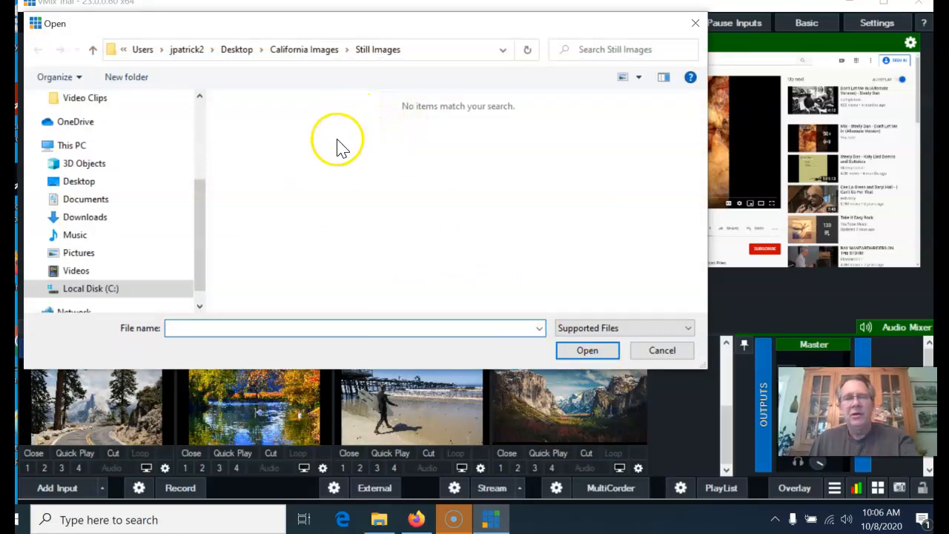
left_click_drag(200, 207, 212, 94)
left_click(231, 49)
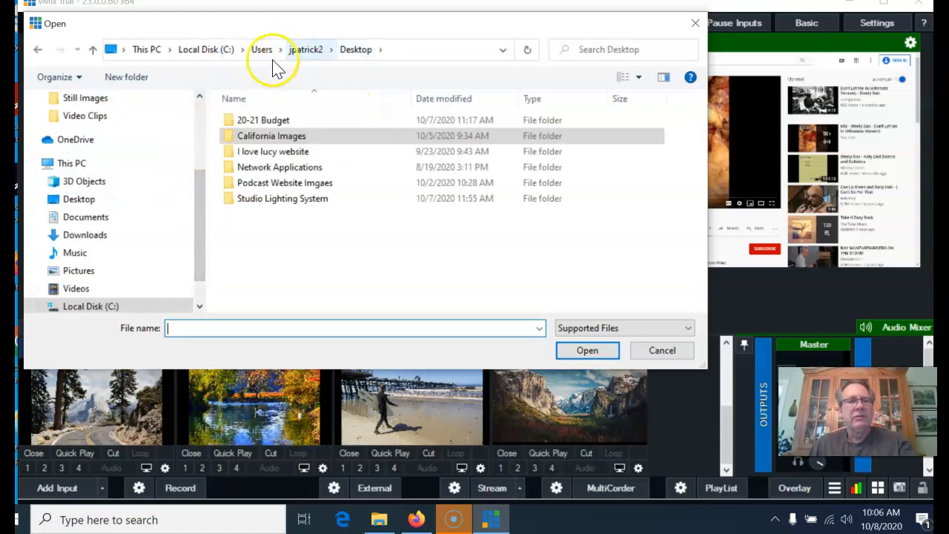
double_click(250, 139)
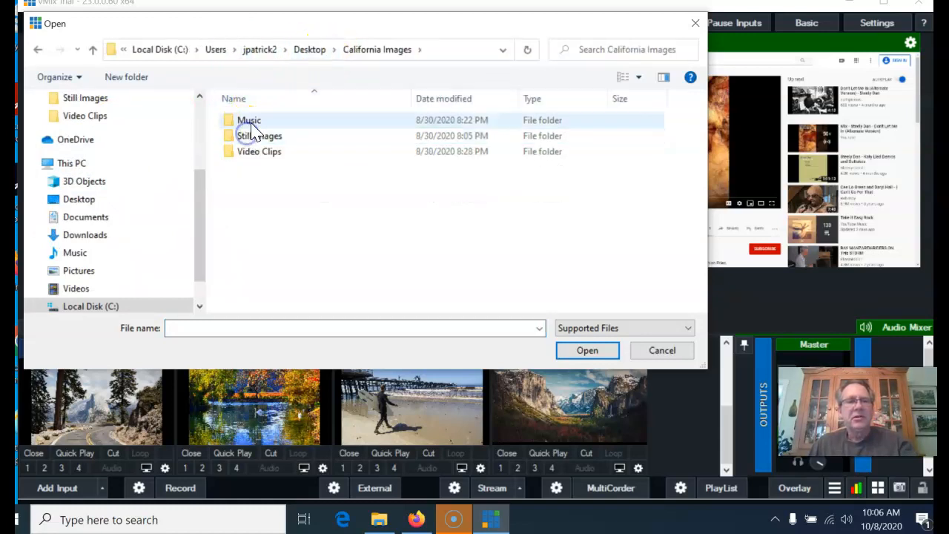
double_click(248, 156)
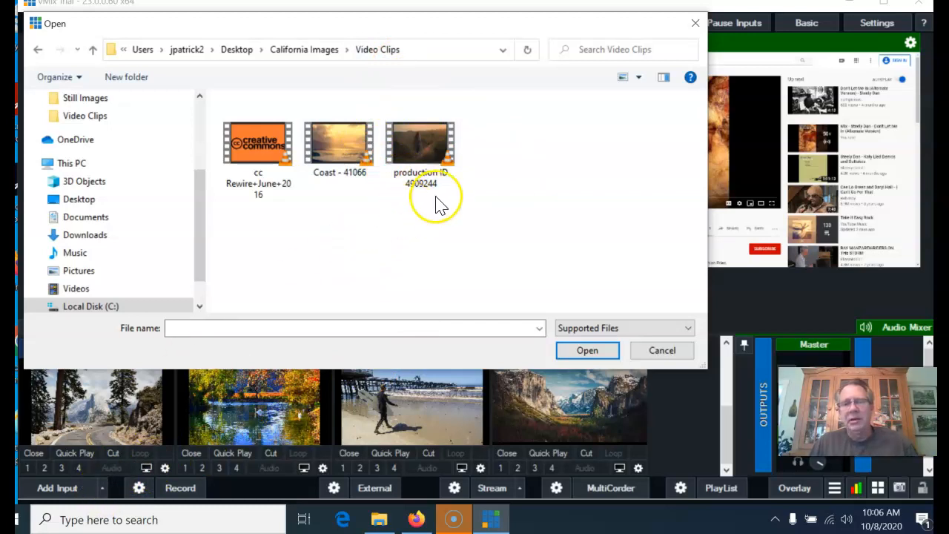
left_click(351, 152)
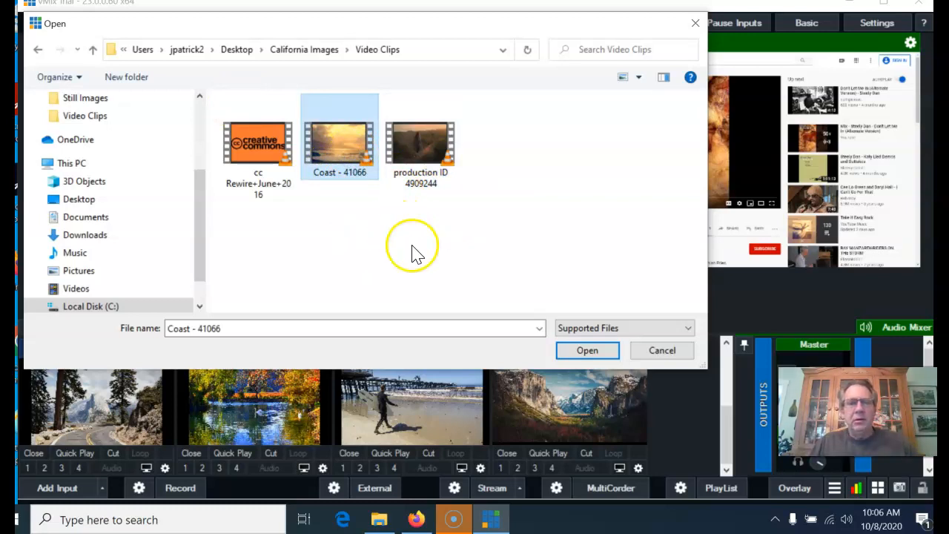
left_click(586, 350)
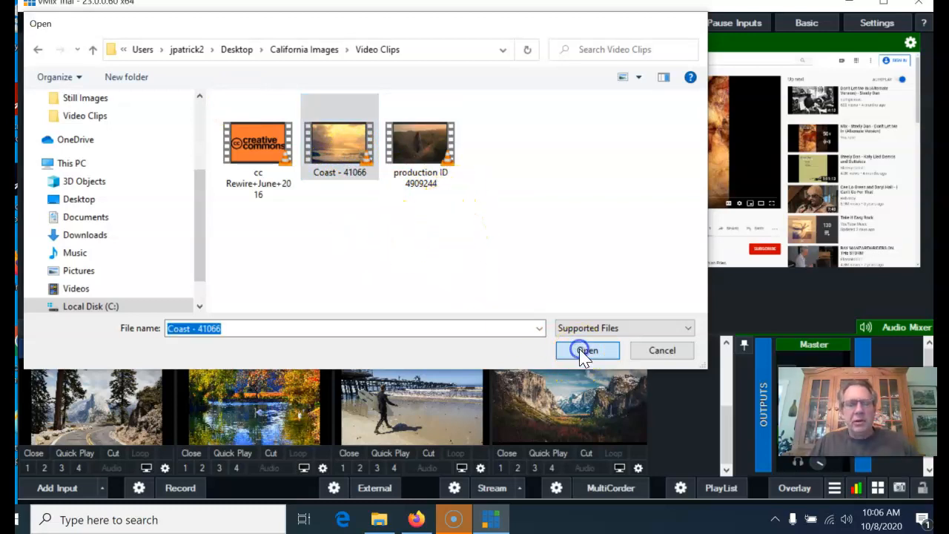
left_click(98, 486)
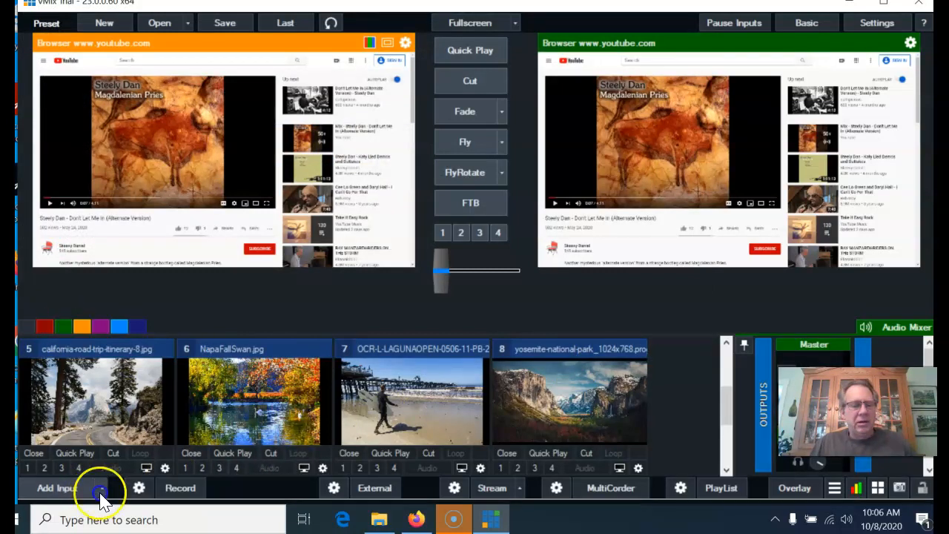
mouse_move(100, 323)
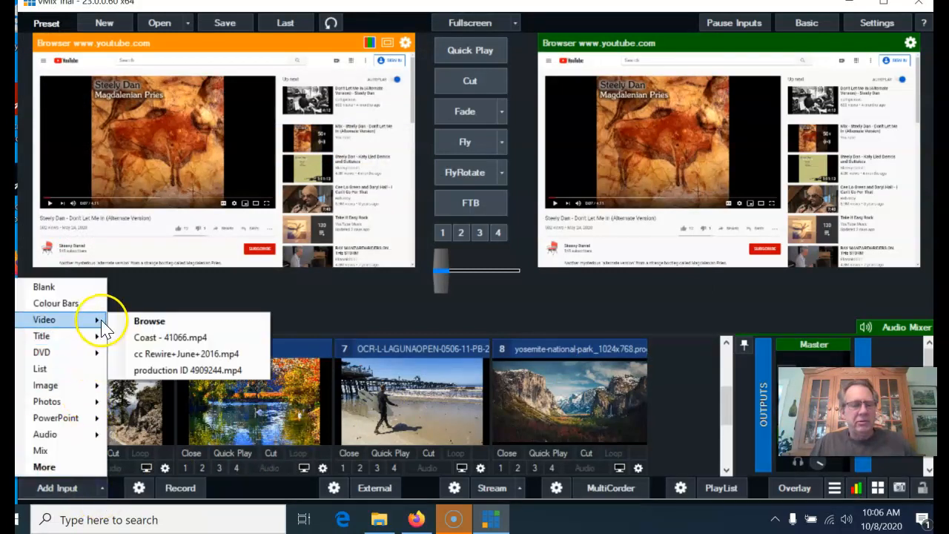
left_click(148, 320)
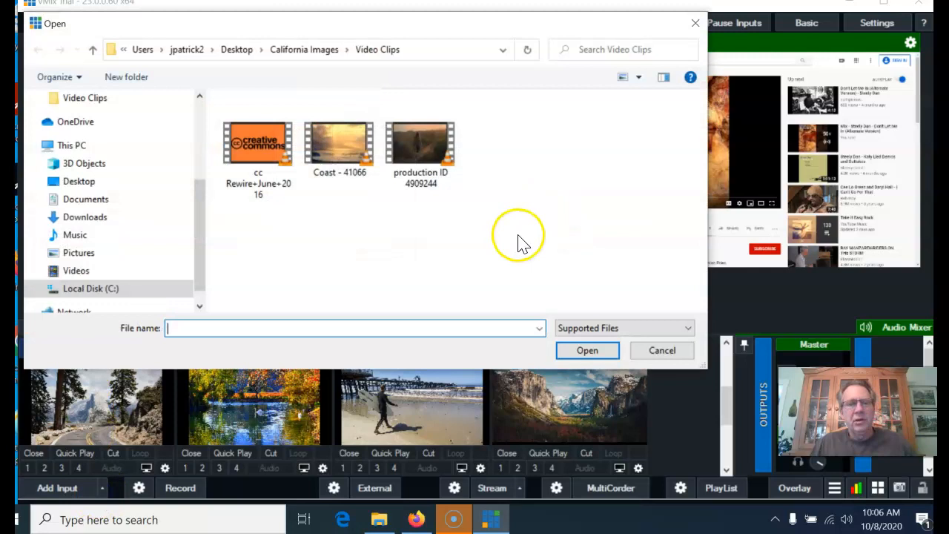
left_click(644, 350)
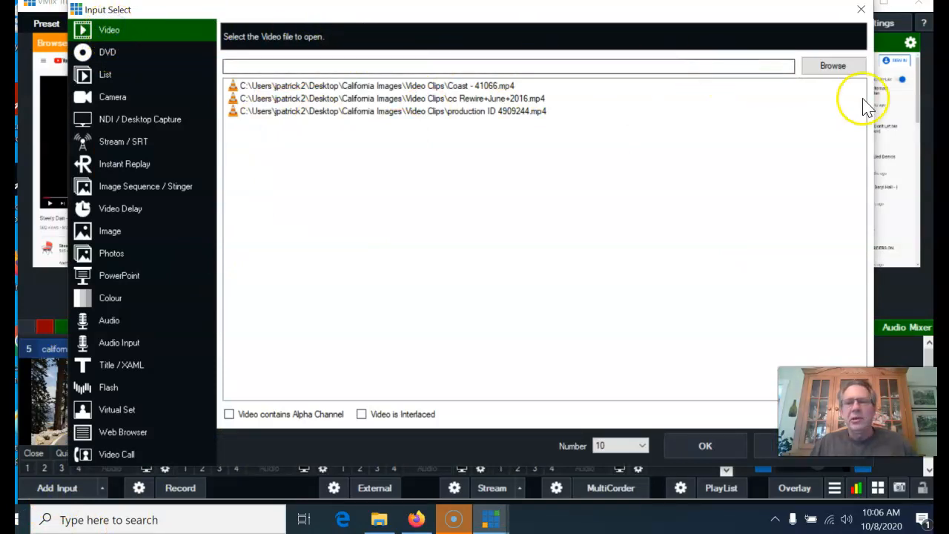
- Choose the production ID 4909244 clip from the Video Clips folder as the video file for input number 10
left_click(841, 72)
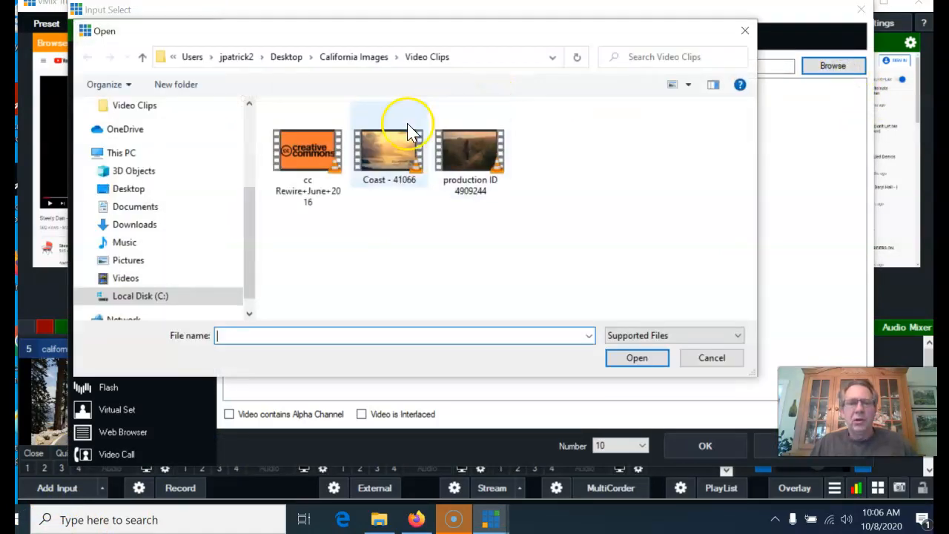
left_click(458, 145)
left_click(635, 362)
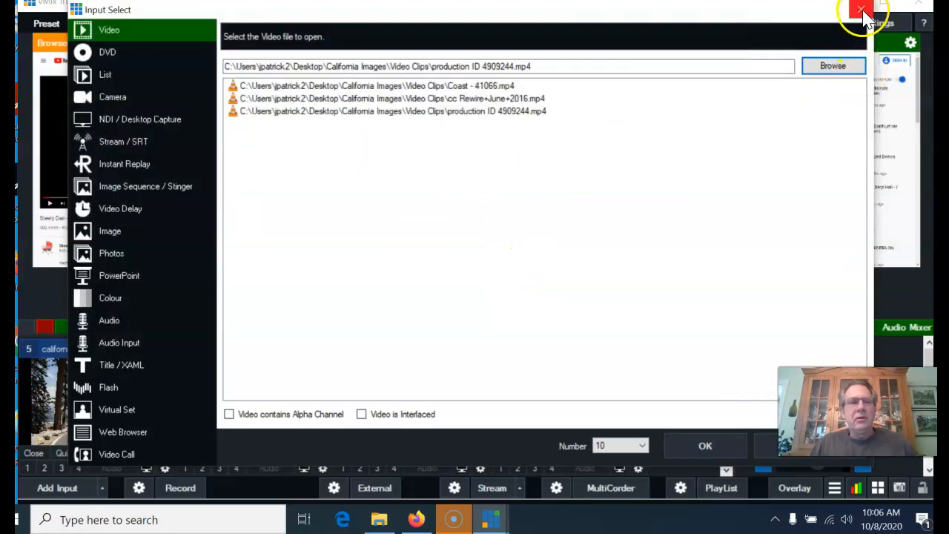
- Add the 1512_Komiku_-_03_-_Champ_de_tournesol audio file from the Music folder inside California Images as input number 10
left_click(112, 321)
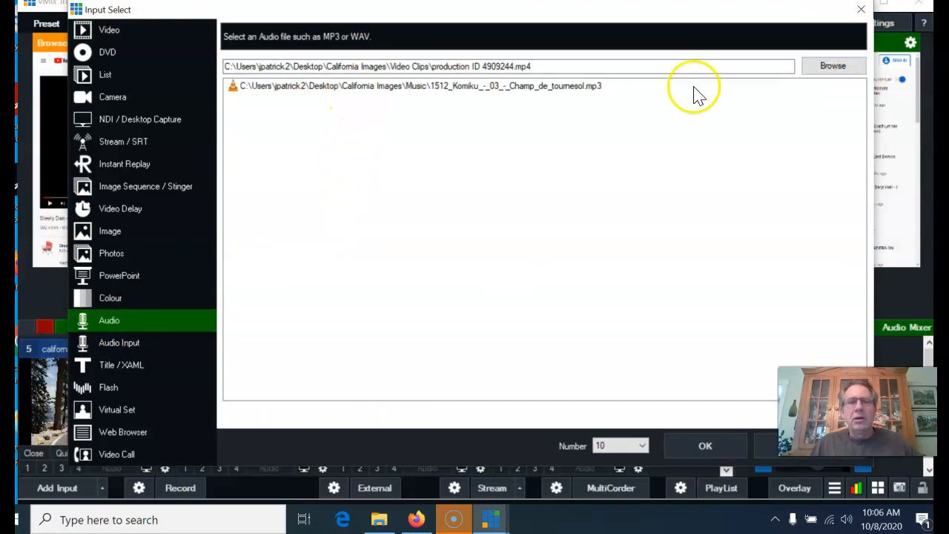
left_click(837, 66)
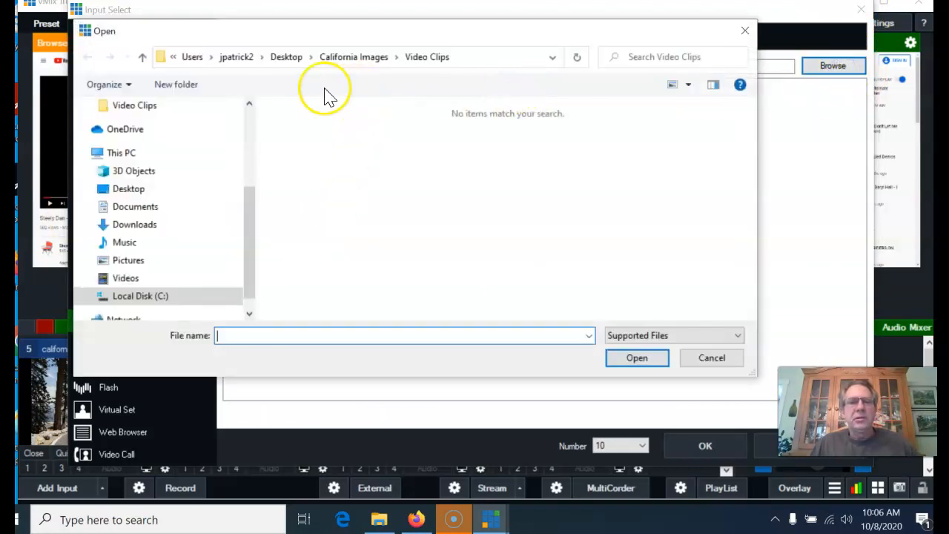
left_click(350, 58)
left_click(310, 128)
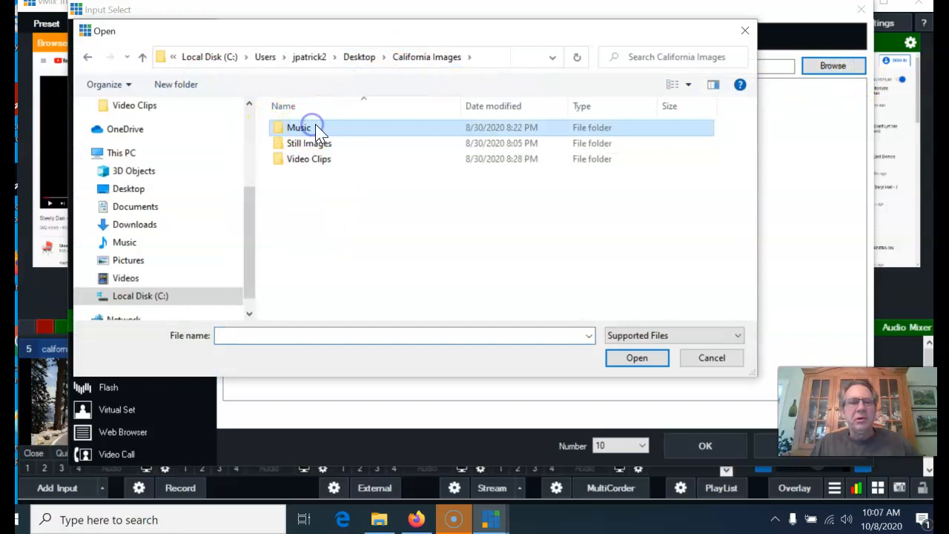
double_click(299, 132)
left_click(299, 130)
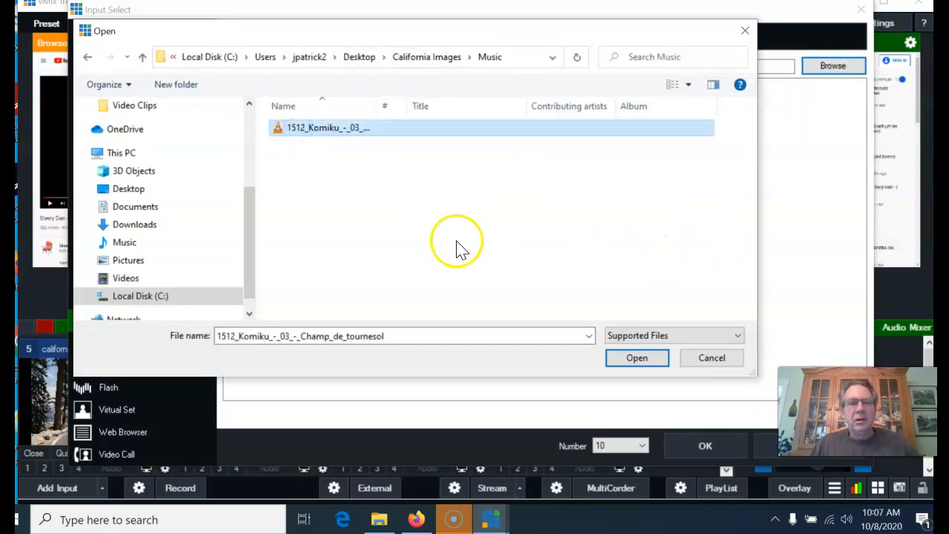
left_click(640, 359)
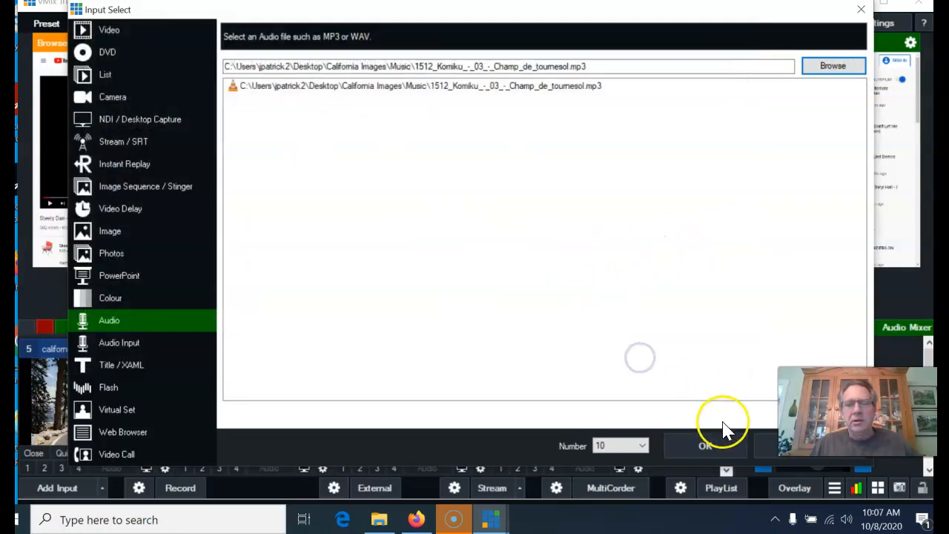
left_click(711, 445)
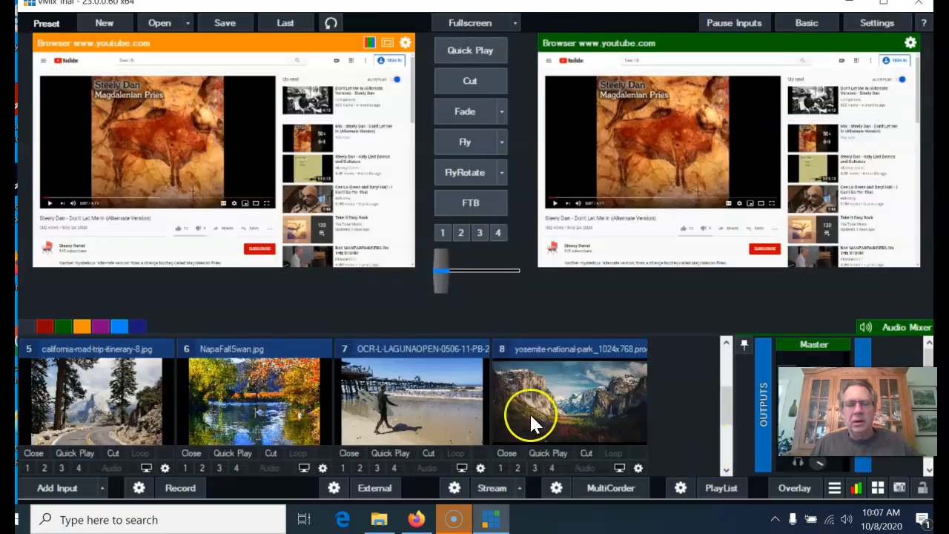
- Review the row of added inputs, from the Black colour to the Champ_de_tournesol audio
left_click_drag(718, 410, 726, 392)
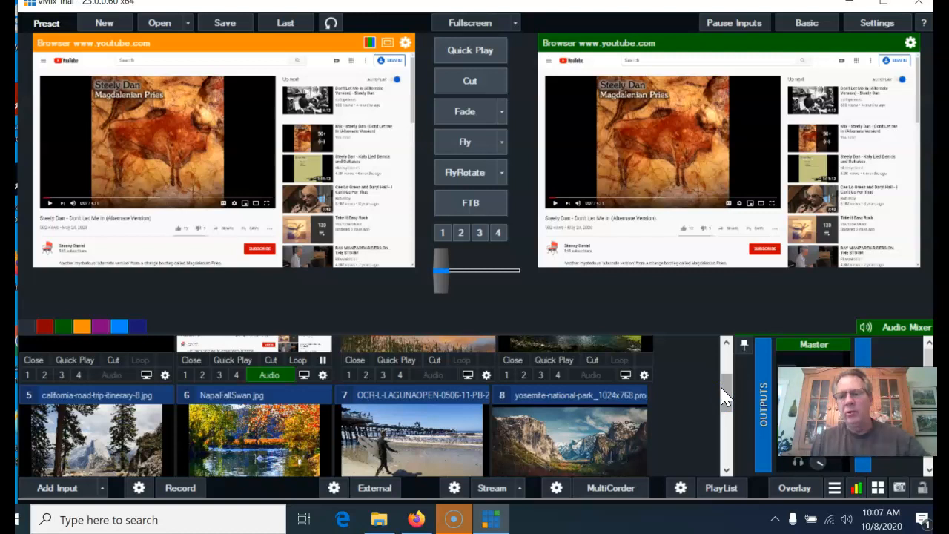
left_click_drag(733, 391, 730, 435)
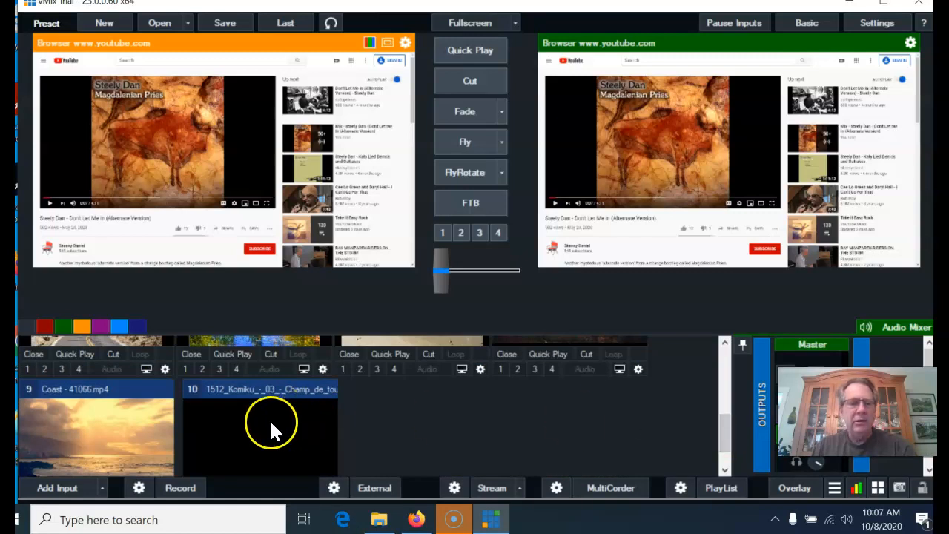
scroll(450, 406, "up", 1)
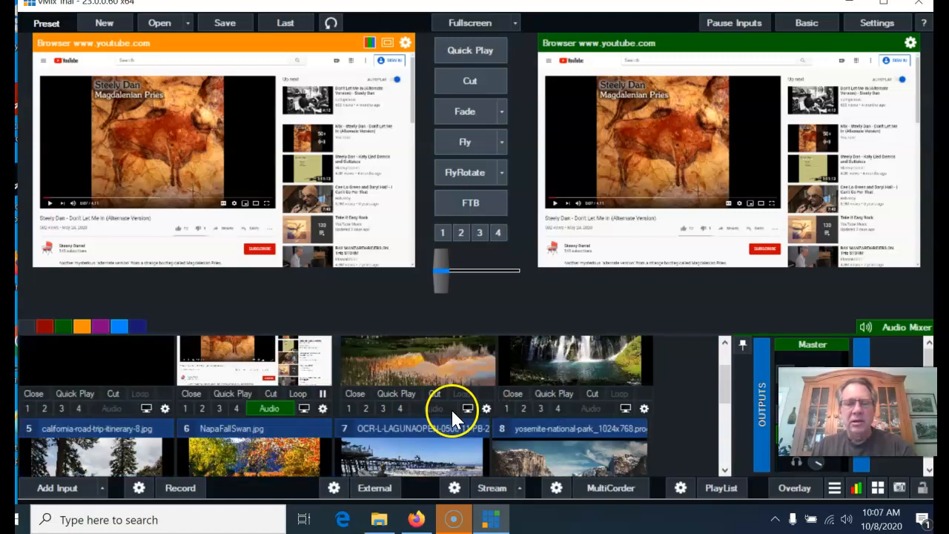
scroll(451, 408, "up", 1)
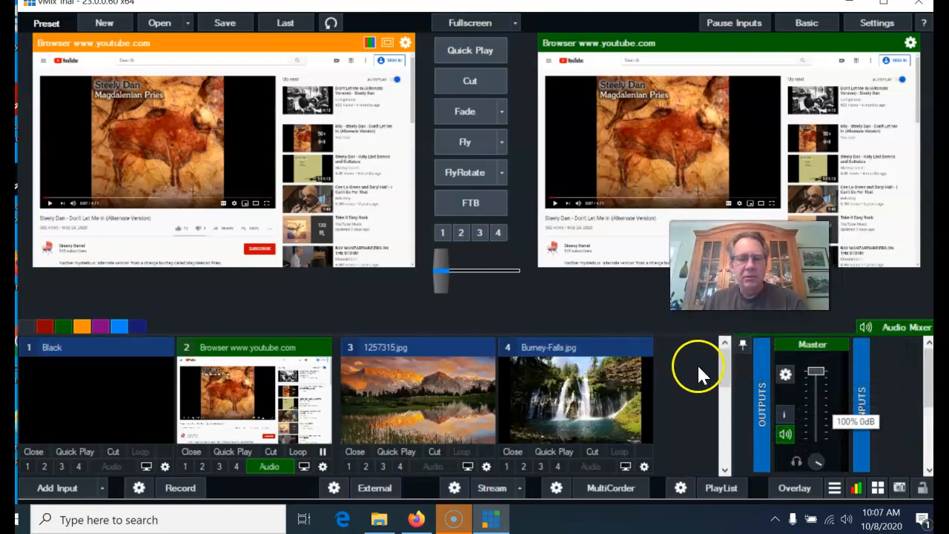
left_click_drag(729, 365, 727, 445)
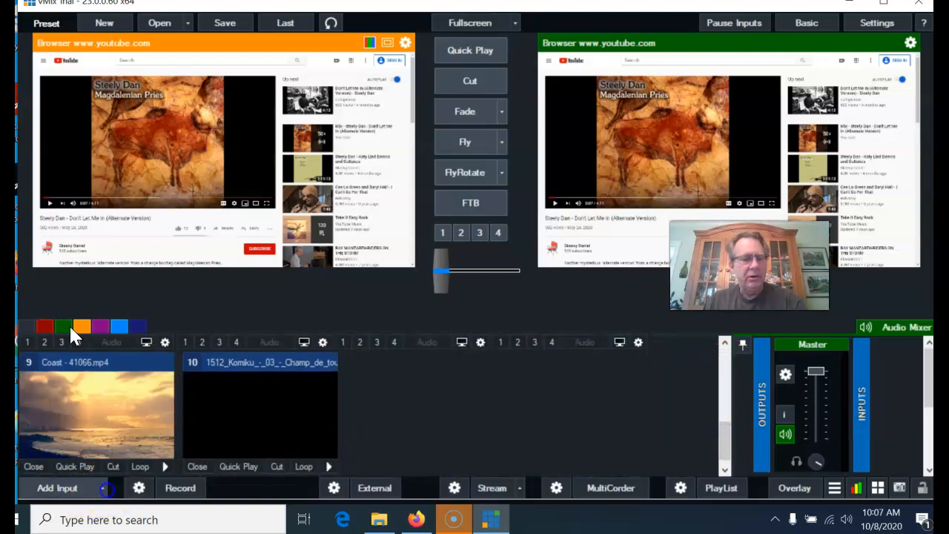
- Try the recent title text middle centre left right sharp.gtzip as an input, preview it and remove it again
left_click(105, 488)
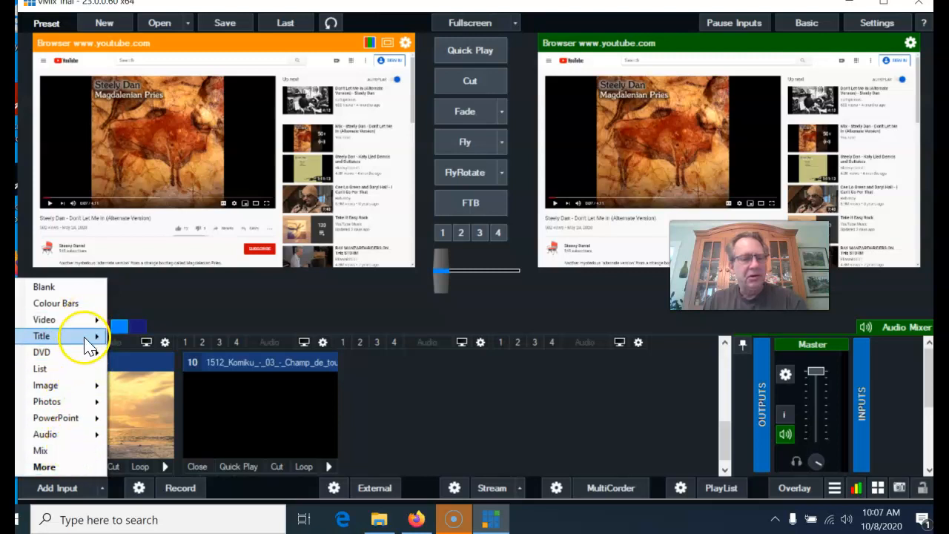
mouse_move(87, 344)
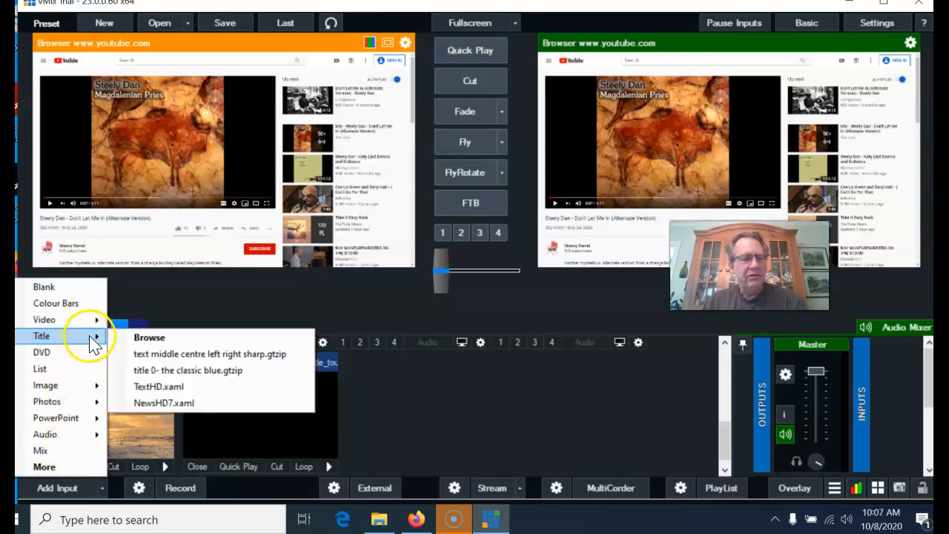
left_click(152, 361)
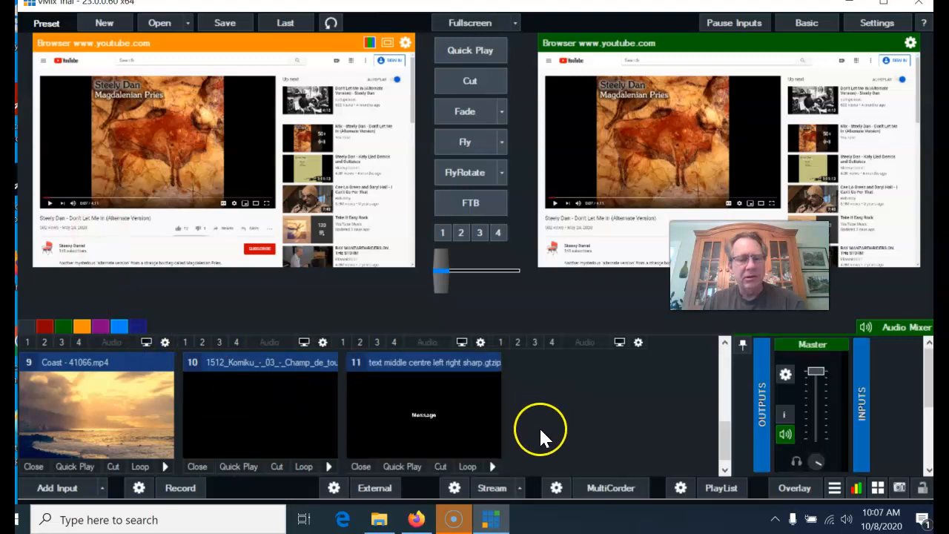
left_click(469, 422)
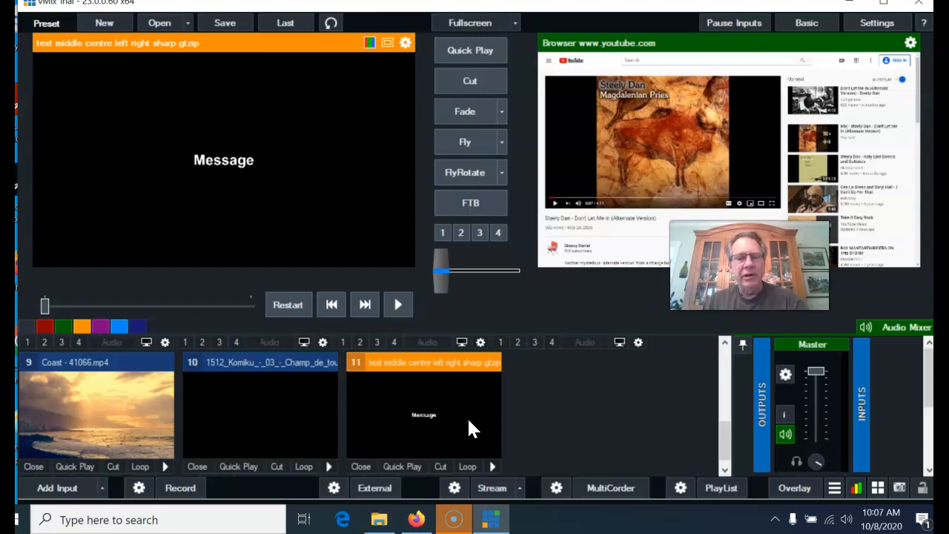
left_click(361, 465)
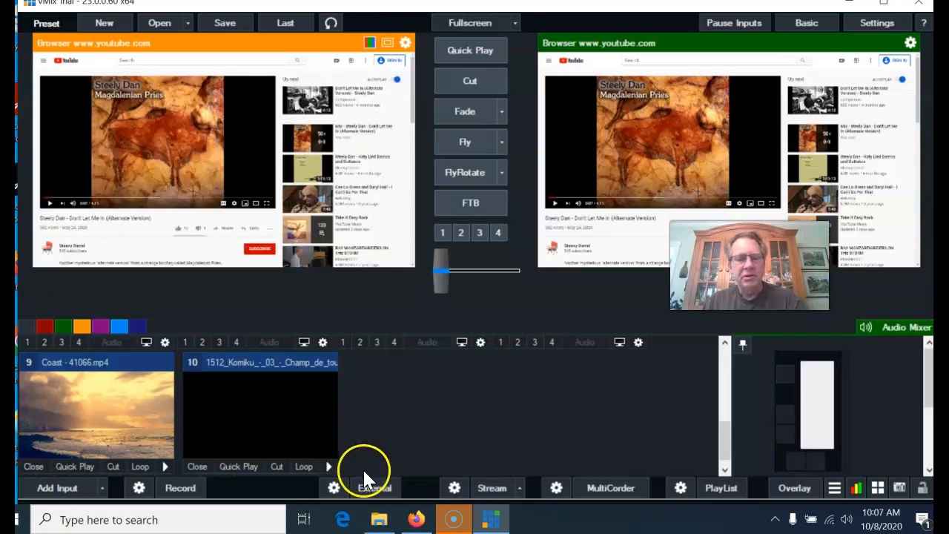
- Start a new Title / XAML input and examine the GT Title, Ticker, ScoreBoard, Social, Text and Timer templates
left_click(59, 488)
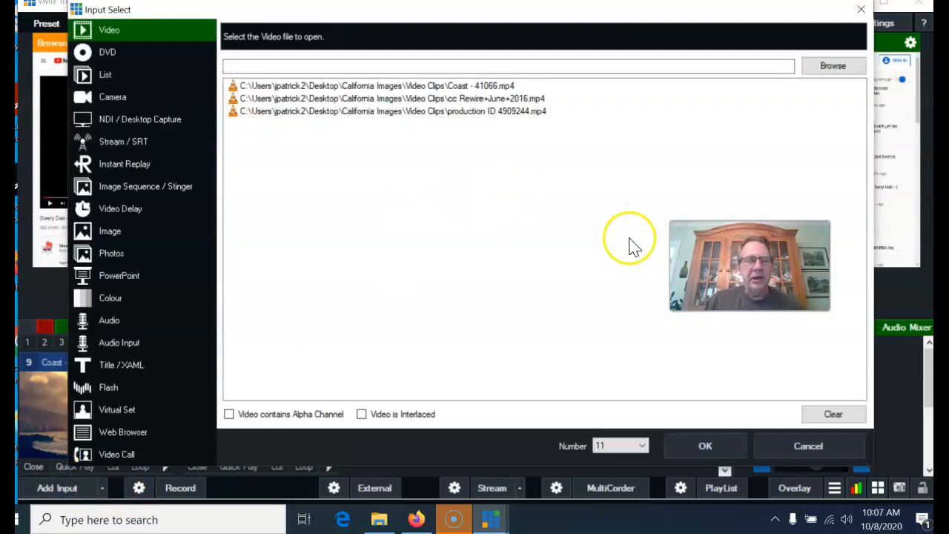
left_click(131, 367)
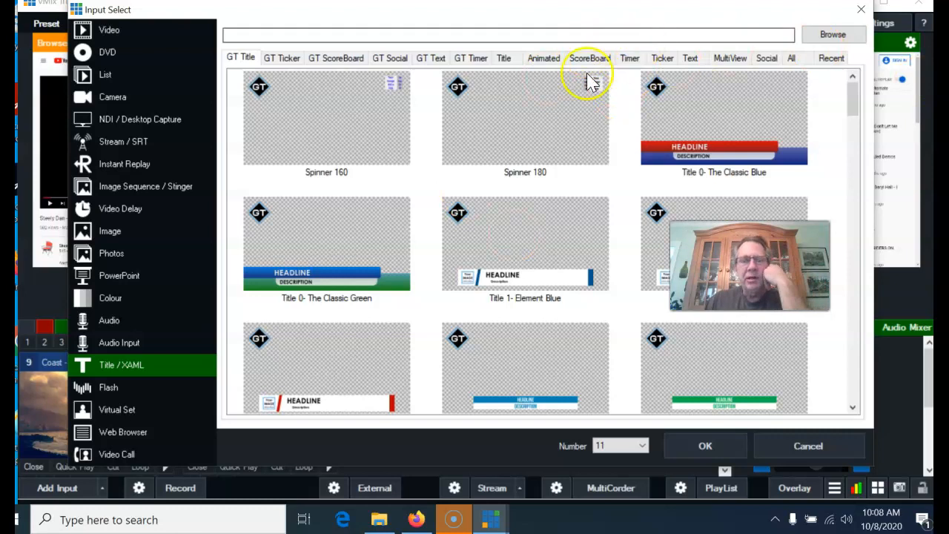
scroll(519, 192, "down", 10)
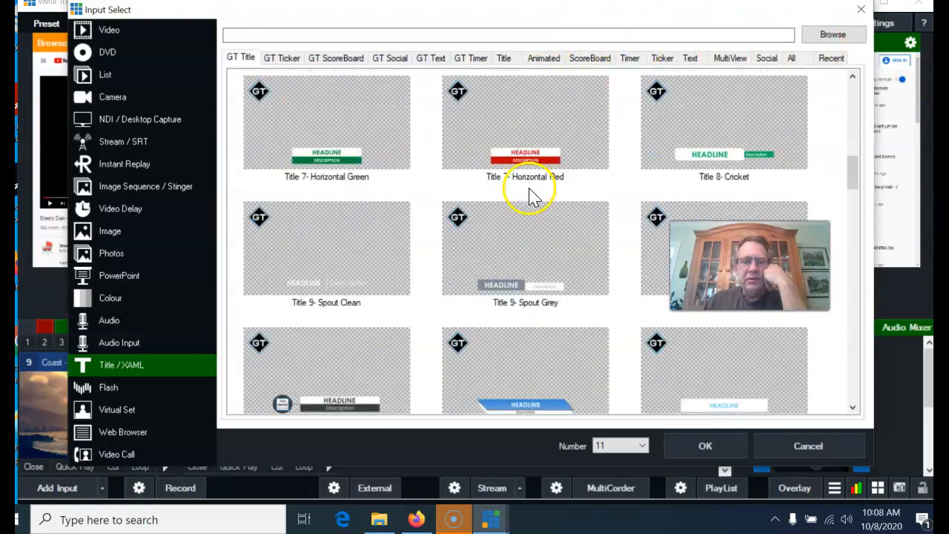
scroll(529, 194, "up", 8)
scroll(529, 194, "up", 2)
scroll(530, 194, "down", 2)
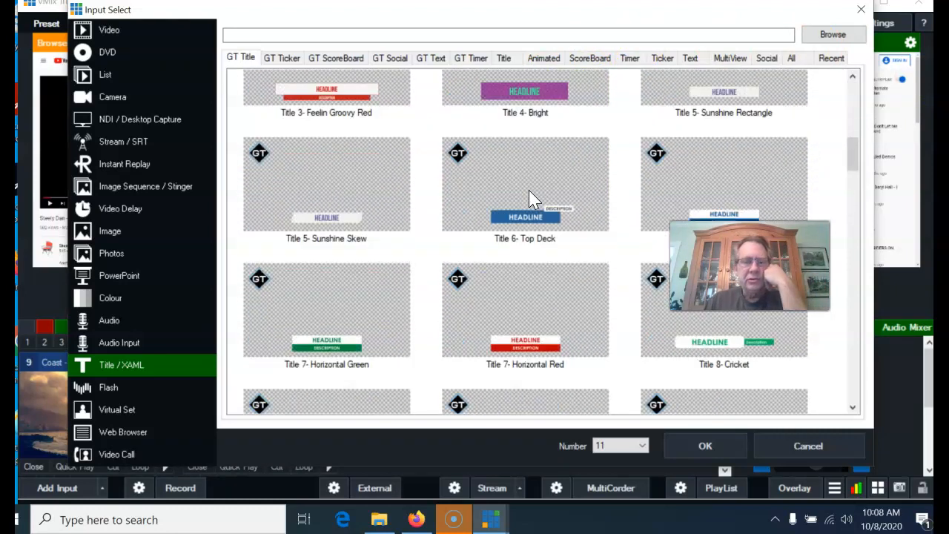
scroll(504, 185, "up", 3)
left_click(291, 59)
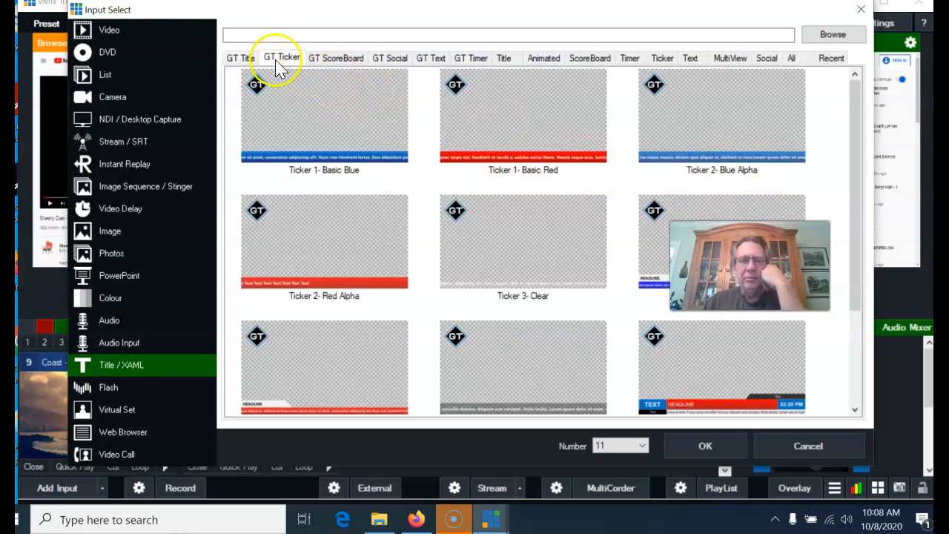
left_click(332, 61)
left_click(384, 58)
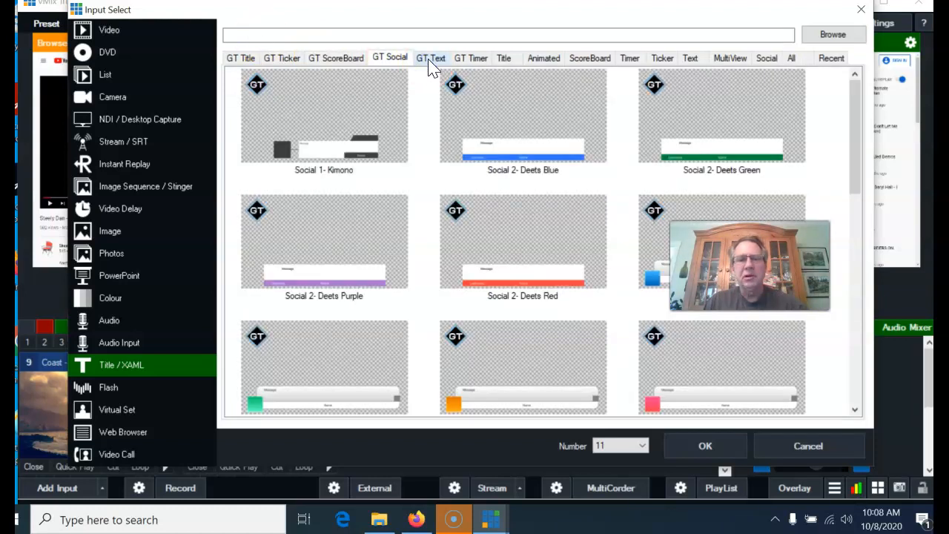
left_click(430, 59)
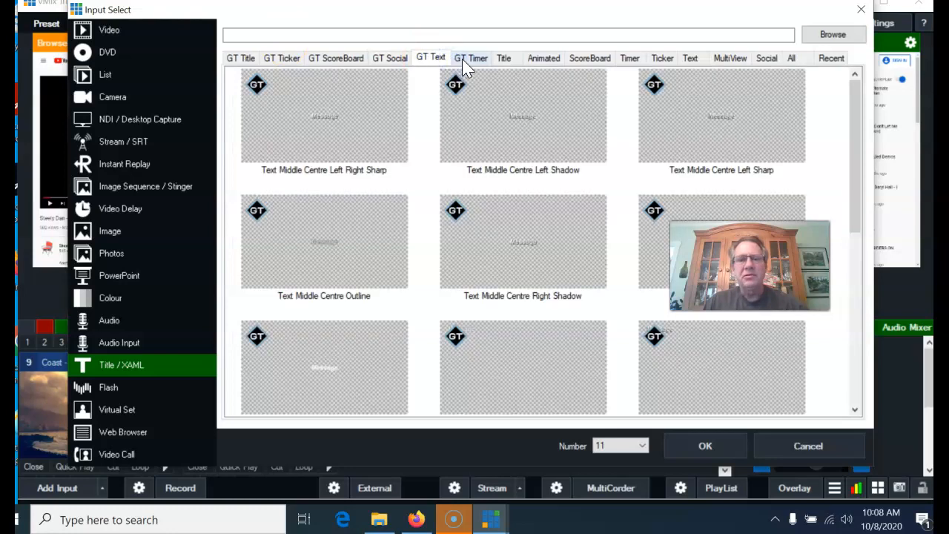
left_click(475, 60)
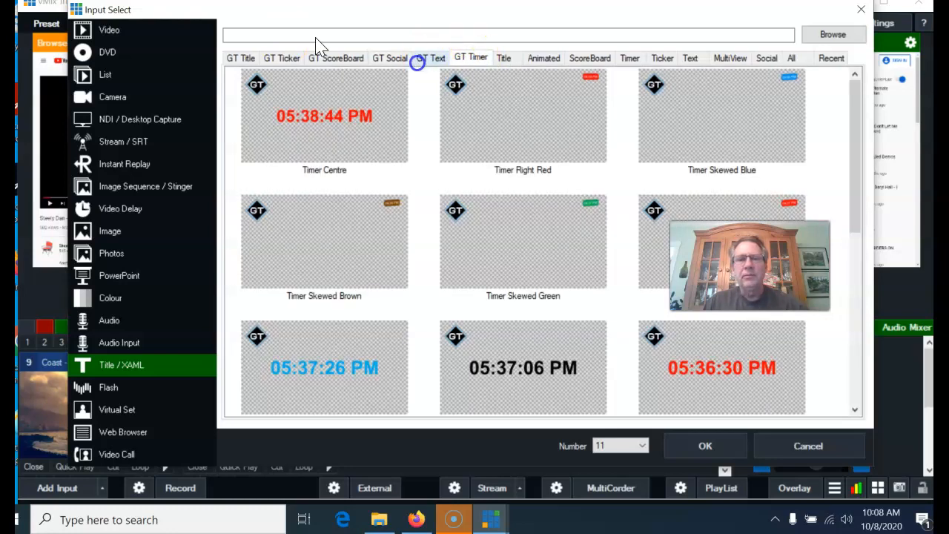
left_click(432, 59)
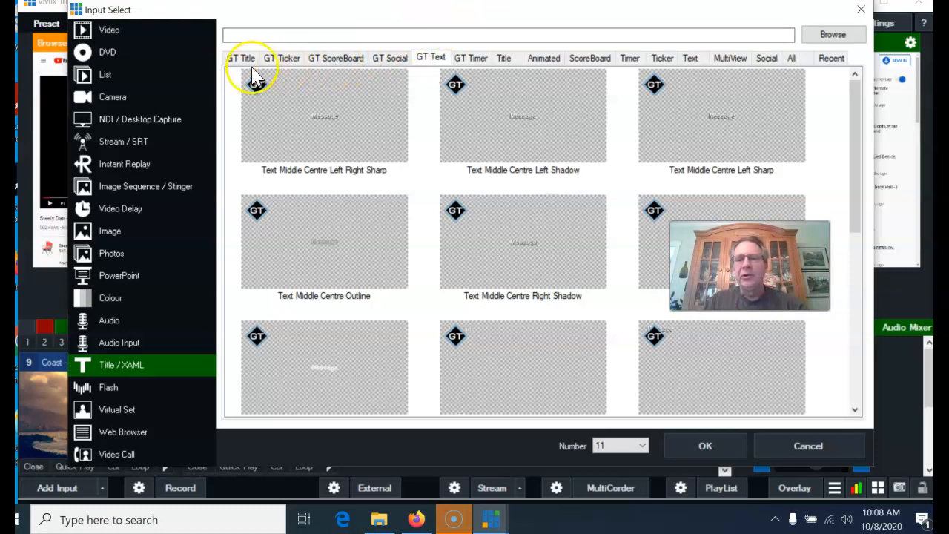
- Examine the remaining template categories: Title, Animated, ScoreBoard, Timer, Ticker, Text, MultiView, Social and All
left_click(503, 61)
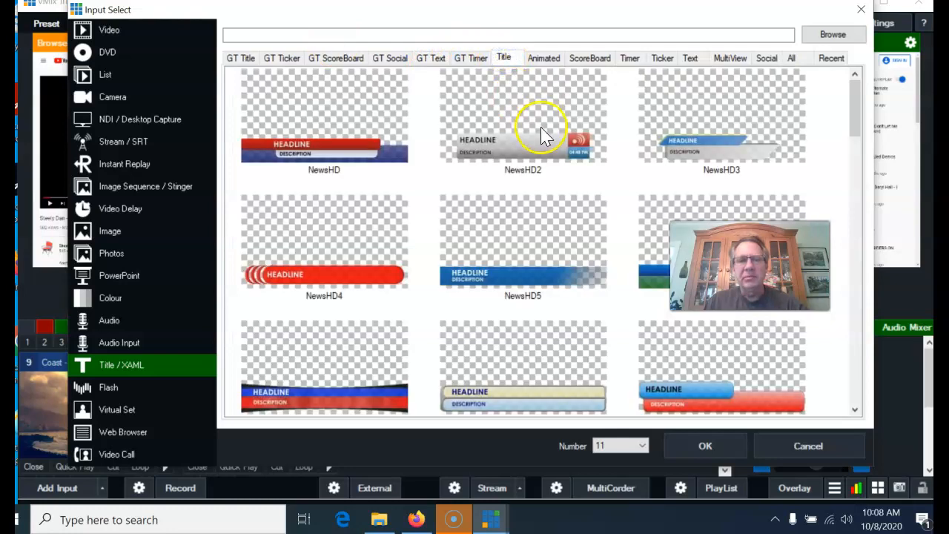
scroll(541, 133, "down", 10)
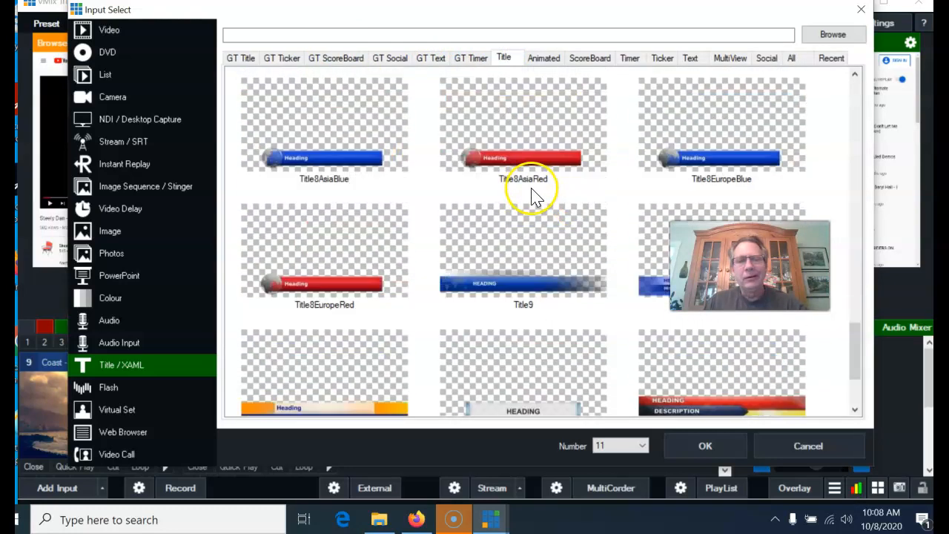
scroll(537, 197, "down", 2)
scroll(537, 194, "up", 12)
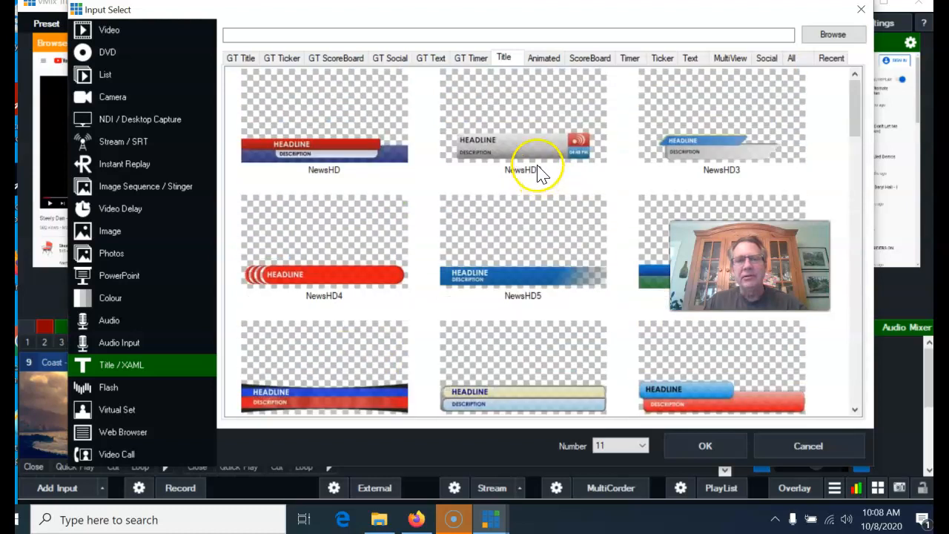
left_click(545, 58)
left_click(587, 58)
left_click(629, 58)
left_click(662, 59)
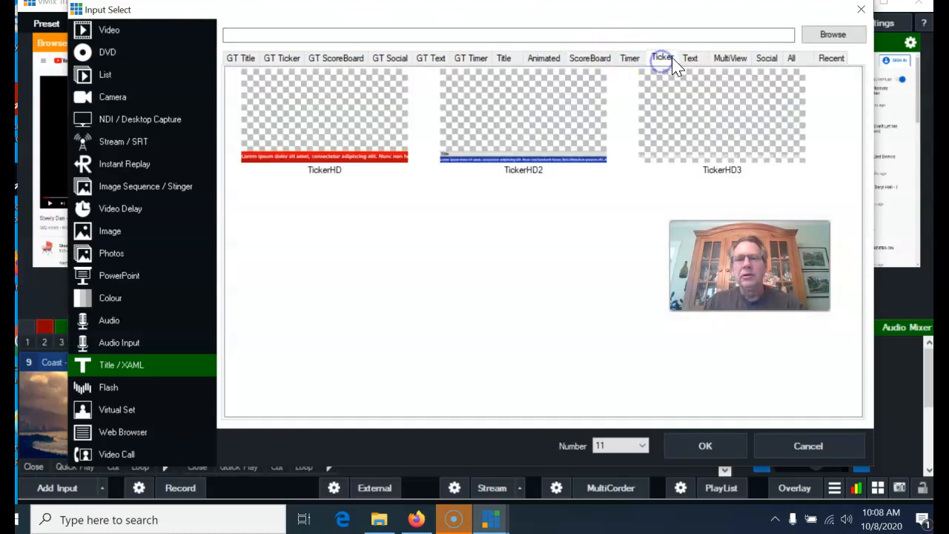
left_click(691, 59)
left_click(728, 60)
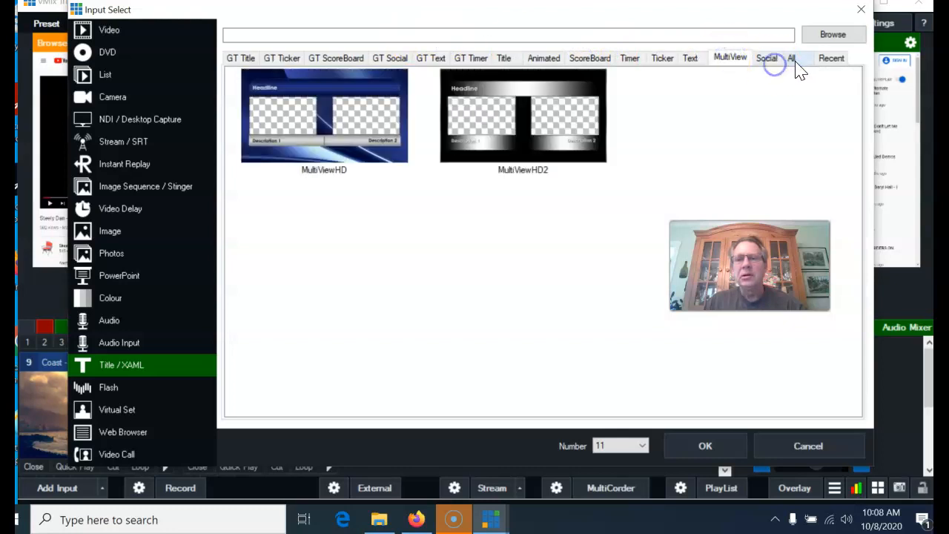
left_click(764, 61)
left_click(791, 61)
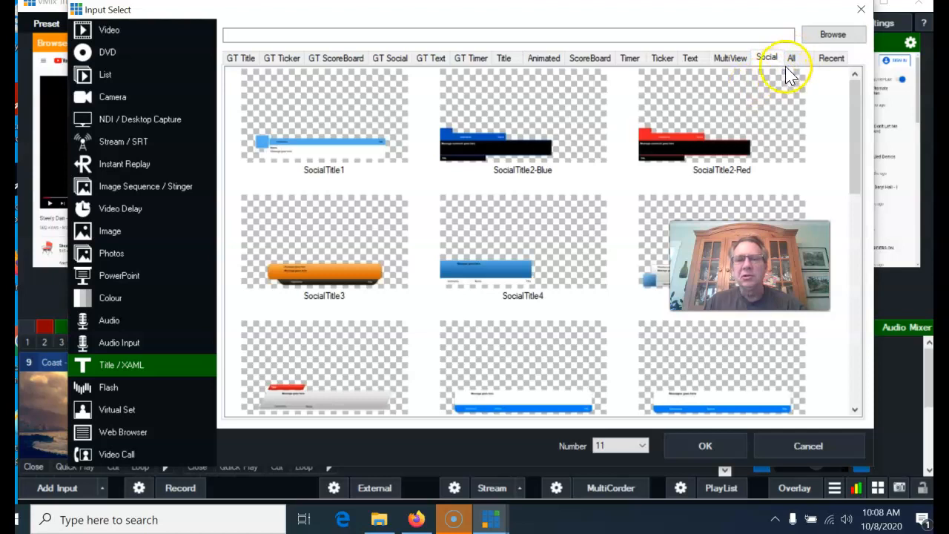
scroll(467, 215, "down", 3)
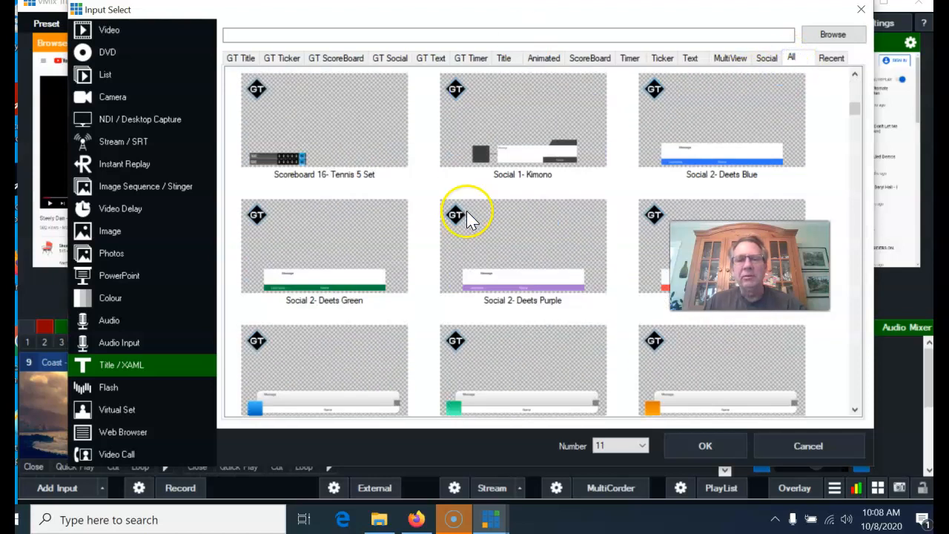
scroll(467, 219, "down", 10)
scroll(467, 222, "up", 2)
- Add the Text Middle Centre Right Shadow template from the GT Text category as input number 11
left_click(443, 59)
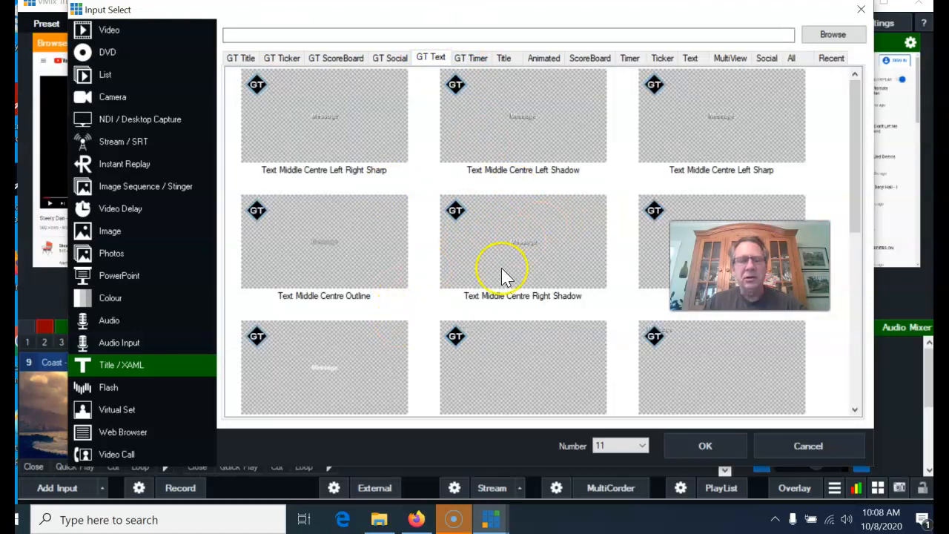
left_click(502, 241)
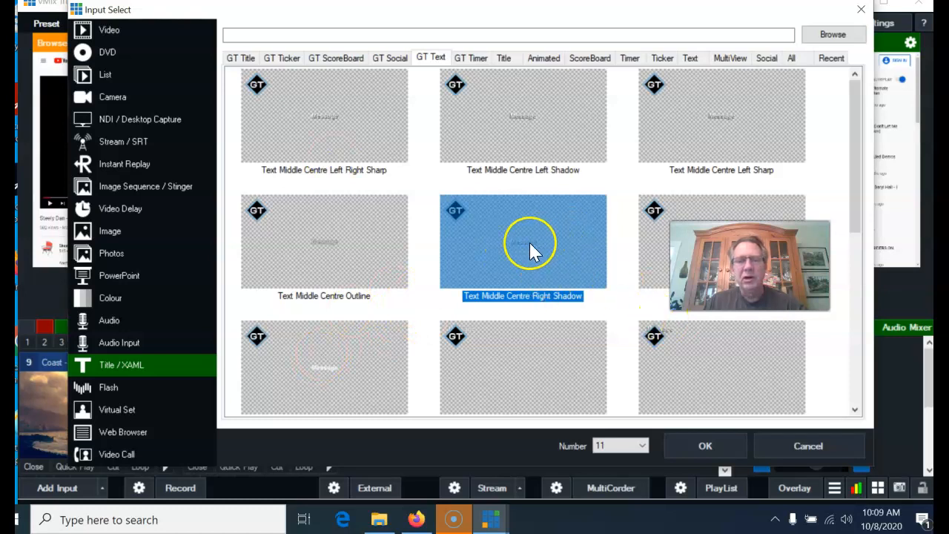
left_click(703, 447)
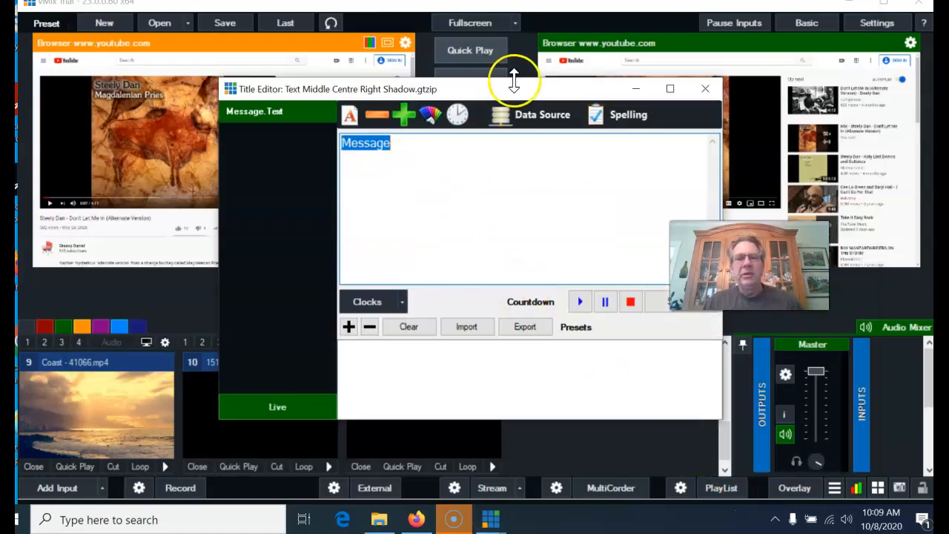
- Move the Title Editor clear of the input thumbnails and put title input 11 in the preview
left_click_drag(508, 88, 559, 68)
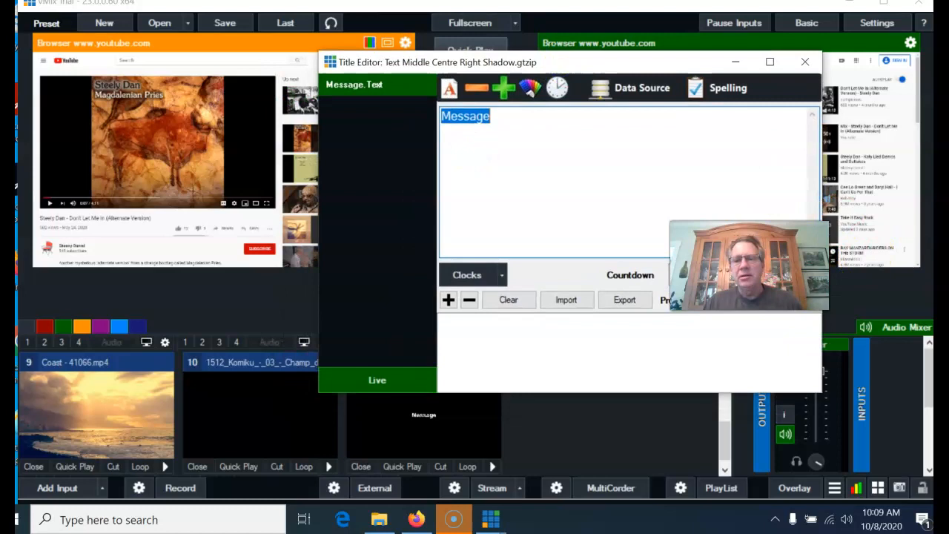
left_click_drag(610, 52, 677, 38)
left_click(399, 407)
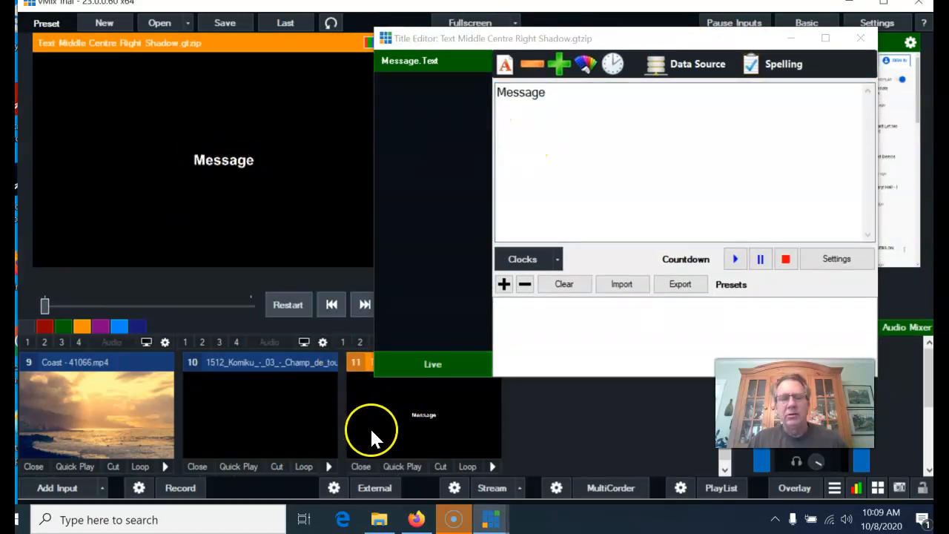
- Replace the Message placeholder text of title input 11 with "California Nature"
left_click_drag(571, 103, 481, 88)
left_click(480, 89)
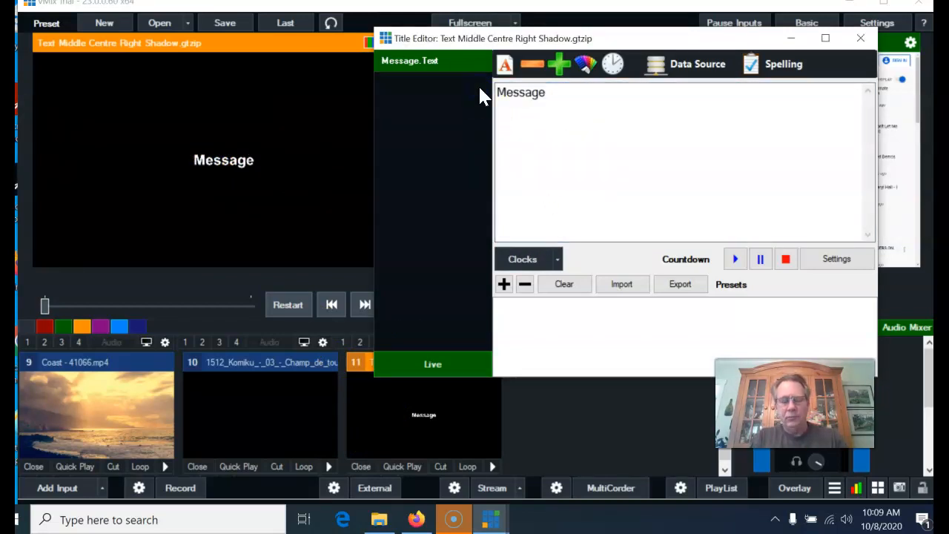
double_click(568, 99)
type("C")
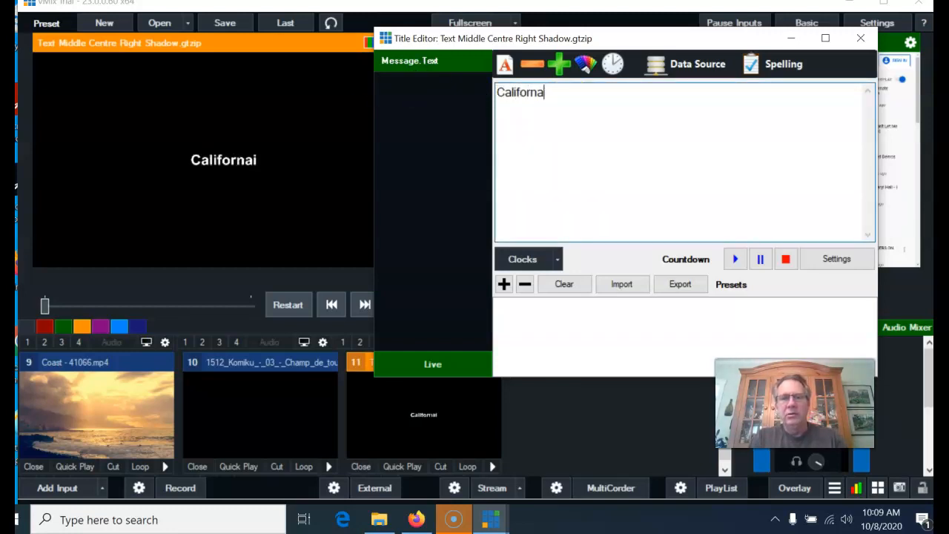
type("alifornia Natur")
key("BackSpace")
type("ture")
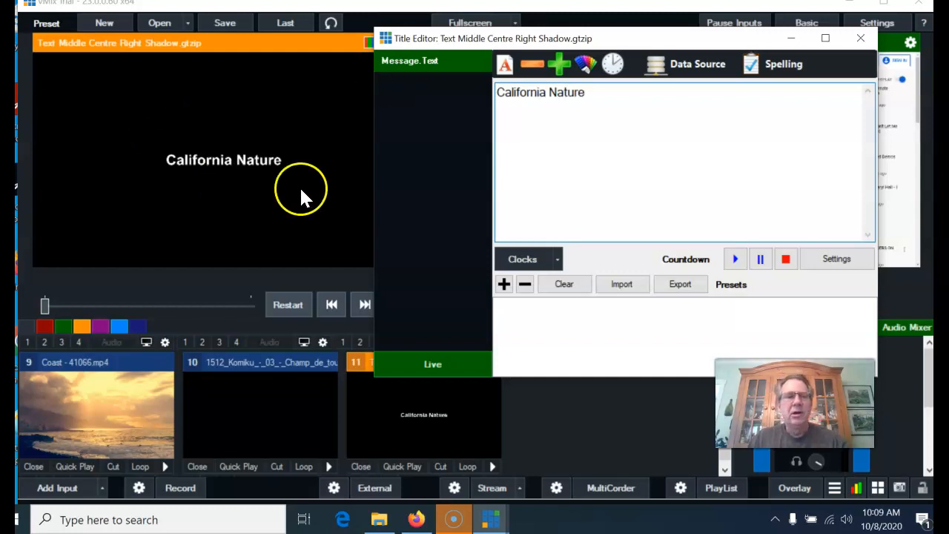
- Try the Elephant font on the California Nature title
left_click(507, 68)
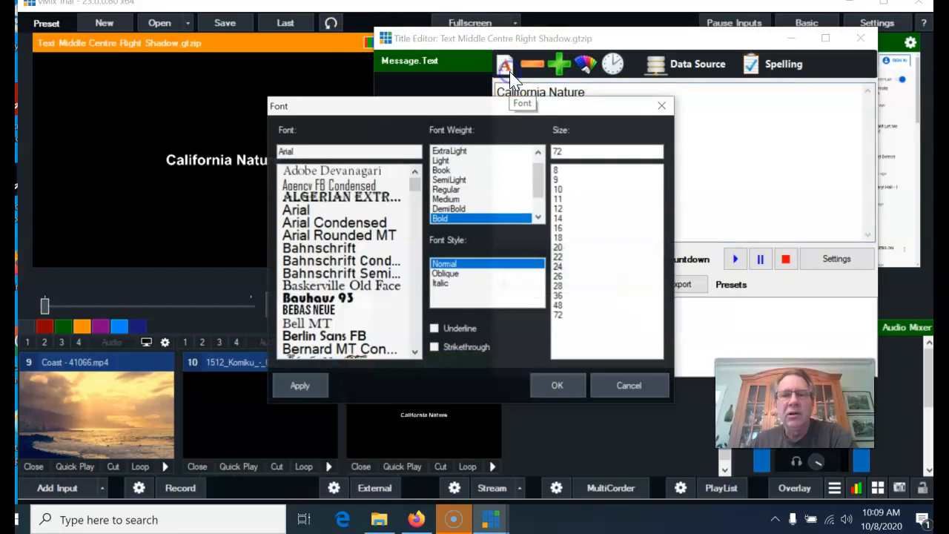
left_click_drag(413, 194, 414, 226)
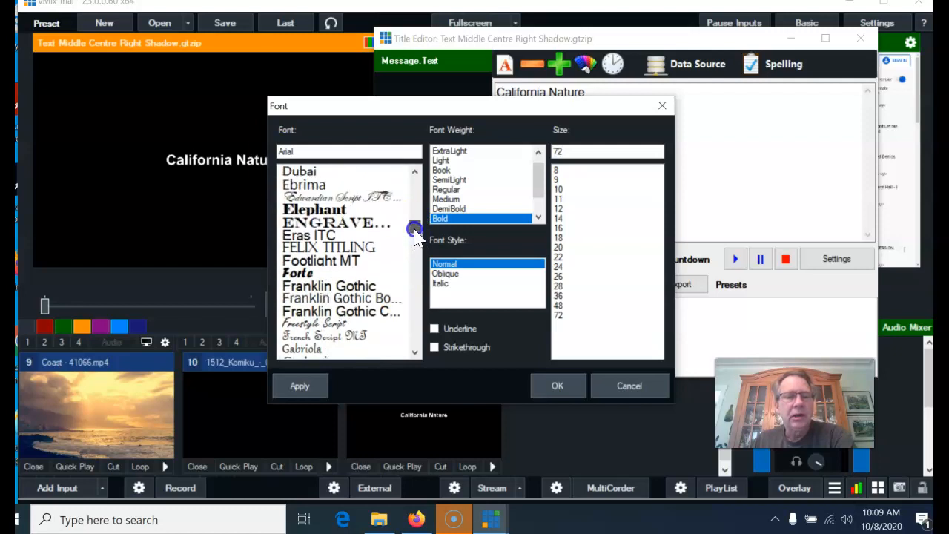
left_click(317, 213)
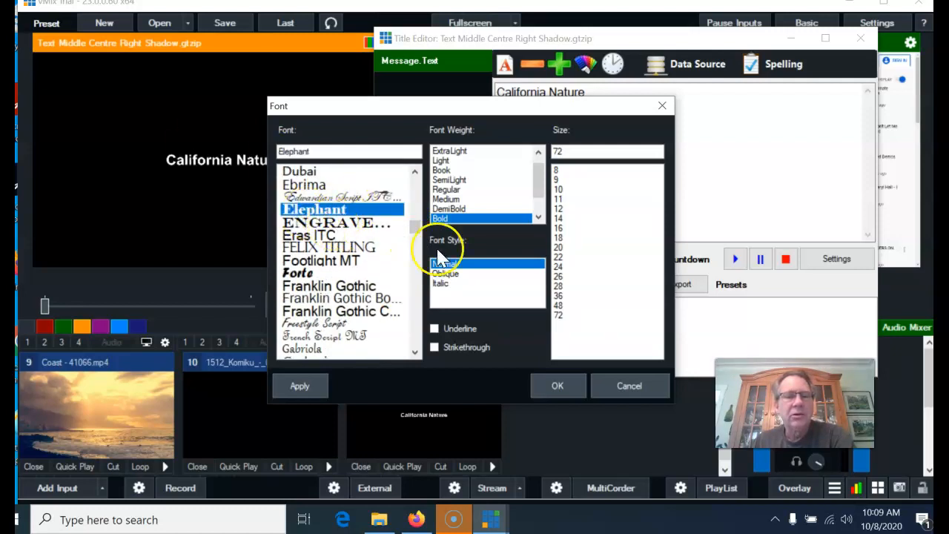
left_click(556, 385)
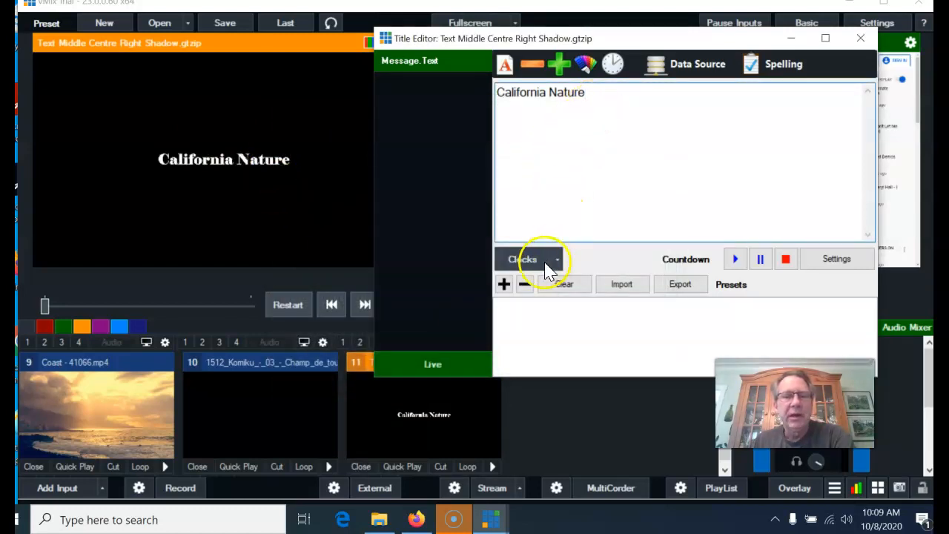
- Set the font of the California Nature title to Goudy Stout
left_click(505, 63)
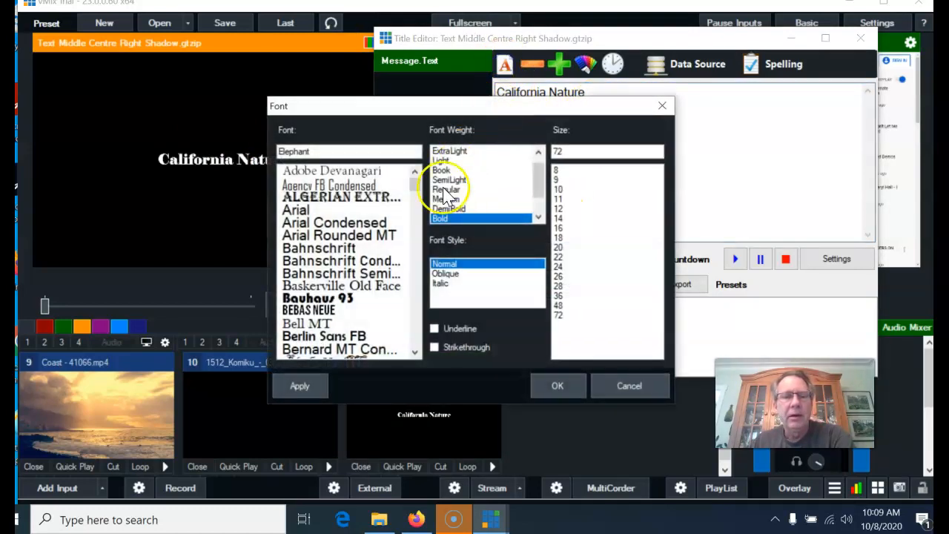
left_click_drag(415, 192, 436, 249)
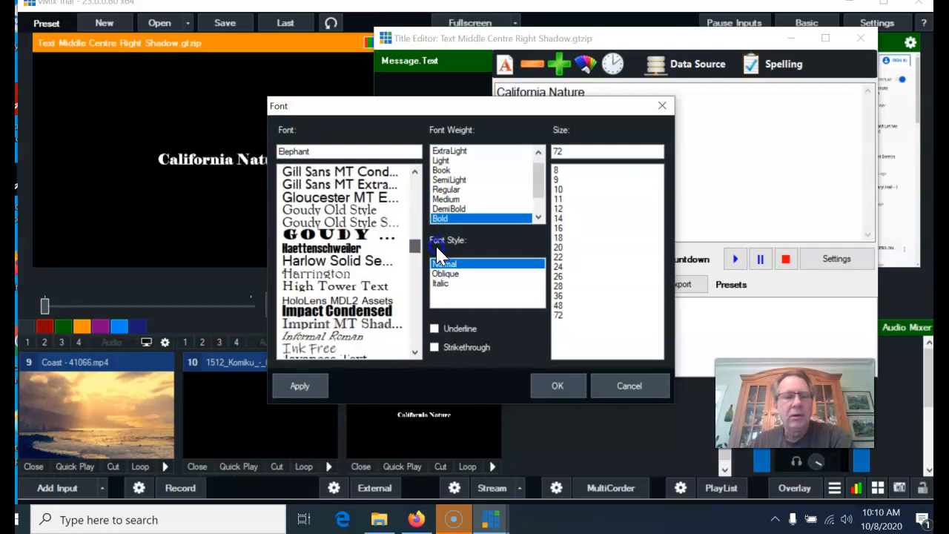
left_click(344, 235)
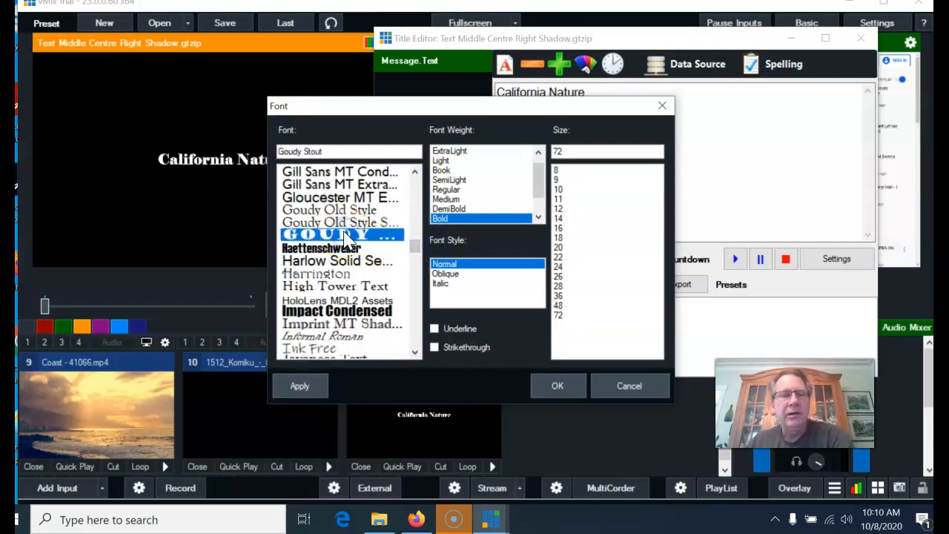
left_click(555, 385)
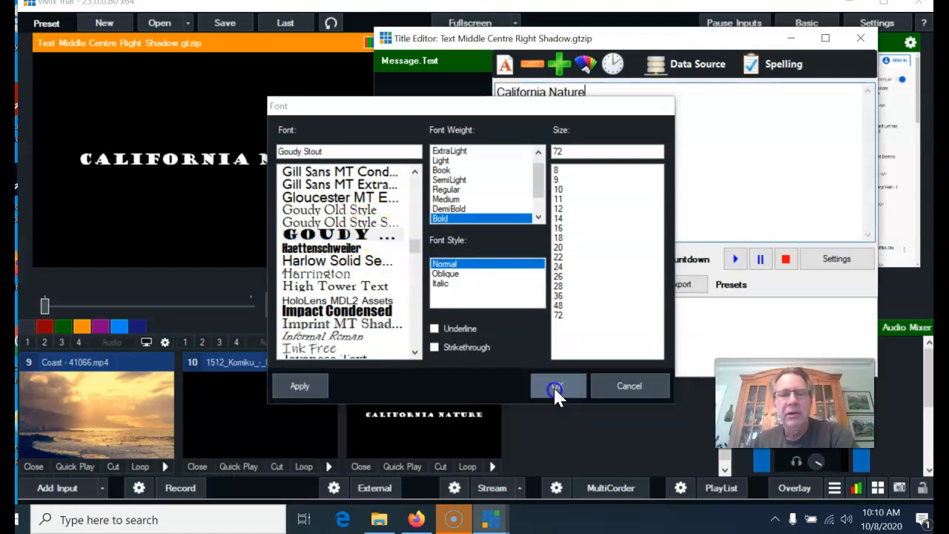
left_click(552, 95)
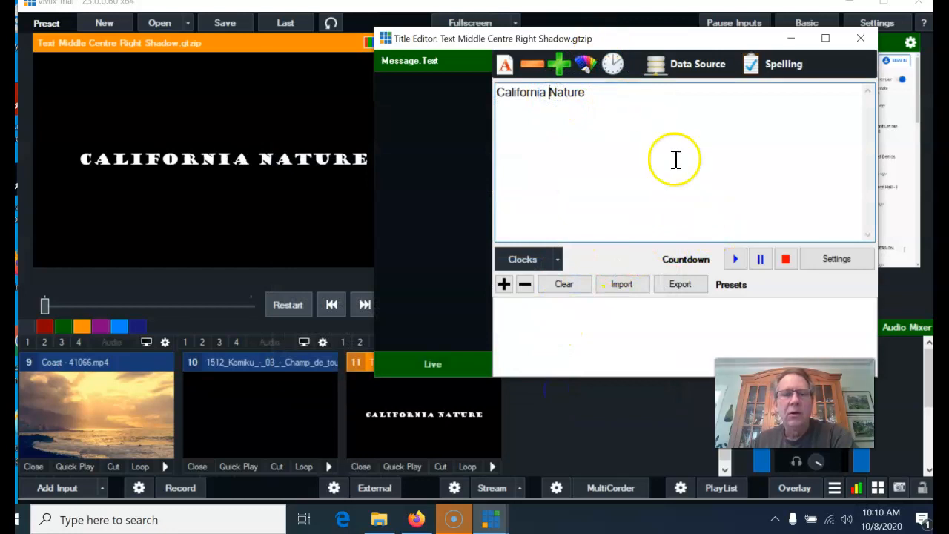
- Reposition the Title Editor and try to enlarge the title by choosing size 72 in its font settings
left_click_drag(656, 37, 671, 96)
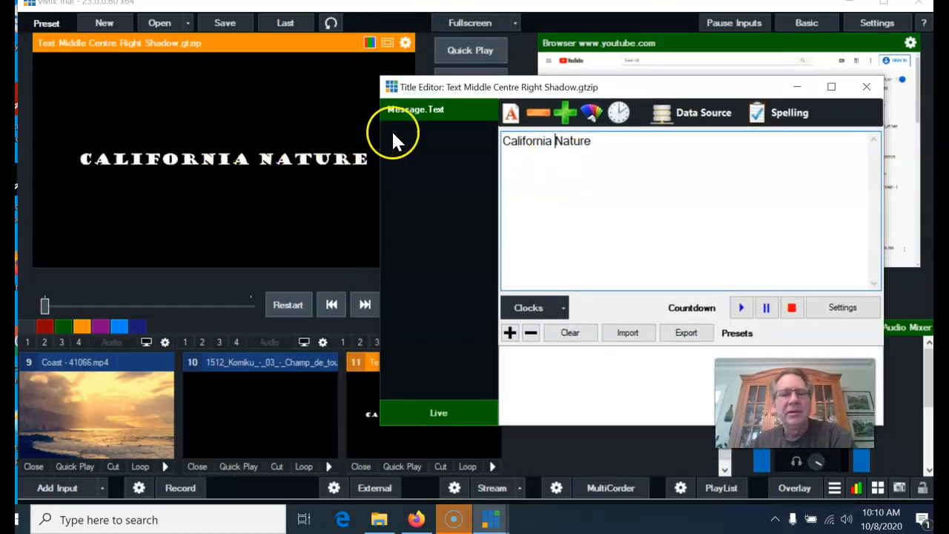
left_click_drag(619, 86, 620, 62)
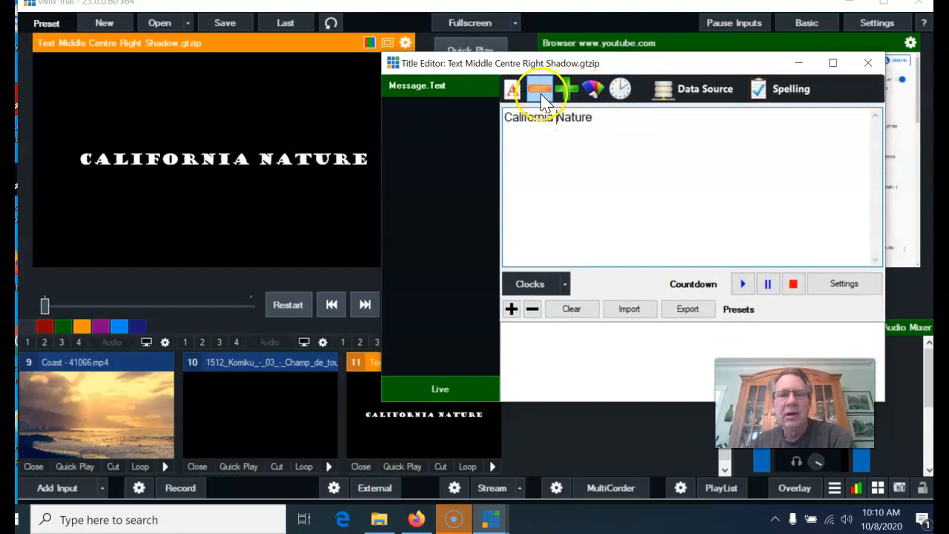
left_click(511, 90)
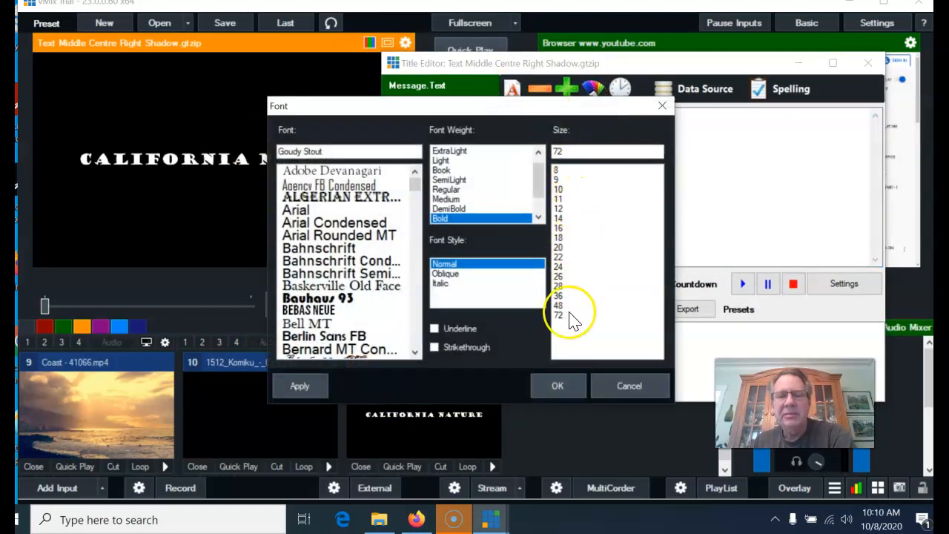
left_click(568, 315)
left_click(563, 385)
left_click(511, 89)
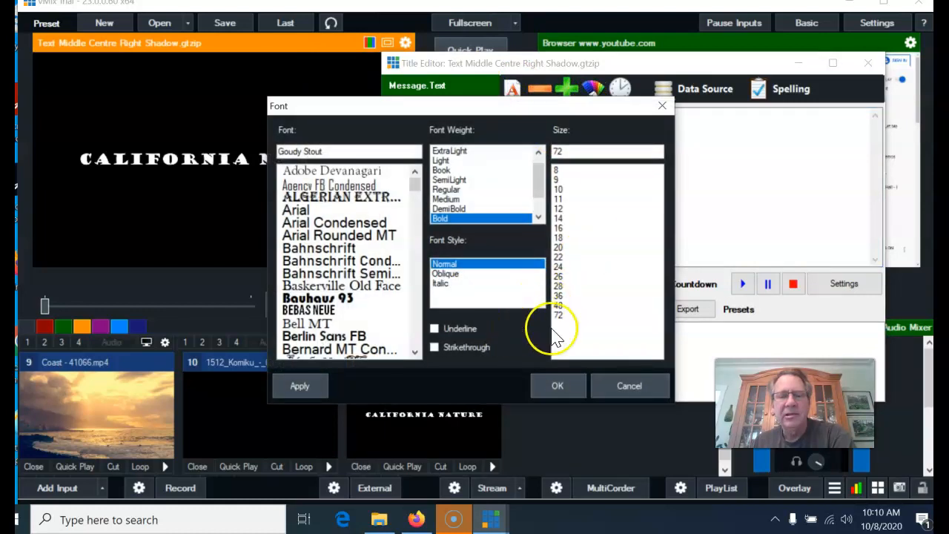
left_click(567, 384)
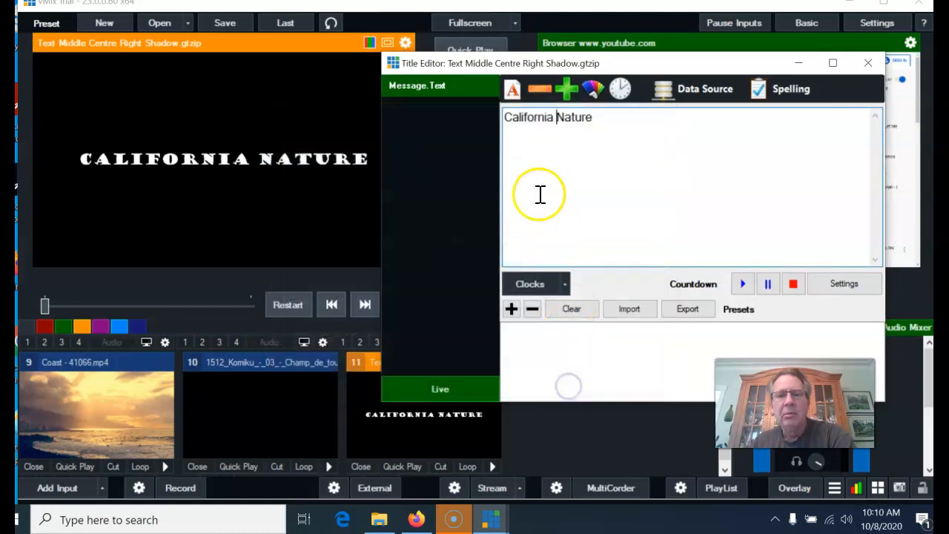
- Enlarge the California Nature title by six size increments, then close the Title Editor
left_click(568, 92)
left_click(568, 92)
left_click(567, 92)
left_click(568, 92)
left_click(568, 91)
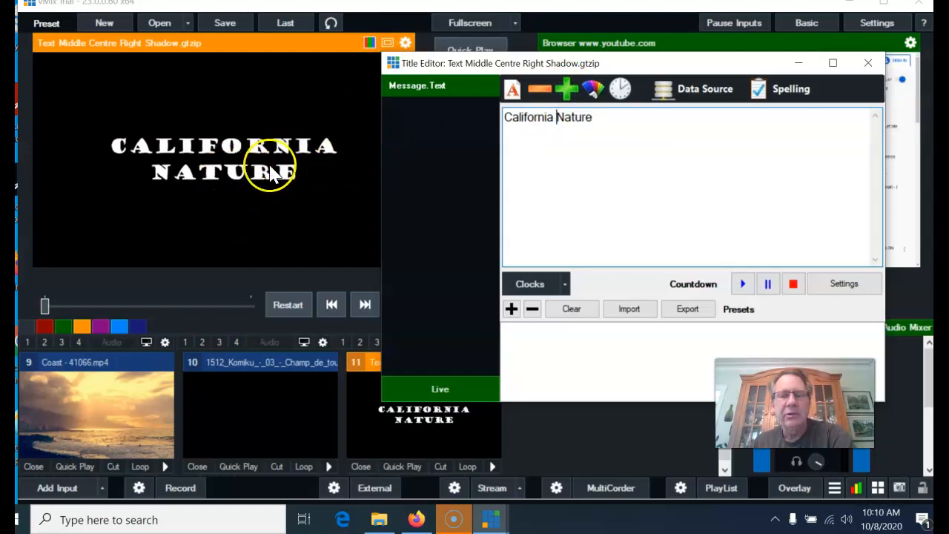
left_click(568, 90)
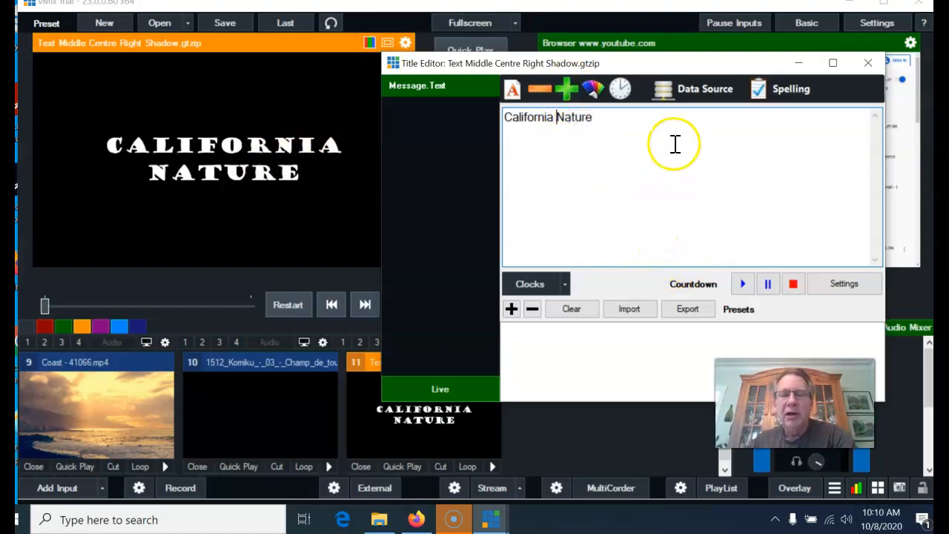
left_click_drag(838, 406, 662, 401)
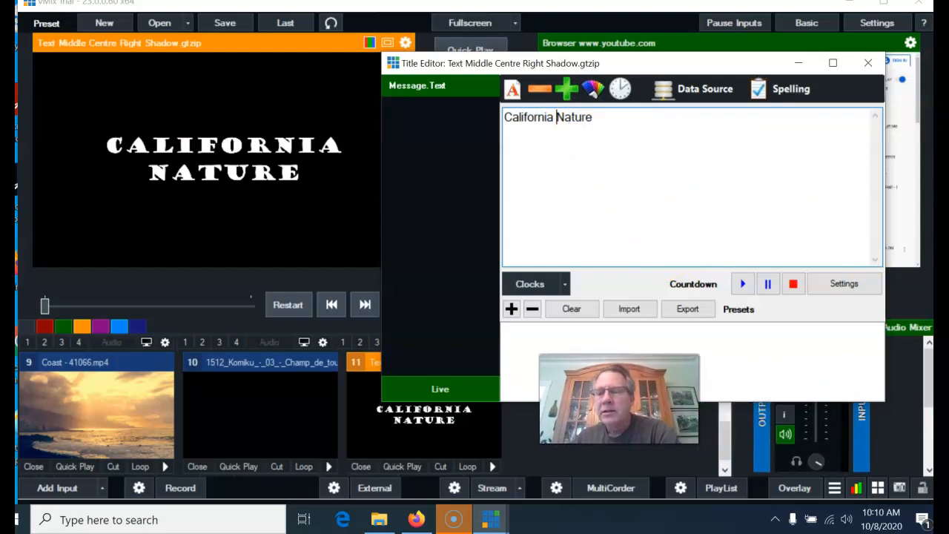
left_click(867, 63)
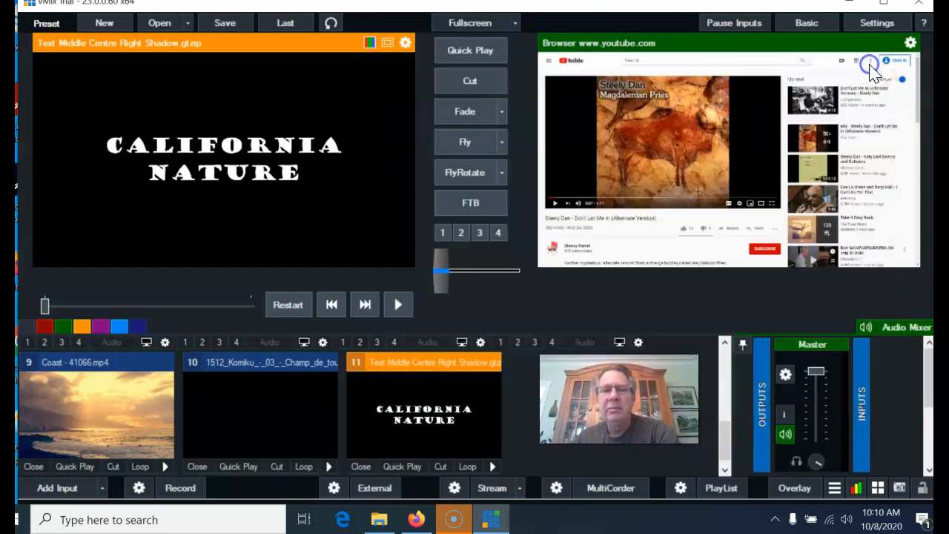
left_click_drag(604, 397, 777, 334)
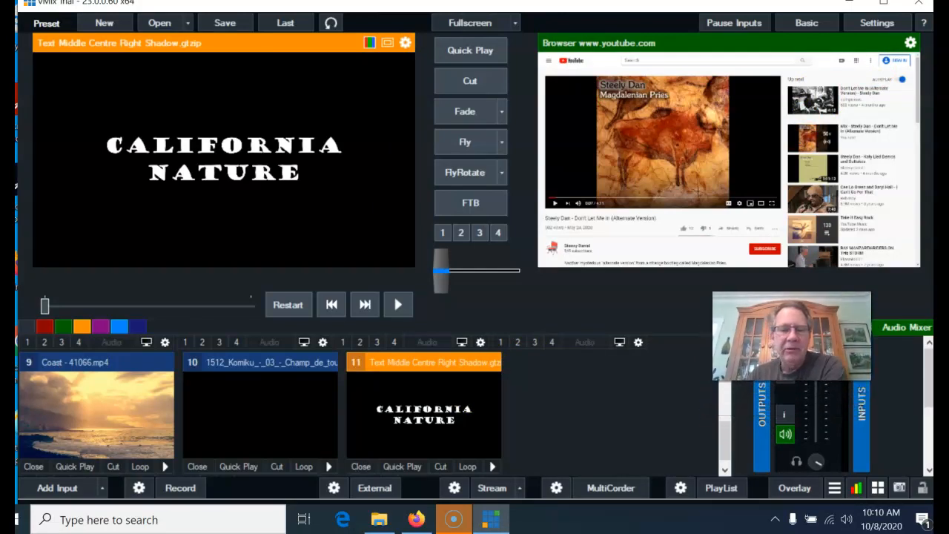
left_click(465, 393)
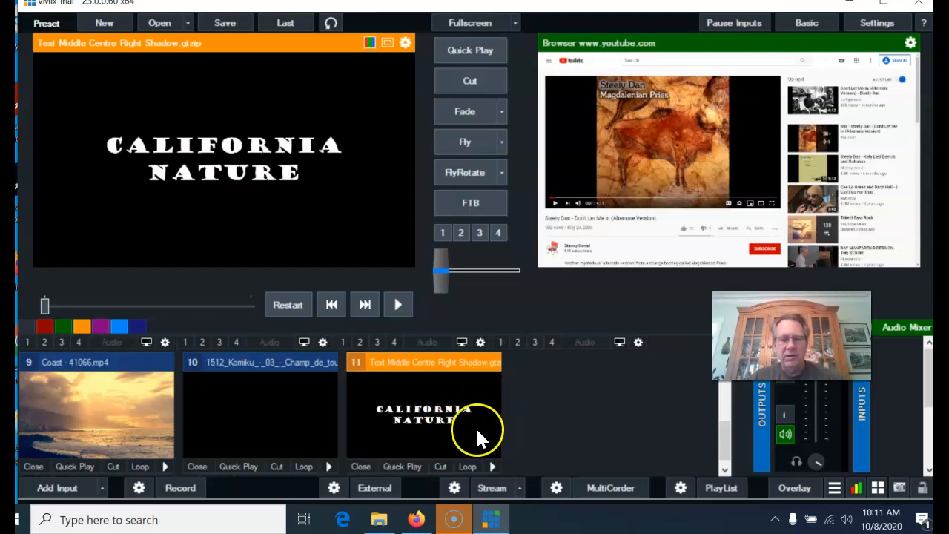
right_click(465, 382)
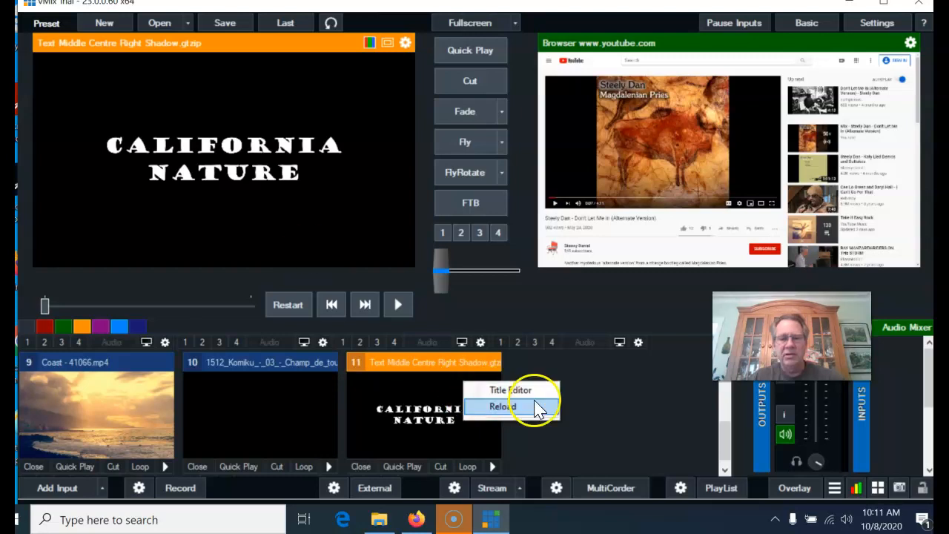
left_click(637, 423)
left_click(457, 407)
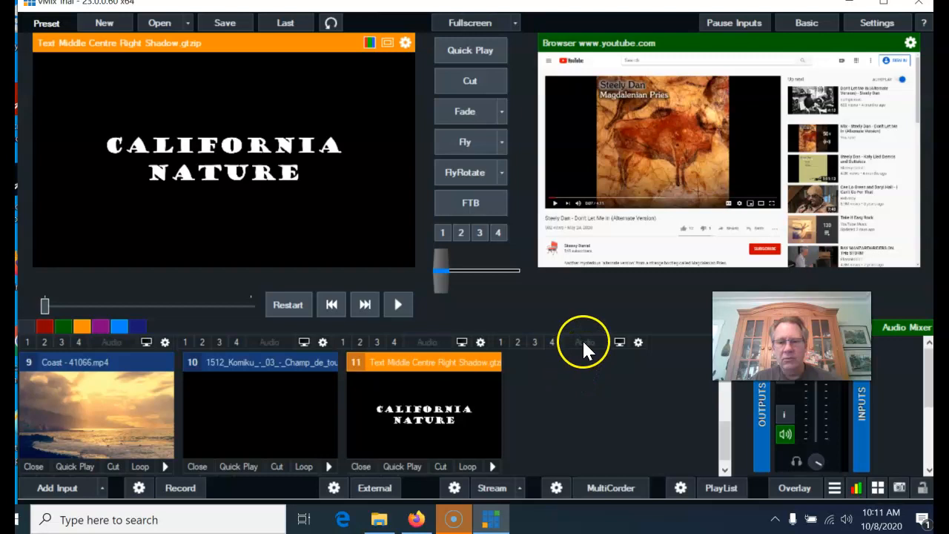
- Create a virtual input from title input 11 in its input settings, then close the settings
left_click_drag(596, 198, 578, 279)
scroll(571, 404, "down", 1)
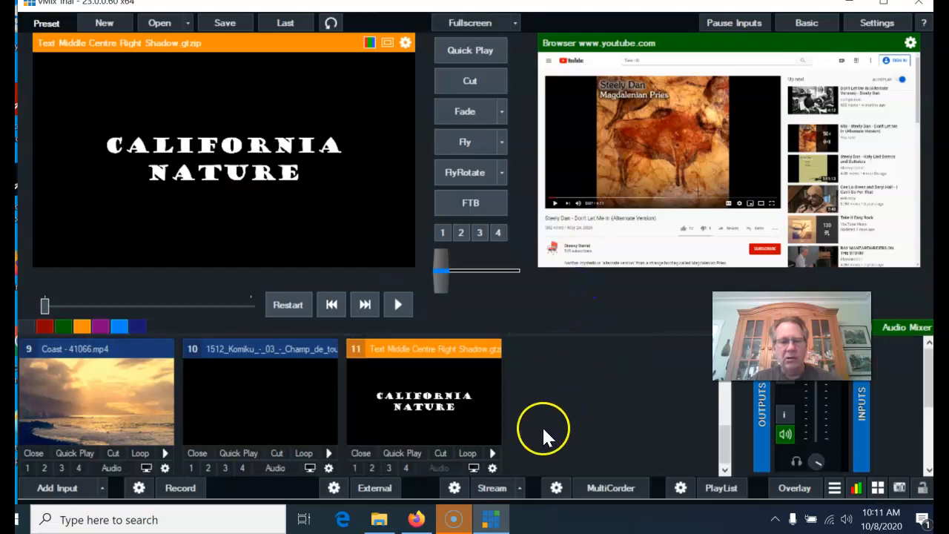
left_click(491, 468)
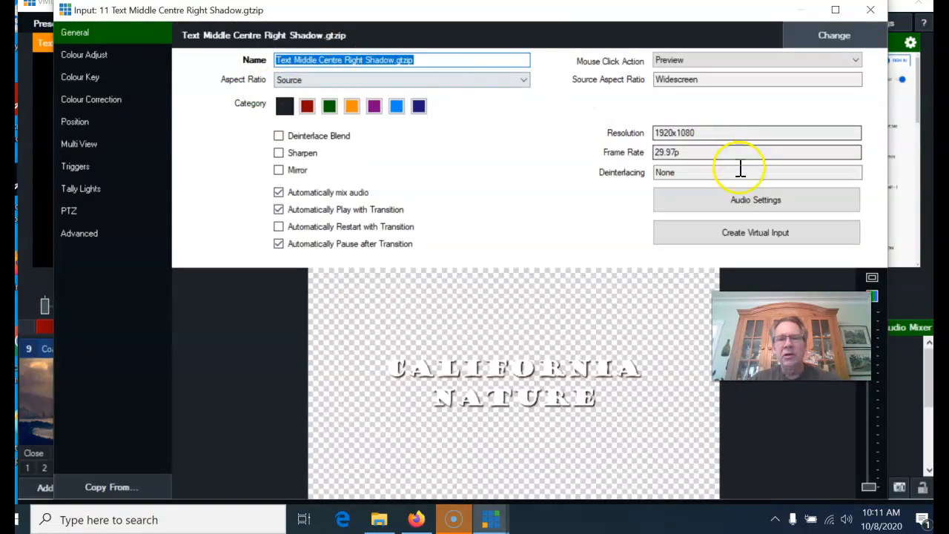
left_click(750, 243)
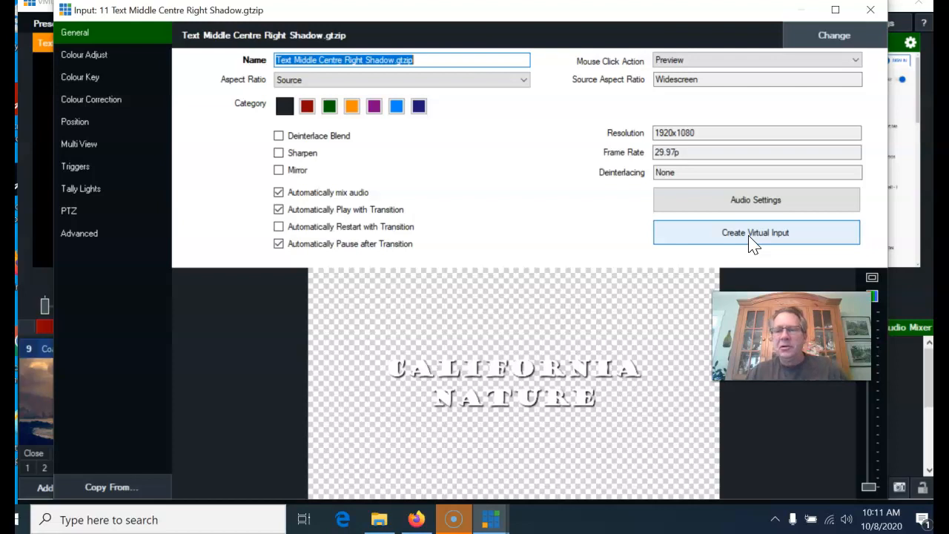
left_click(751, 236)
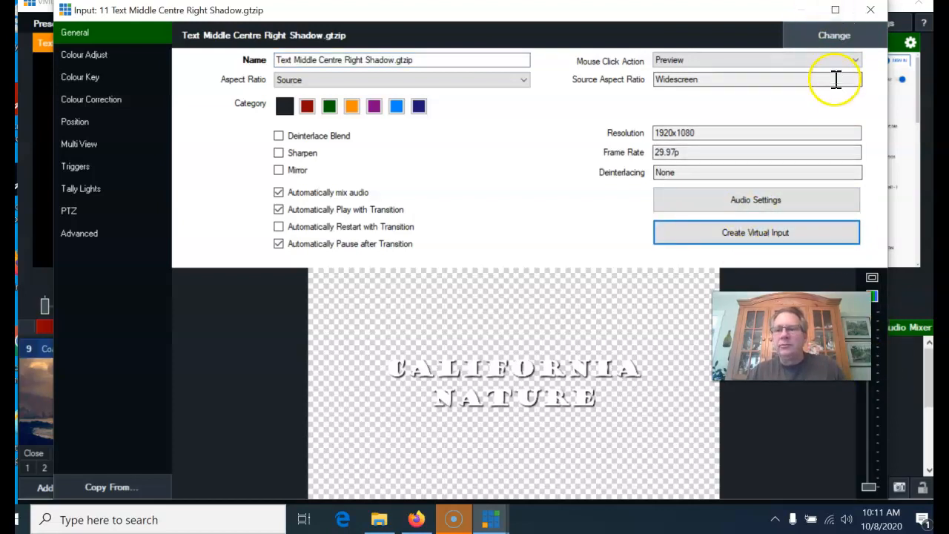
left_click(872, 12)
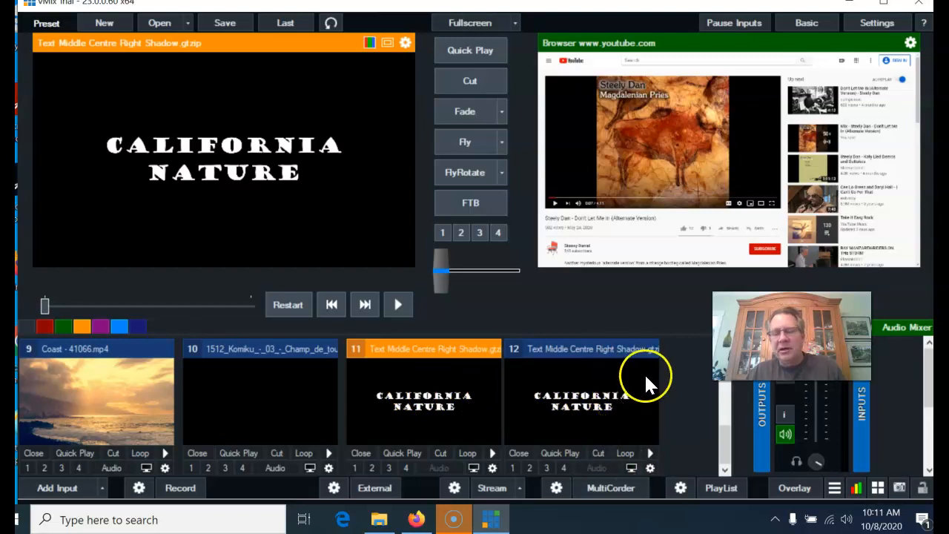
- Change the text of the duplicated title, input 12, to "Enjoy the California Beauty"
right_click(607, 388)
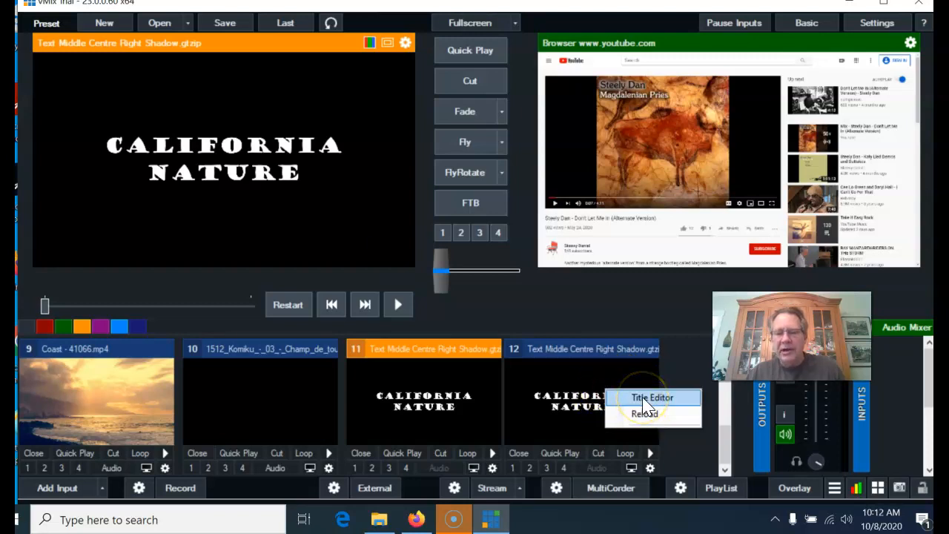
left_click(643, 399)
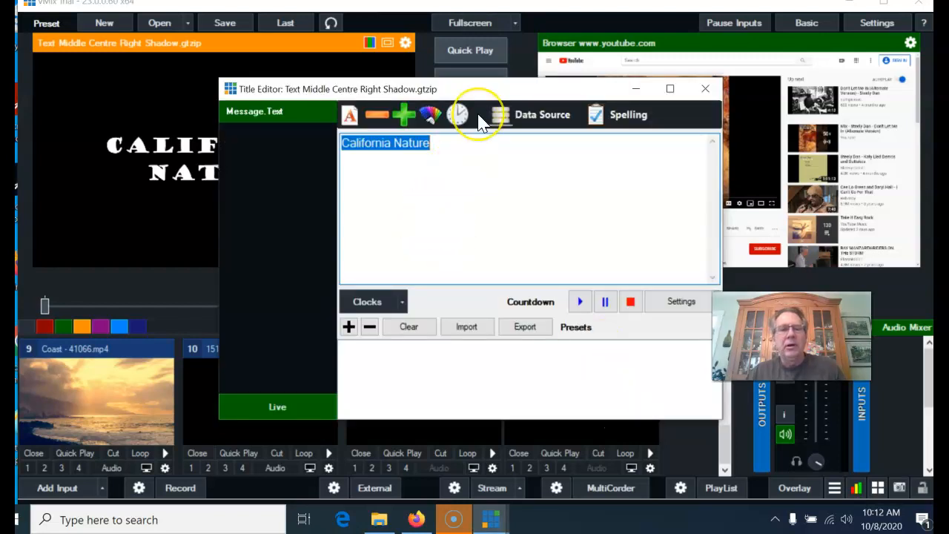
type("Enjoy the")
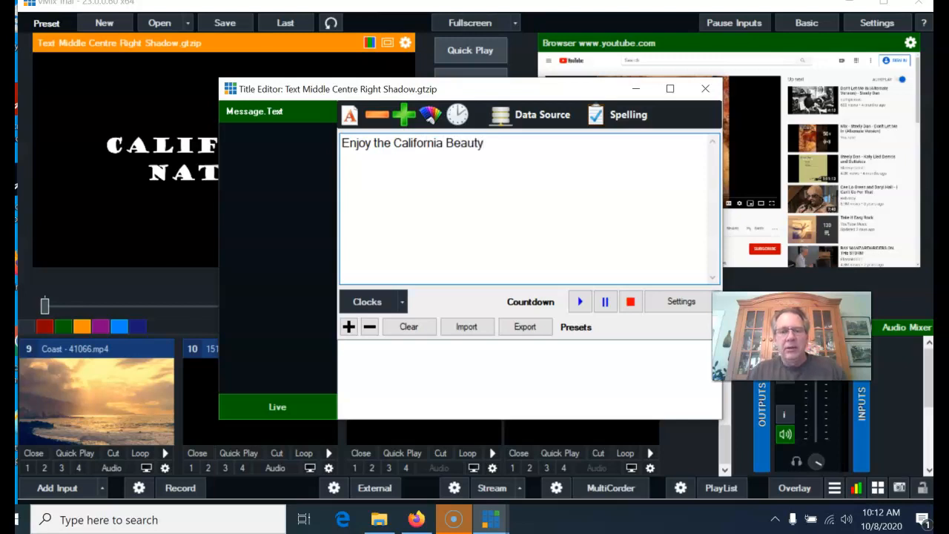
- Close the Title Editor and preview title inputs 12 and 11 in turn
left_click(705, 88)
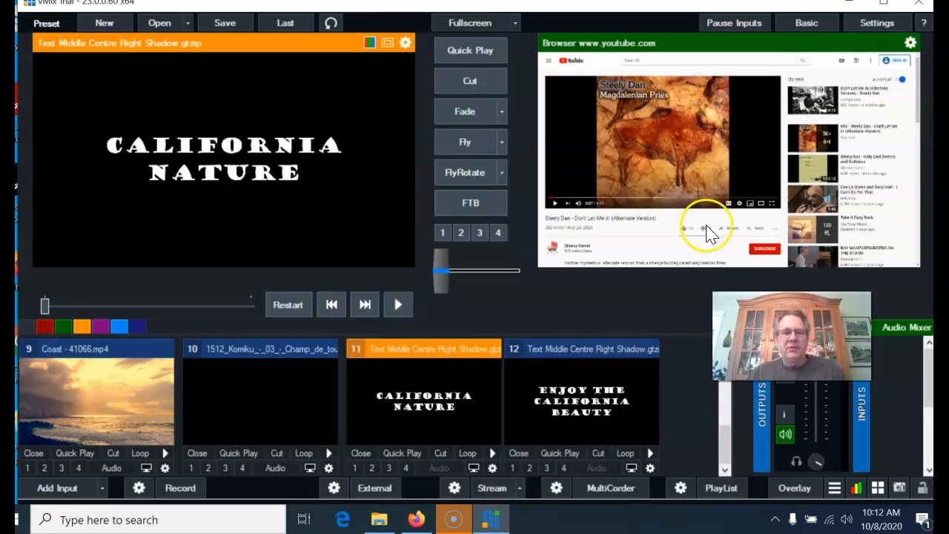
left_click(618, 364)
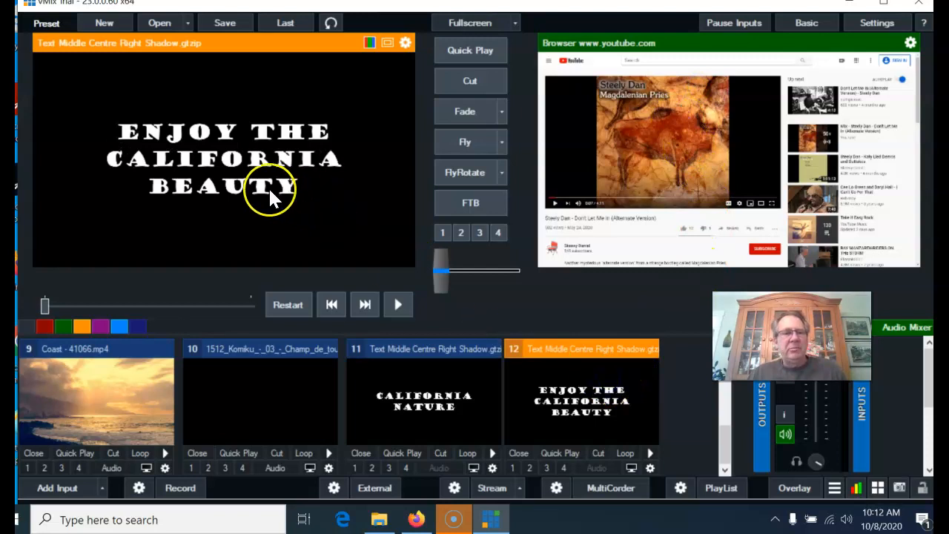
left_click(448, 396)
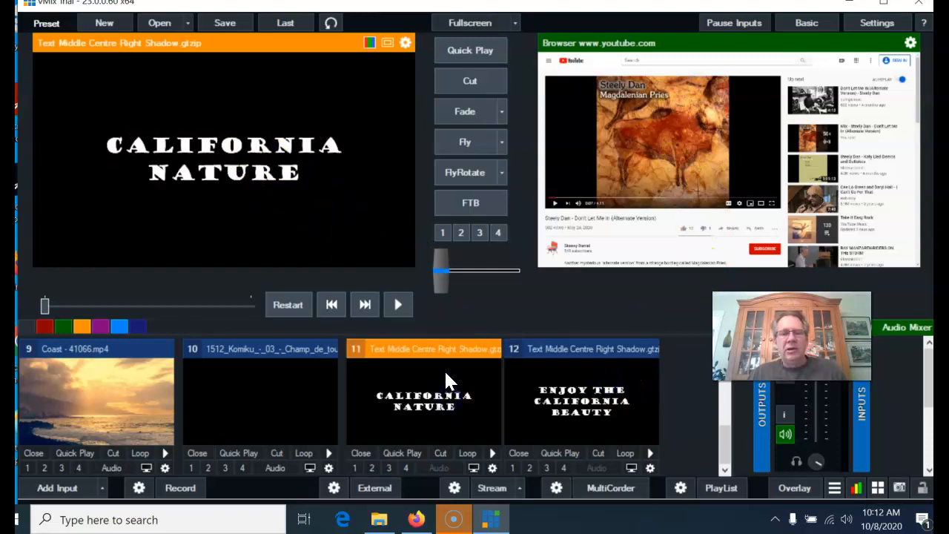
- Change the text colour of the California Nature title, input 11, to golden orange FFC040 and close the Title Editor
right_click(448, 393)
left_click(491, 386)
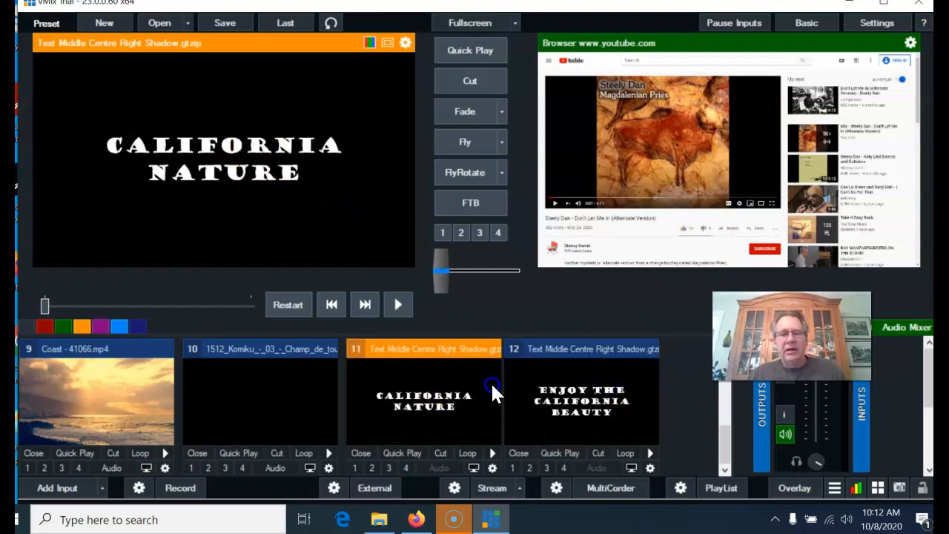
left_click(430, 115)
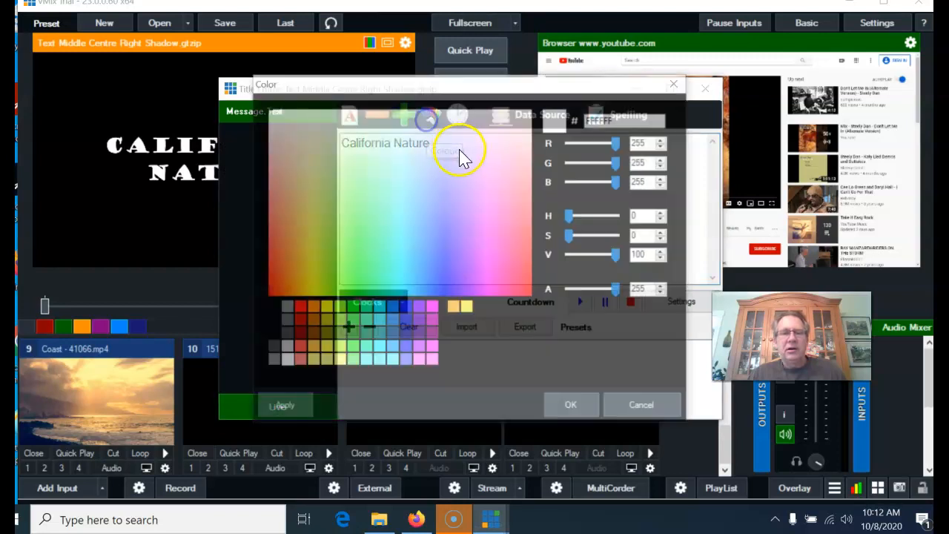
left_click(455, 310)
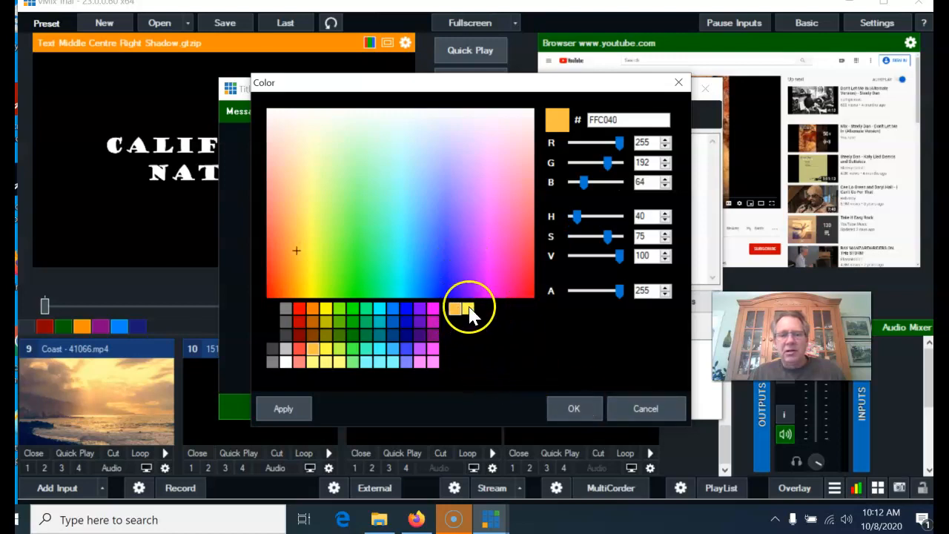
left_click(572, 407)
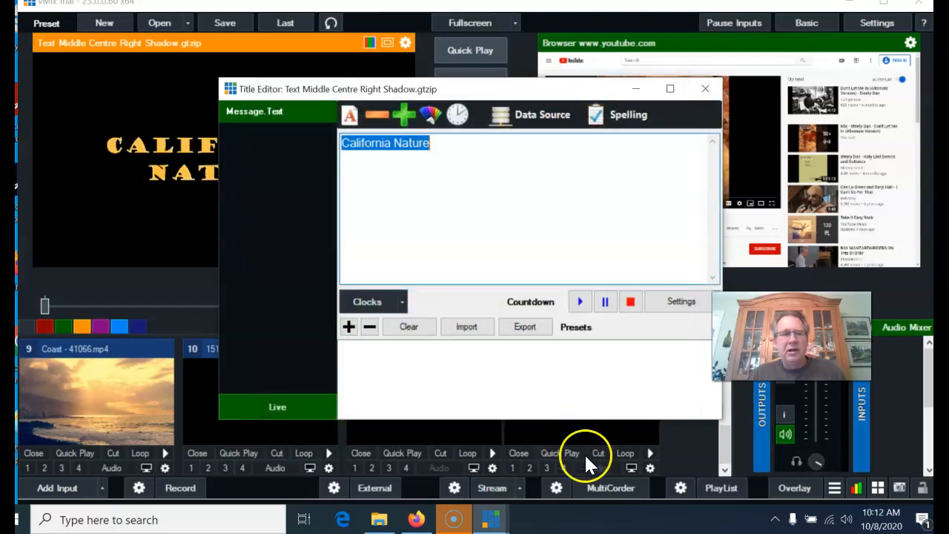
left_click(705, 89)
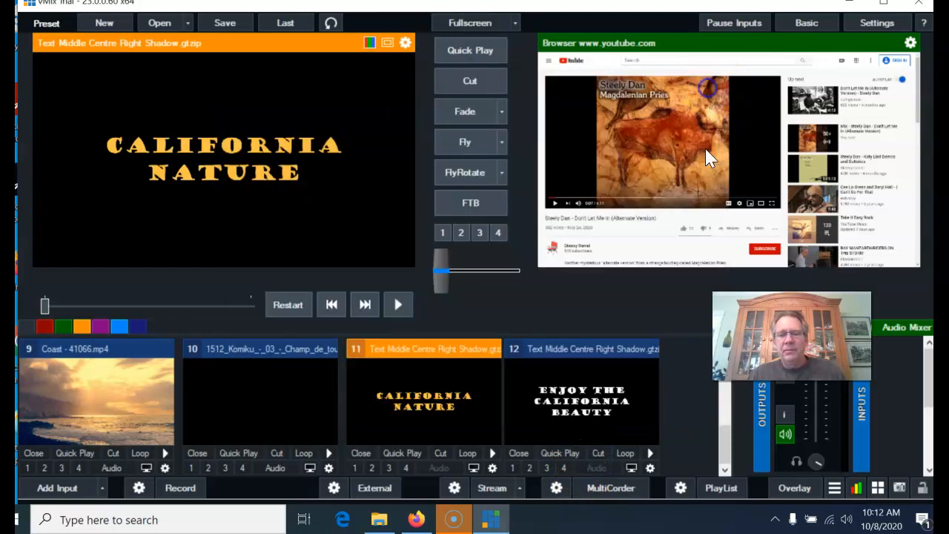
- Set the text colour of the Enjoy the California Beauty title, input 12, to FFC040
left_click(594, 395)
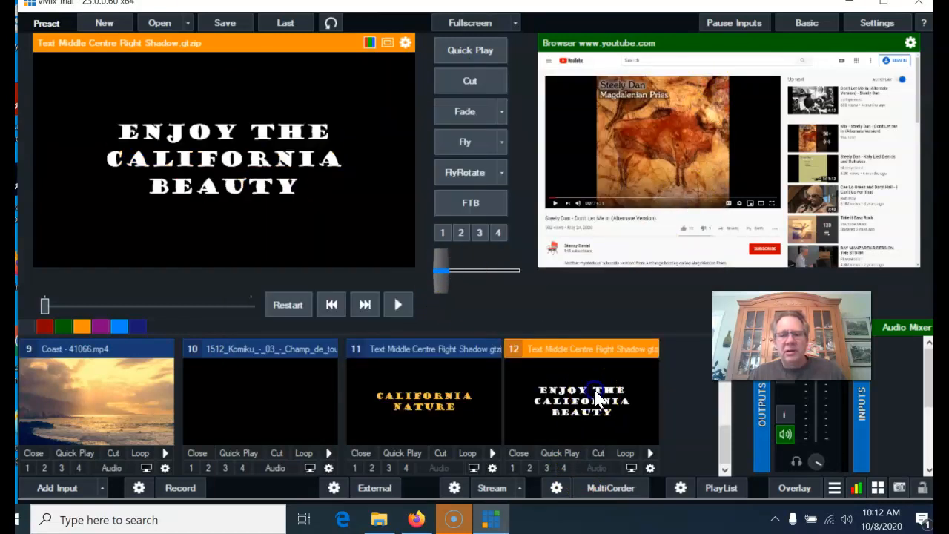
right_click(594, 393)
left_click(638, 401)
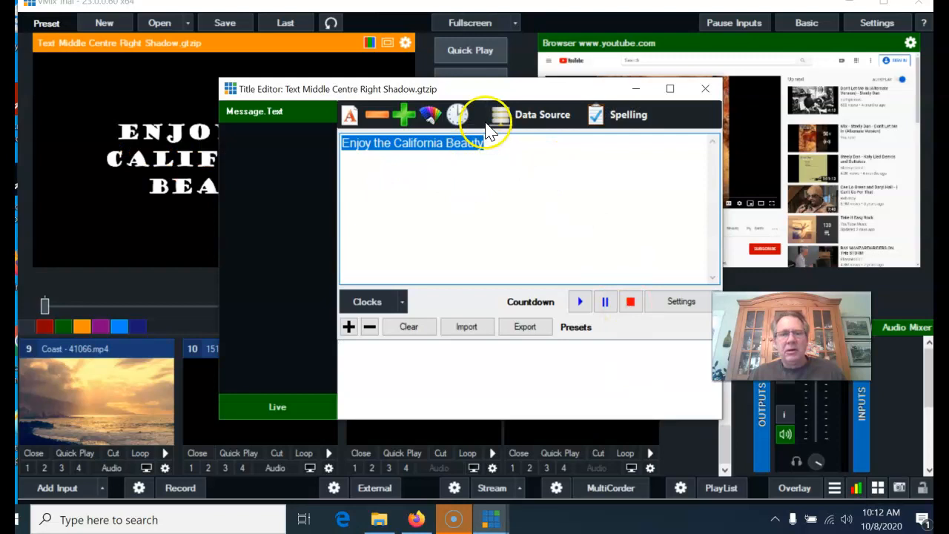
left_click(430, 115)
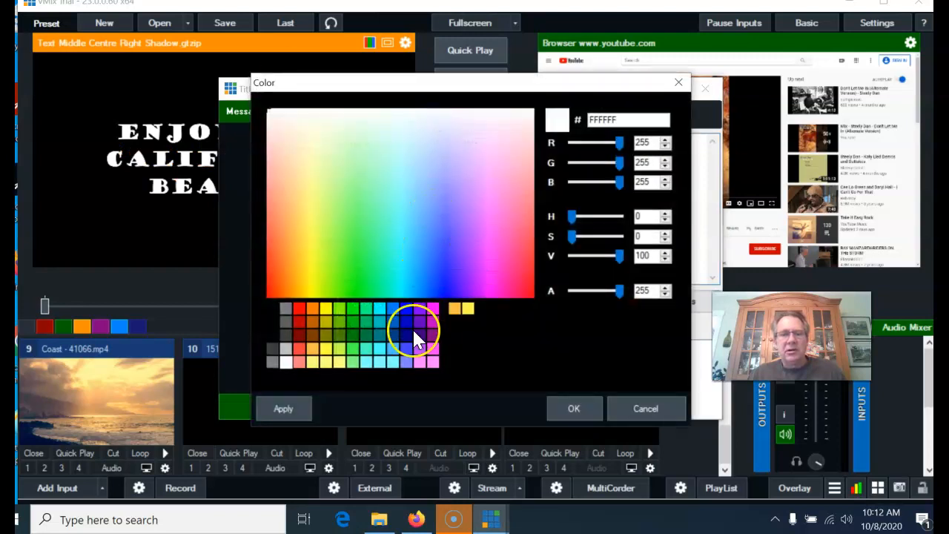
left_click(456, 309)
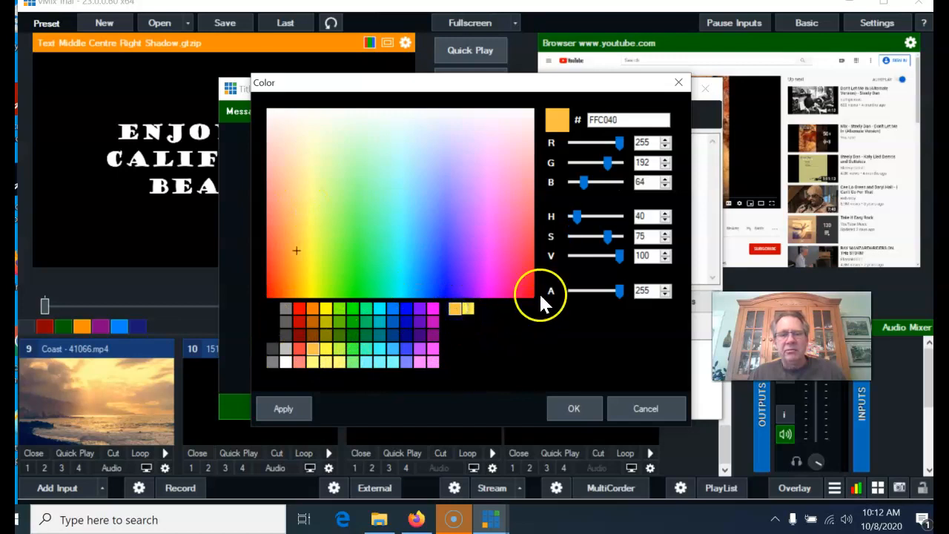
left_click(550, 402)
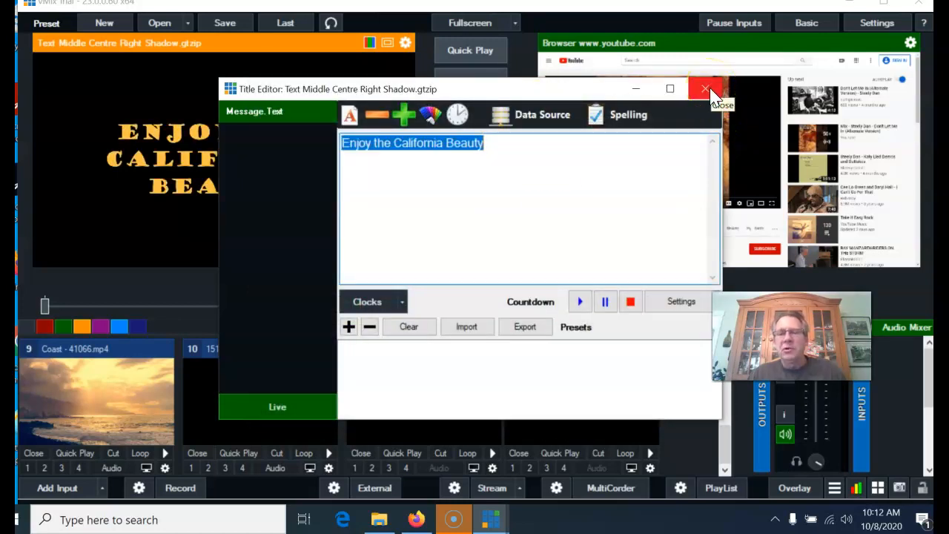
- Look at the ticker settings and data source options for the title, and close the Title Editor
left_click(457, 118)
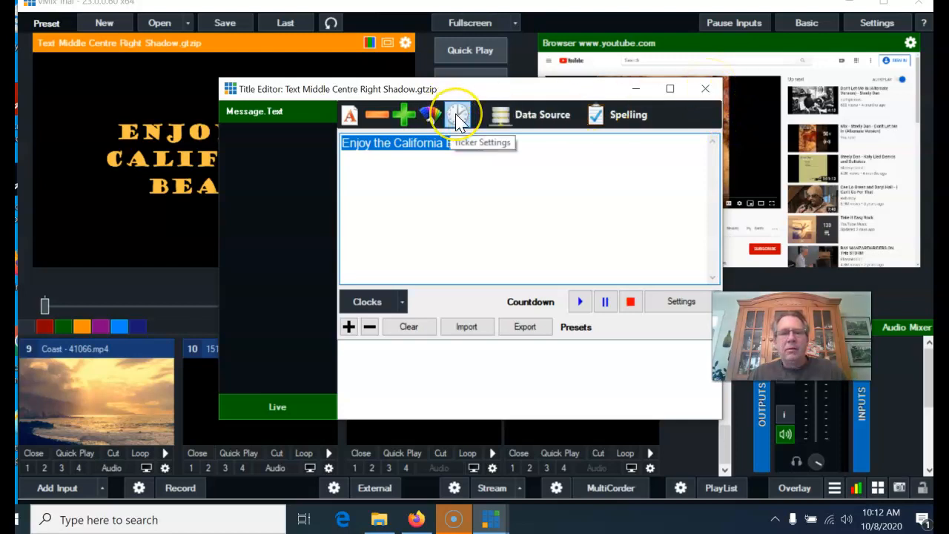
left_click(499, 122)
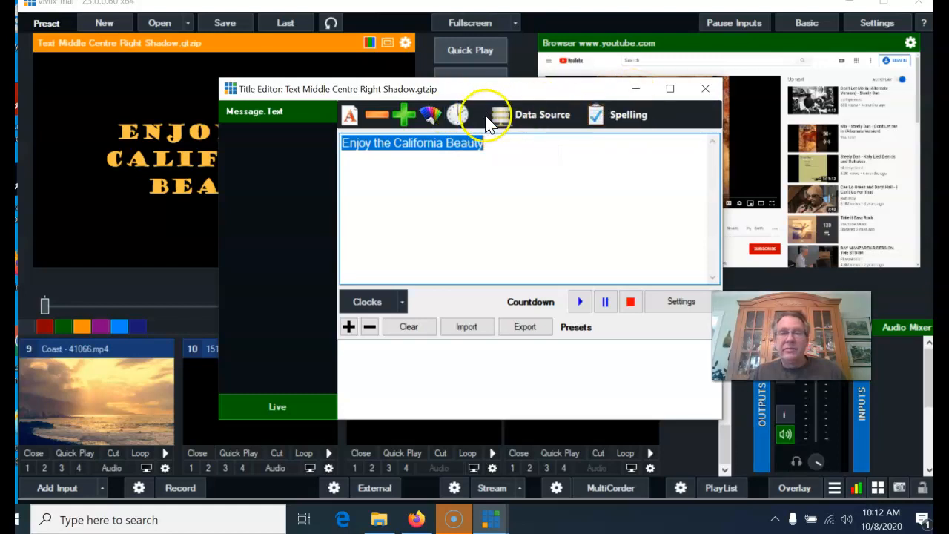
left_click(701, 87)
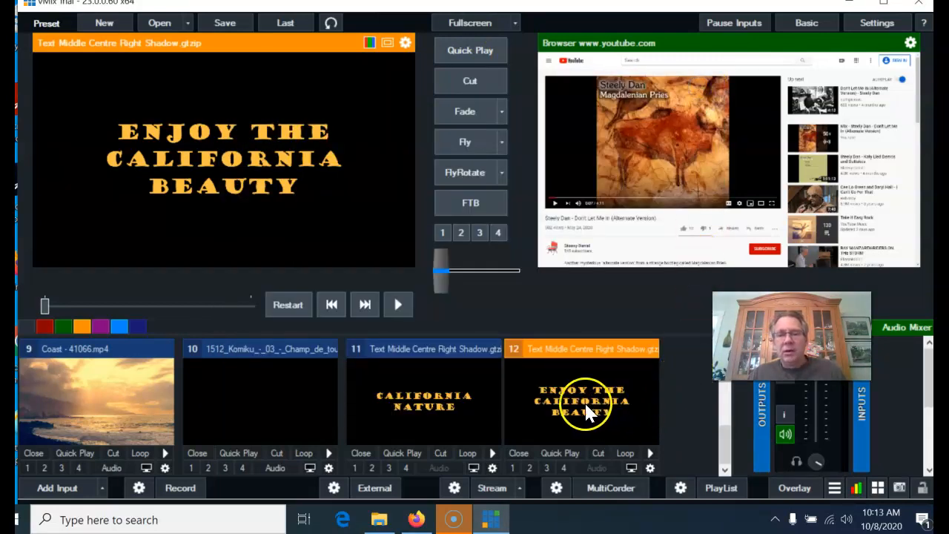
- Cut the Coast - 41066.mp4 video to the live output and enable looping for it
left_click(456, 383)
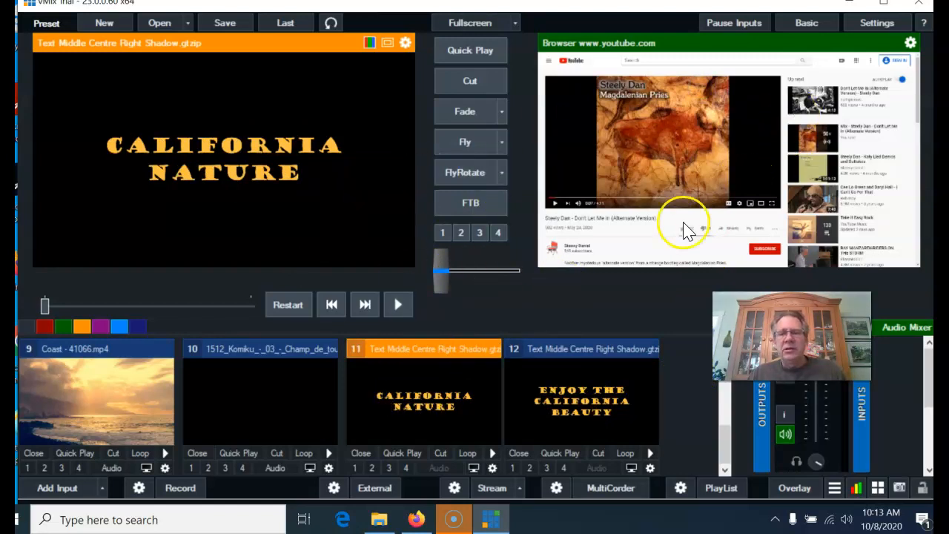
left_click(57, 394)
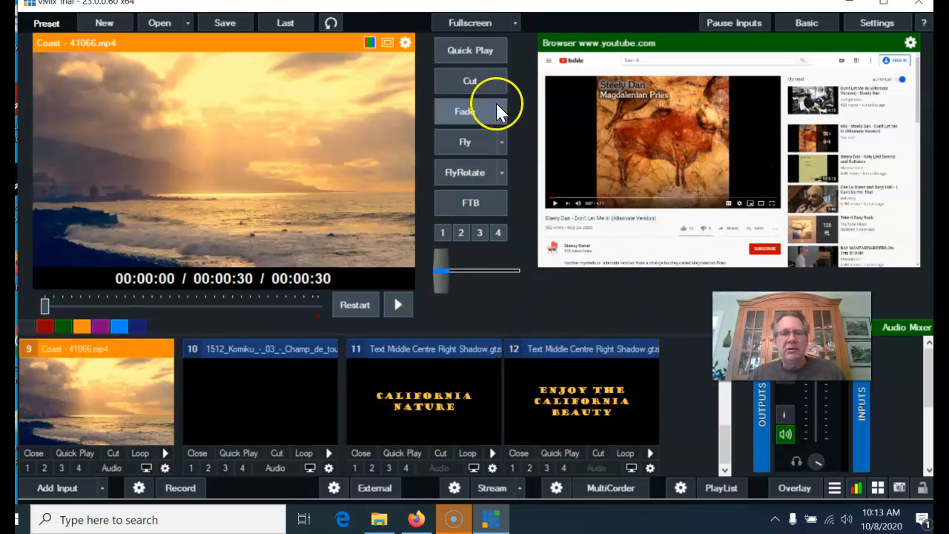
left_click(484, 82)
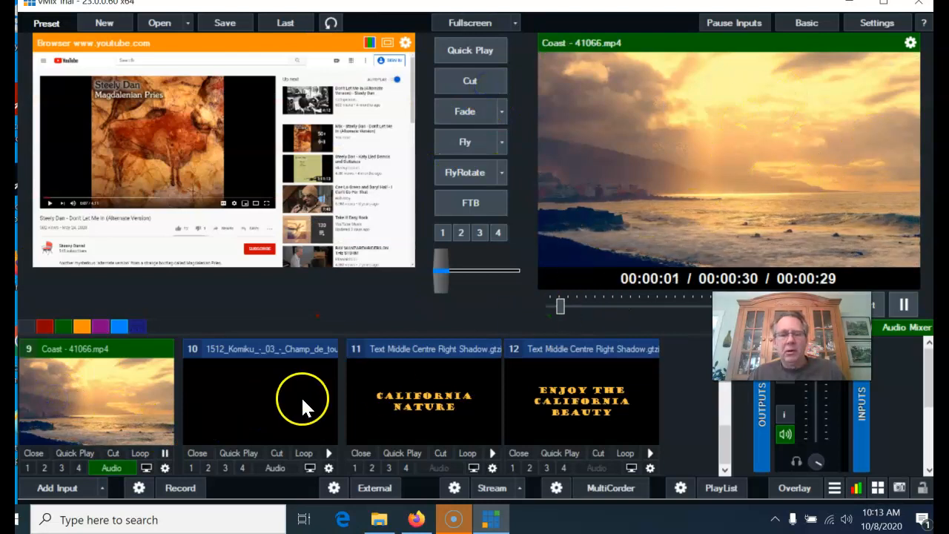
left_click(140, 453)
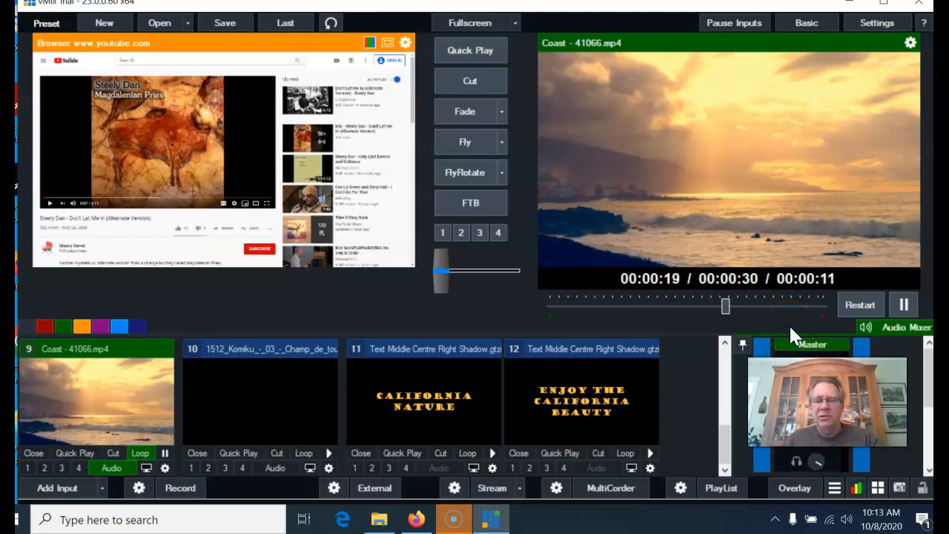
- Show title input 11 over the live Coast video on overlay channel 1, and toggle that overlay until it is off
left_click(355, 467)
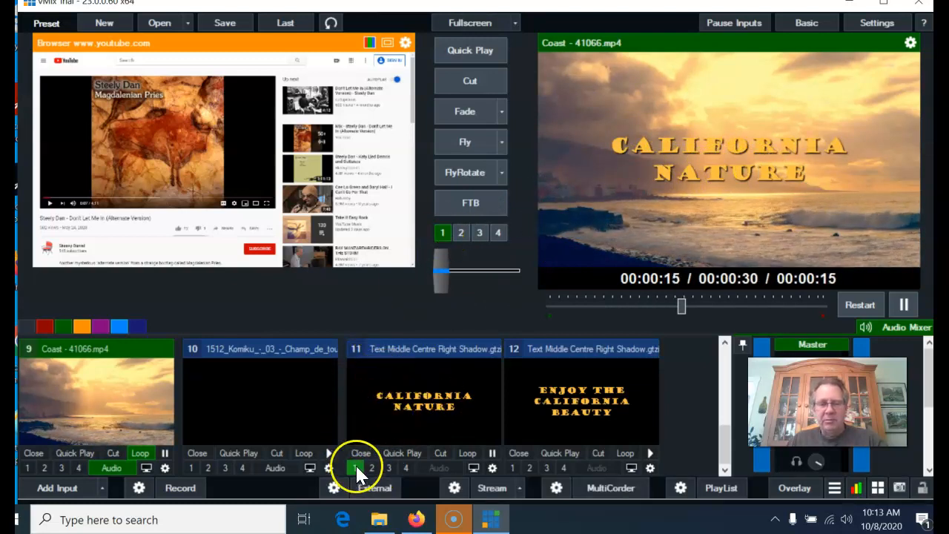
left_click(442, 231)
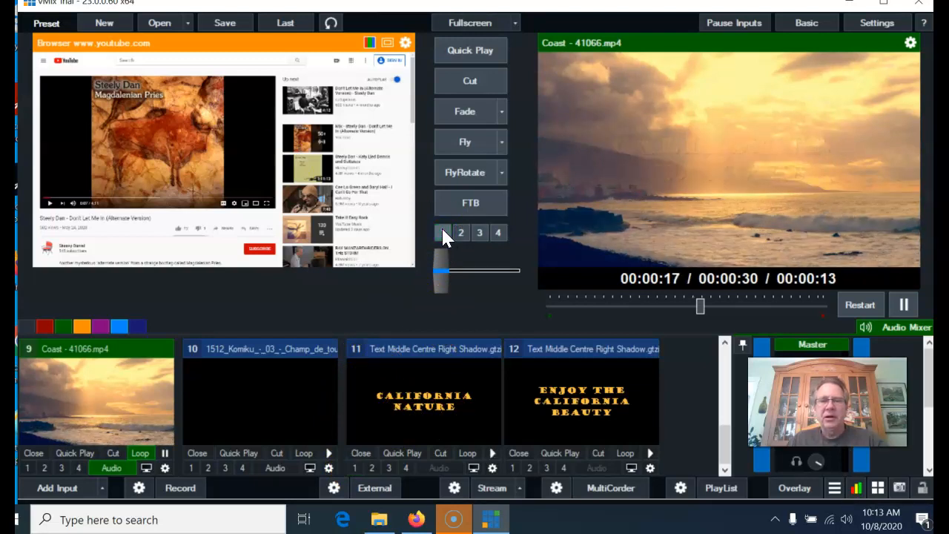
left_click(443, 231)
left_click(442, 231)
left_click(442, 233)
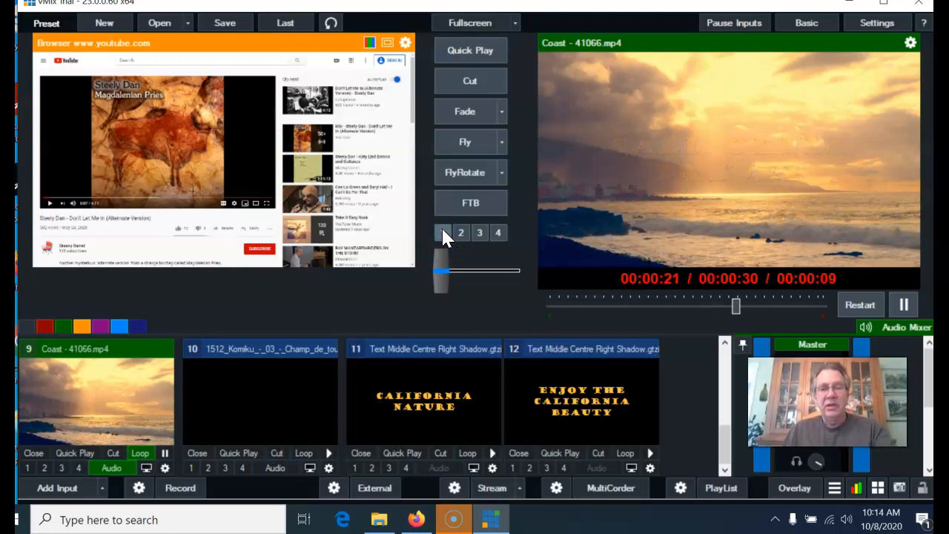
- Switch to the green input category and toggle overlay channel 1 on and off from there
left_click_drag(723, 443, 676, 350)
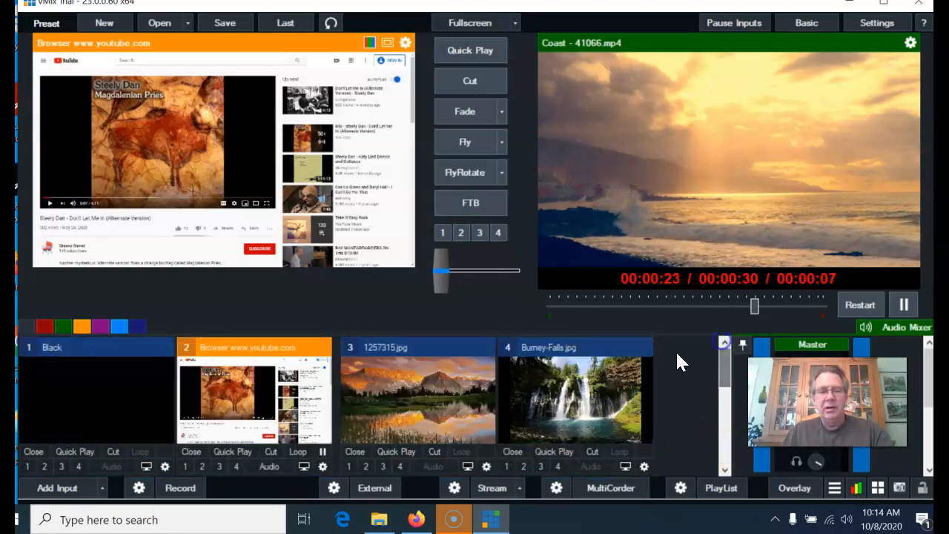
left_click(64, 326)
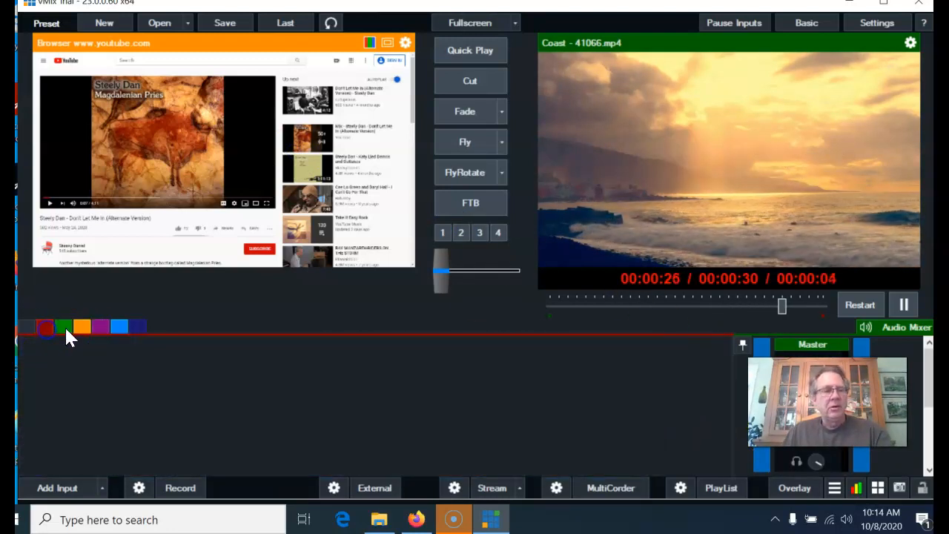
left_click(443, 234)
left_click(443, 233)
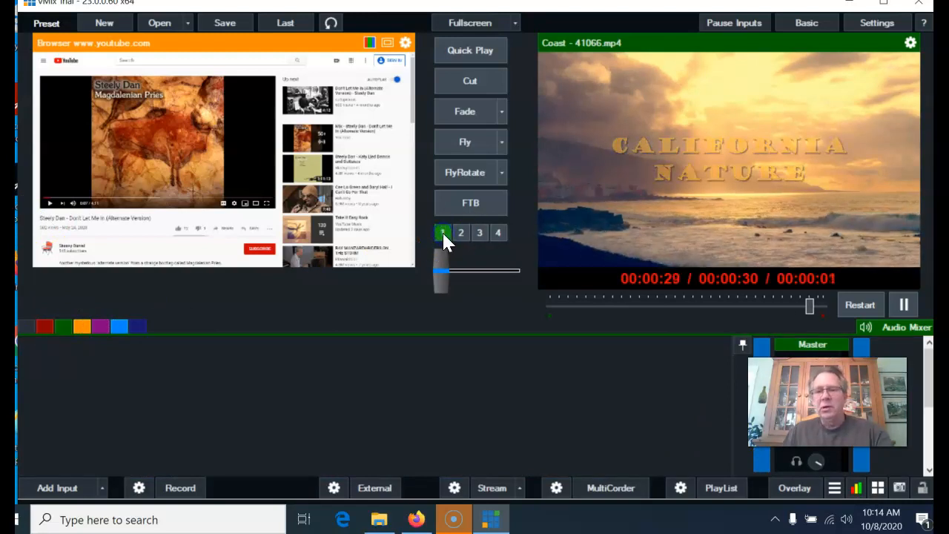
left_click(443, 233)
left_click(443, 232)
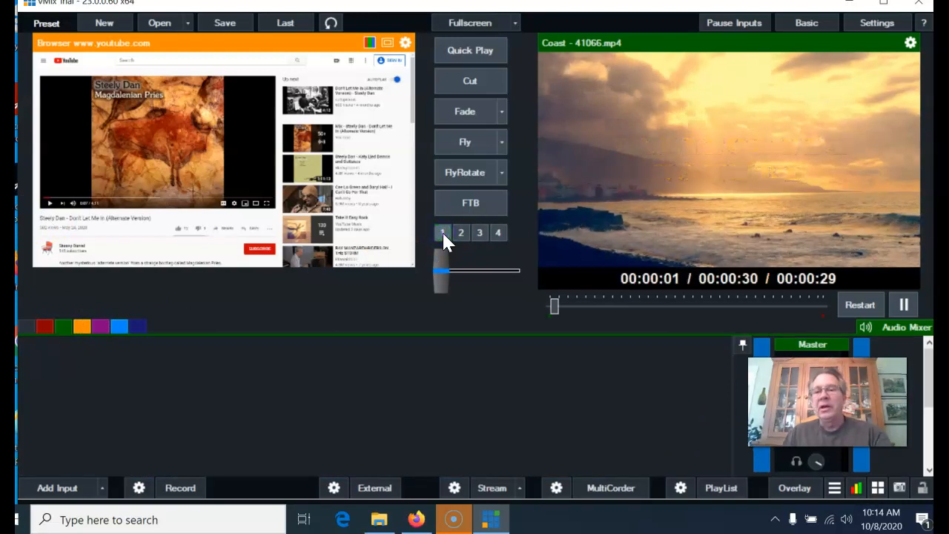
- Return to the full input list, show title input 12 on overlay channel 2, and turn that overlay off
left_click(31, 326)
scroll(539, 413, "down", 2)
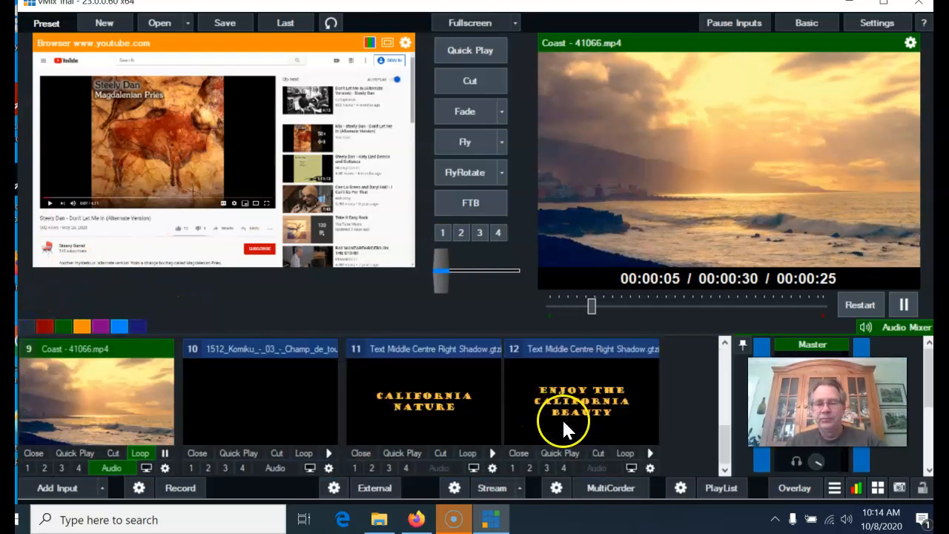
left_click(530, 468)
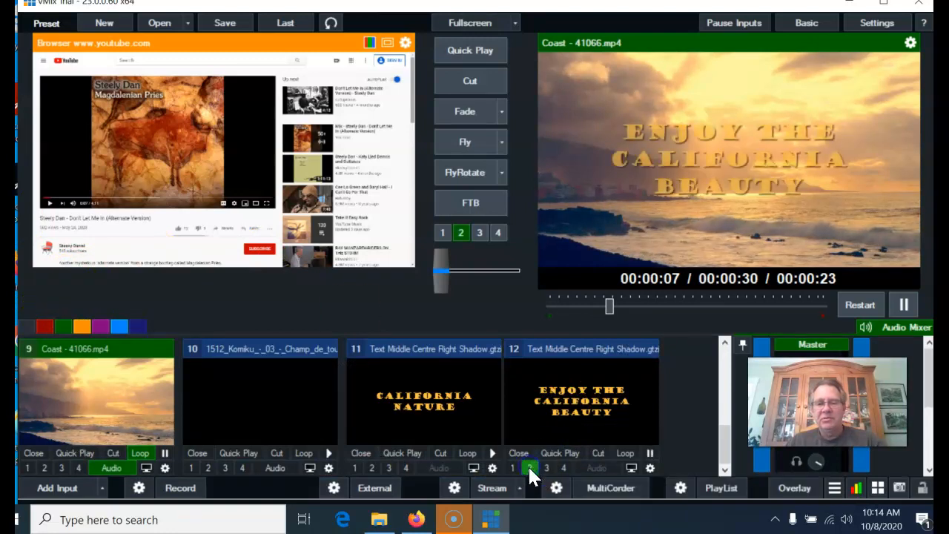
left_click(460, 233)
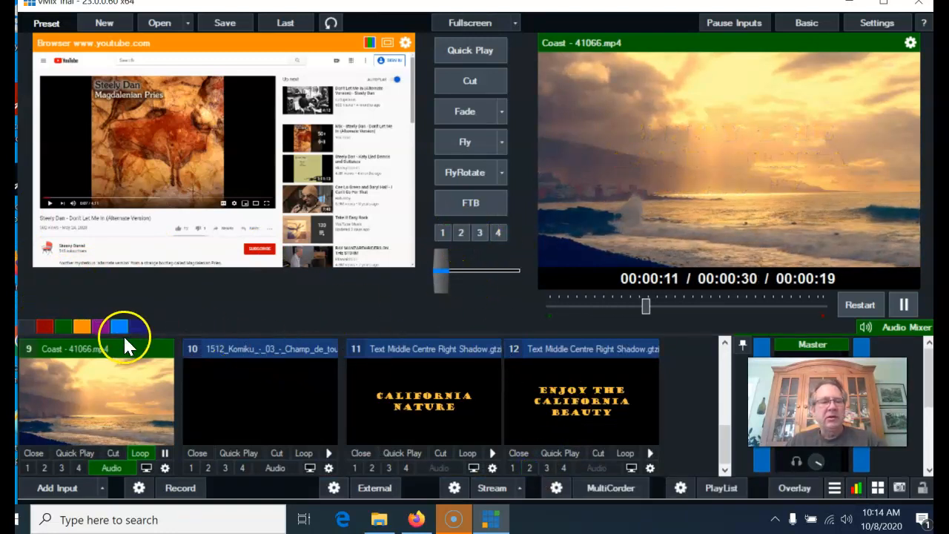
- Preview Burney-Falls.jpg and, from the light blue input category, turn overlay channel 2 back on over the Coast video
scroll(272, 397, "up", 2)
left_click(541, 392)
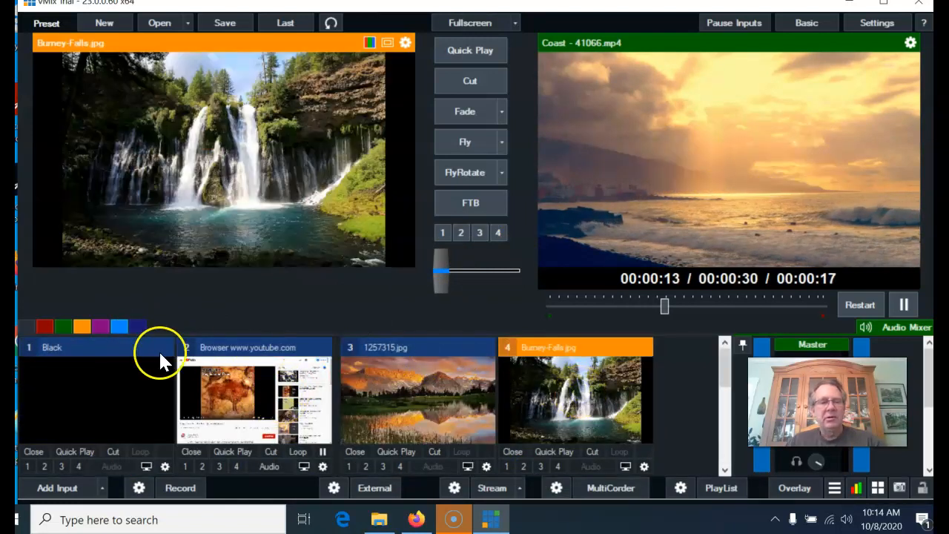
left_click(124, 328)
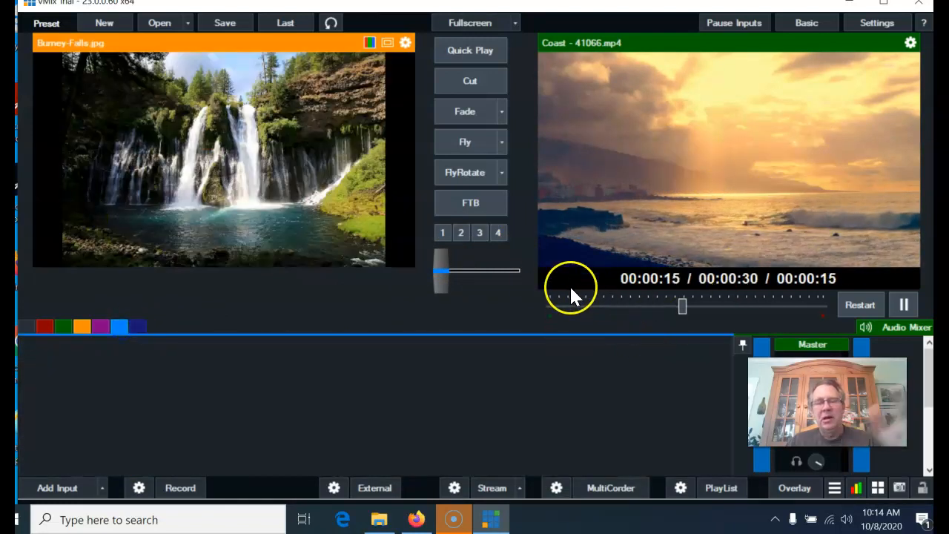
left_click(461, 233)
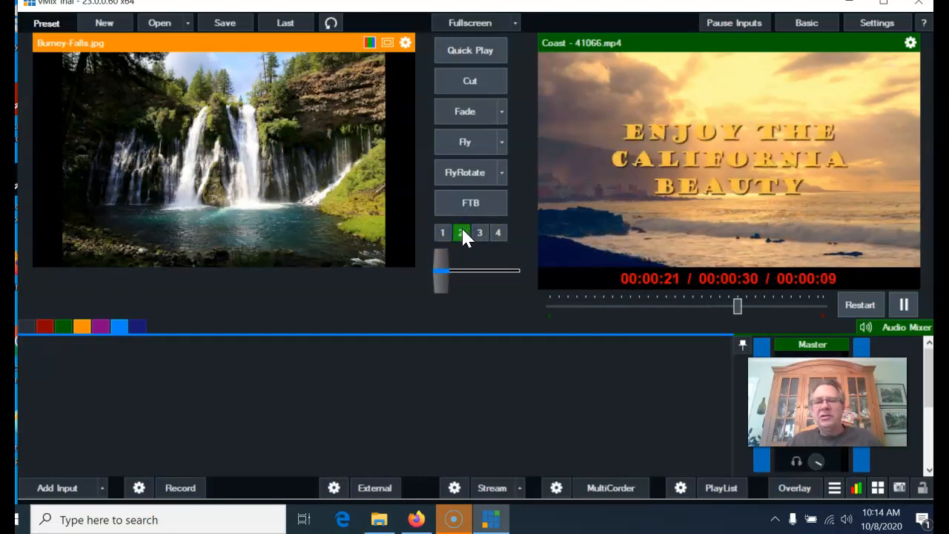
left_click(464, 215)
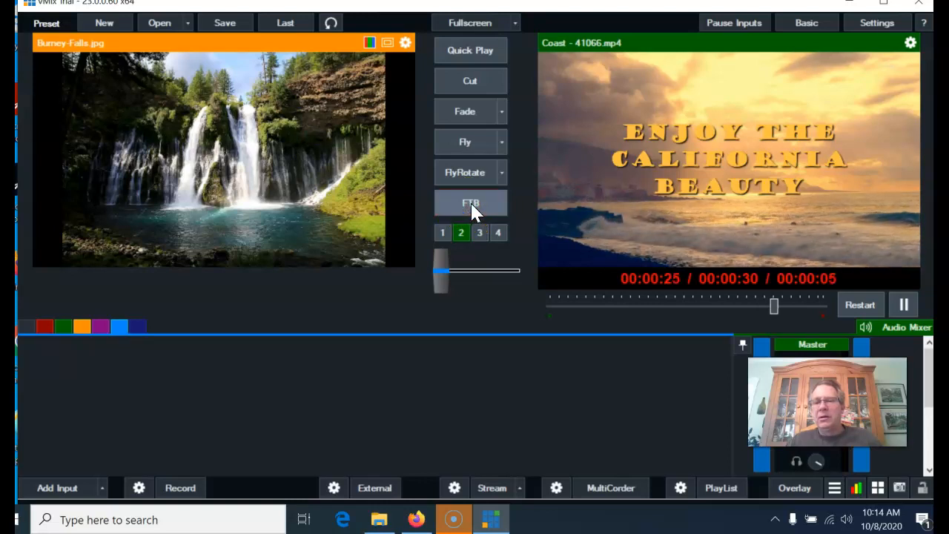
left_click(449, 233)
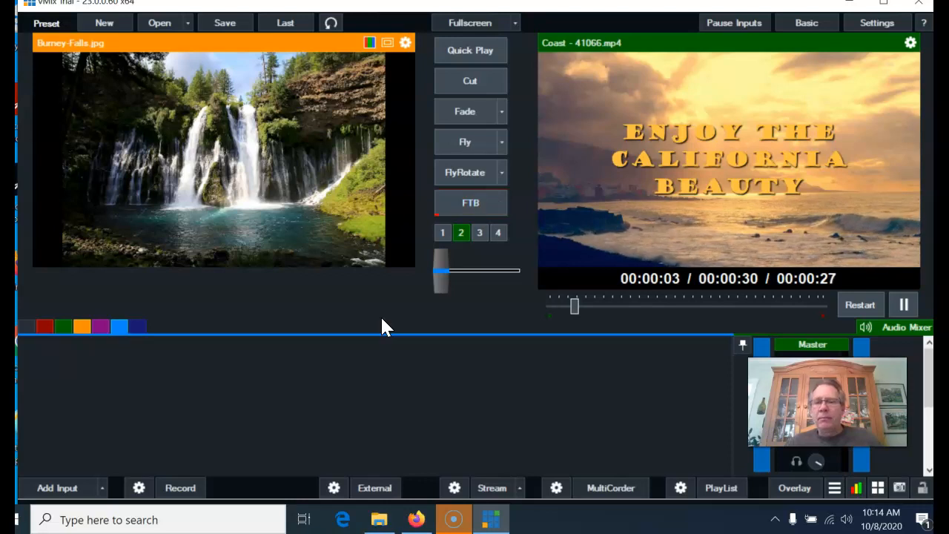
- Turn off overlay channel 2 over the live Coast video and return to the full input list
left_click(477, 205)
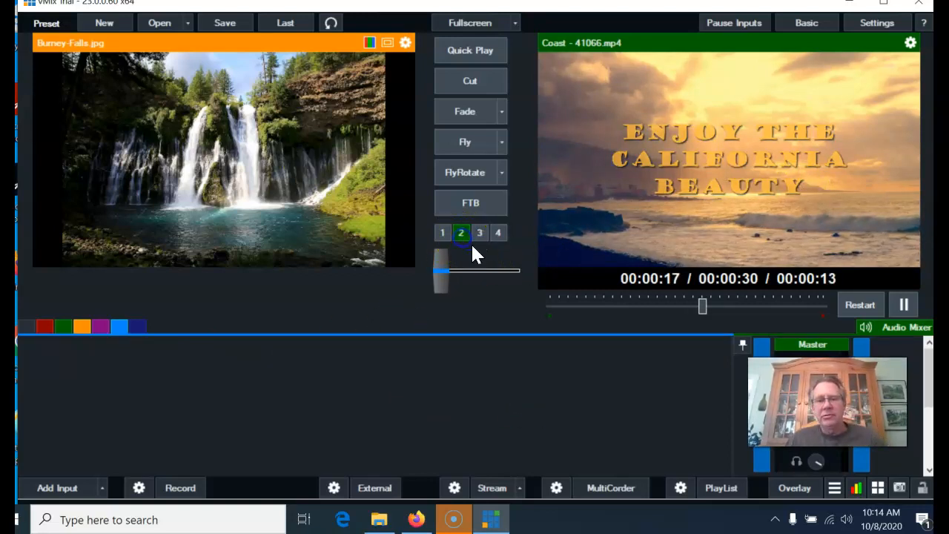
left_click(29, 327)
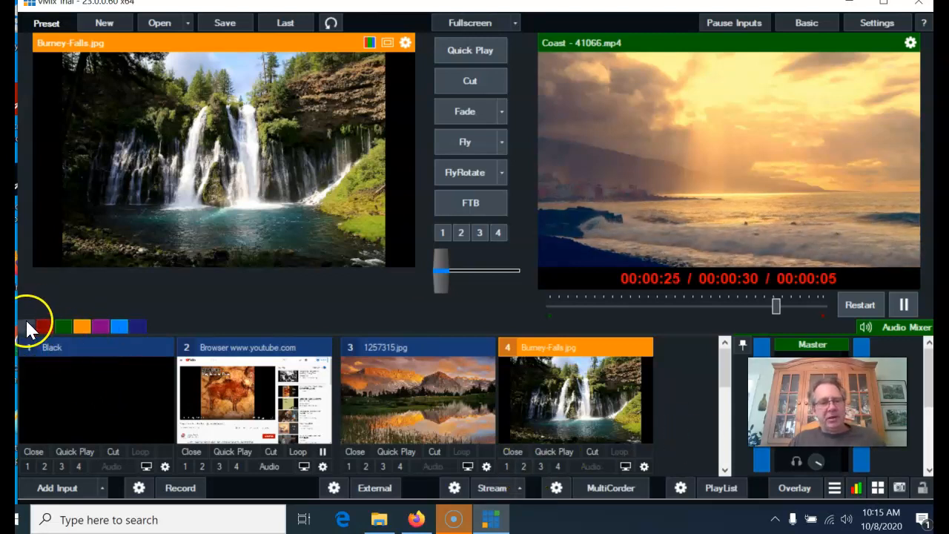
mouse_move(728, 365)
left_mouse_down()
mouse_move(723, 433)
mouse_move(719, 355)
left_mouse_up()
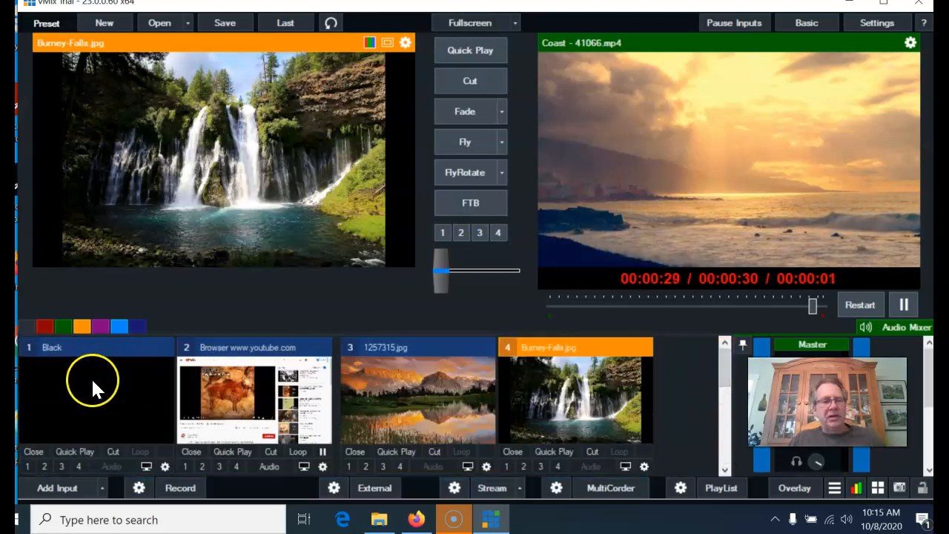
- Assign the Black input to the red category in its general settings
left_click(50, 349)
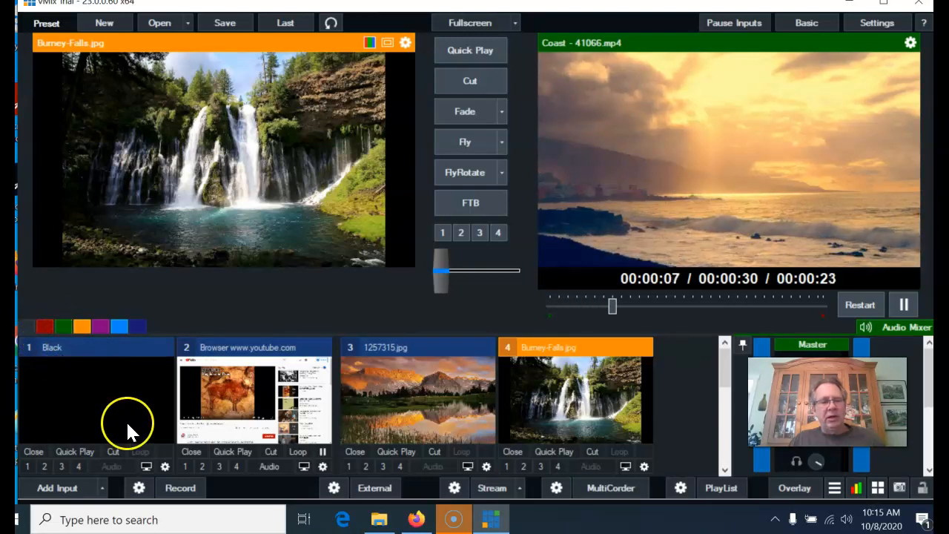
left_click(164, 466)
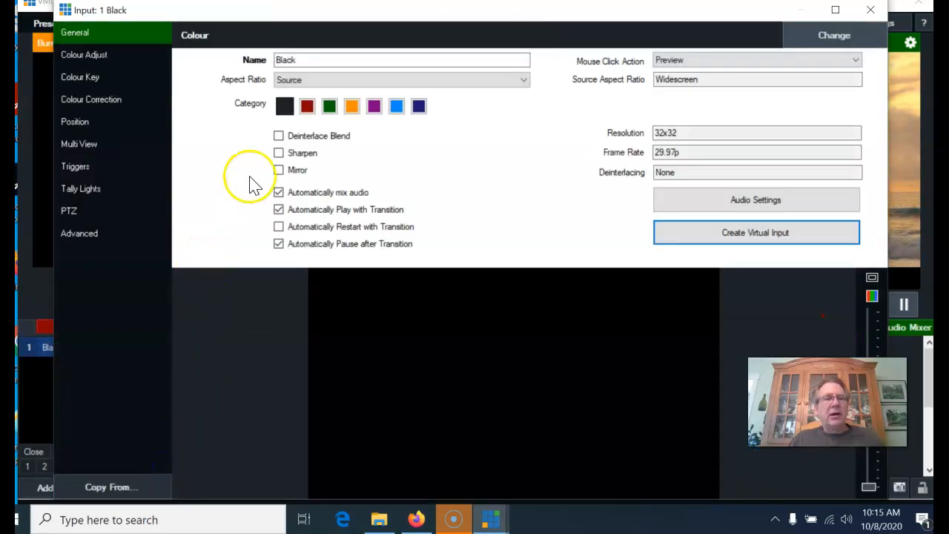
left_click(307, 107)
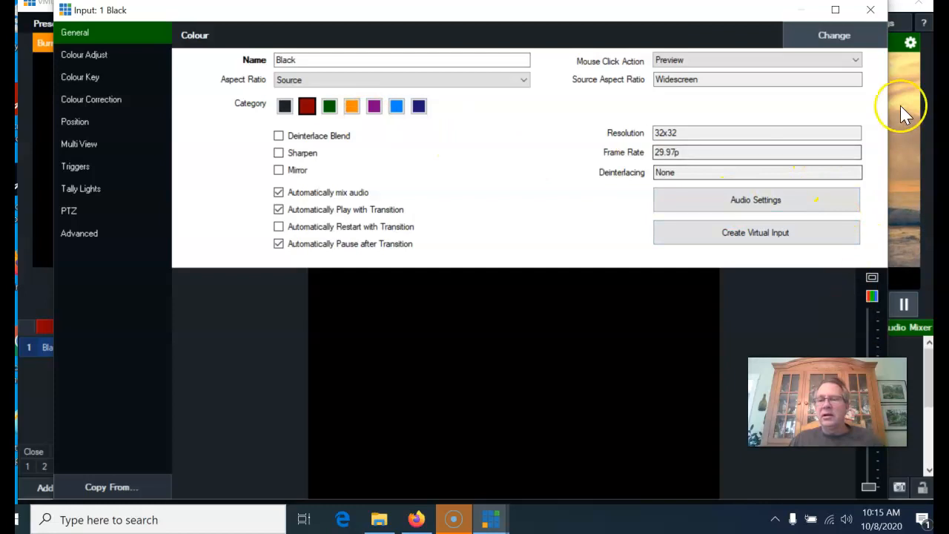
left_click(871, 10)
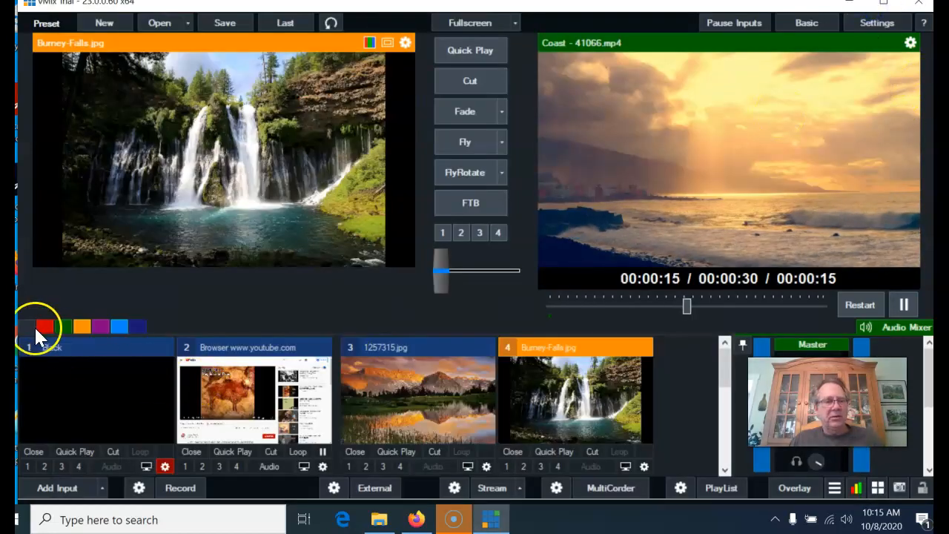
- Check the red category's contents, and from the full input list add 1257315.jpg, Burney-Falls.jpg and photo inputs 5 to 8 to that category
left_click(43, 325)
left_click(26, 323)
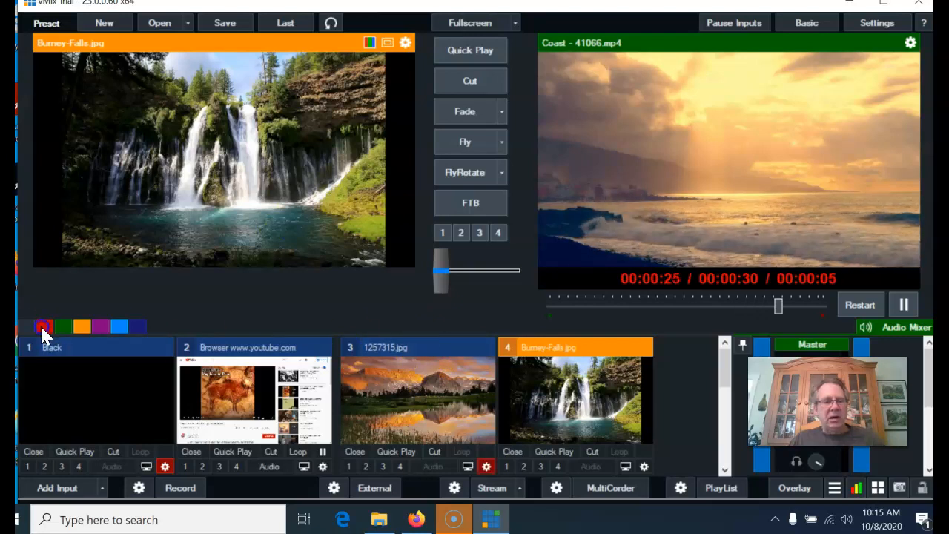
left_click_drag(523, 349, 132, 356)
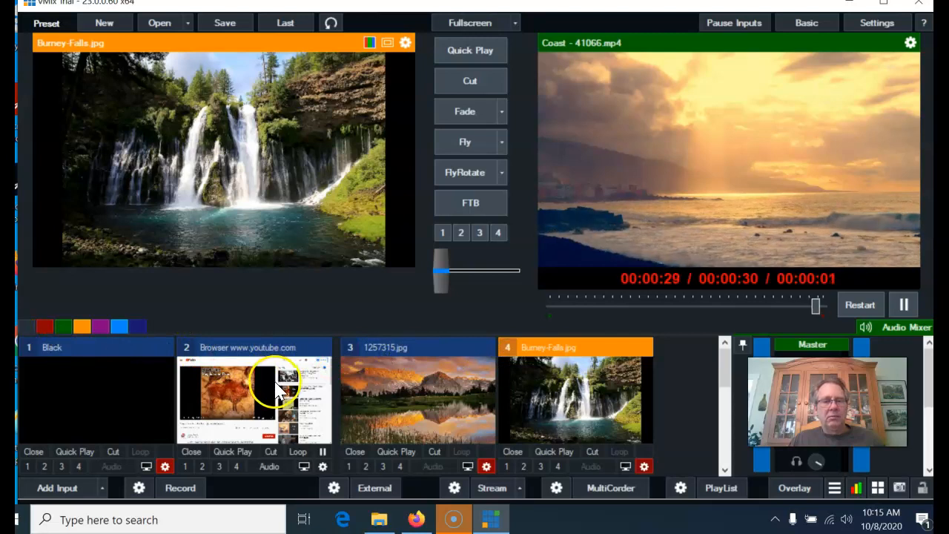
scroll(248, 394, "down", 1)
left_click_drag(103, 398, 103, 378)
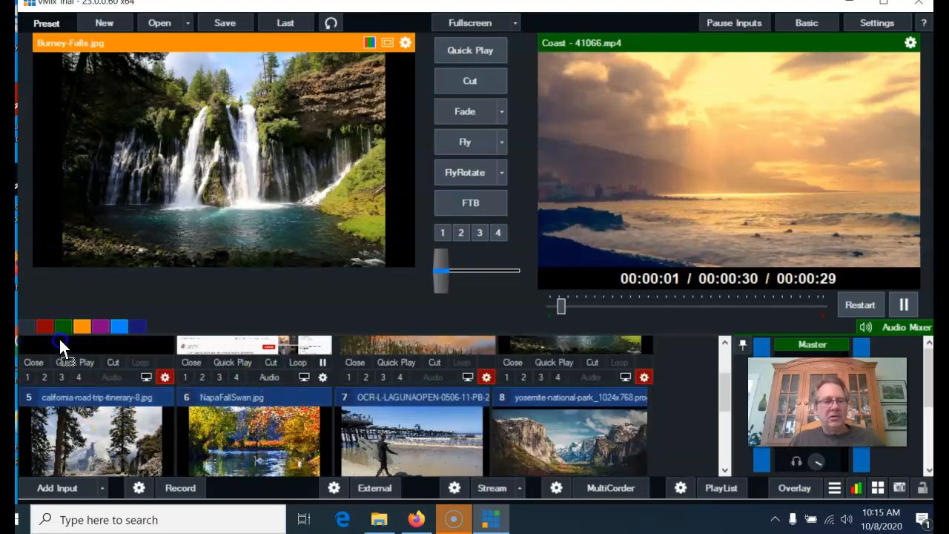
left_click_drag(49, 333, 94, 368)
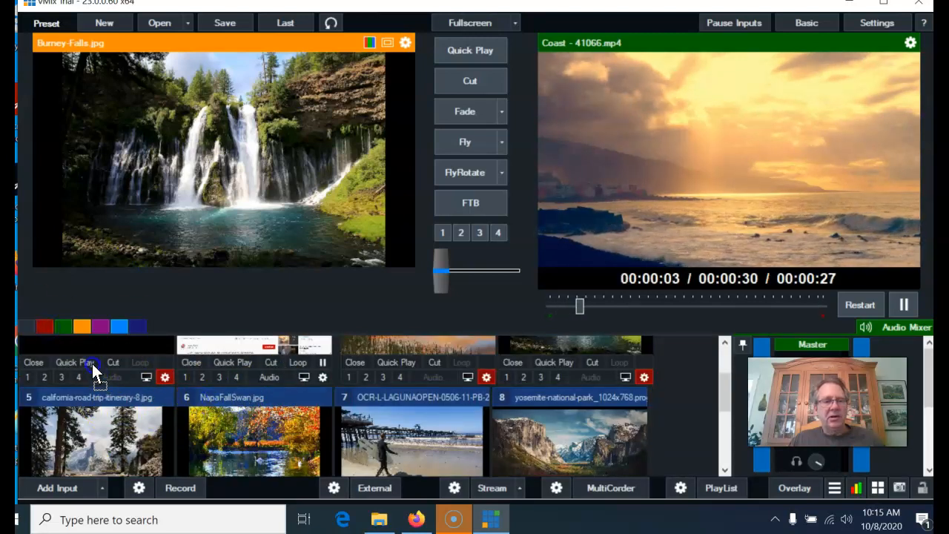
left_click_drag(364, 398, 363, 395)
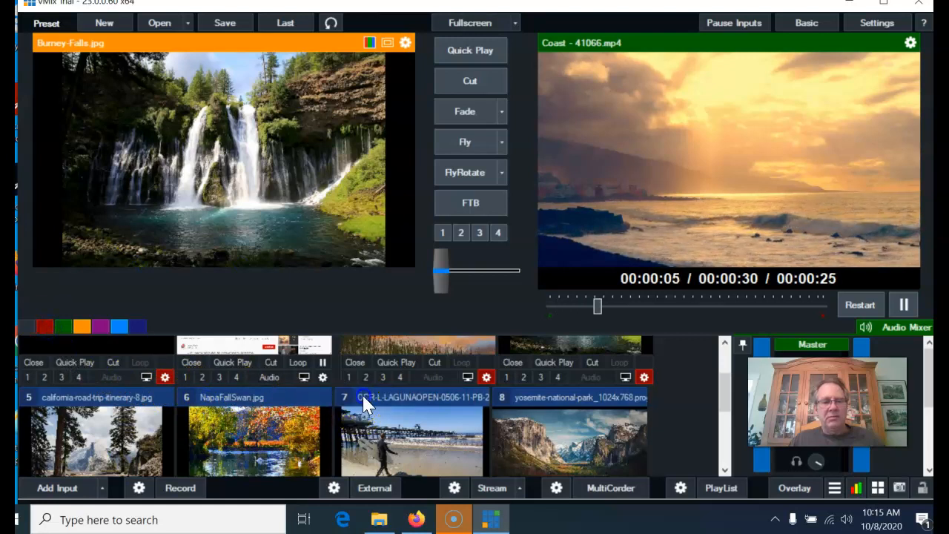
left_click_drag(46, 329, 46, 329)
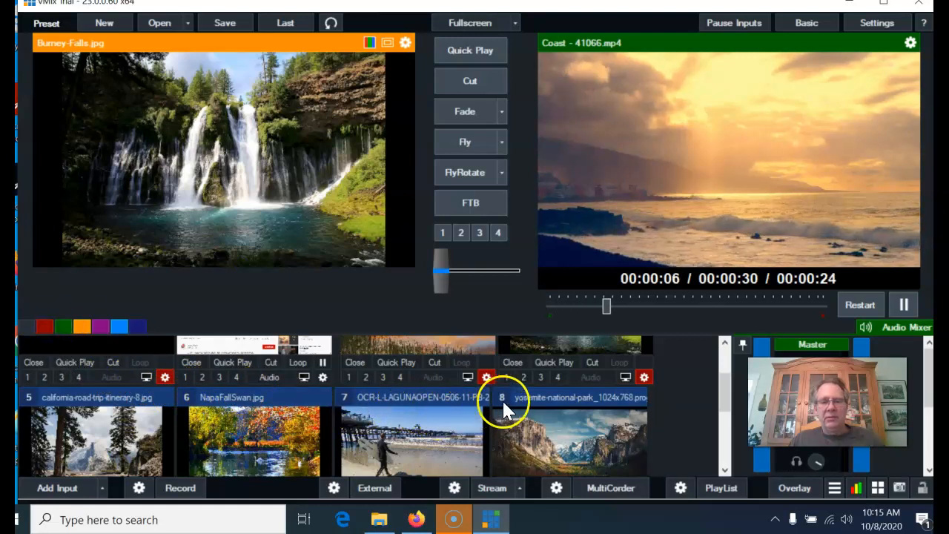
left_click_drag(505, 401, 151, 363)
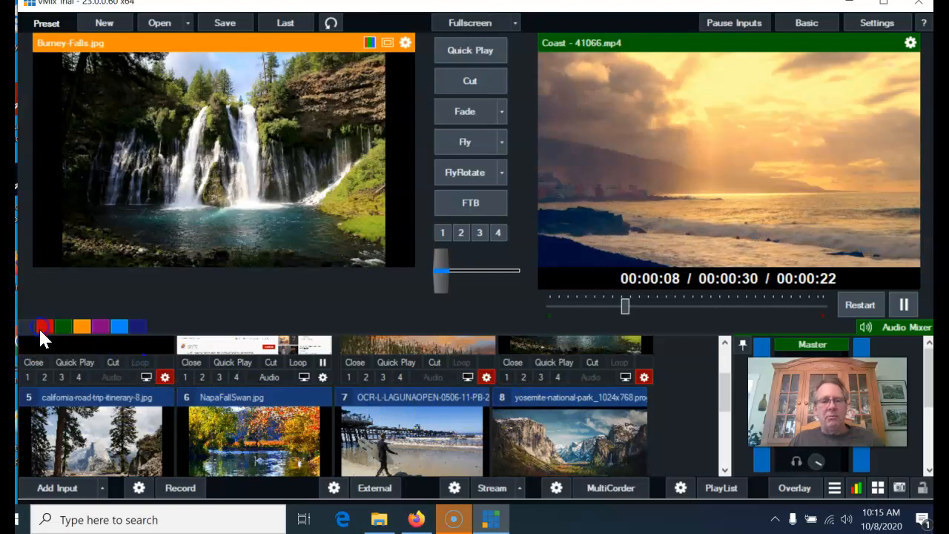
- Look through the full list of loaded inputs, from the still images to the coast video, music and title inputs
scroll(239, 402, "down", 3)
left_click_drag(123, 356, 64, 321)
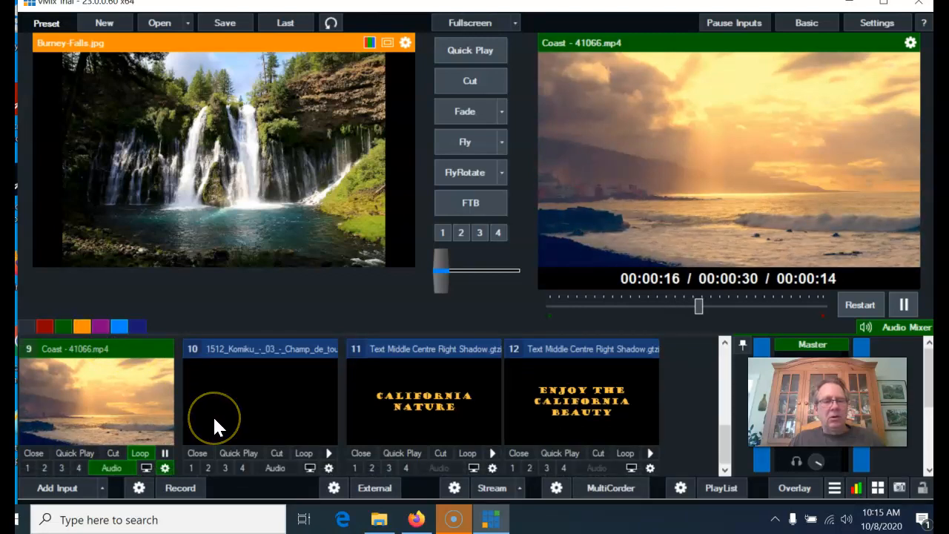
scroll(212, 416, "up", 1)
scroll(562, 389, "up", 1)
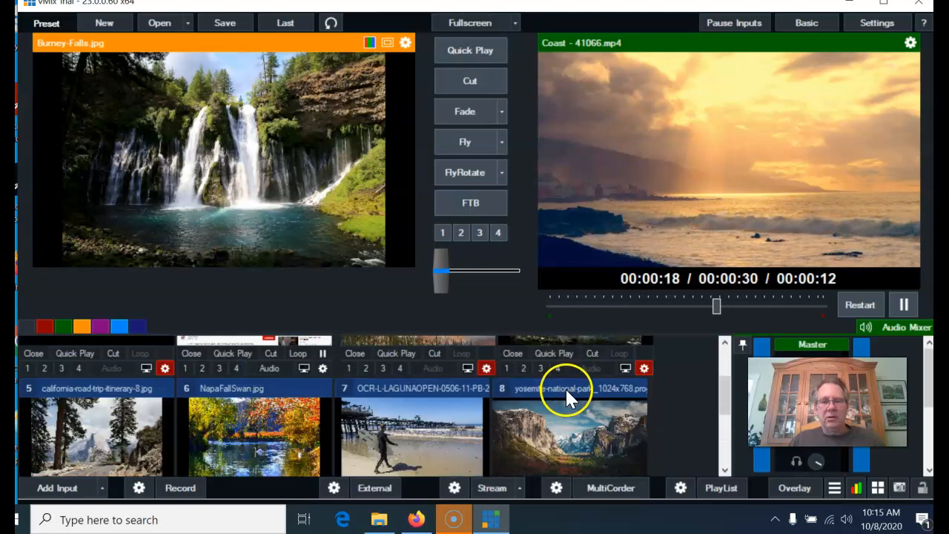
scroll(250, 455, "up", 1)
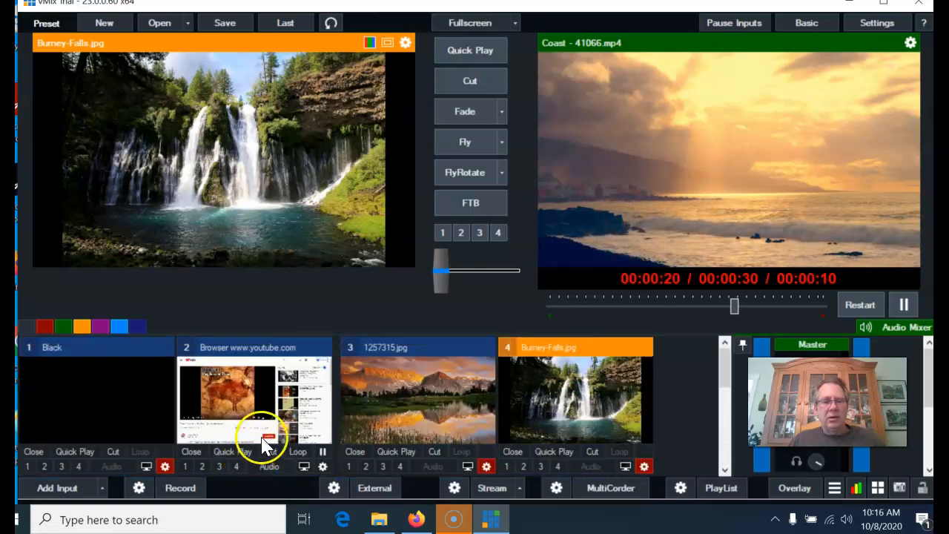
scroll(313, 377, "down", 2)
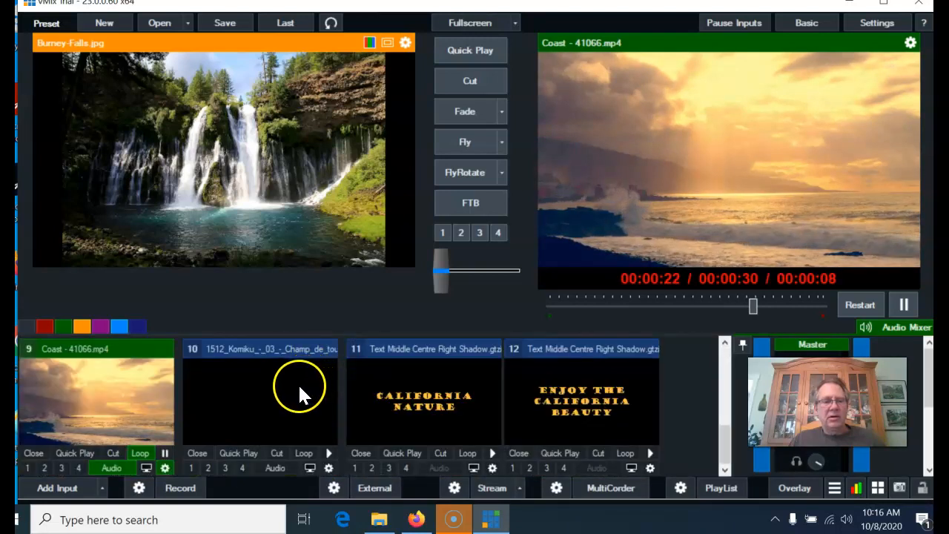
scroll(220, 385, "up", 1)
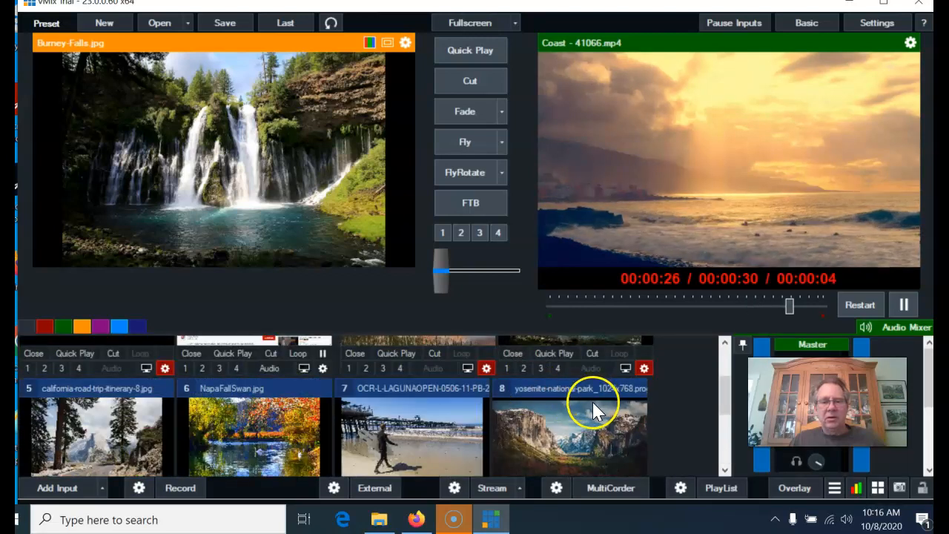
scroll(348, 426, "down", 1)
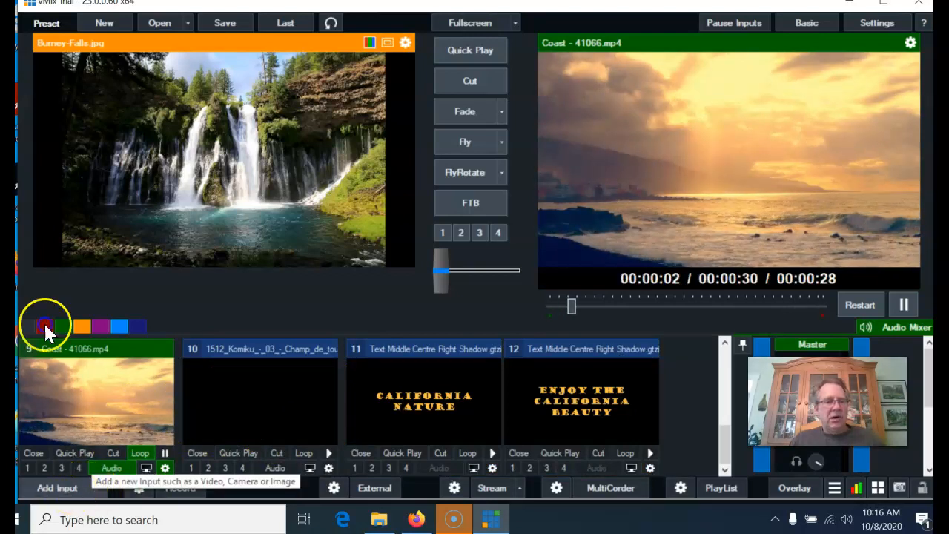
- Add the video production ID 4909244 from the California Images > Video Clips folder as input number 13
left_click(71, 486)
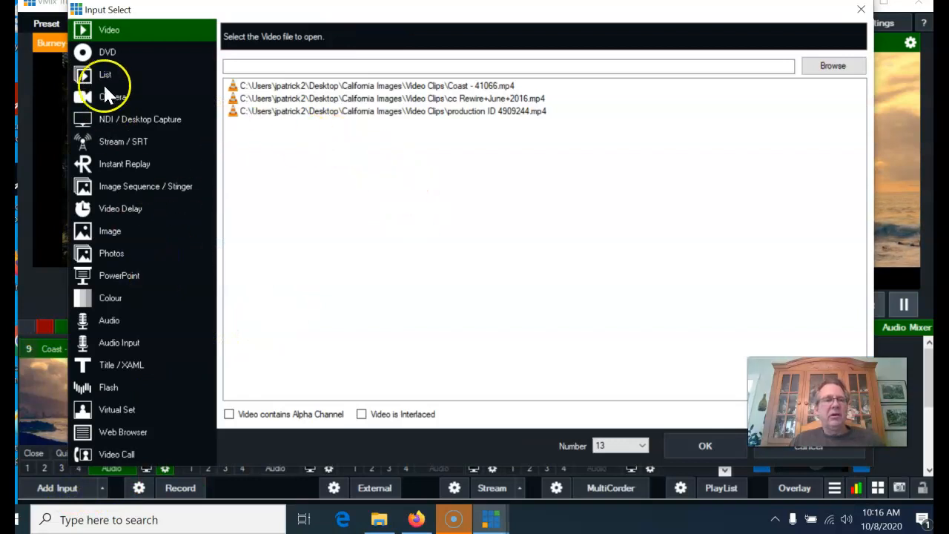
left_click(848, 67)
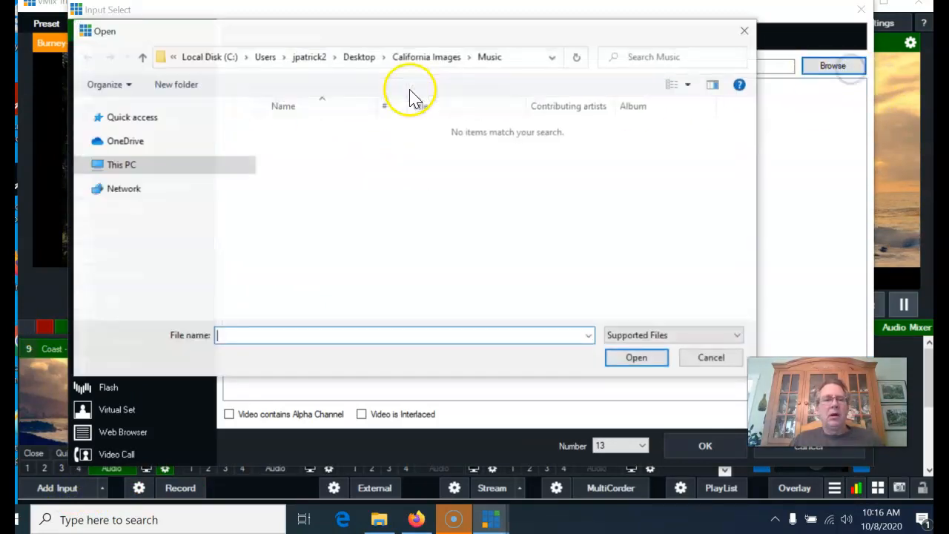
left_click(412, 57)
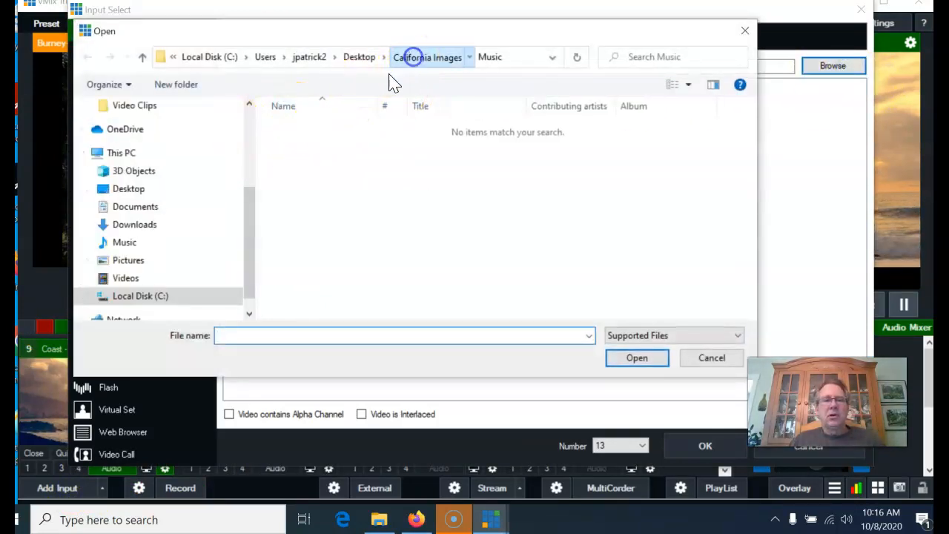
double_click(303, 159)
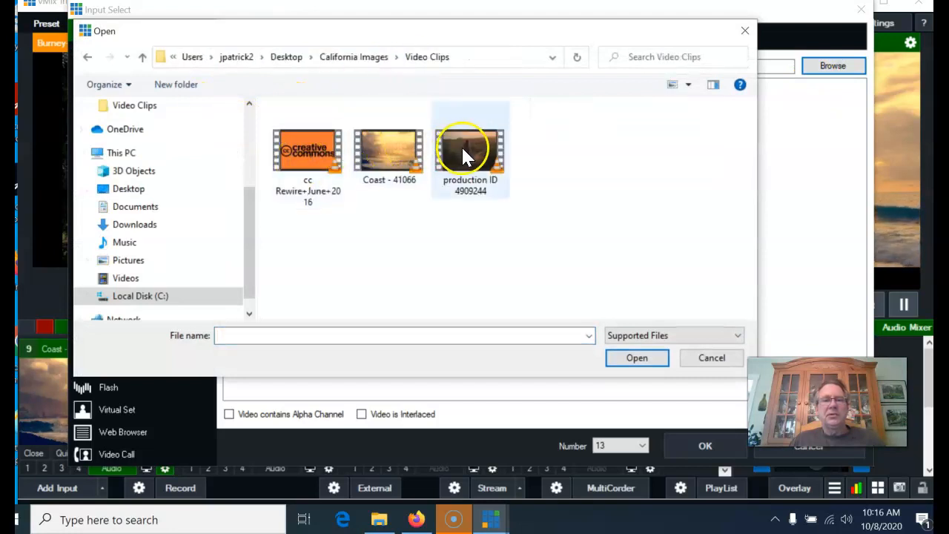
left_click(493, 156)
left_click(636, 359)
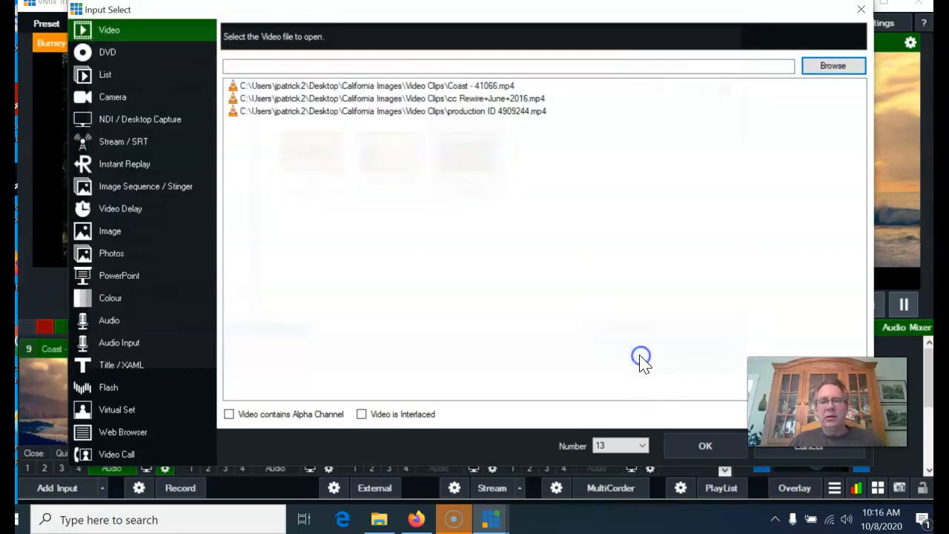
left_click(688, 437)
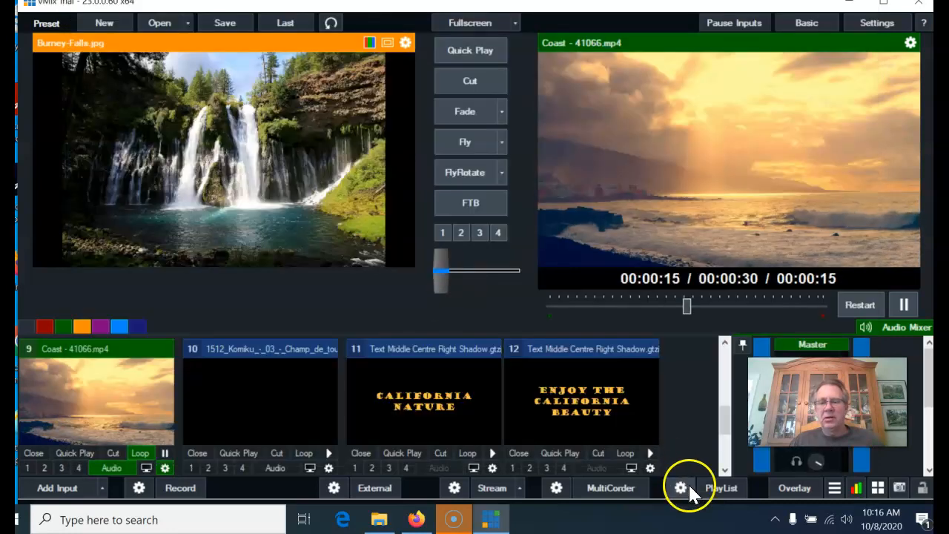
- Review all the inputs and their category colours, including the newly added production ID 4909244 clip
scroll(323, 403, "down", 2)
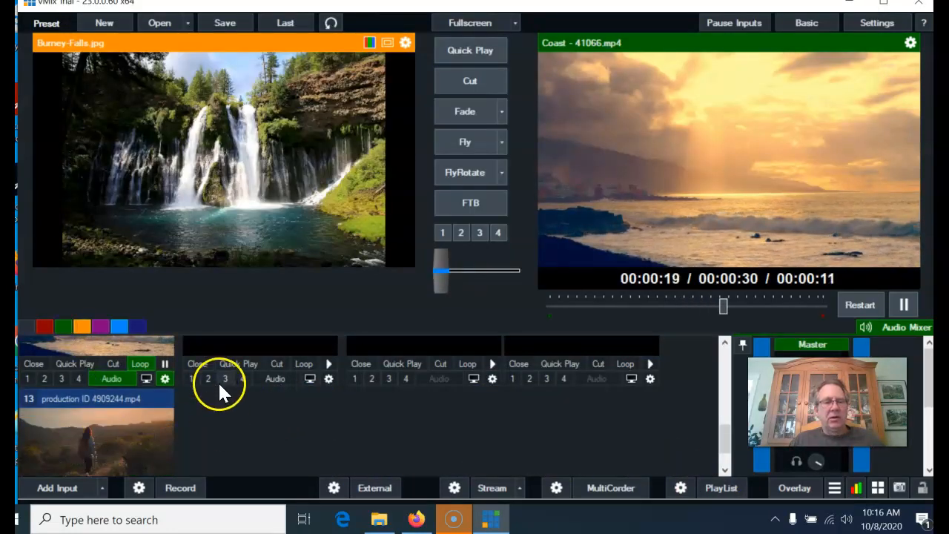
scroll(218, 381, "up", 3)
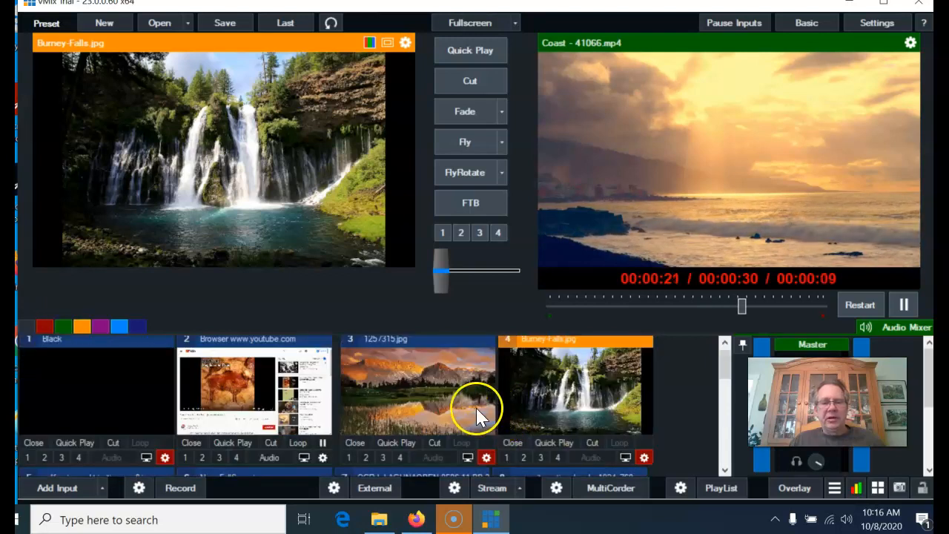
scroll(452, 428, "down", 1)
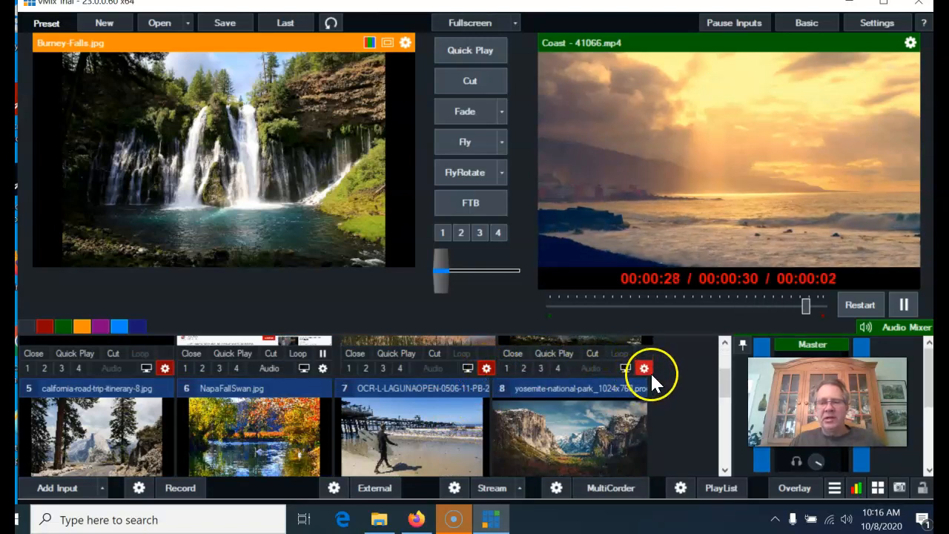
scroll(650, 371, "down", 2)
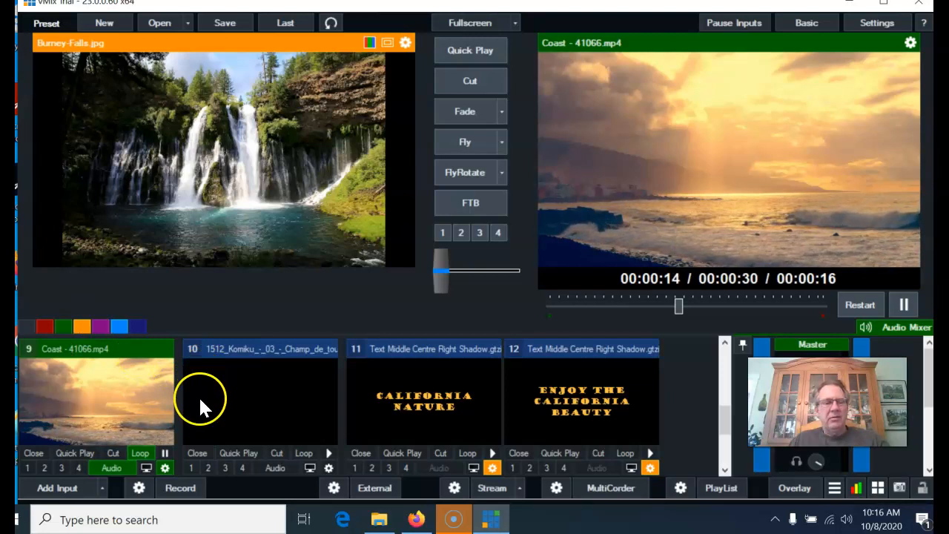
scroll(199, 397, "down", 1)
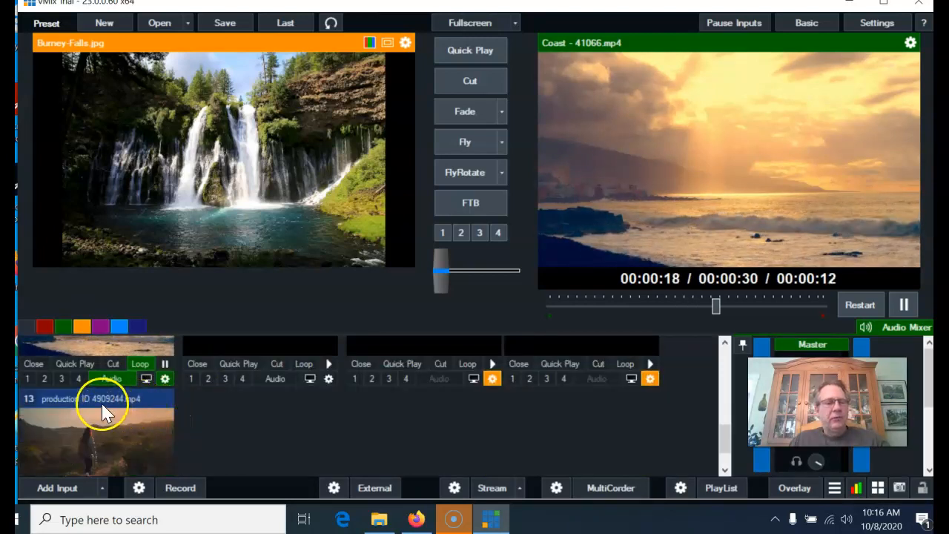
scroll(89, 429, "down", 1)
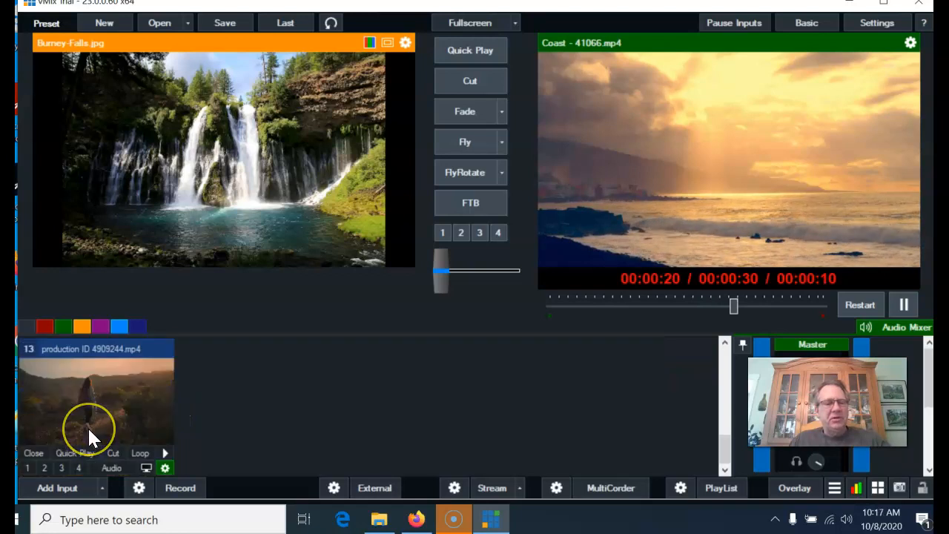
scroll(89, 429, "up", 1)
scroll(88, 428, "up", 2)
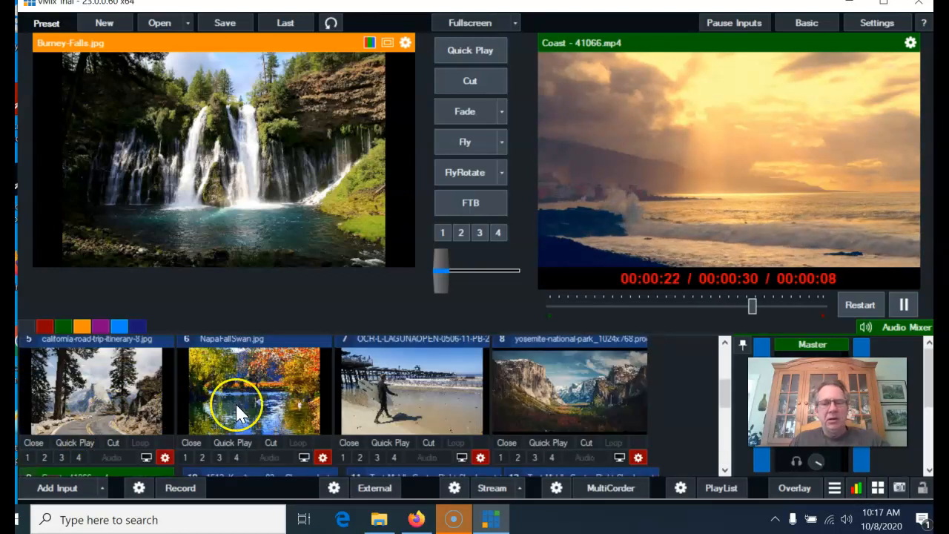
scroll(235, 402, "down", 1)
scroll(236, 401, "up", 1)
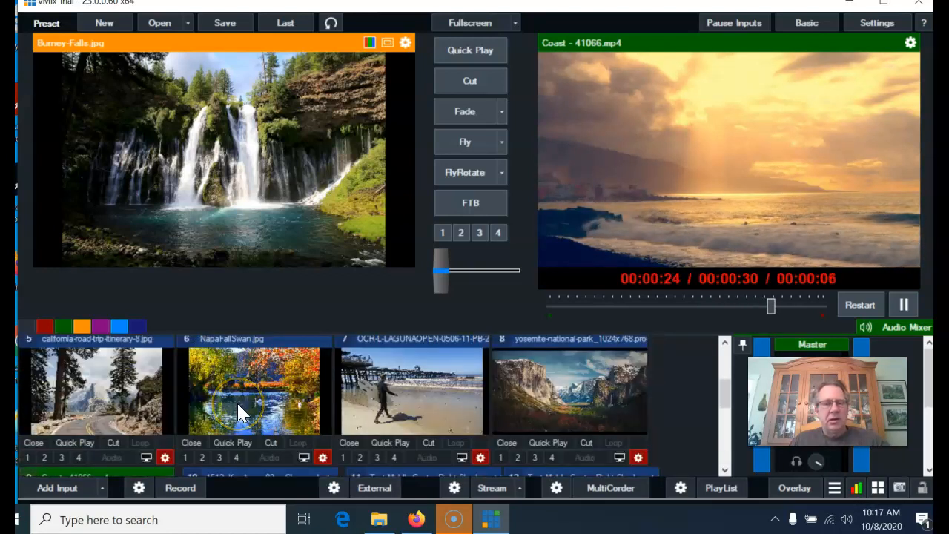
scroll(237, 401, "down", 1)
scroll(239, 390, "down", 1)
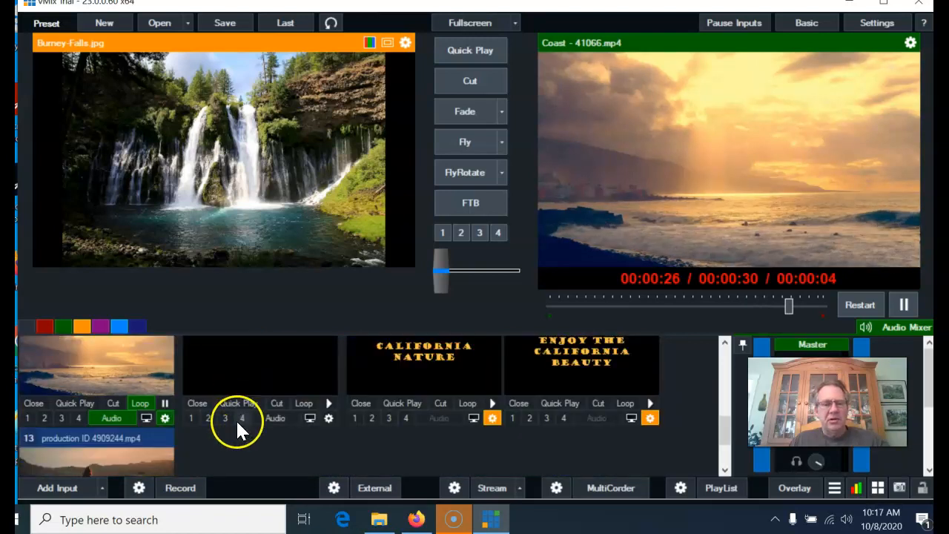
scroll(236, 419, "down", 1)
scroll(232, 419, "up", 1)
scroll(232, 419, "down", 1)
scroll(230, 412, "up", 1)
scroll(230, 406, "up", 1)
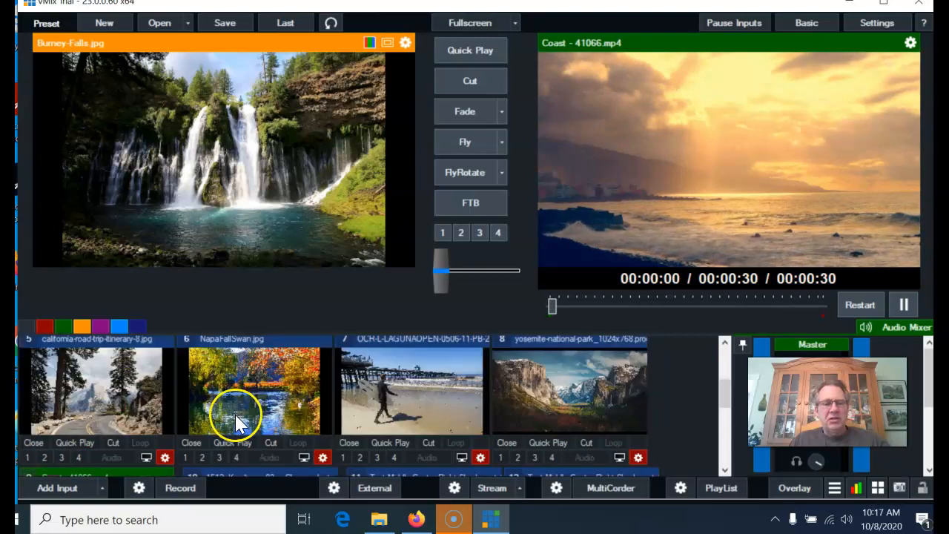
- Put the Komiku Champ_de_tournesol mp3 input in preview and rename it Music
scroll(236, 412, "down", 1)
left_click(240, 407)
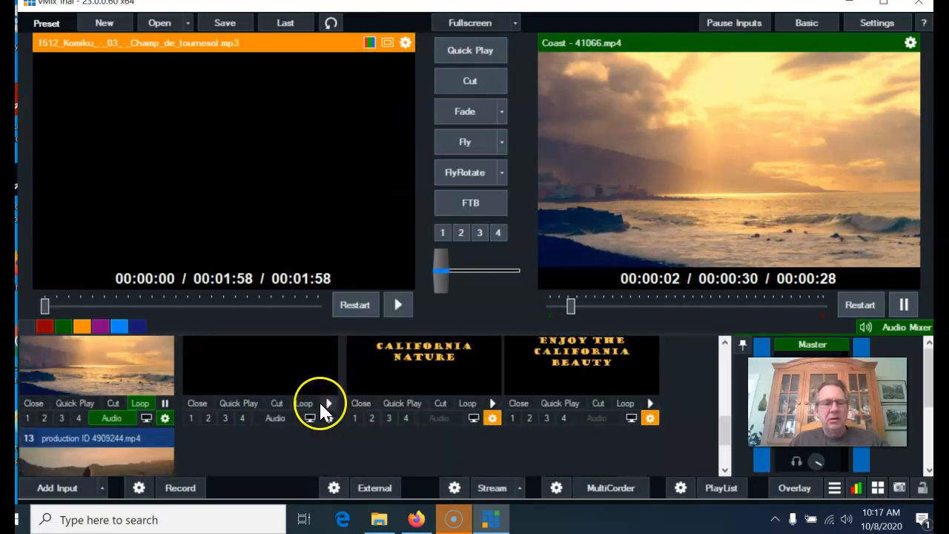
left_click(329, 417)
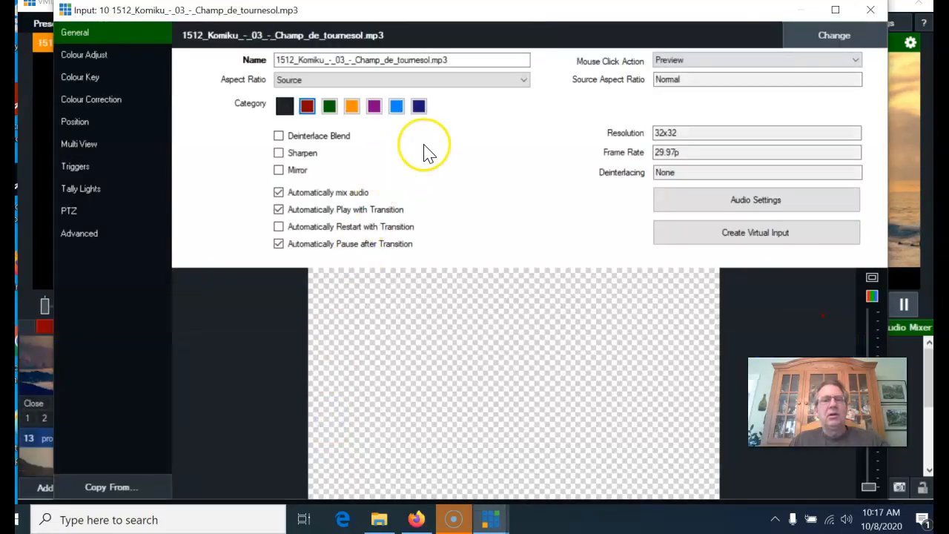
left_click_drag(460, 62, 130, 57)
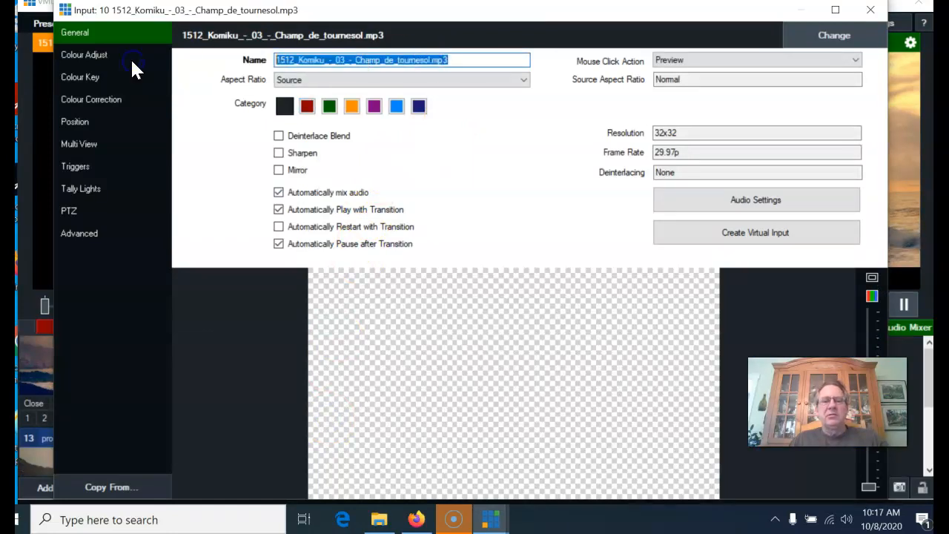
type("Music")
left_click(870, 10)
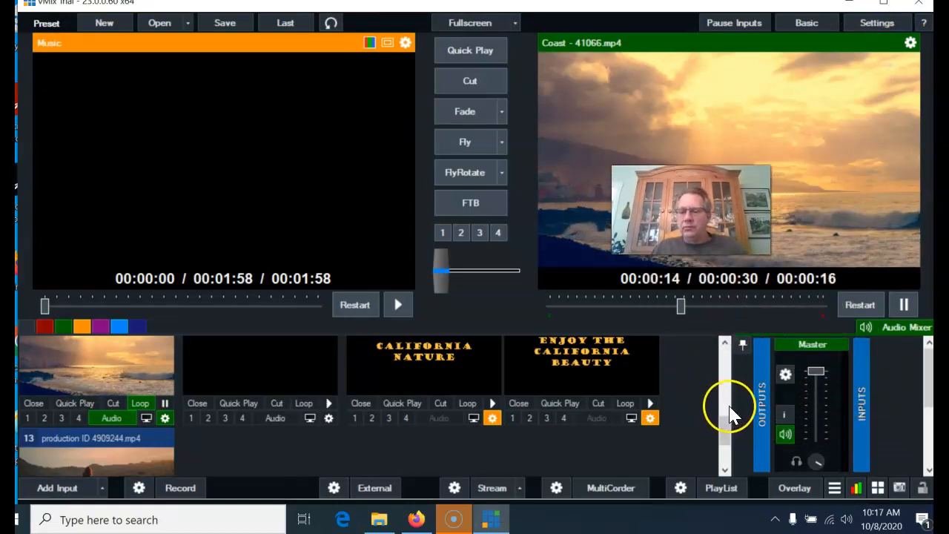
left_click_drag(731, 403, 614, 402)
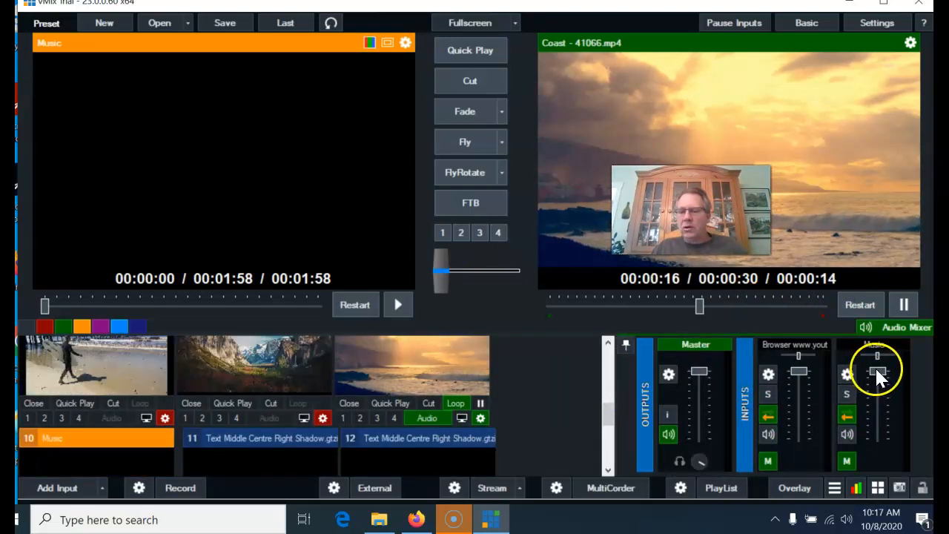
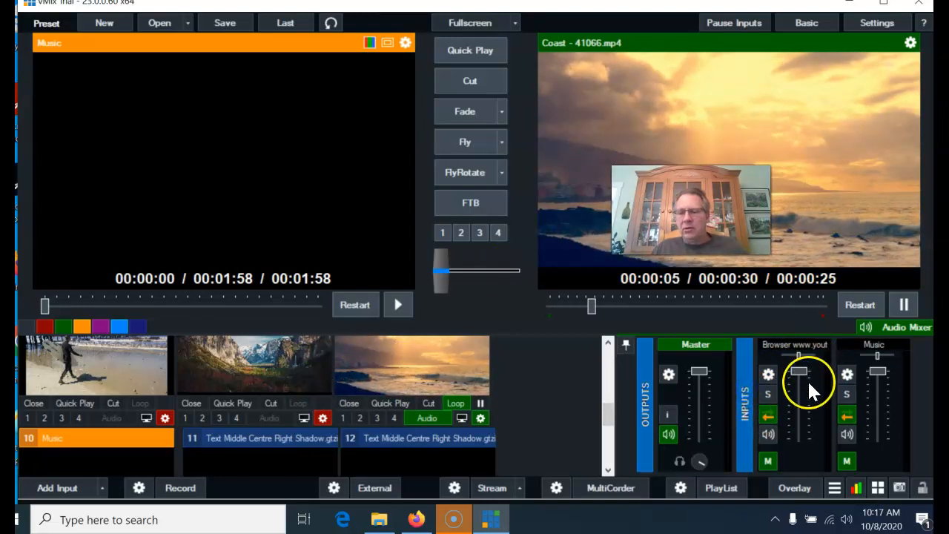
left_click(770, 346)
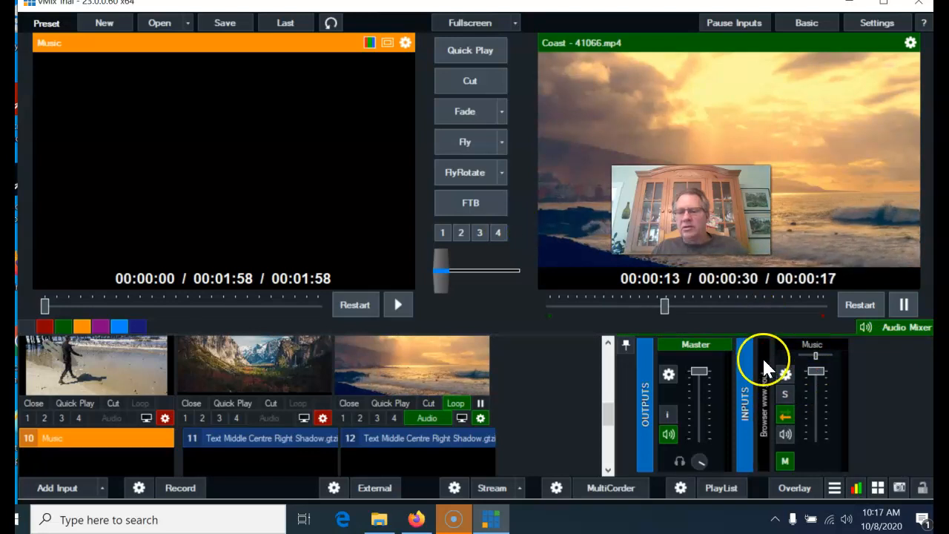
left_click(763, 358)
left_click(778, 347)
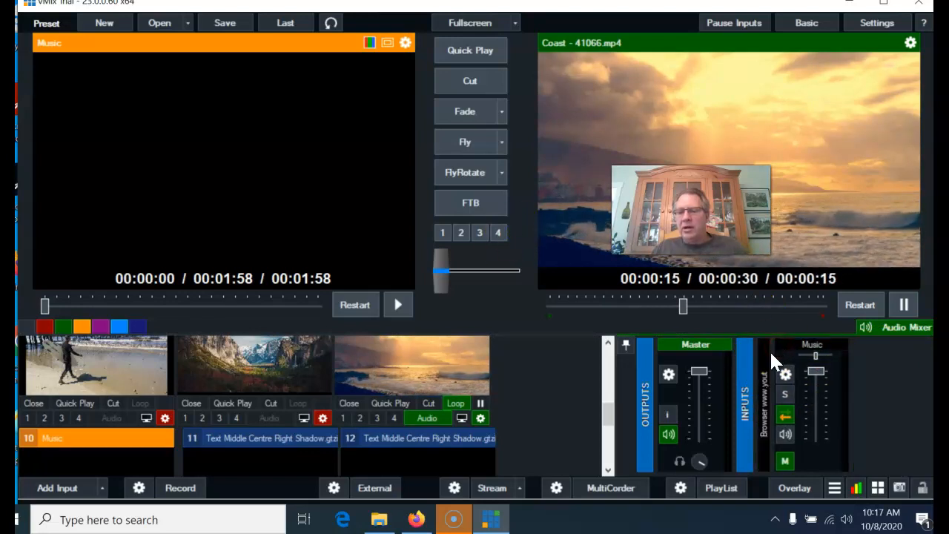
left_click(792, 348)
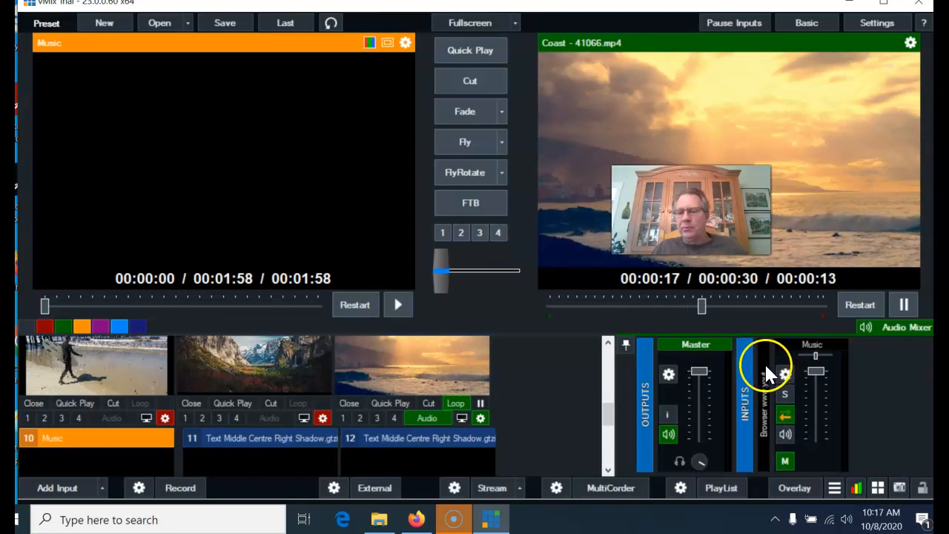
left_click(764, 363)
left_click(788, 349)
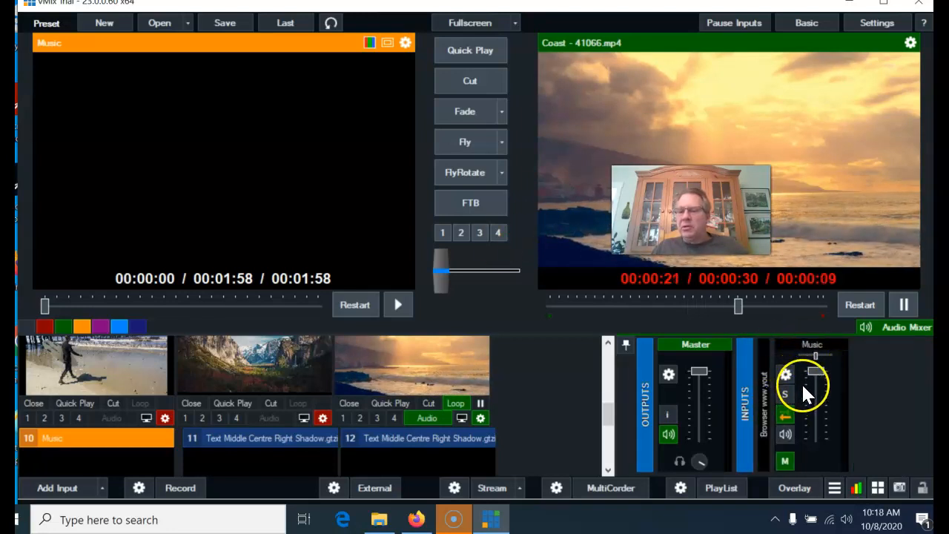
mouse_move(812, 381)
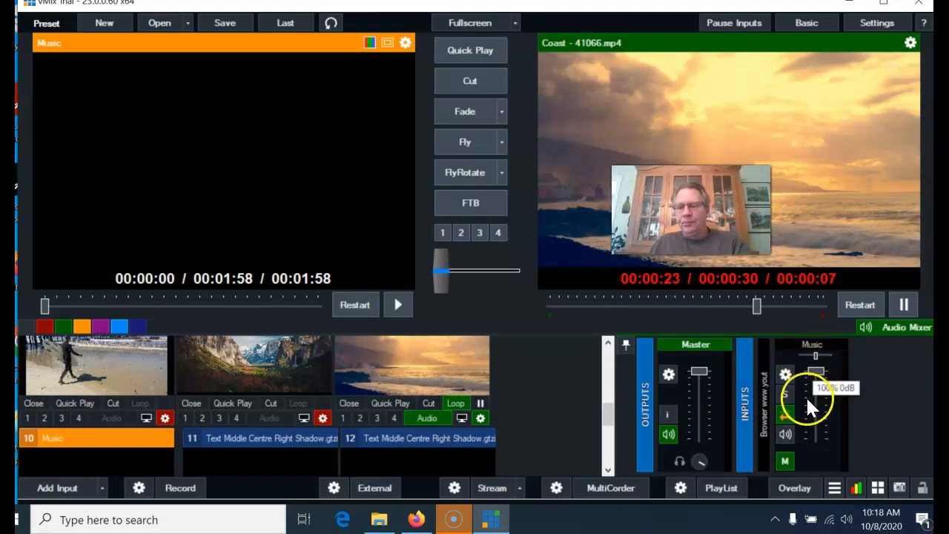
- Filter the input list to the red category and look through its images
left_click(40, 327)
scroll(204, 369, "up", 3)
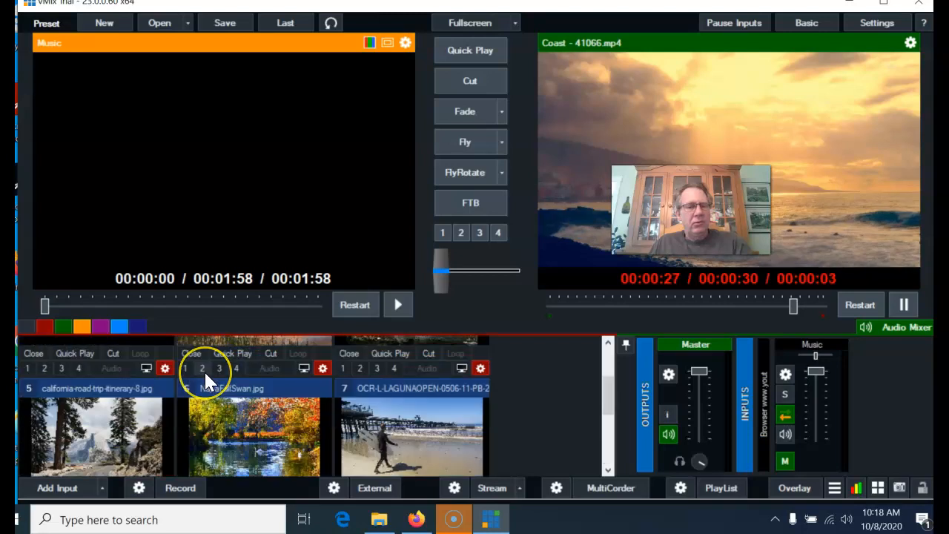
scroll(203, 365, "down", 2)
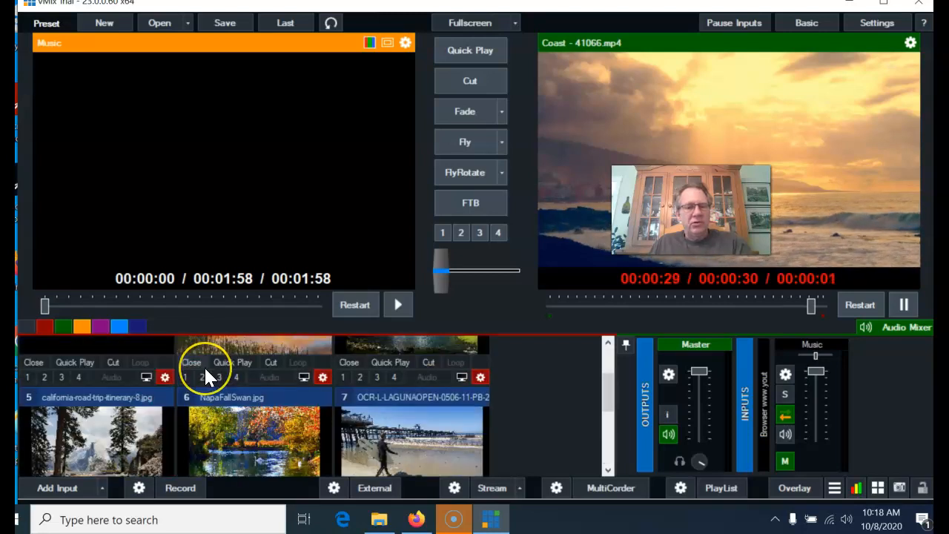
- Browse the red-category inputs down to the Yosemite image and return to the start of the list
scroll(204, 365, "up", 2)
scroll(204, 365, "down", 3)
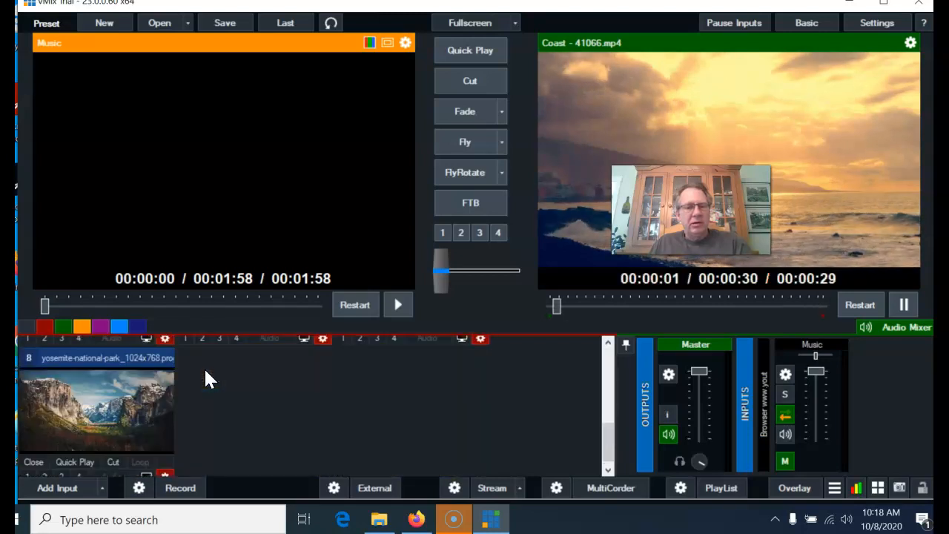
scroll(201, 370, "up", 2)
scroll(200, 374, "down", 1)
scroll(199, 375, "up", 2)
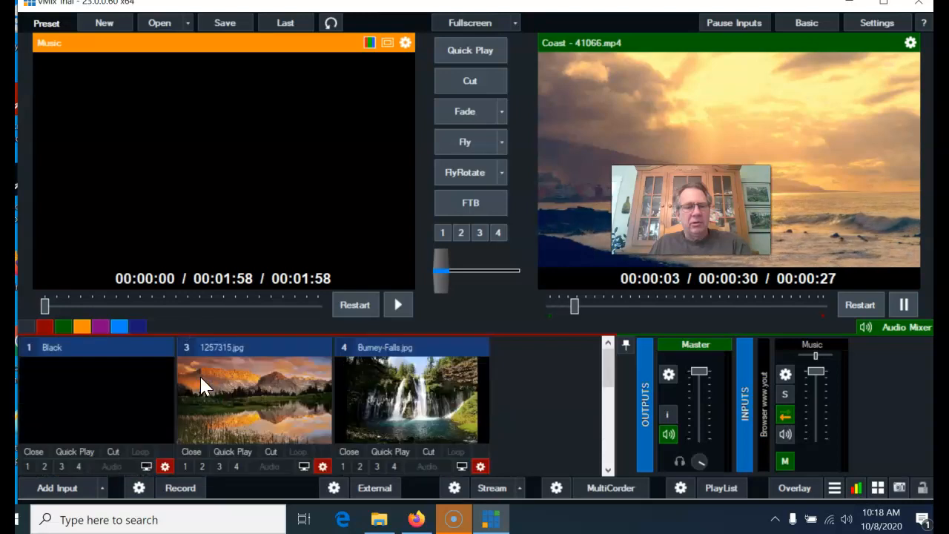
- Show all inputs again and assign the Music input to the red category
left_click(33, 321)
scroll(213, 367, "down", 4)
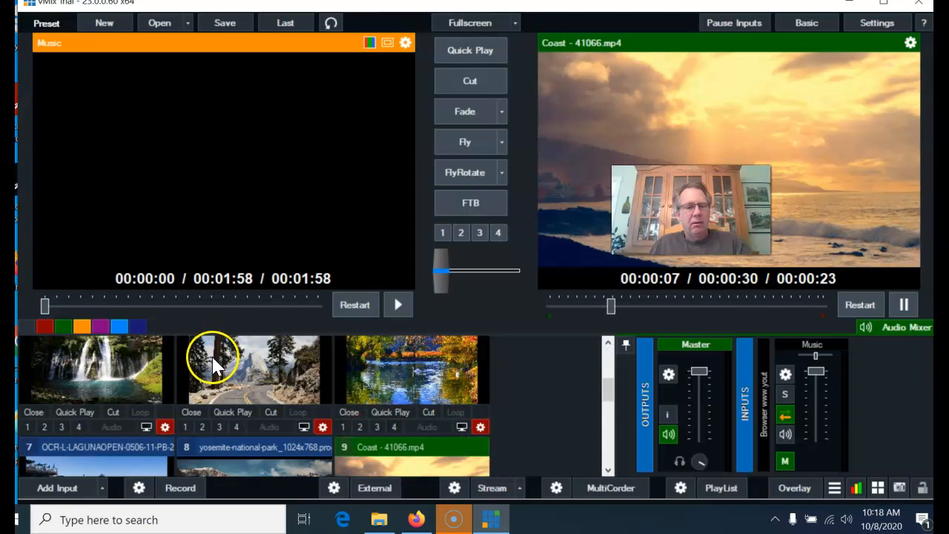
scroll(206, 384, "down", 2)
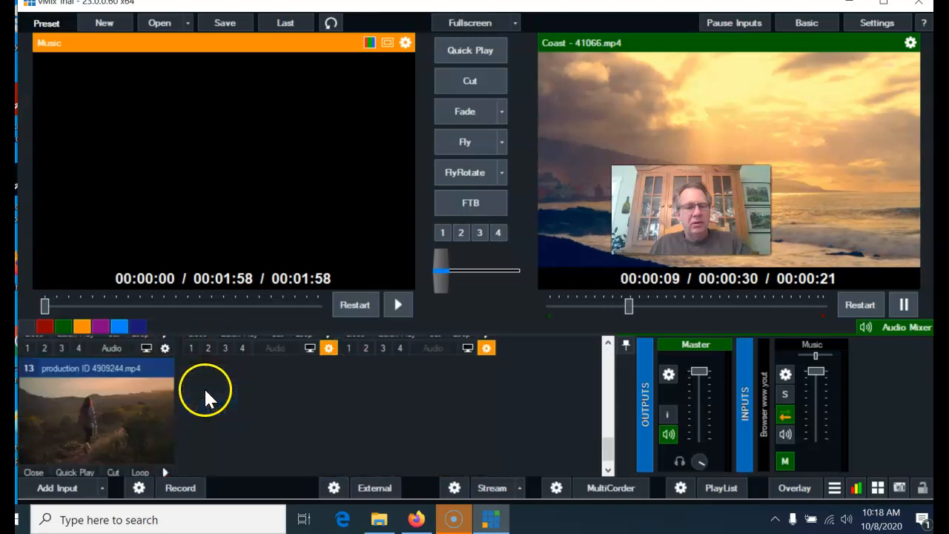
left_click(605, 436)
left_click_drag(603, 438, 598, 422)
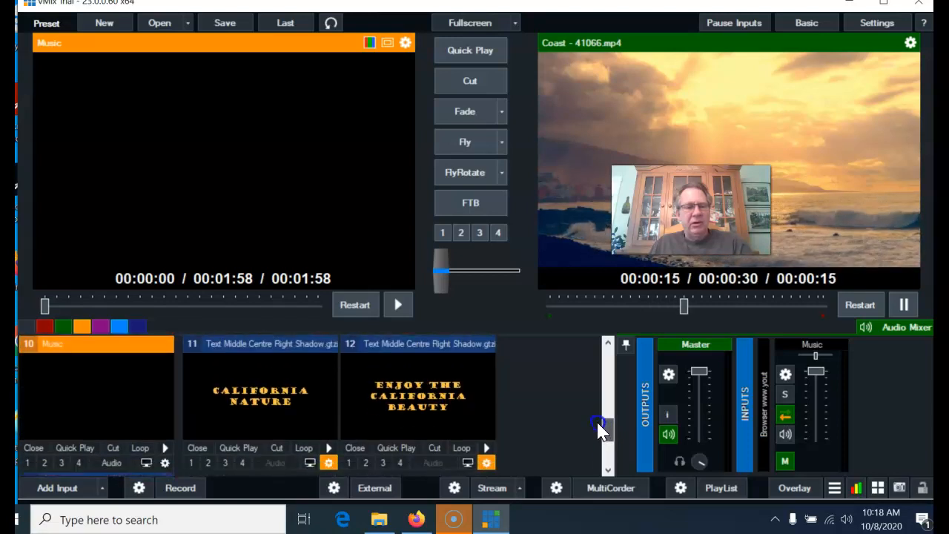
left_click(166, 459)
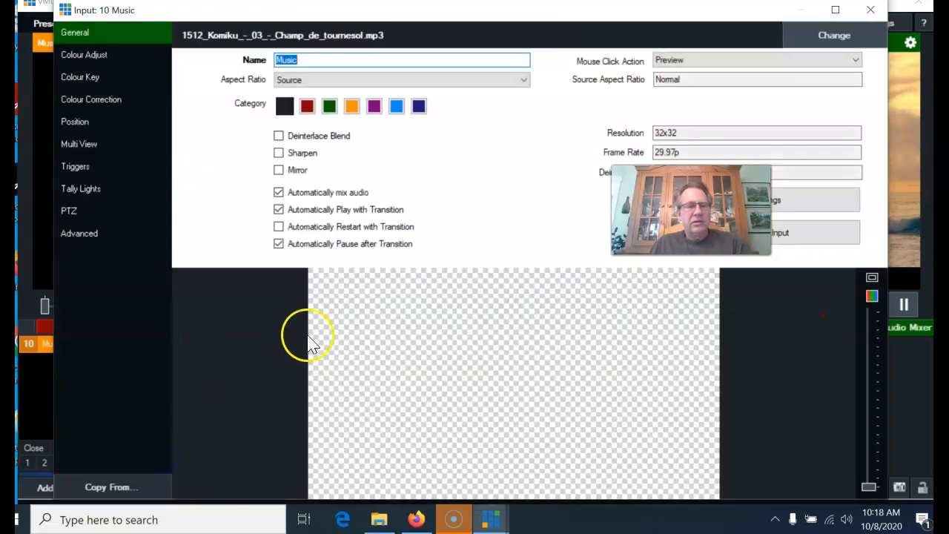
left_click(307, 106)
left_click(871, 9)
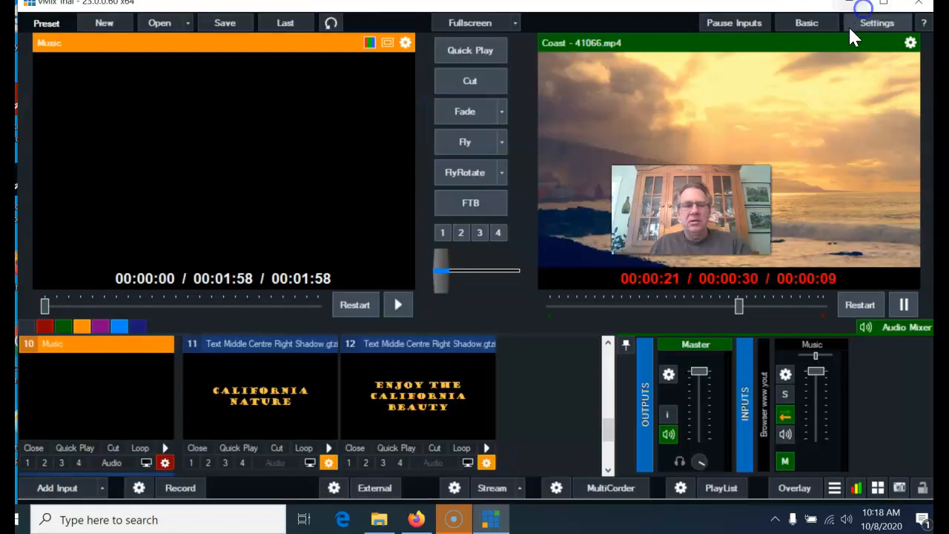
- Filter the input list to the red category and move the Music input to position 2, directly after Black
left_click_drag(45, 337, 227, 430)
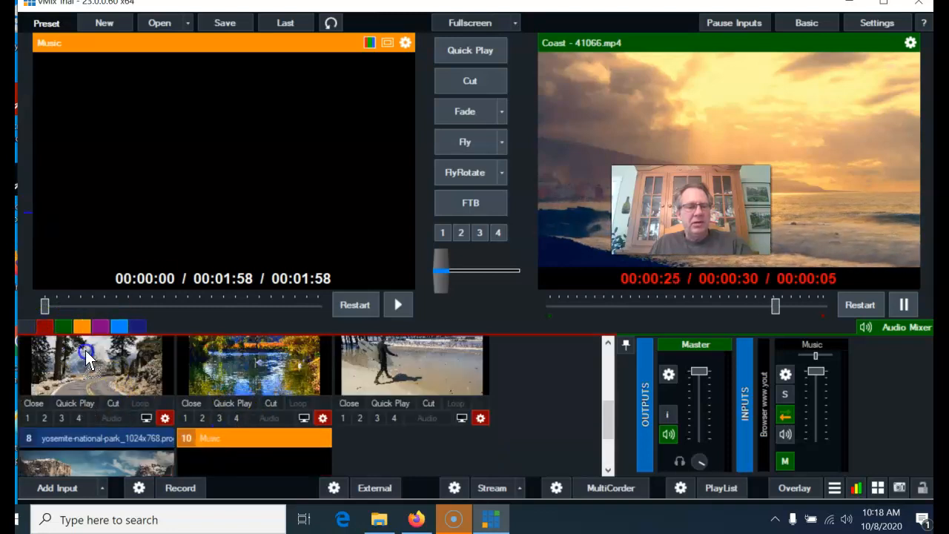
left_click_drag(88, 356, 44, 347)
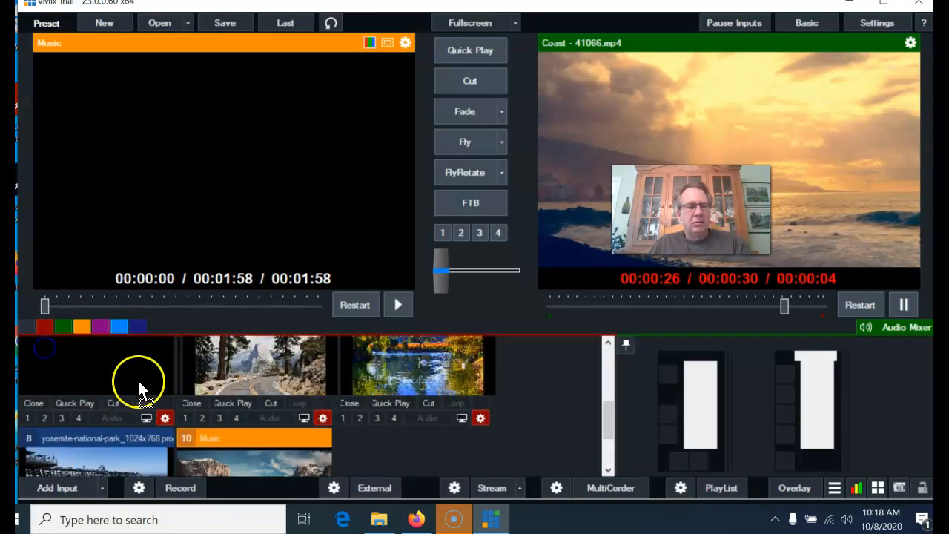
scroll(175, 420, "up", 3)
scroll(113, 442, "down", 3)
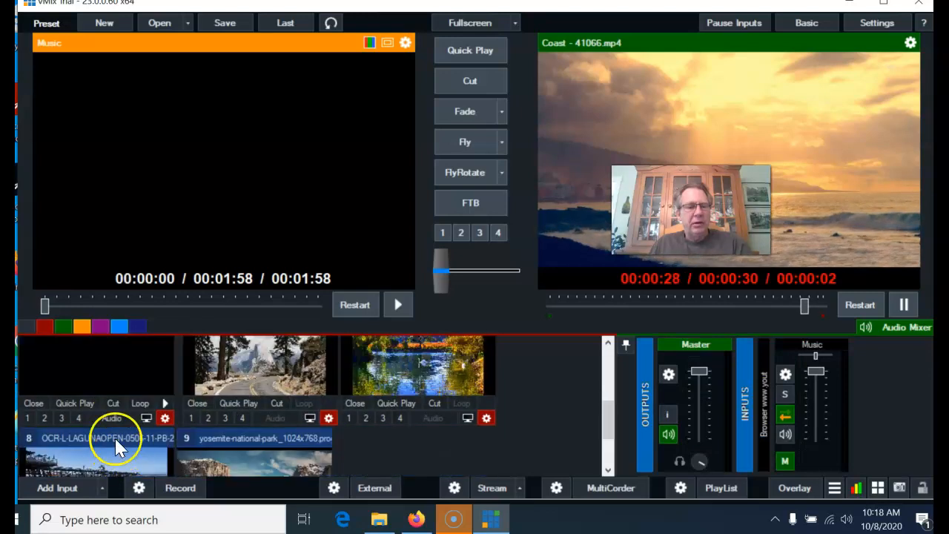
scroll(113, 437, "up", 3)
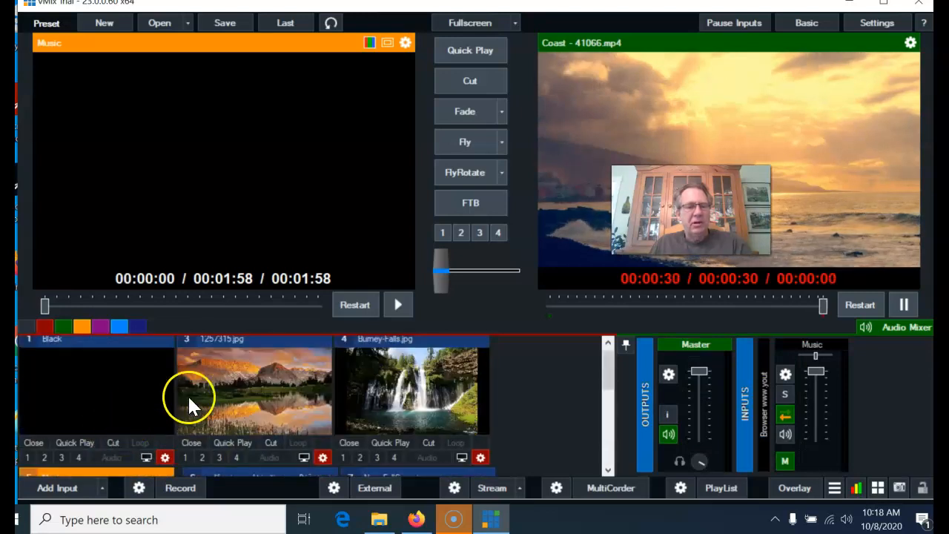
left_click_drag(132, 472, 173, 359)
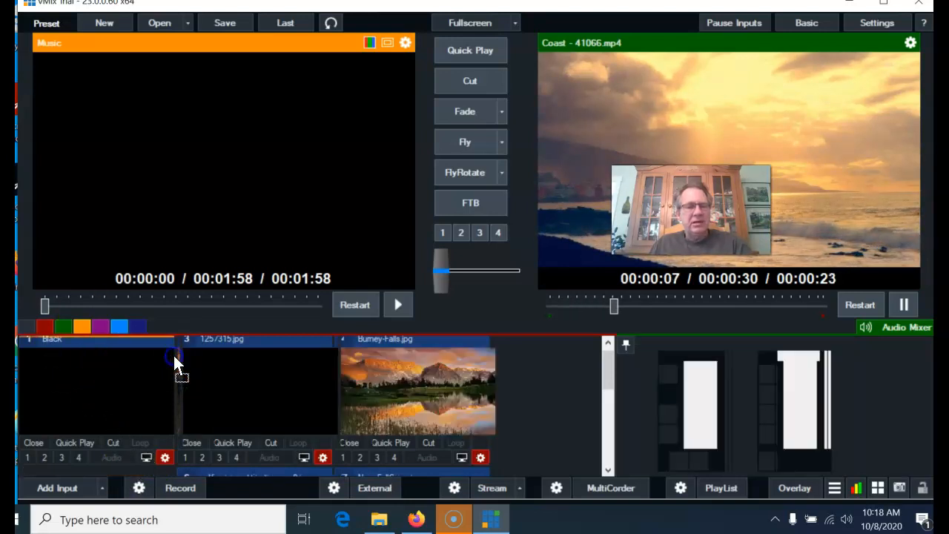
left_click(104, 342)
left_click_drag(279, 340, 314, 351)
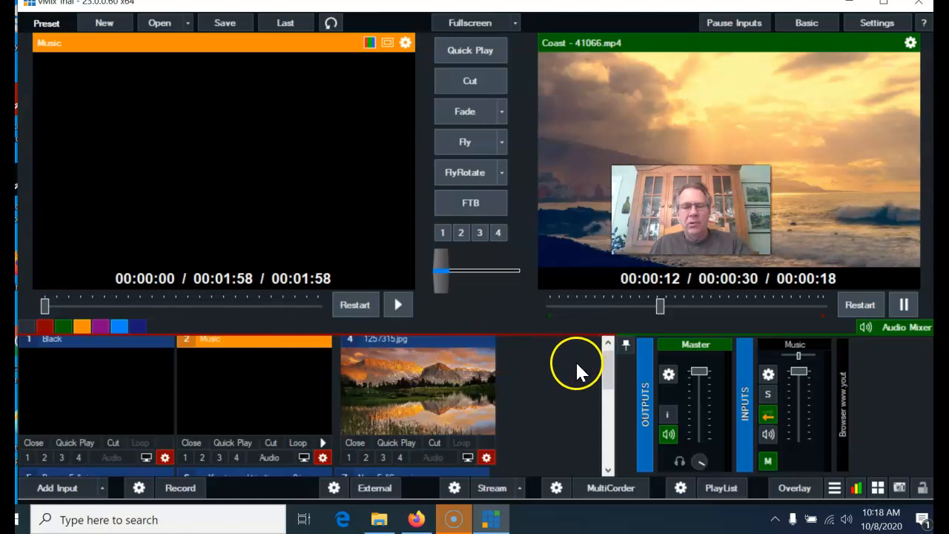
- Check the order of the Music input and the California images within the red category
scroll(572, 361, "down", 2)
scroll(560, 370, "down", 2)
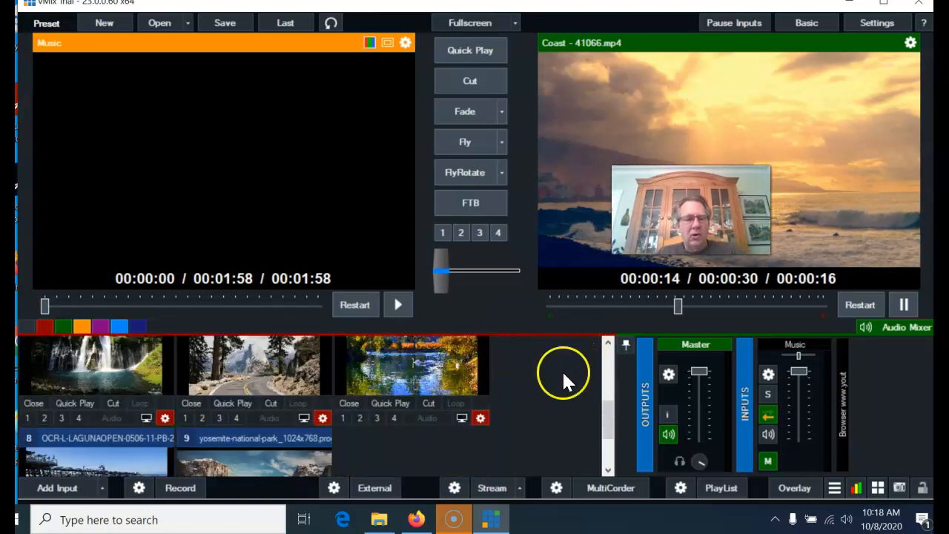
scroll(562, 370, "up", 4)
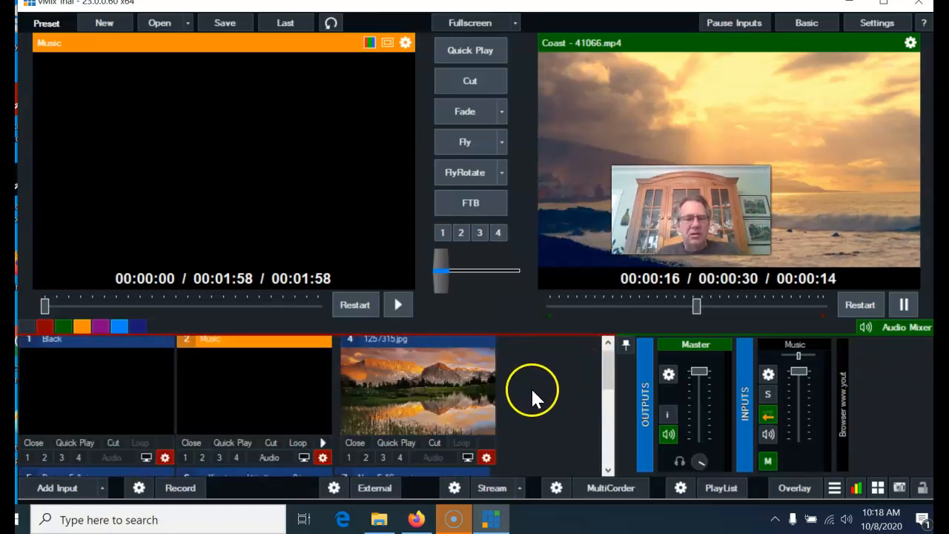
scroll(452, 384, "down", 2)
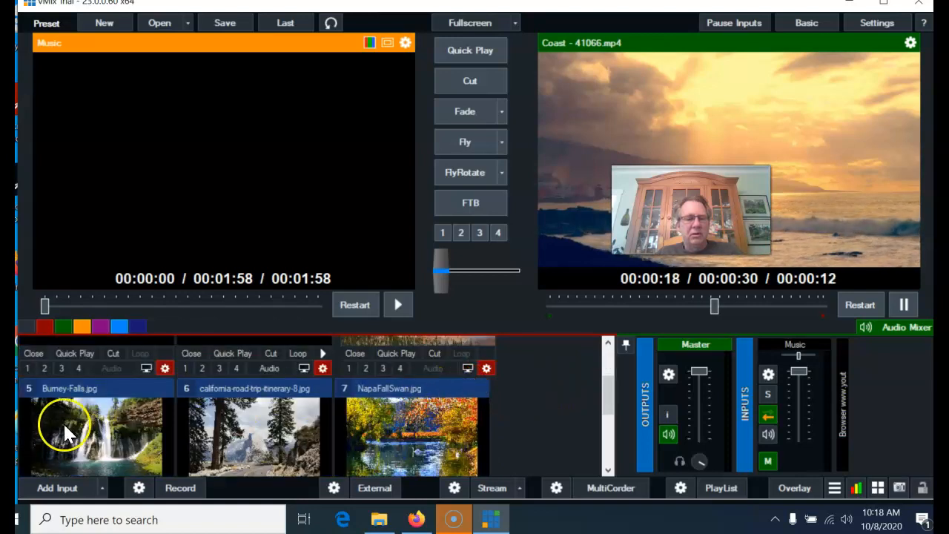
scroll(406, 424, "down", 2)
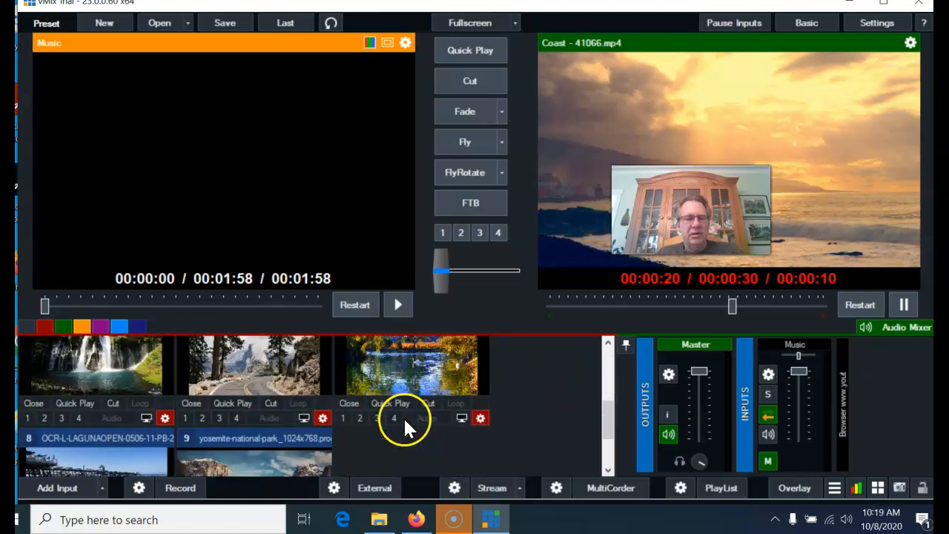
scroll(297, 444, "down", 2)
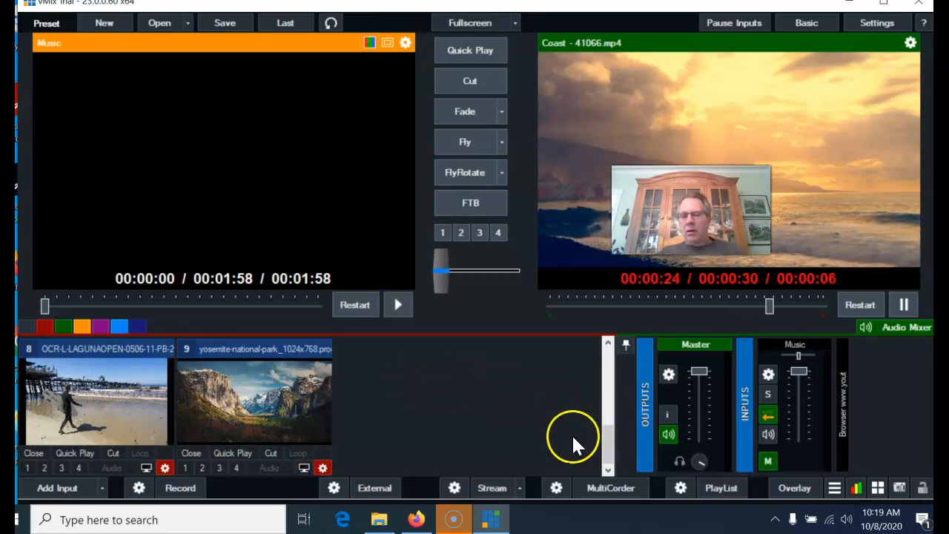
left_click_drag(601, 436, 591, 400)
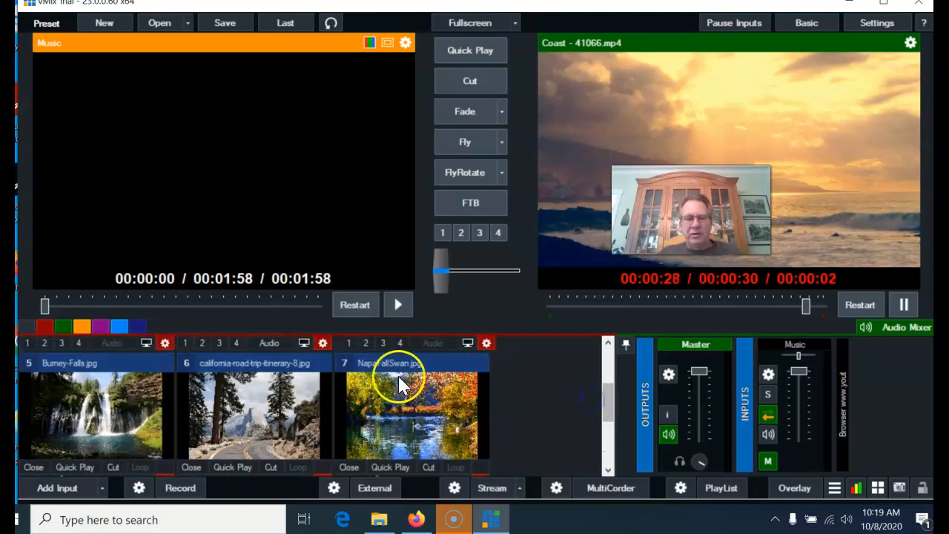
scroll(597, 404, "down", 2)
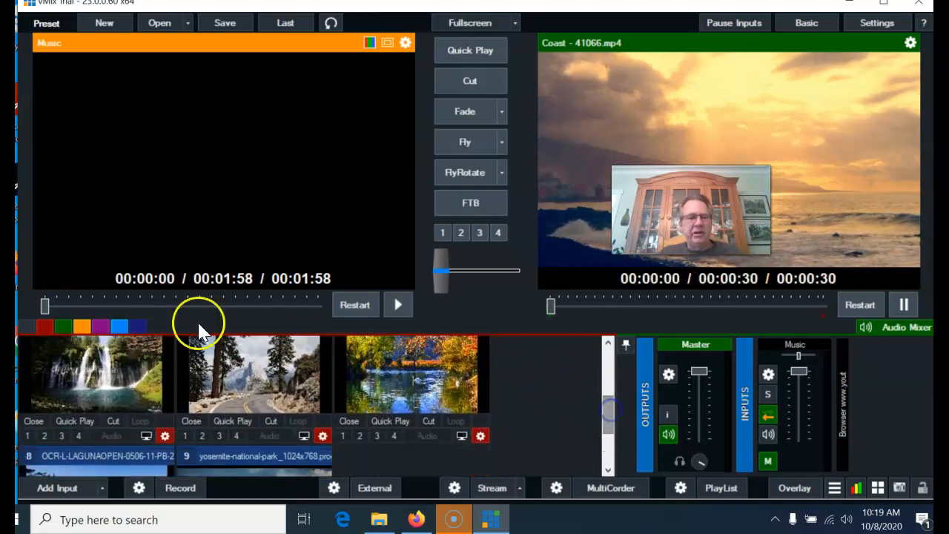
- Filter the inputs by the green, orange and purple categories in turn, and return to the red category
left_click(64, 326)
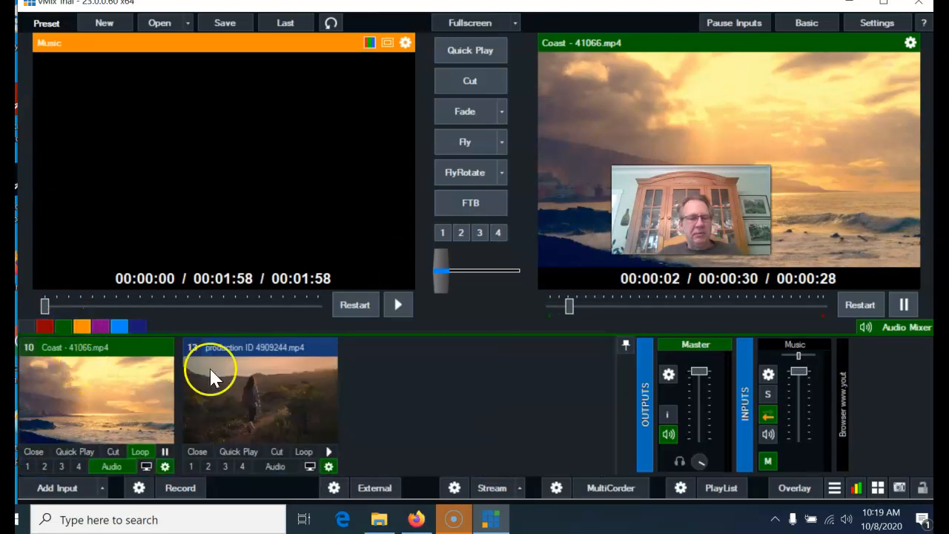
left_click(82, 326)
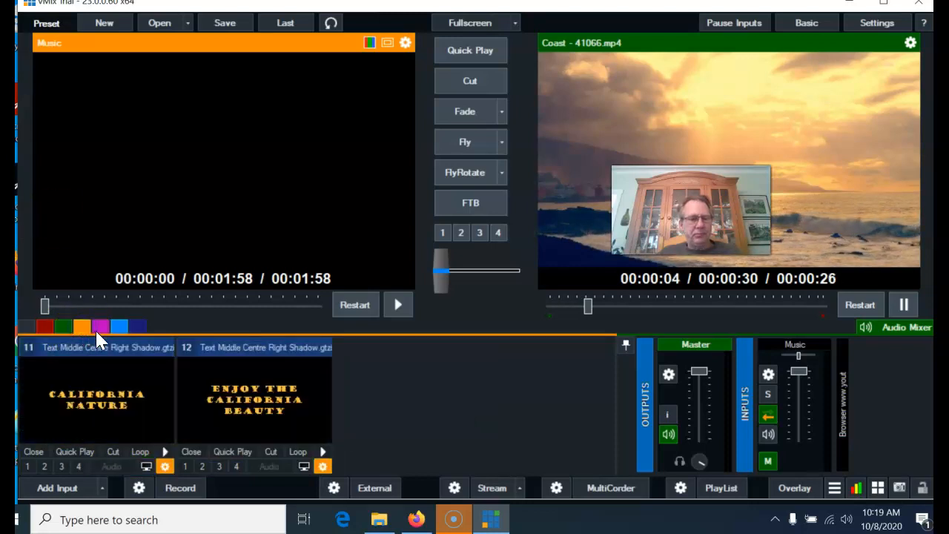
left_click(96, 328)
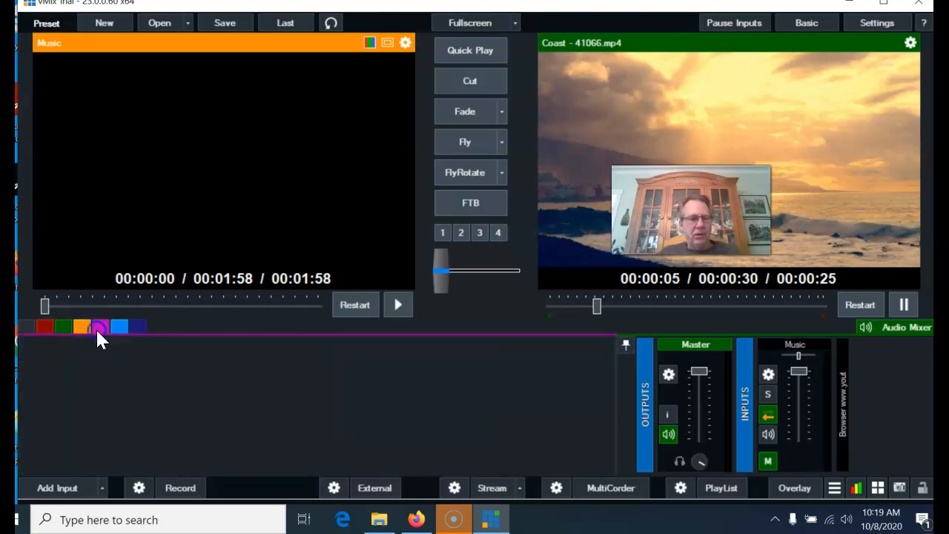
left_click(41, 328)
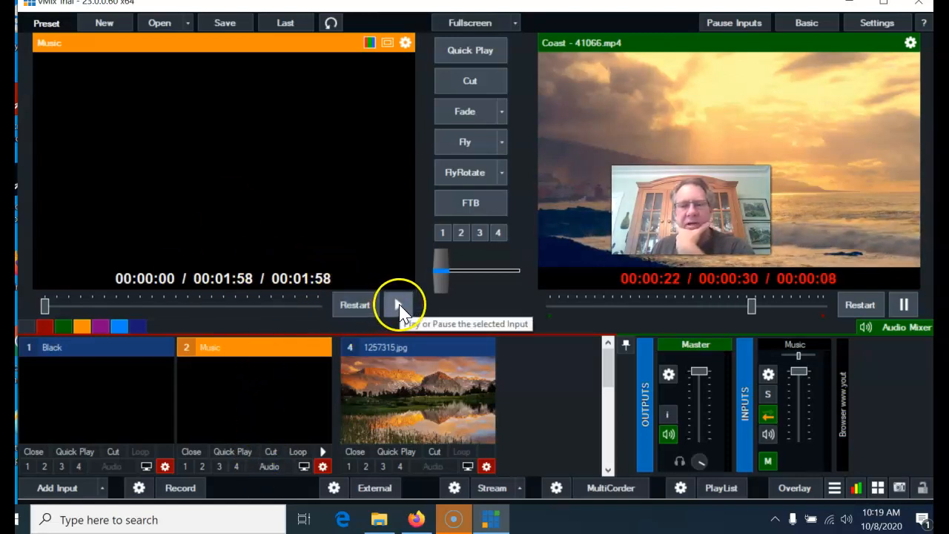
- Start playing the Music input and switch its audio on and off from the input's own controls
left_click(322, 452)
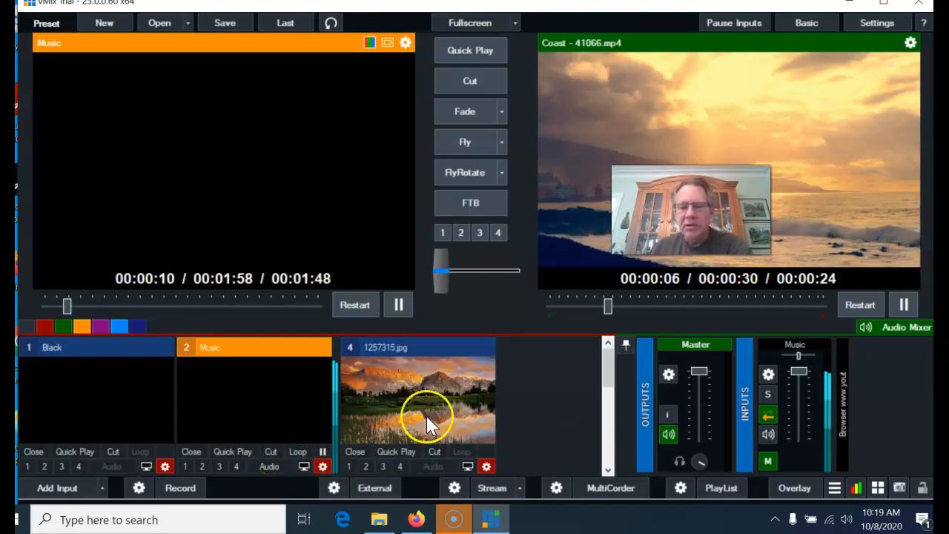
left_click(271, 470)
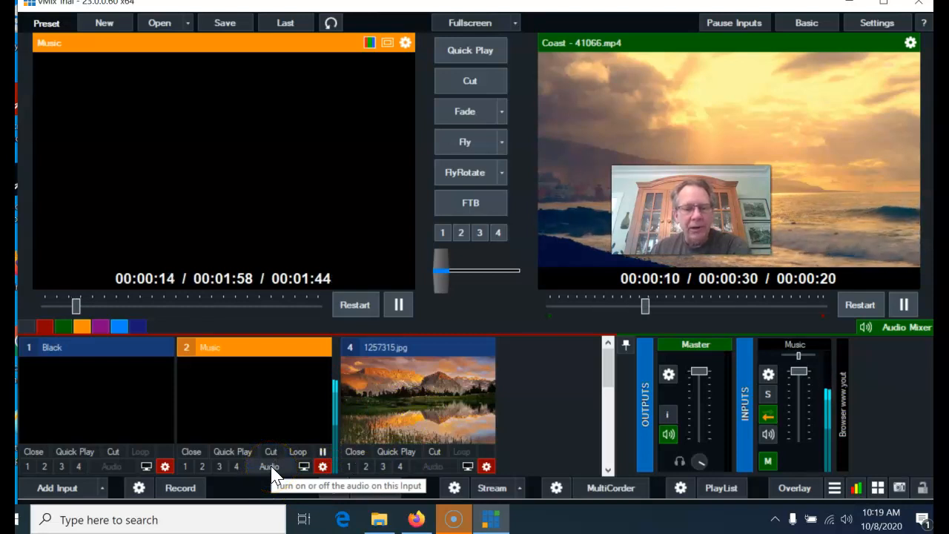
left_click(271, 468)
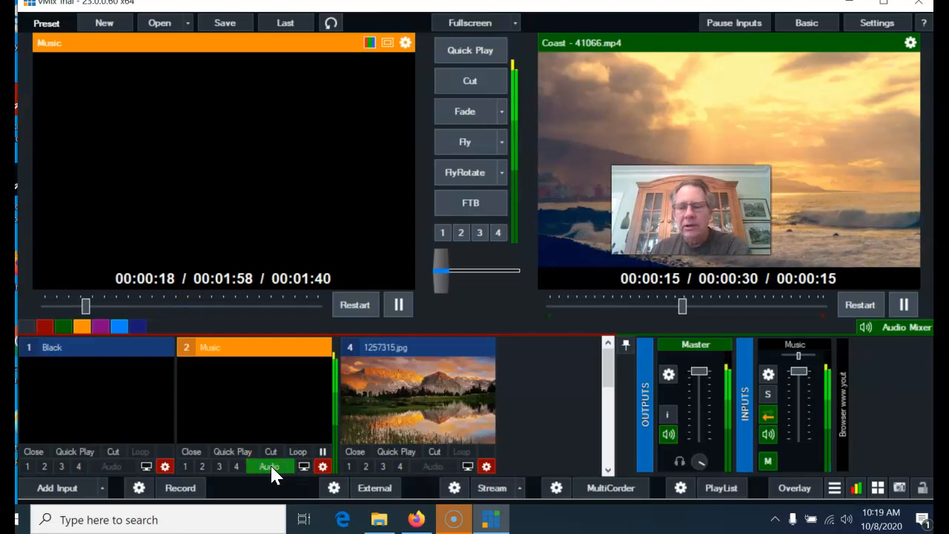
left_click(272, 467)
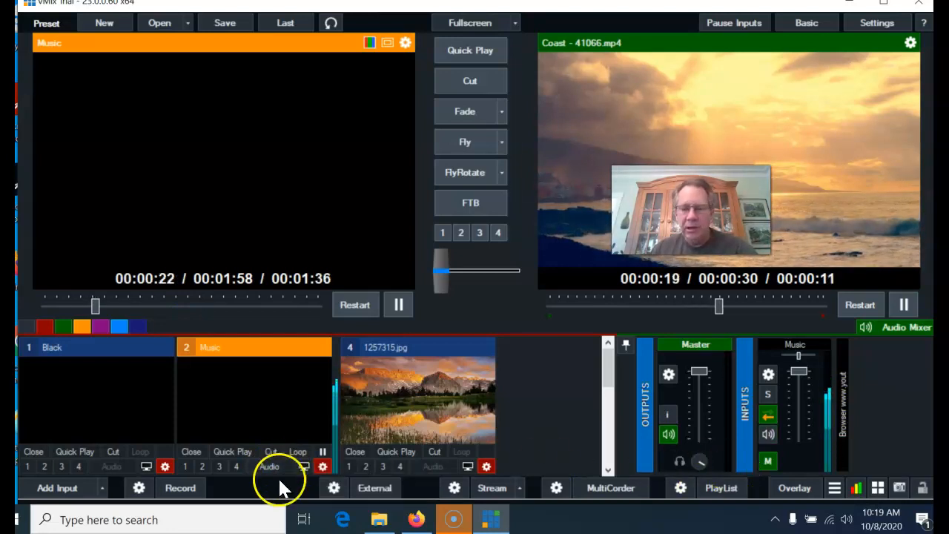
- Toggle the Music channel's audio in the audio mixer, leave it on, and restart the track from the beginning
left_click(768, 436)
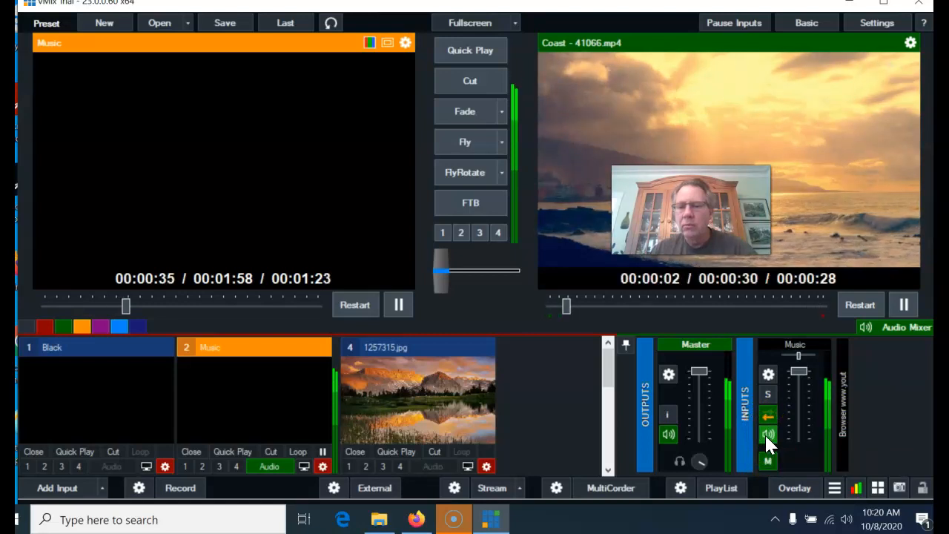
left_click(766, 434)
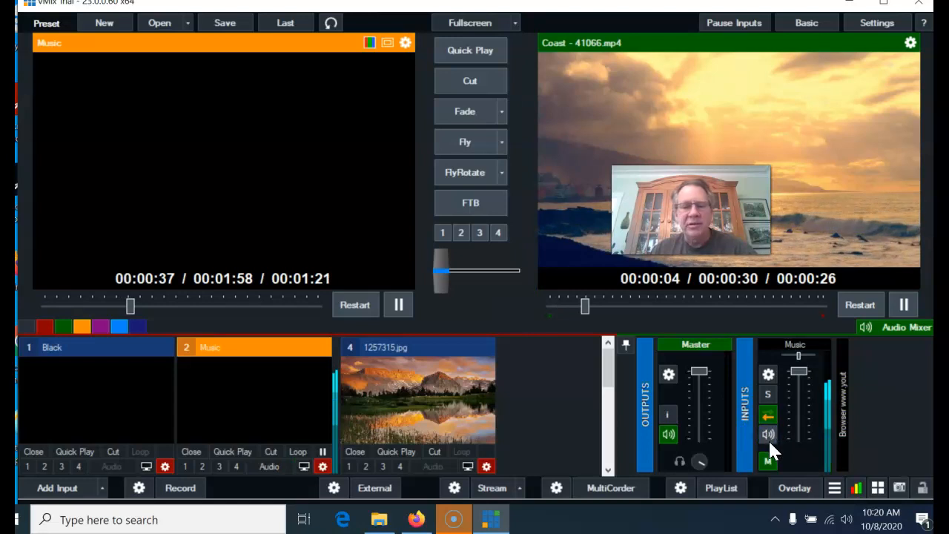
left_click(352, 306)
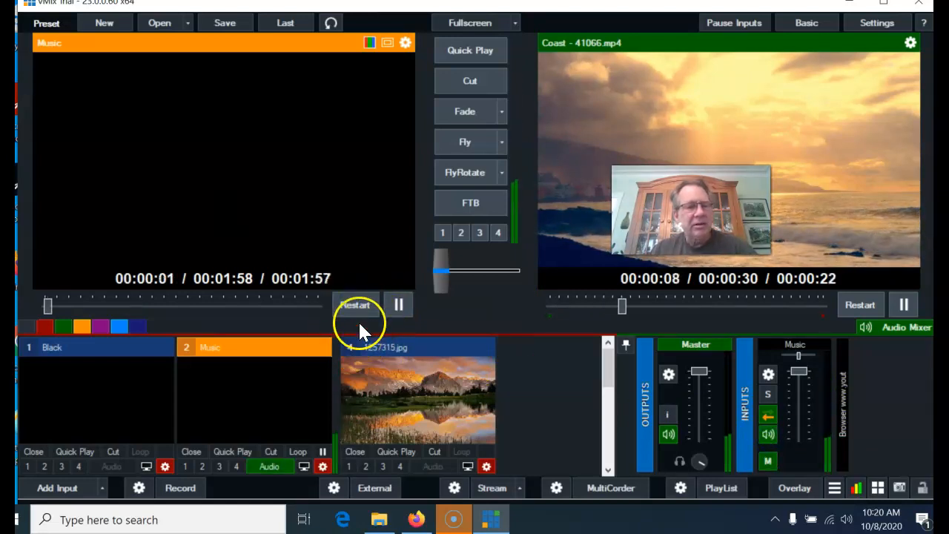
left_click(359, 305)
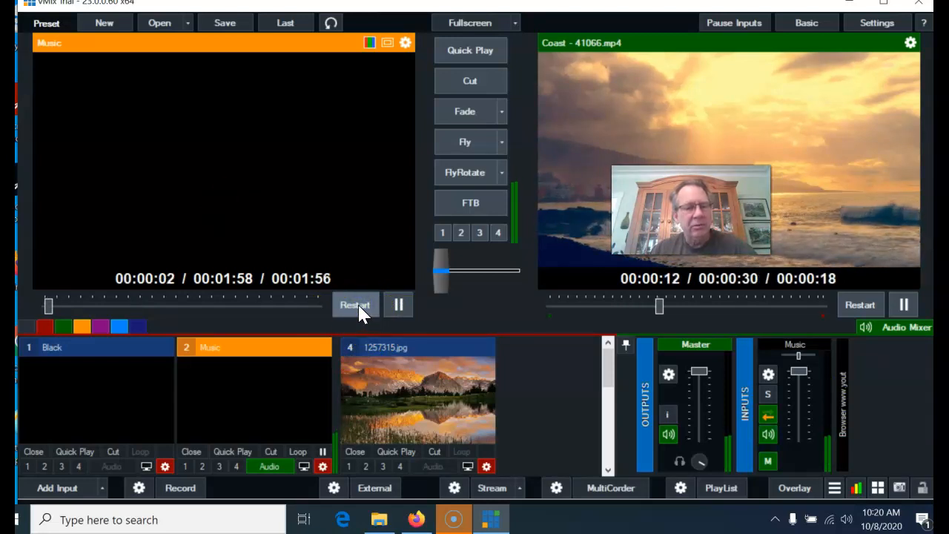
- Disable Automatically Play with Transition and Automatically Pause after Transition in the Music input's general settings
left_click(318, 467)
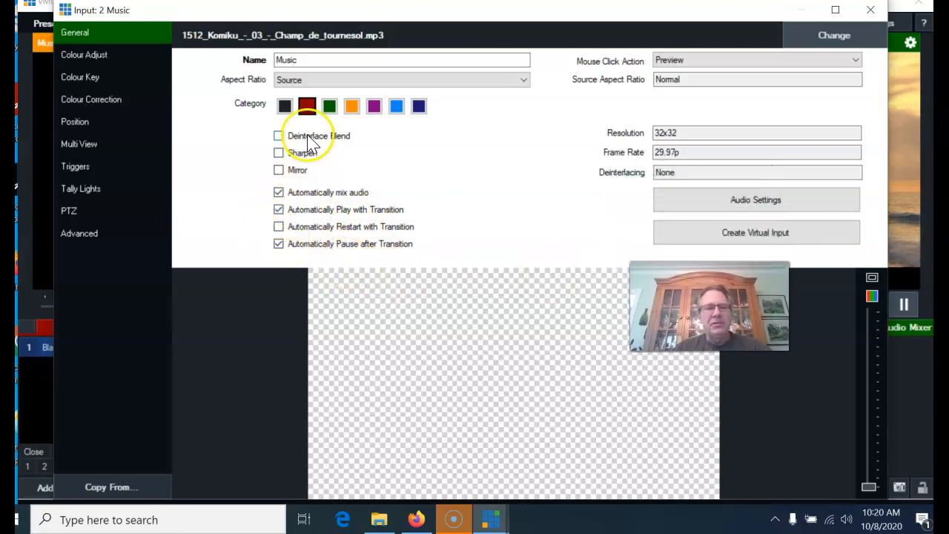
left_click(279, 210)
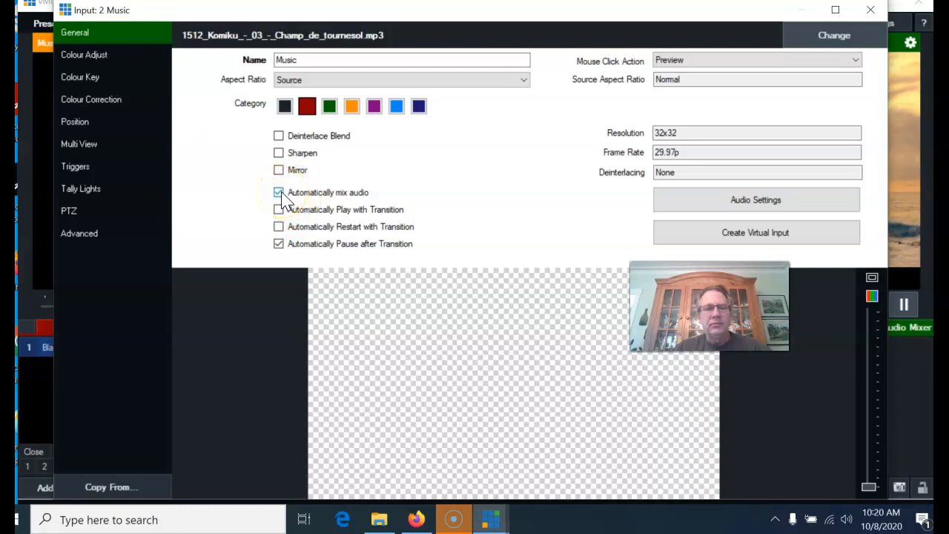
left_click(279, 245)
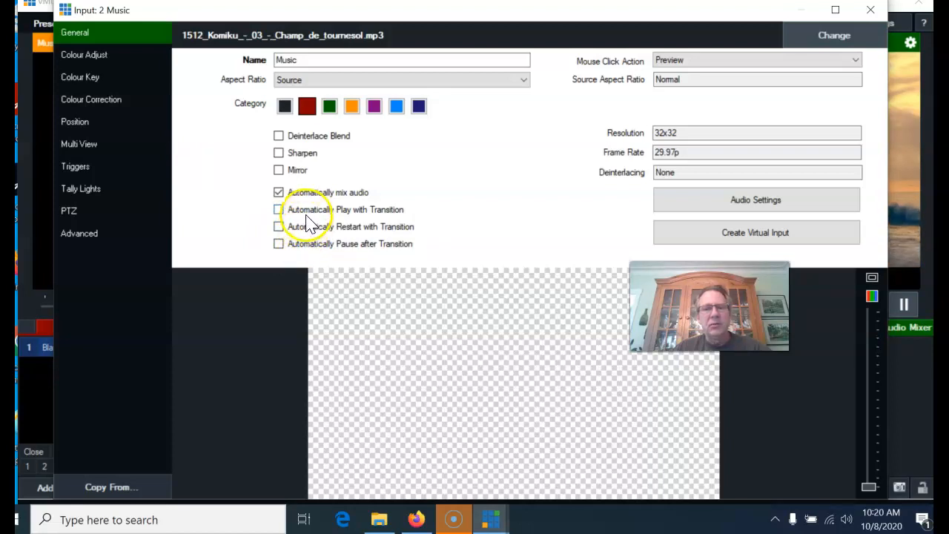
- Set the Music input's audio delay to -1000 milliseconds with the gain kept at 0 dB, and close its settings
left_click(732, 206)
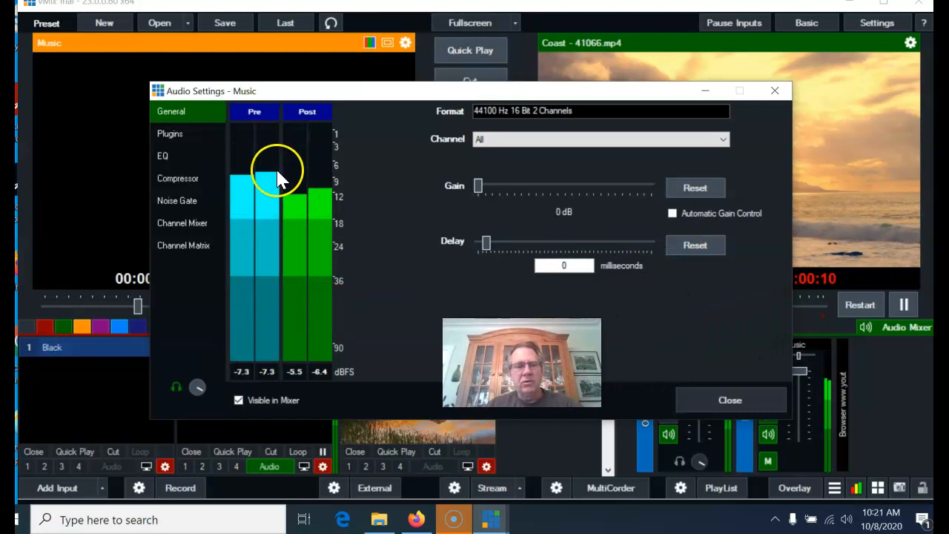
mouse_move(481, 186)
left_mouse_down()
mouse_move(613, 186)
mouse_move(484, 190)
left_mouse_up()
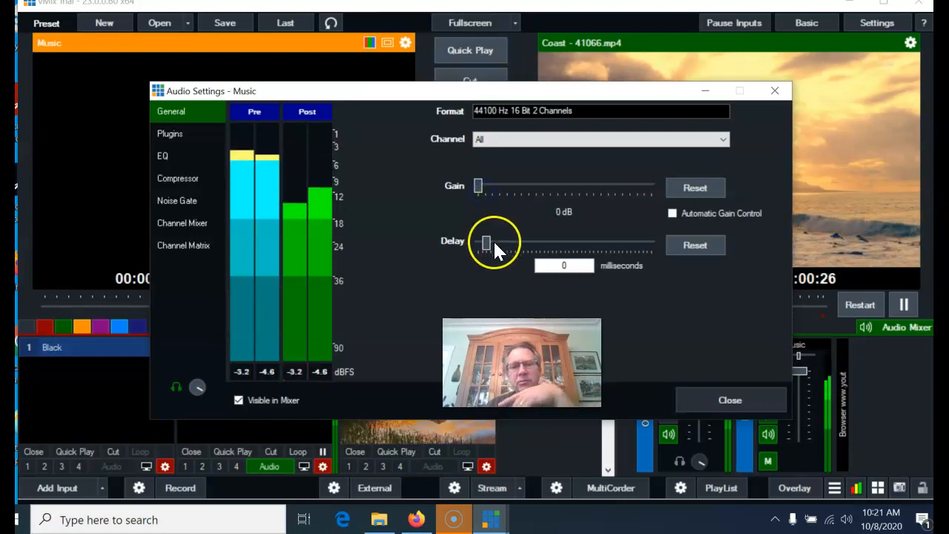
left_click(568, 244)
left_click_drag(565, 237, 411, 231)
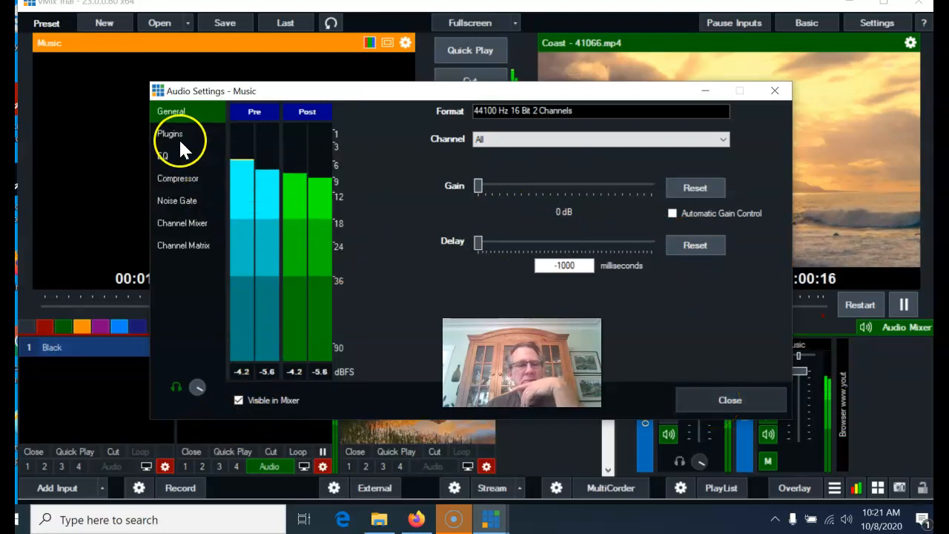
left_click(696, 396)
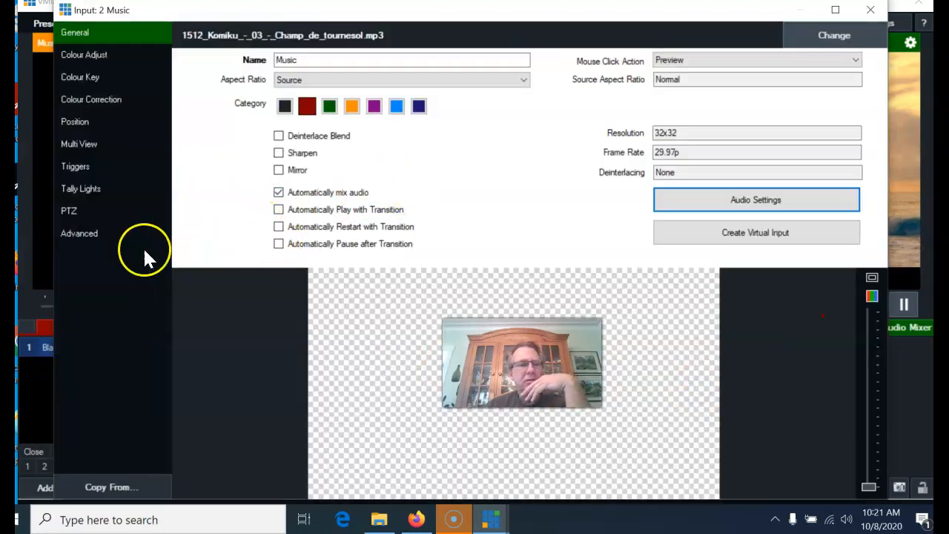
left_click(869, 10)
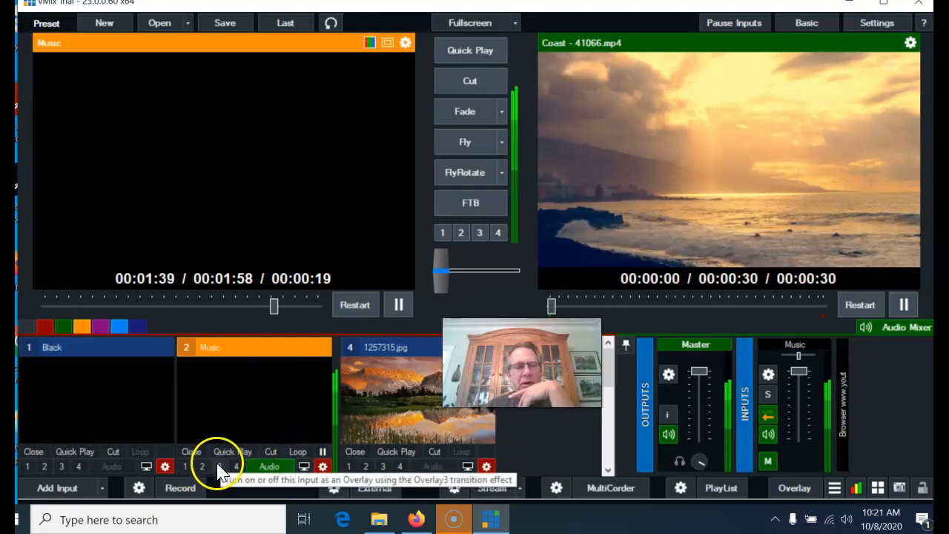
- Restart the Music track from the beginning and pause it
left_click(357, 304)
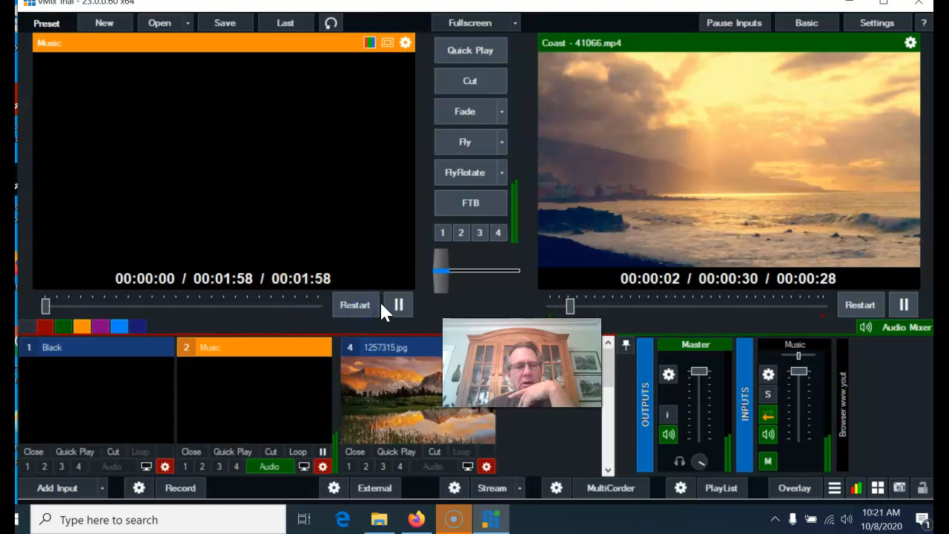
left_click(362, 305)
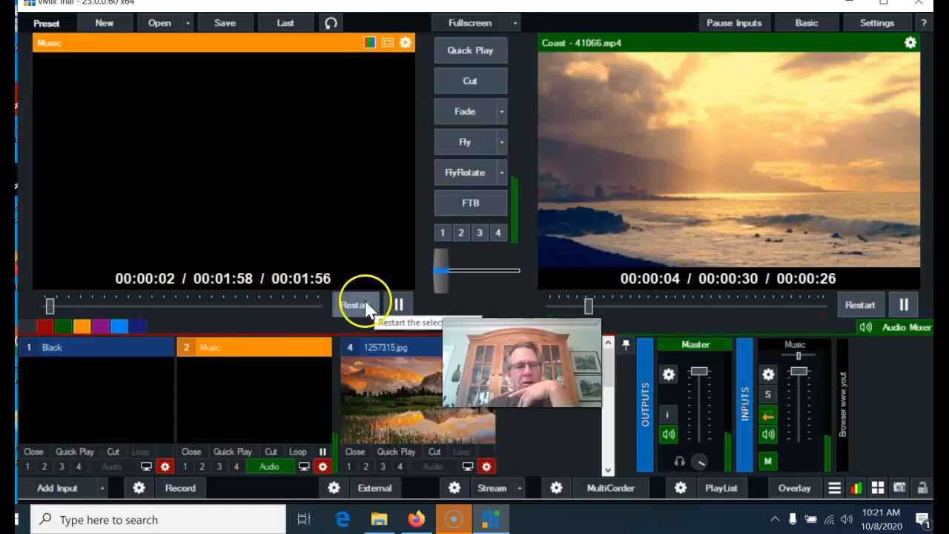
left_click(396, 304)
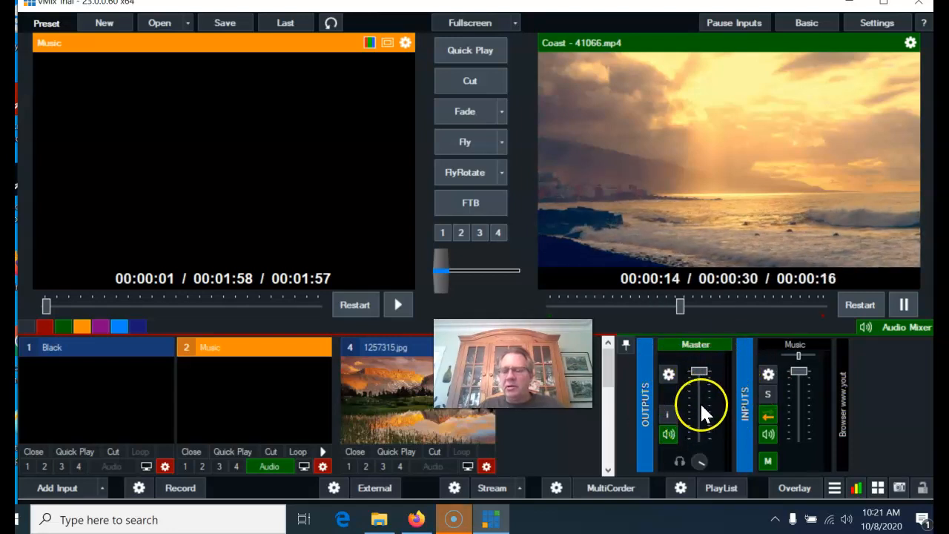
- Put the Black input in preview and cut it to the output
mouse_move(708, 408)
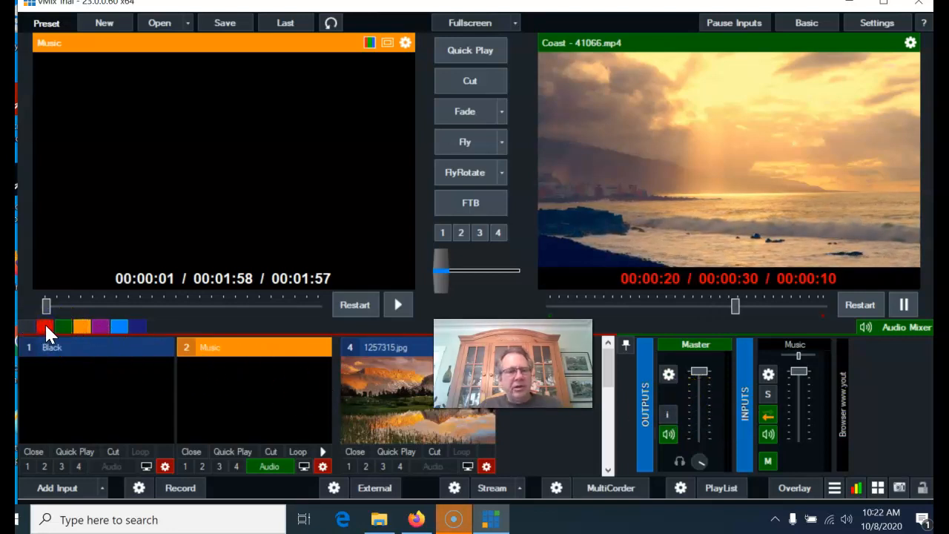
left_click(95, 379)
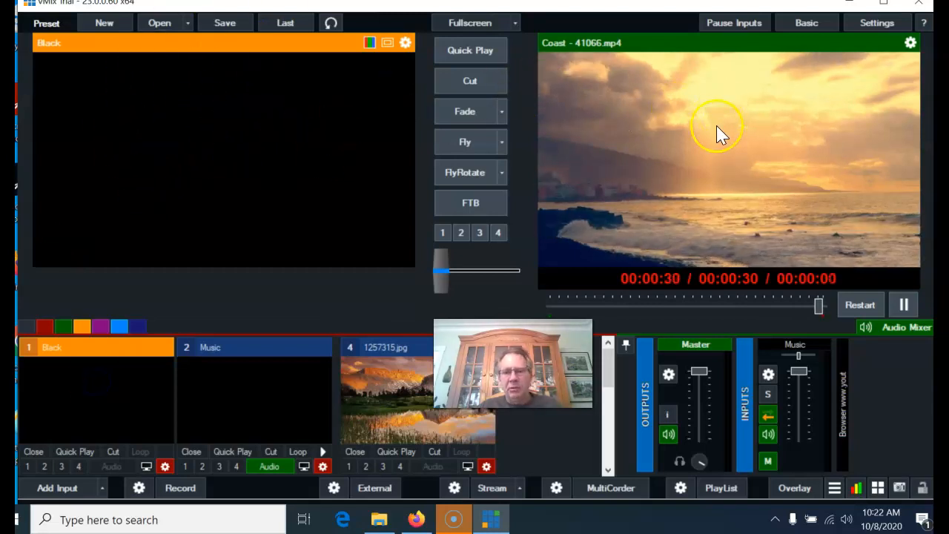
left_click(468, 81)
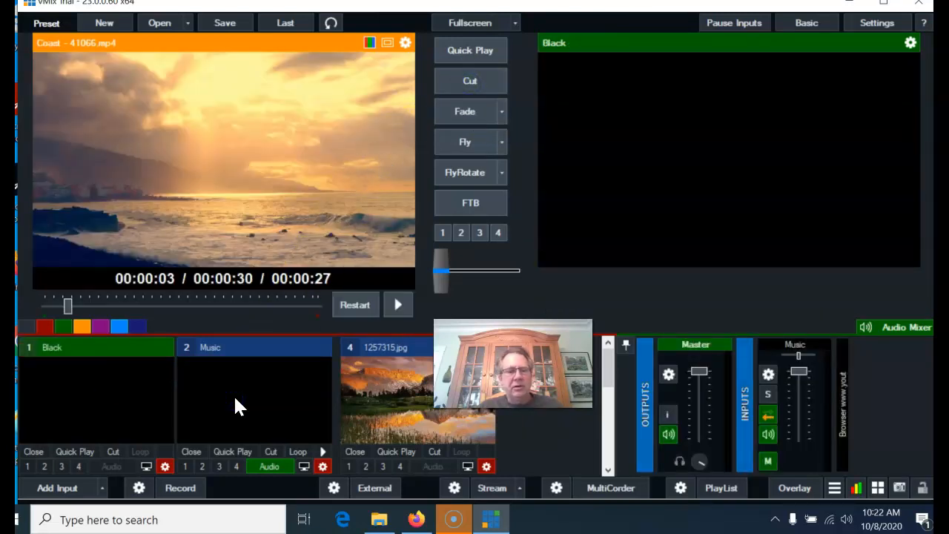
- Alternate the preview between 1257315.jpg and Music, ending on the image, and switch the Music channel's audio on in the audio mixer
left_click(397, 402)
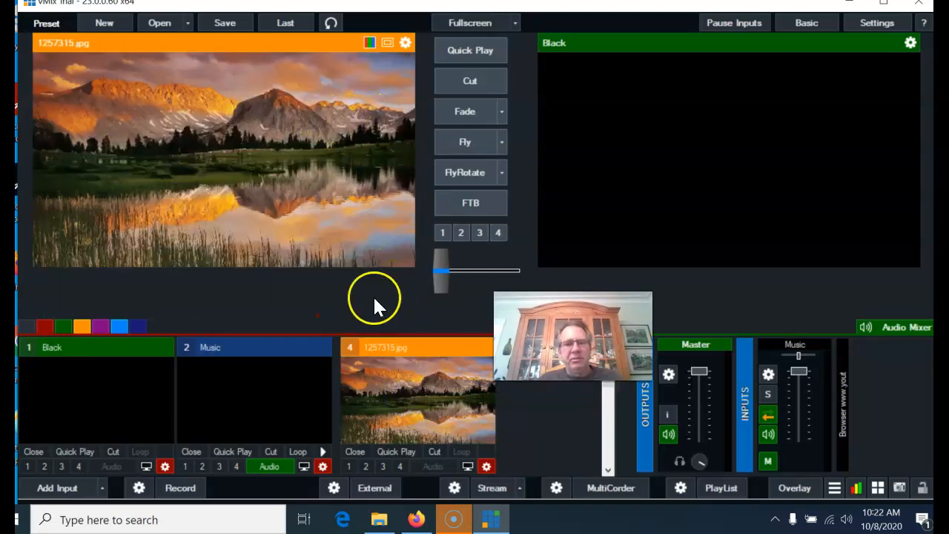
left_click(256, 380)
left_click(465, 403)
left_click(241, 396)
left_click(377, 397)
left_click(297, 401)
left_click(408, 403)
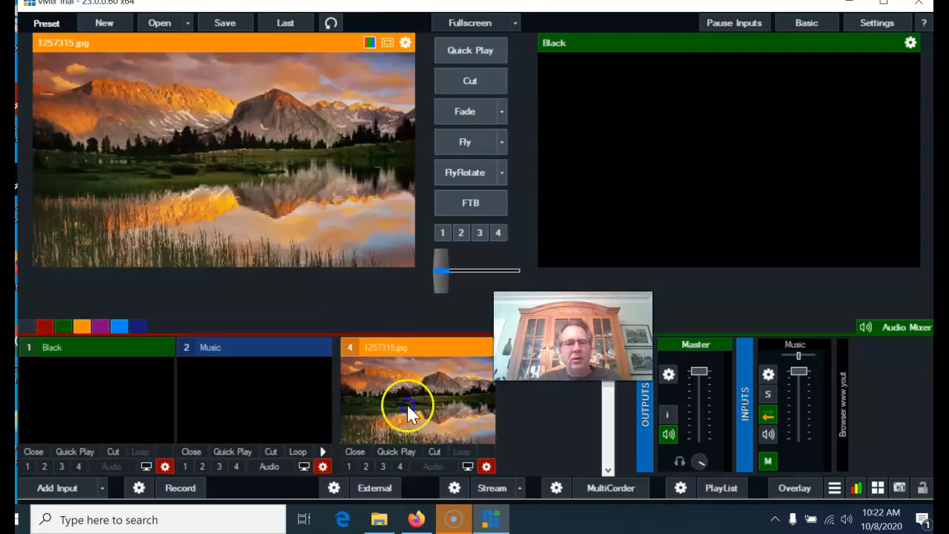
left_click(307, 456)
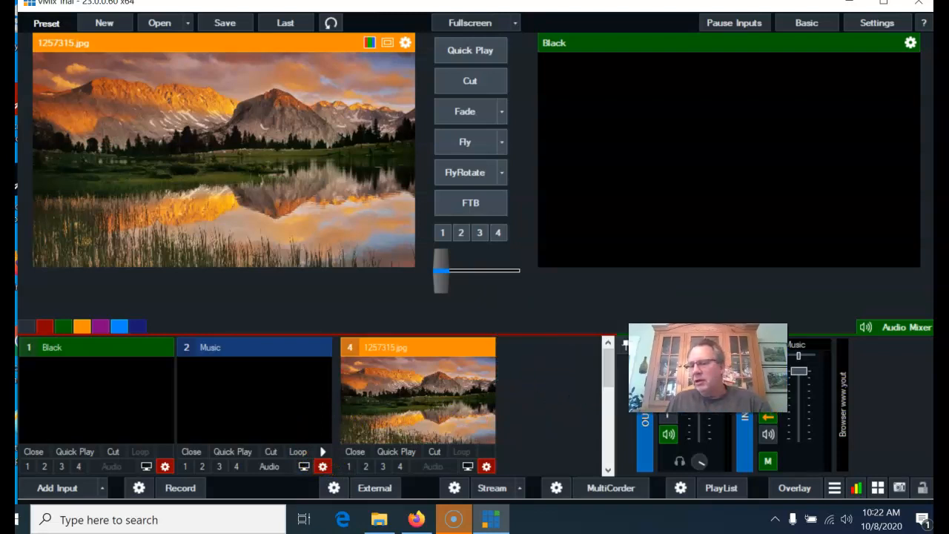
left_click(768, 434)
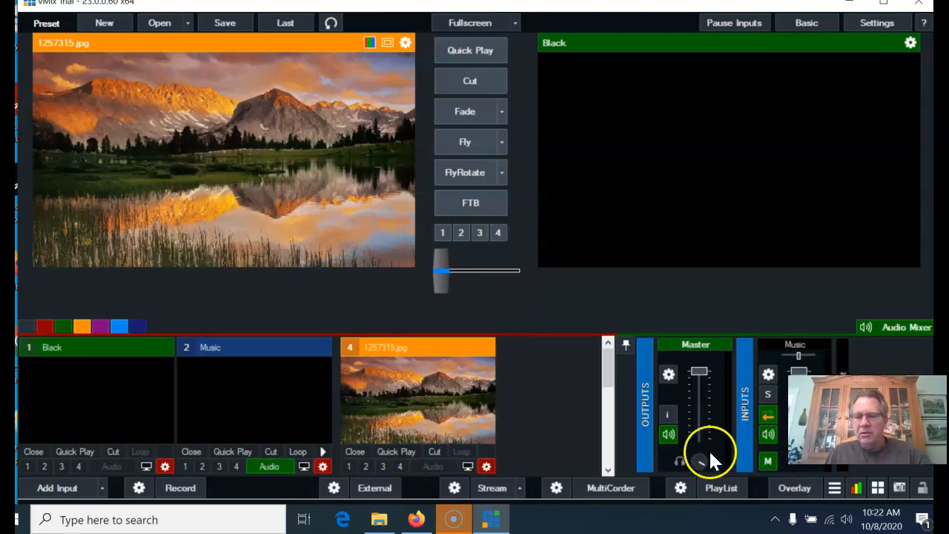
- Start playing Music from preview, fade 1257315.jpg to the output, and switch the Music channel's audio on in the mixer
left_click(286, 399)
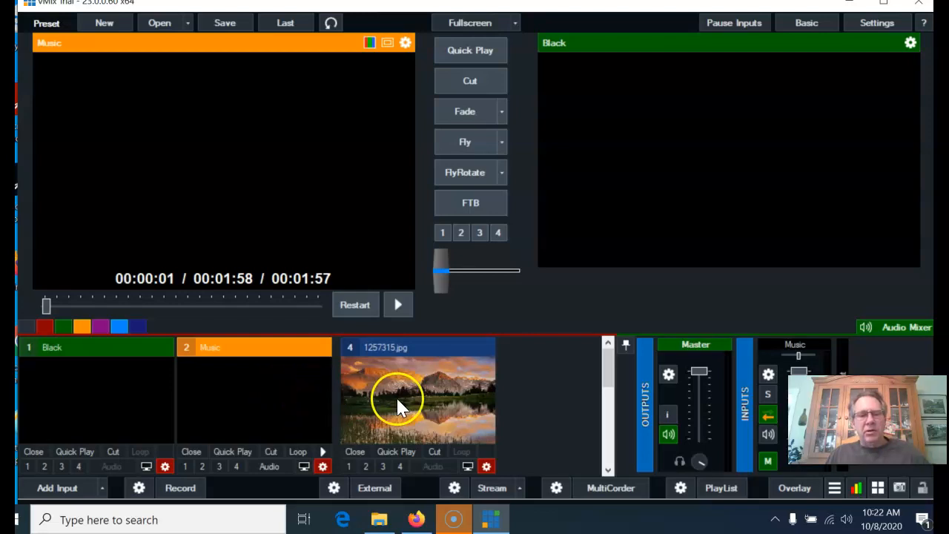
left_click(399, 306)
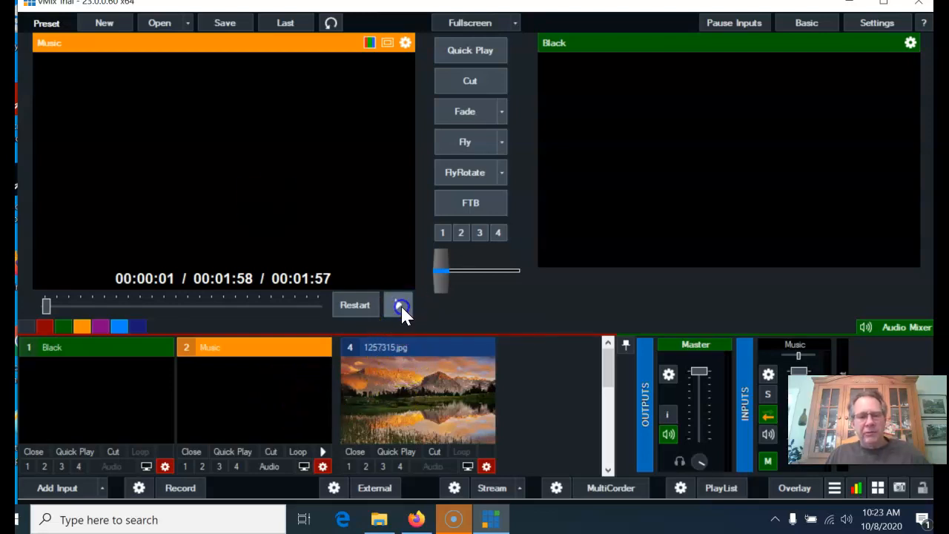
left_click(410, 390)
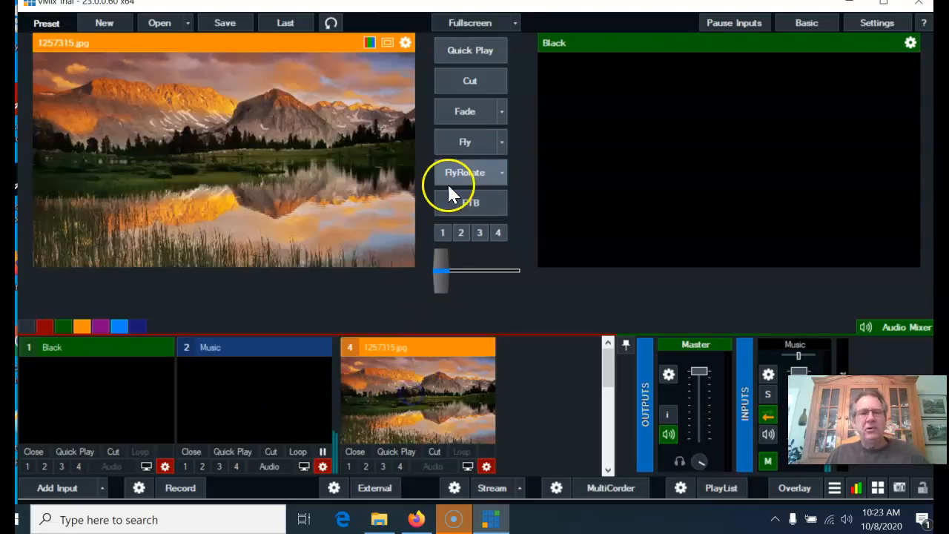
left_click(463, 112)
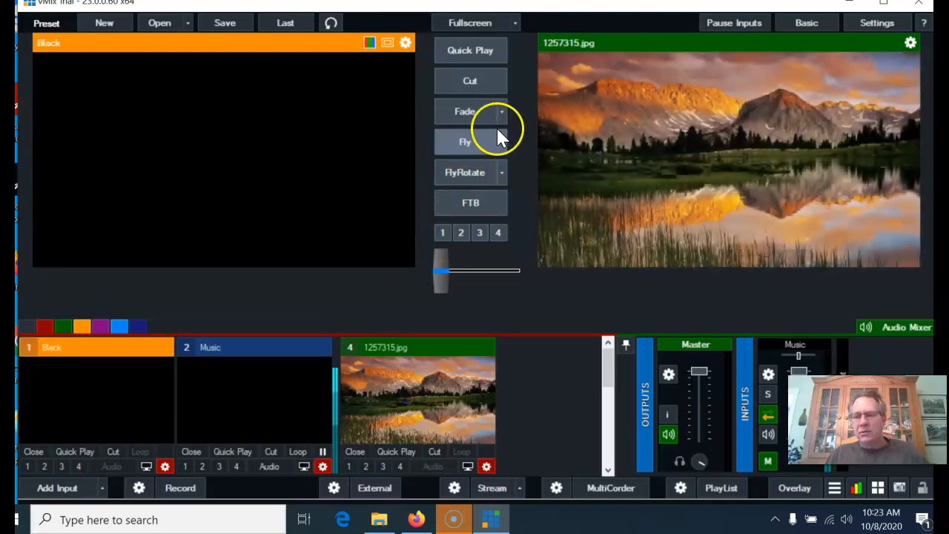
left_click(767, 434)
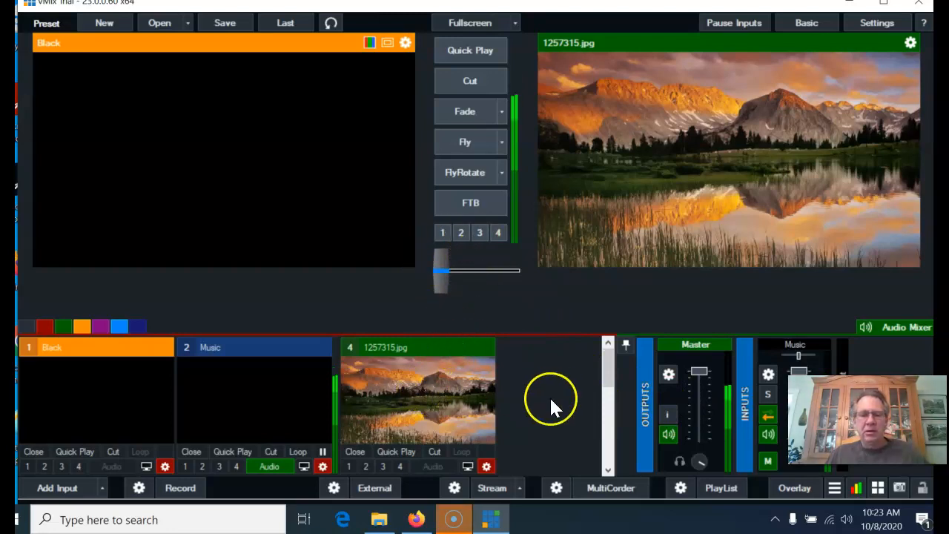
- Bring Music back into preview, pause it and rewind the track to 00:00:00
left_click(258, 374)
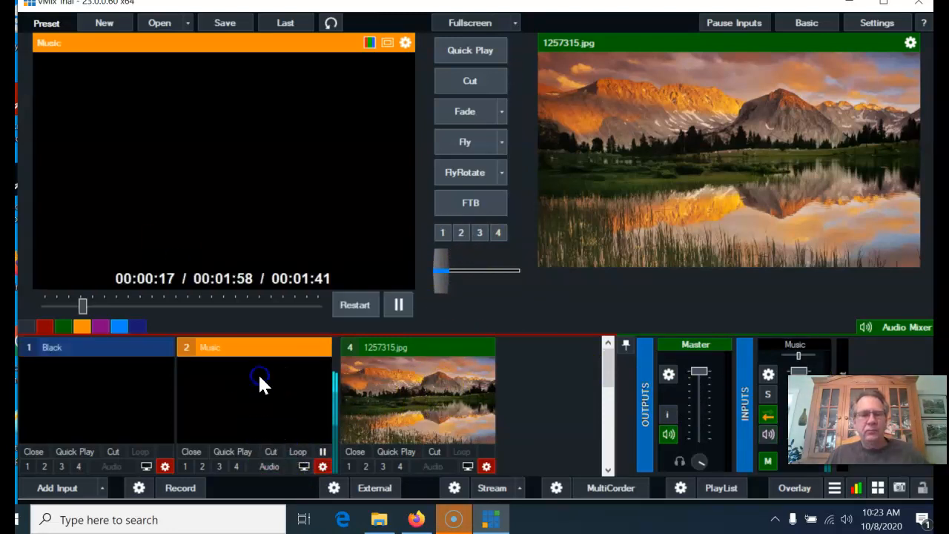
left_click(358, 308)
left_click(398, 307)
left_click(357, 307)
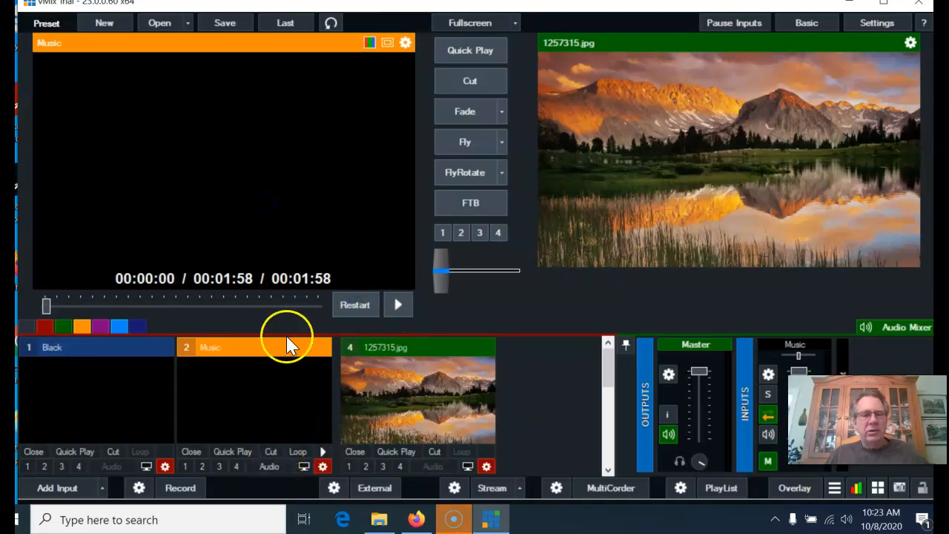
left_click(398, 306)
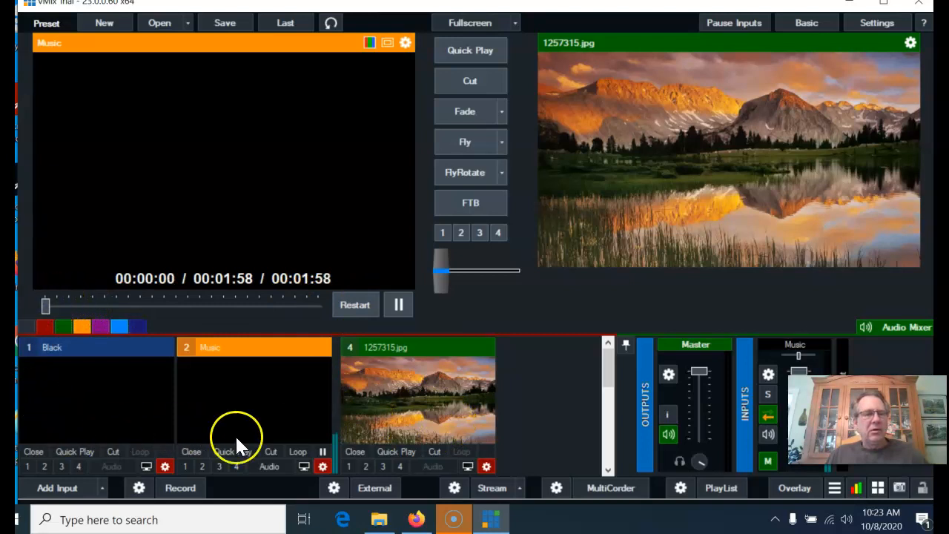
left_click(400, 305)
left_click_drag(49, 304, 41, 302)
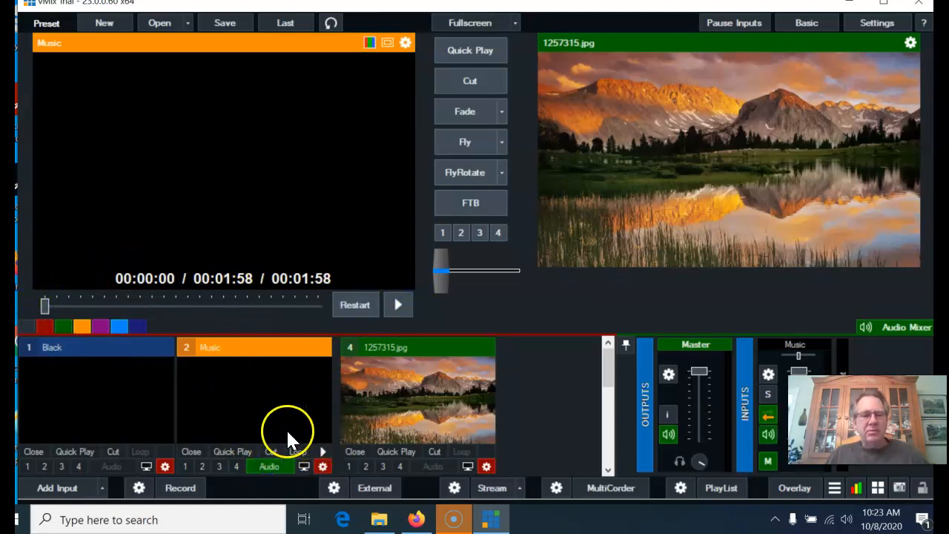
- Replace the live 1257315.jpg image with Black using a Cut transition
left_click(413, 403)
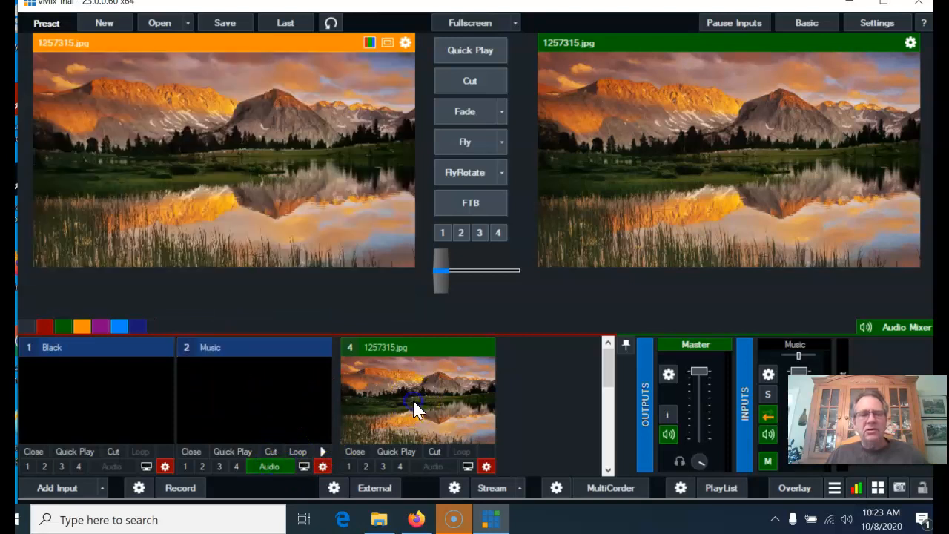
left_click(77, 261)
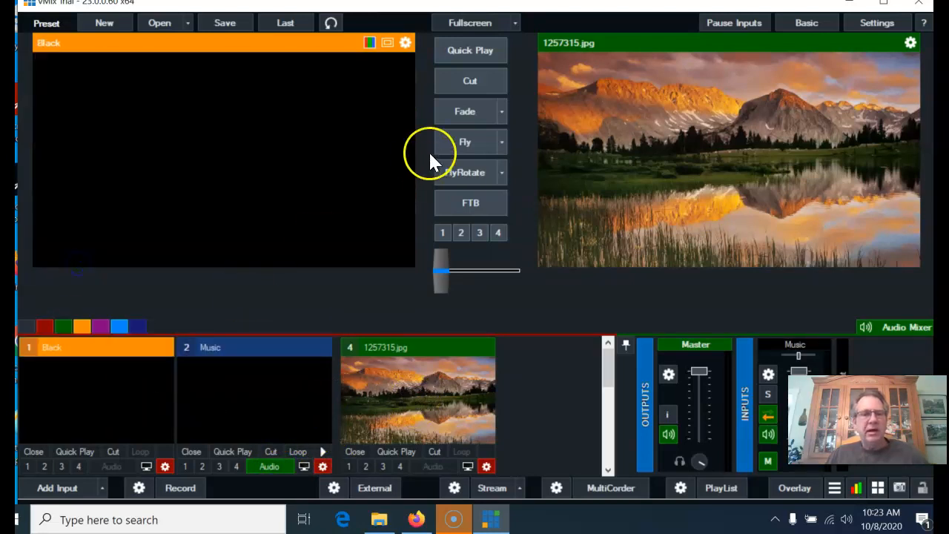
left_click(471, 82)
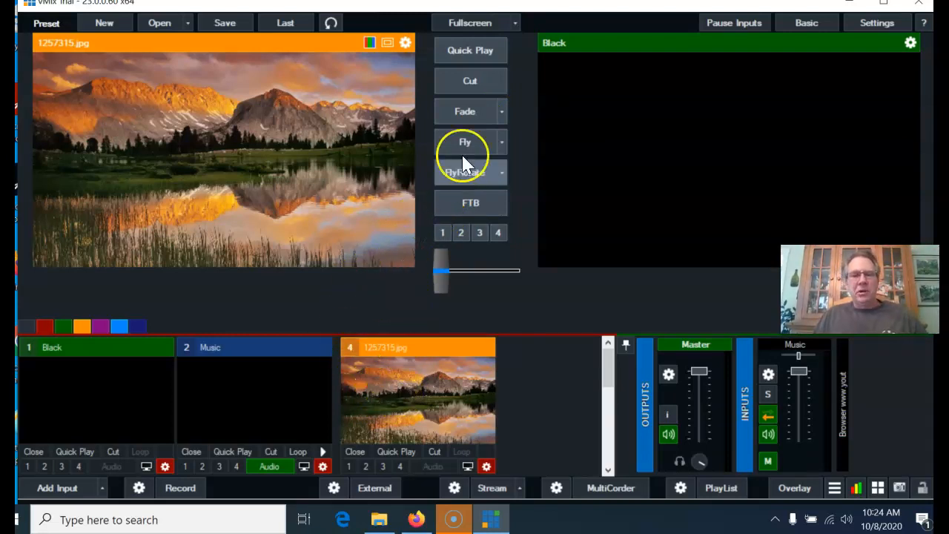
- Play the Music input, fade 1257315.jpg to the output, and turn on overlay 1 with the California Nature title
left_click(323, 452)
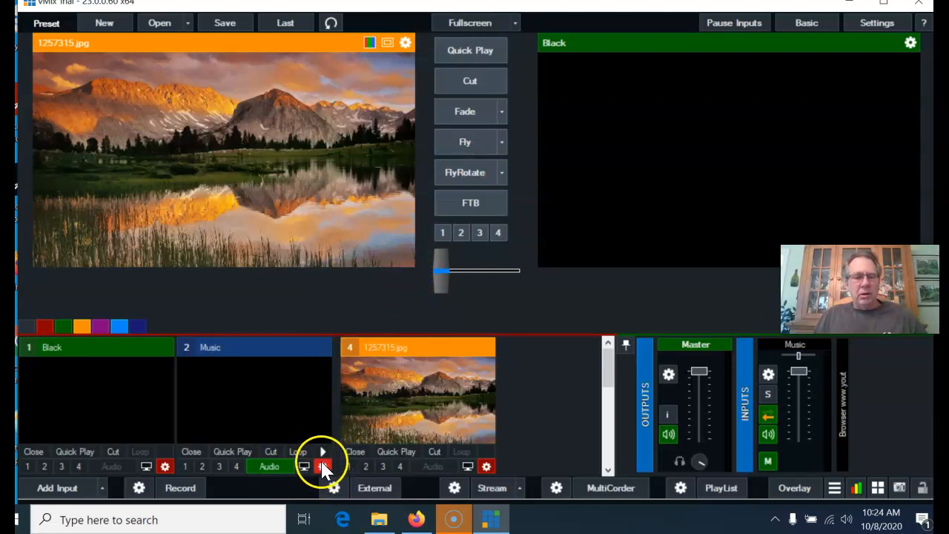
left_click(468, 114)
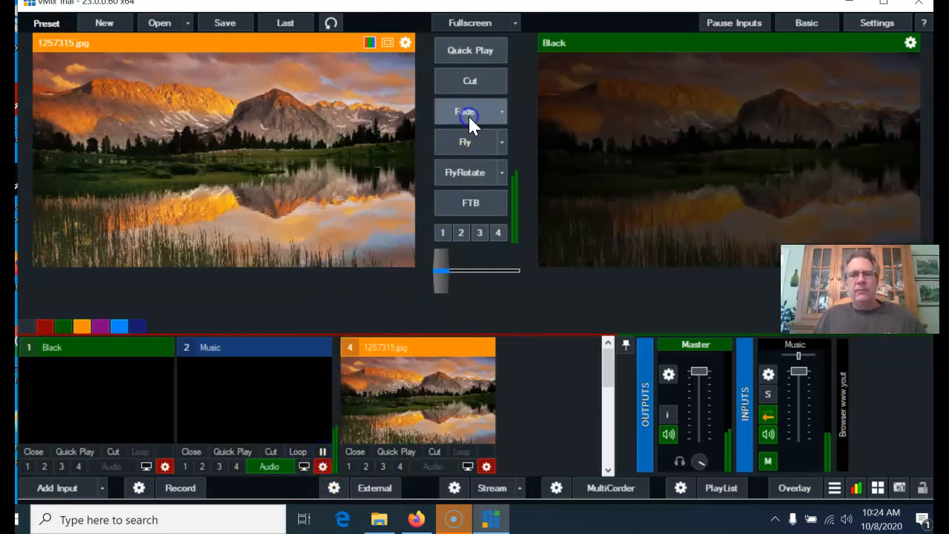
left_click(441, 234)
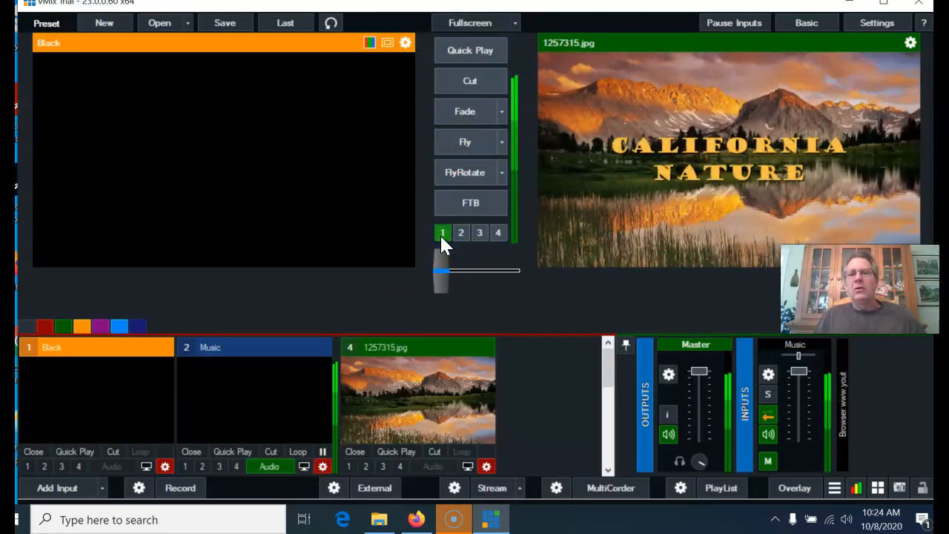
left_click(444, 271)
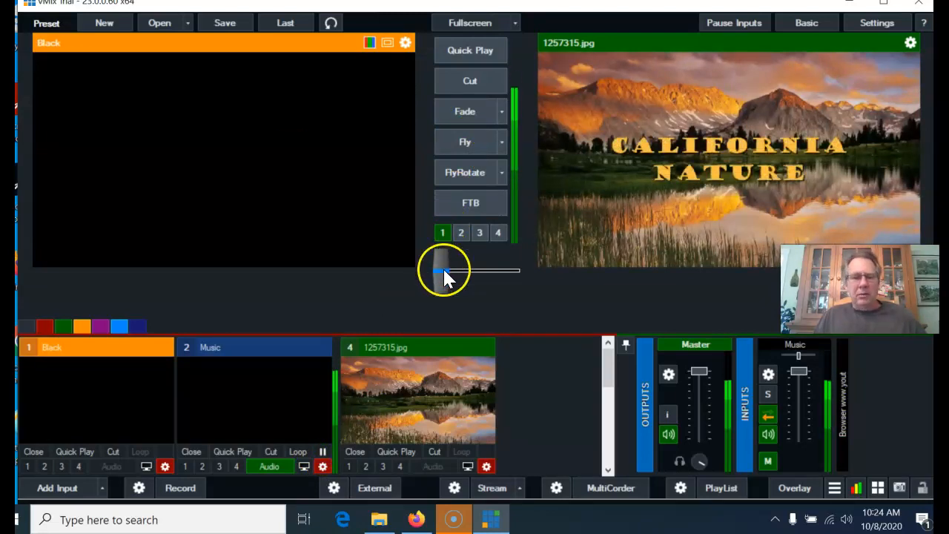
- Put Burney-Falls.jpg in preview, turn off overlay 1 and fade the waterfall image to the output
left_click_drag(610, 362, 608, 383)
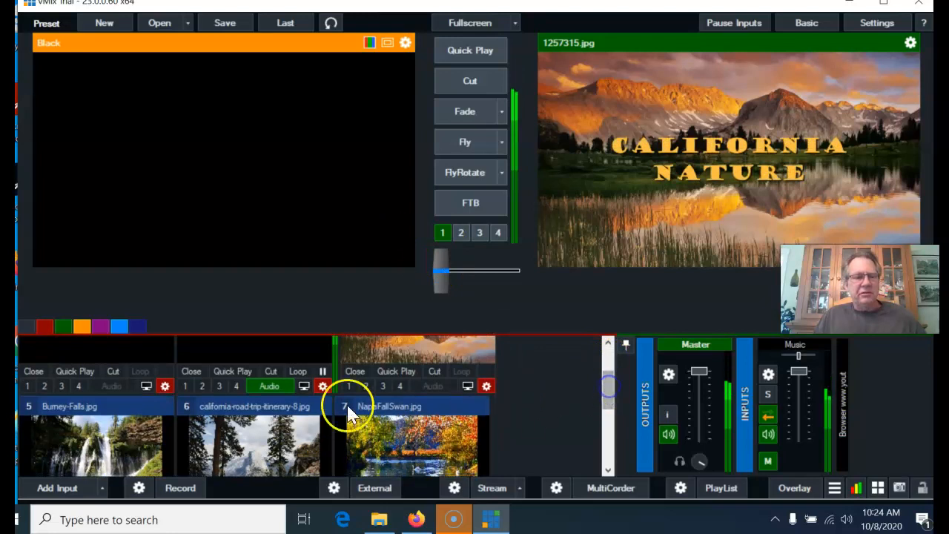
left_click(125, 444)
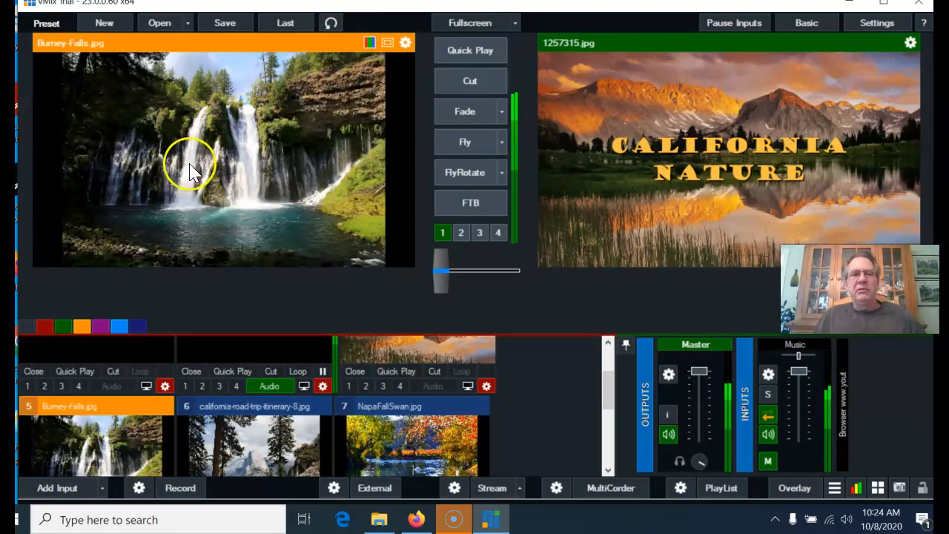
left_click(441, 233)
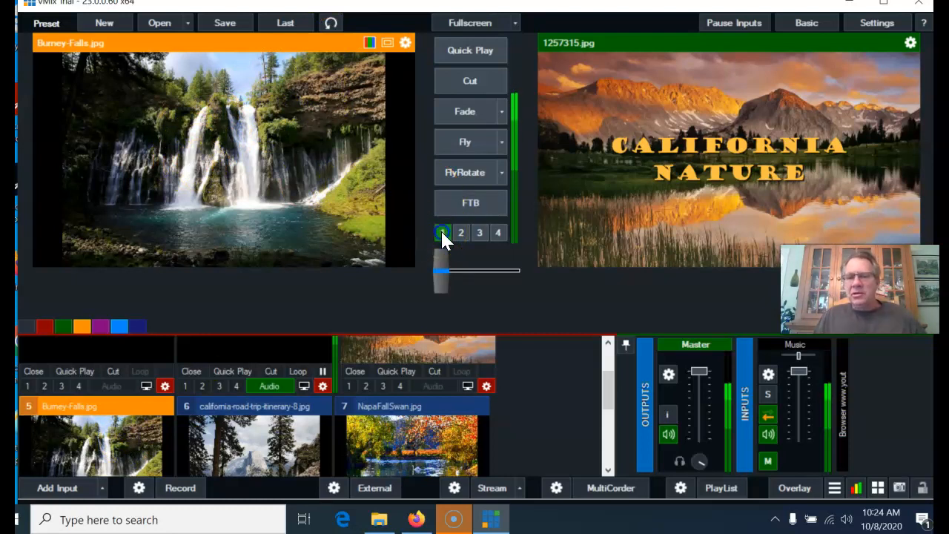
left_click(465, 111)
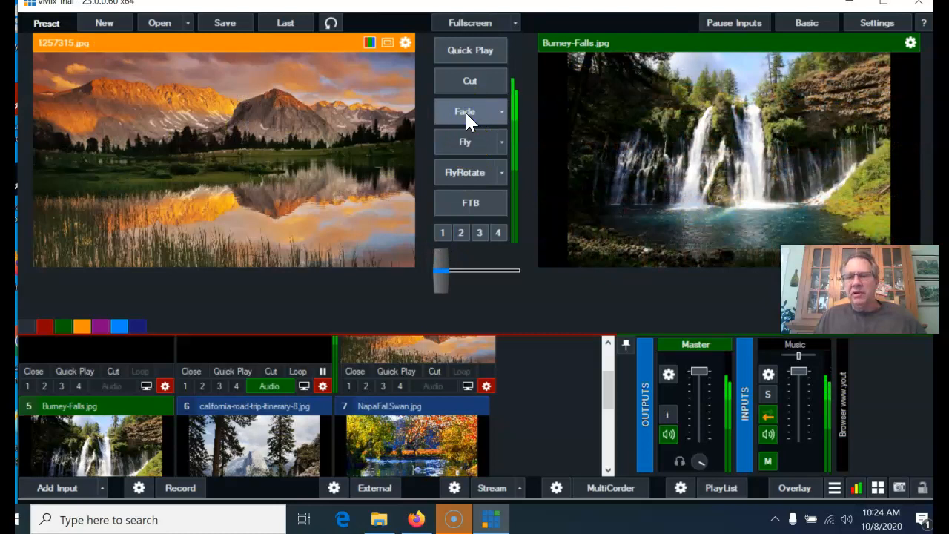
- Fade california-road-trip-itinerary-8.jpg to the output, and replace it with NapaFallSwan.jpg using a Cut transition
left_click(257, 436)
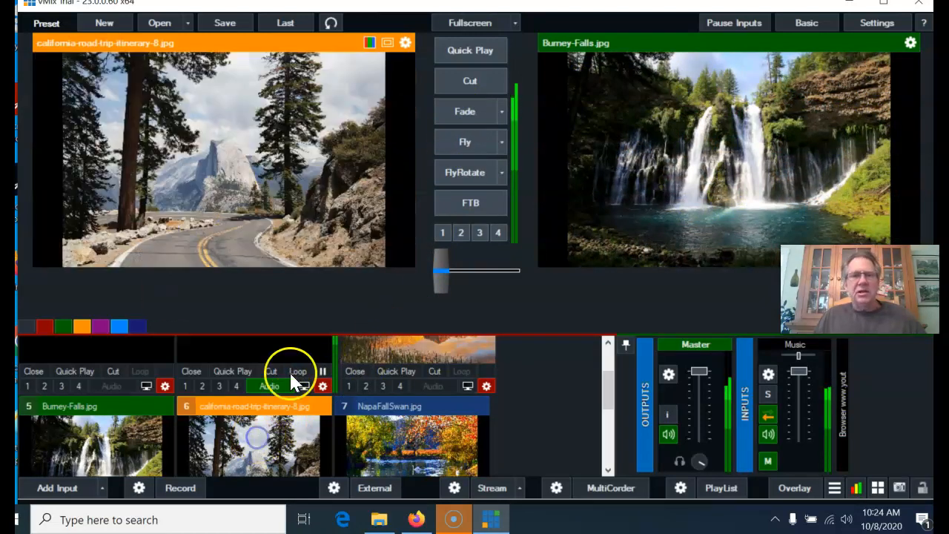
left_click(463, 112)
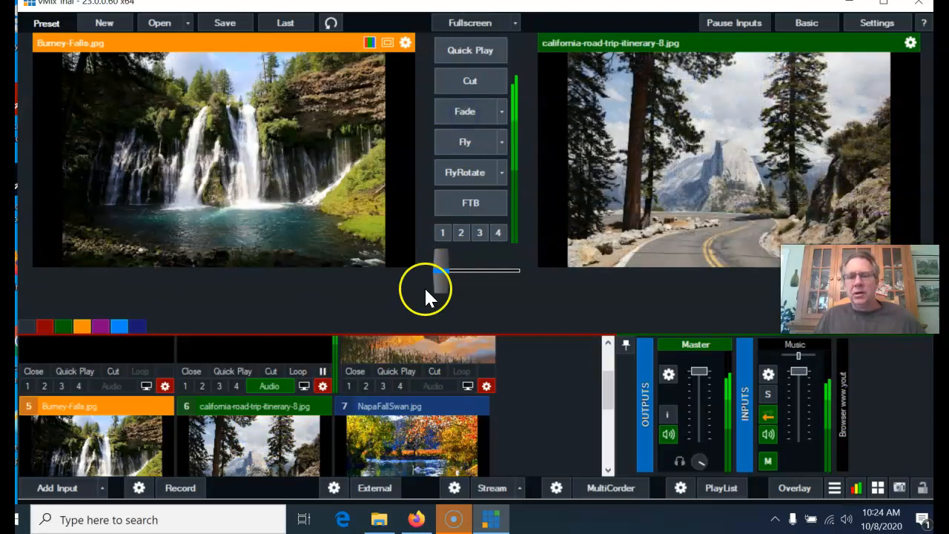
left_click(411, 436)
left_click(454, 88)
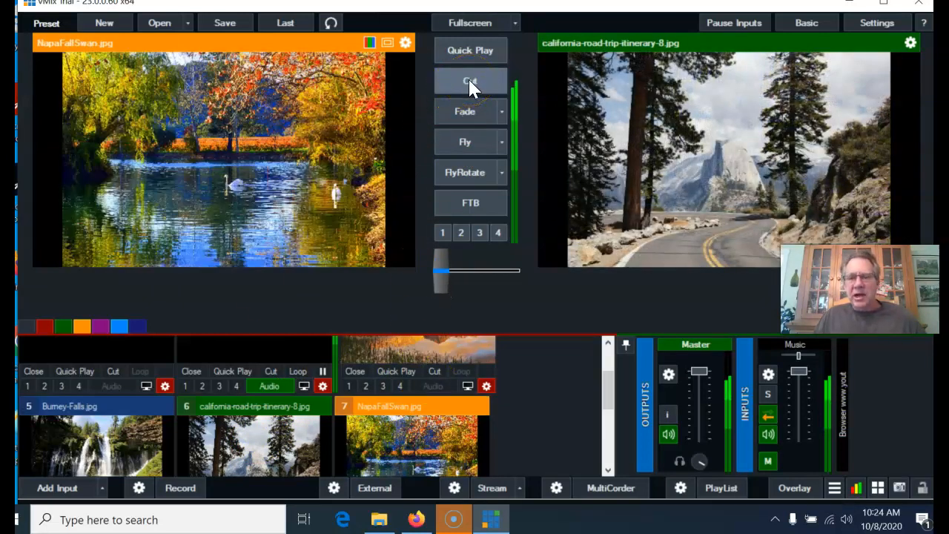
left_click(468, 78)
- Change the Fly transition to FlyRotate and use it to send the Coast - 41066.mp4 video to the output
left_click_drag(614, 393, 613, 439)
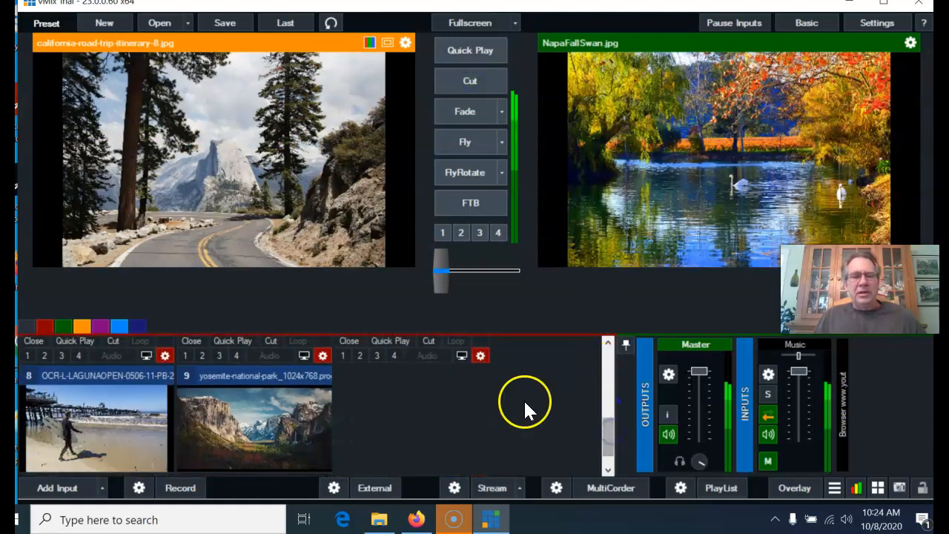
left_click(62, 325)
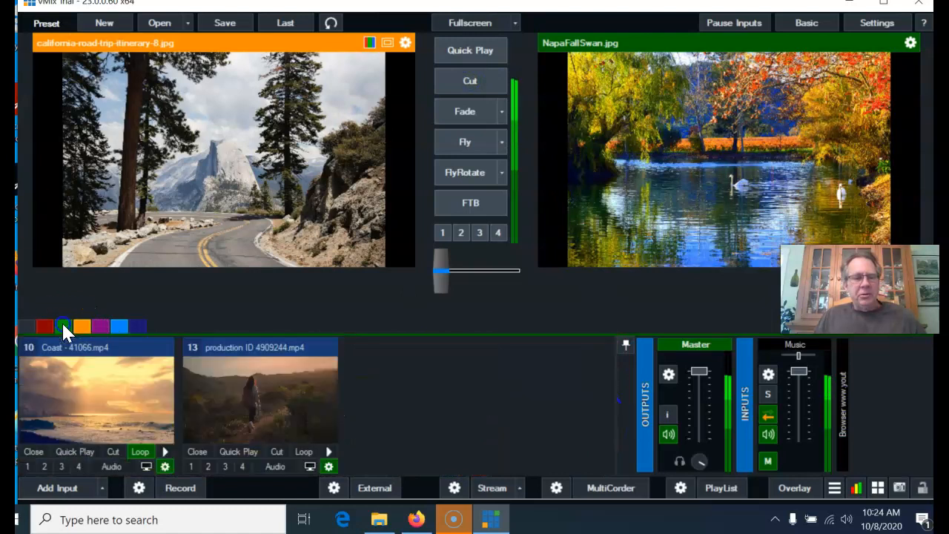
left_click(94, 393)
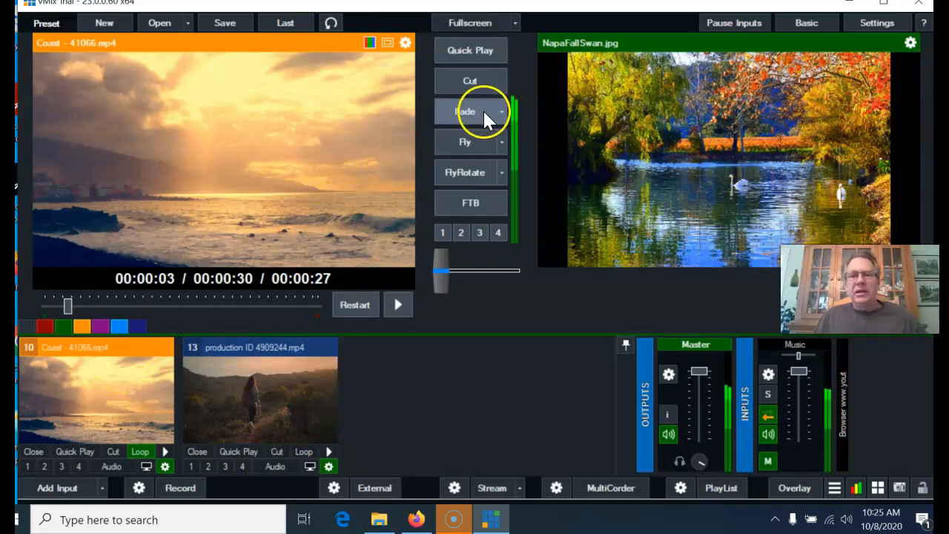
left_click(503, 146)
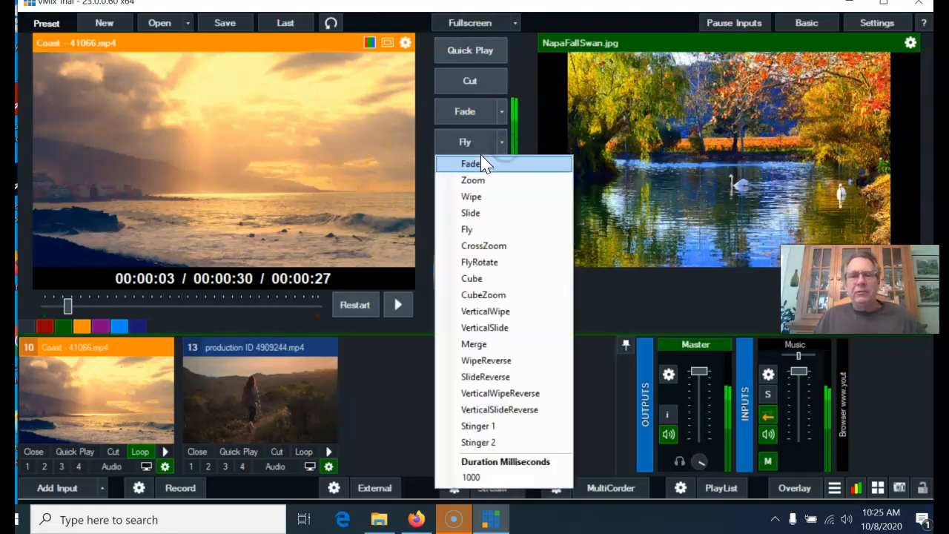
left_click(473, 263)
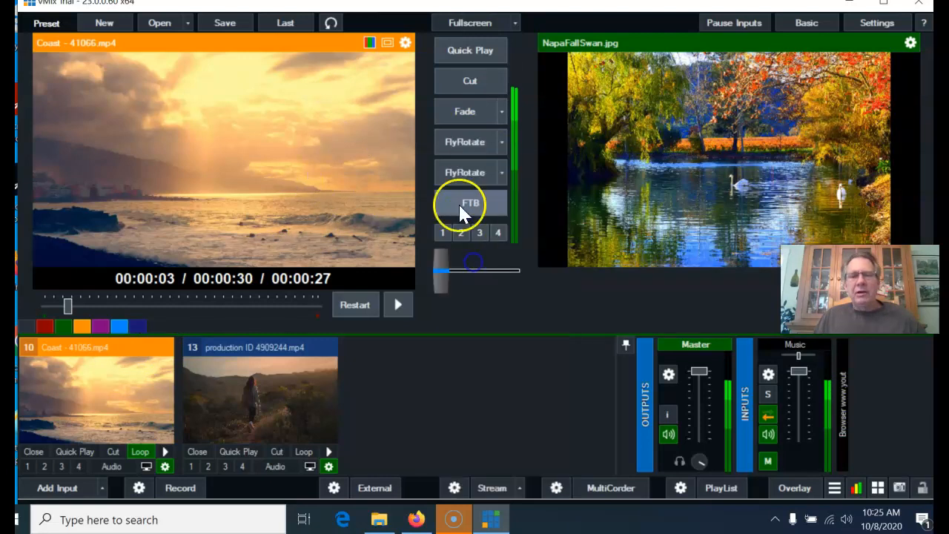
left_click(470, 144)
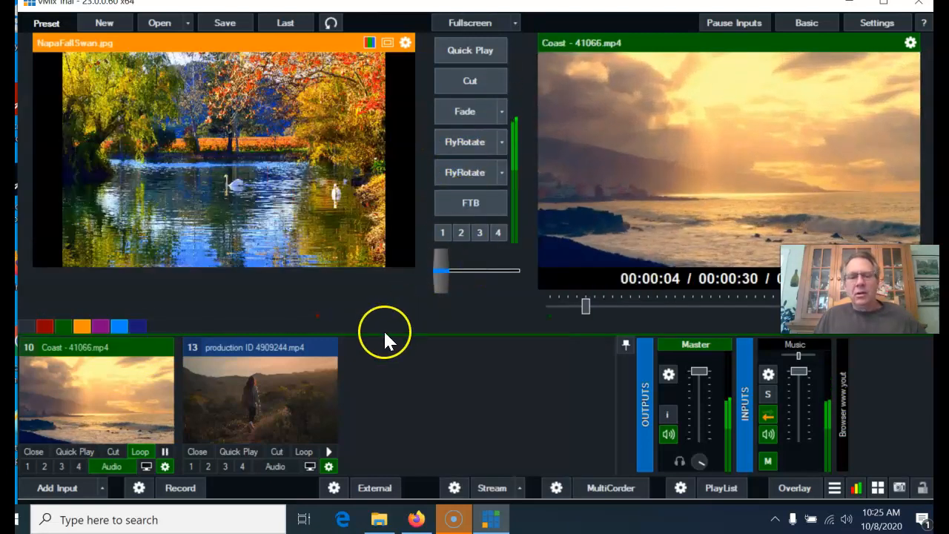
- Fade the production ID 4909244.mp4 video to the output, and replace it with the OCR-L-LAGUNAOPEN surfer image using FlyRotate
left_click(266, 404)
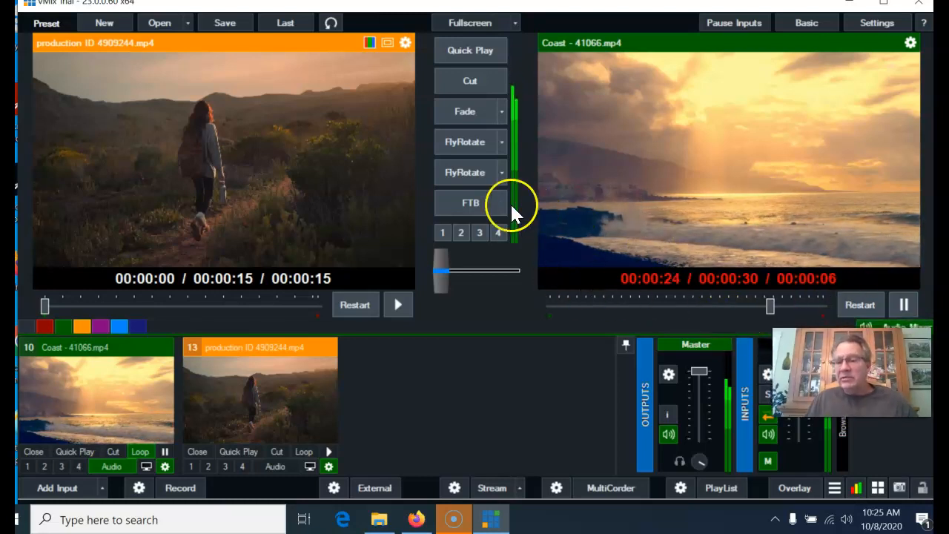
left_click(460, 114)
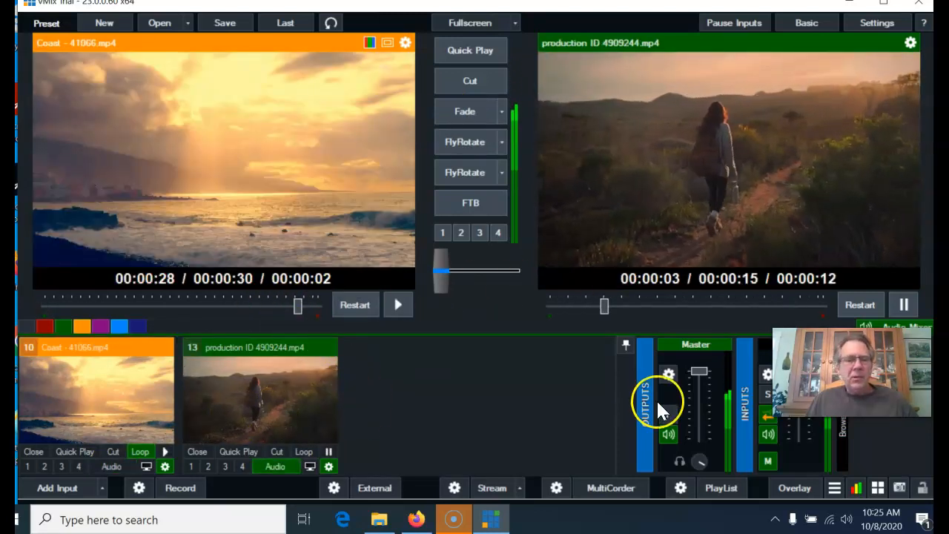
left_click(44, 326)
scroll(435, 380, "down", 4)
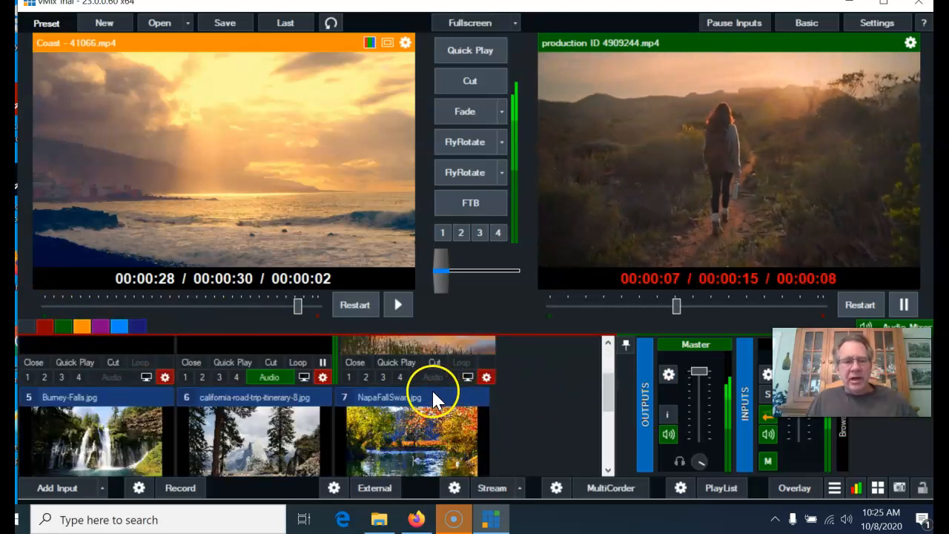
left_click(132, 397)
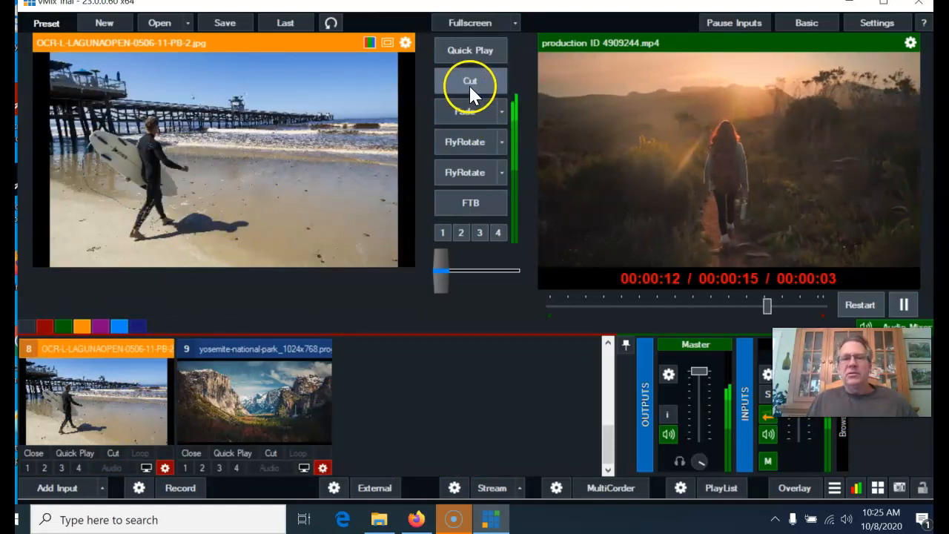
left_click(465, 142)
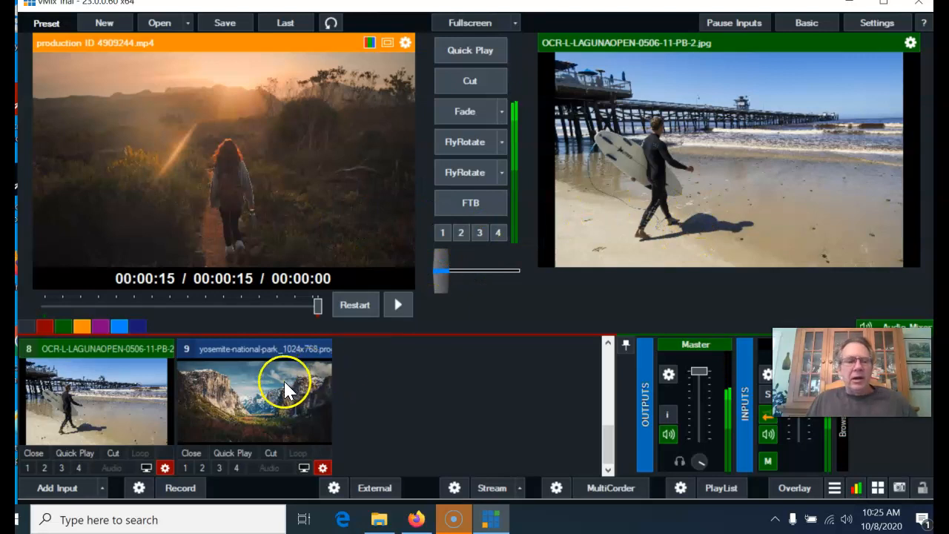
- Fade the yosemite-national-park image to the output and turn on overlay 2 with the Enjoy the California Beauty title
left_click(271, 401)
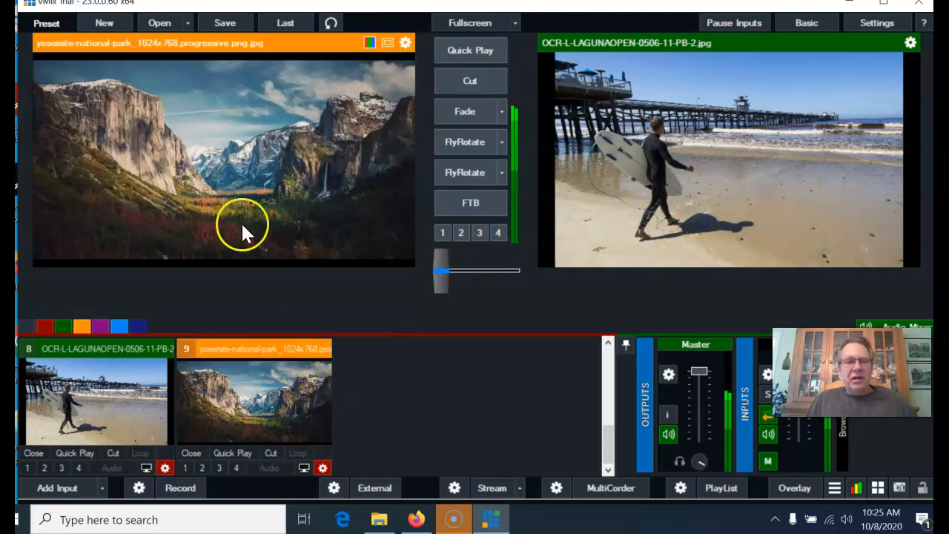
left_click(462, 114)
left_click(458, 233)
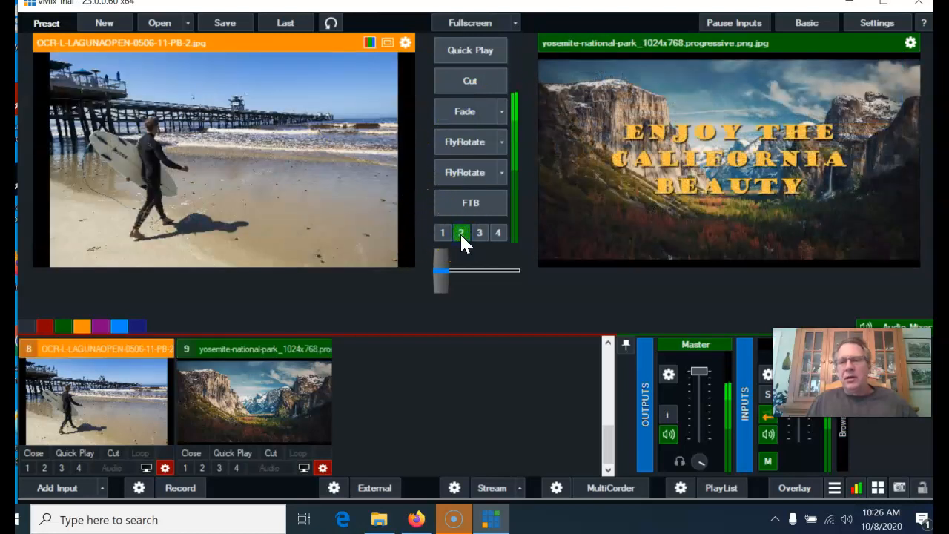
left_click(459, 213)
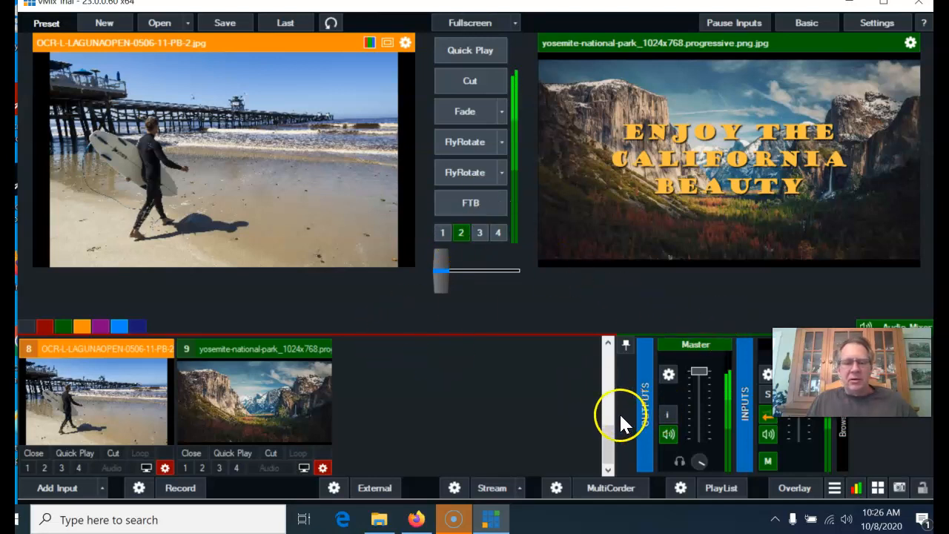
- Pull the Music volume all the way down, fade the output to Black and turn off overlay 2
left_click_drag(608, 434, 608, 344)
left_click(130, 383)
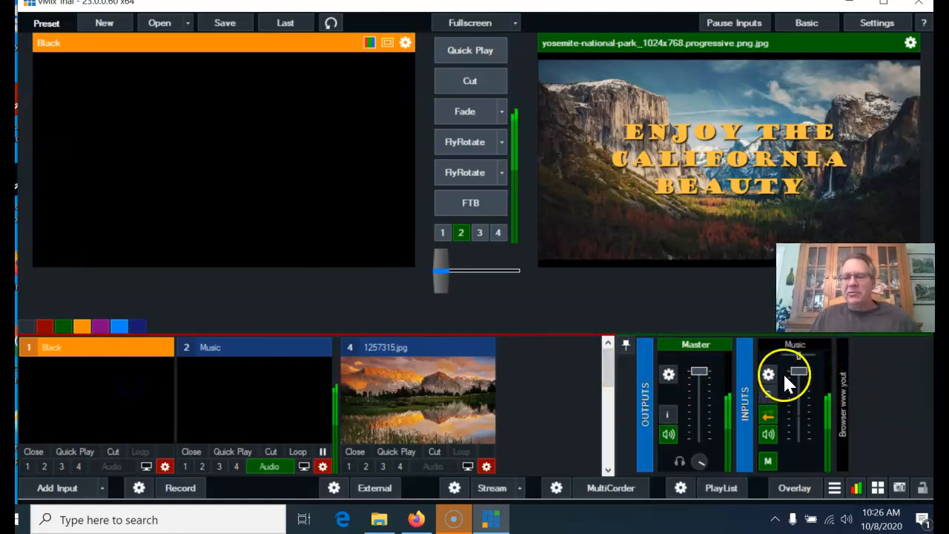
left_click_drag(796, 373, 798, 439)
left_click(467, 113)
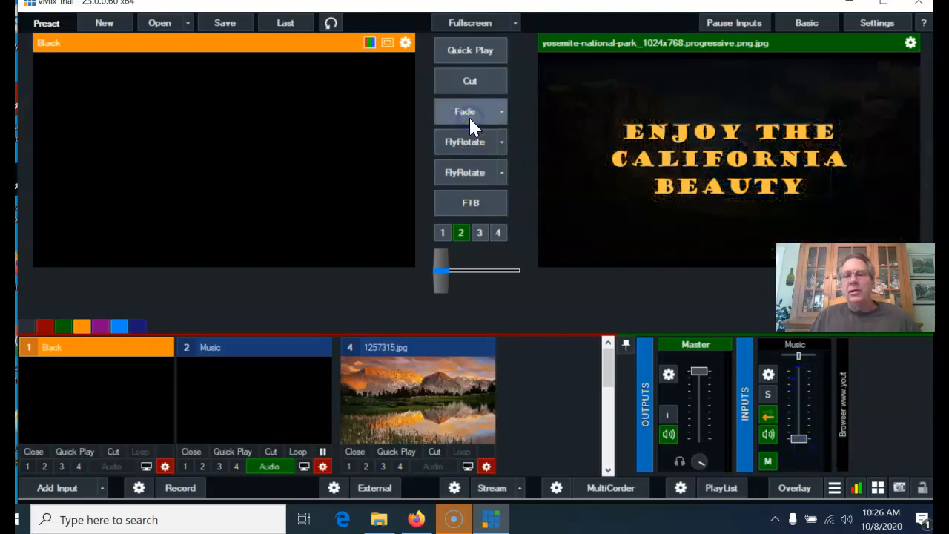
left_click(461, 233)
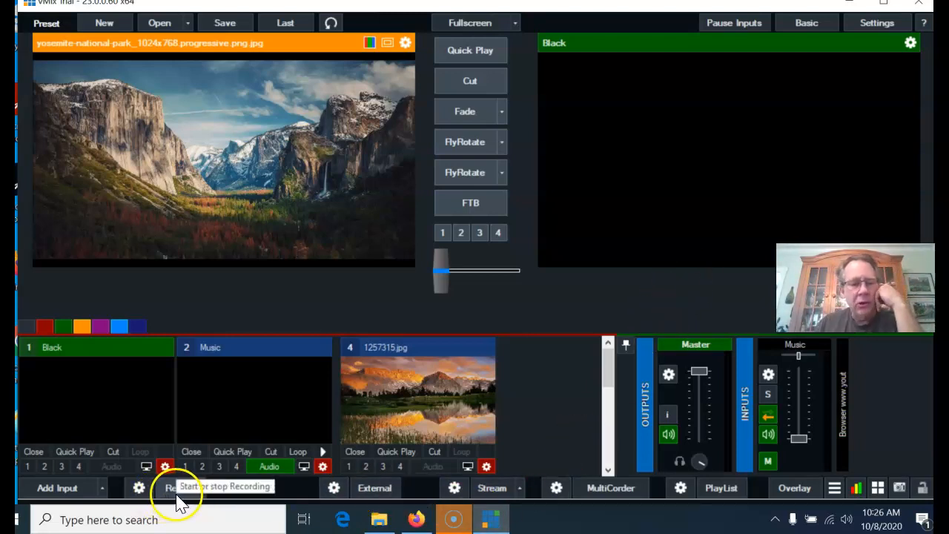
- Open the recording setup, try the sizes 1920x960 and 1280x720, and set the MP4 recording size to 1920x1080
left_click(139, 488)
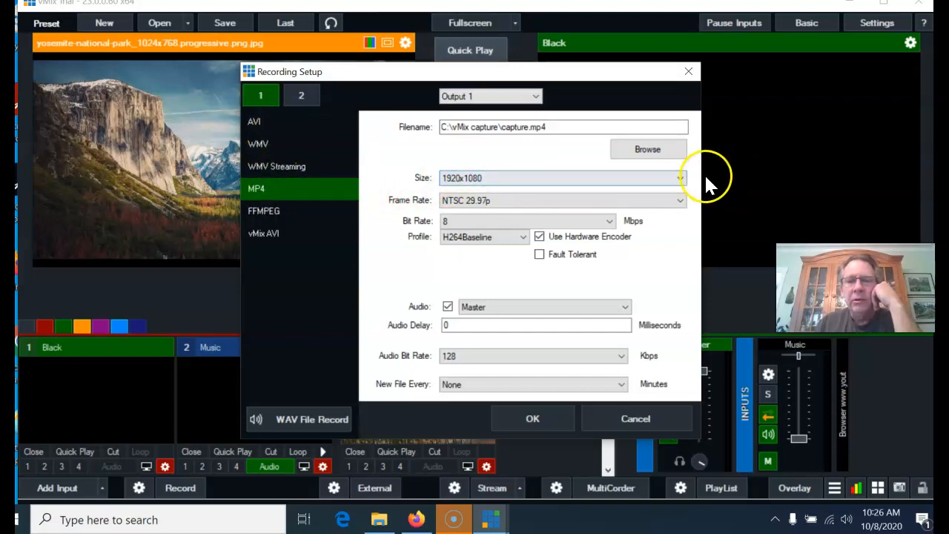
left_click(613, 189)
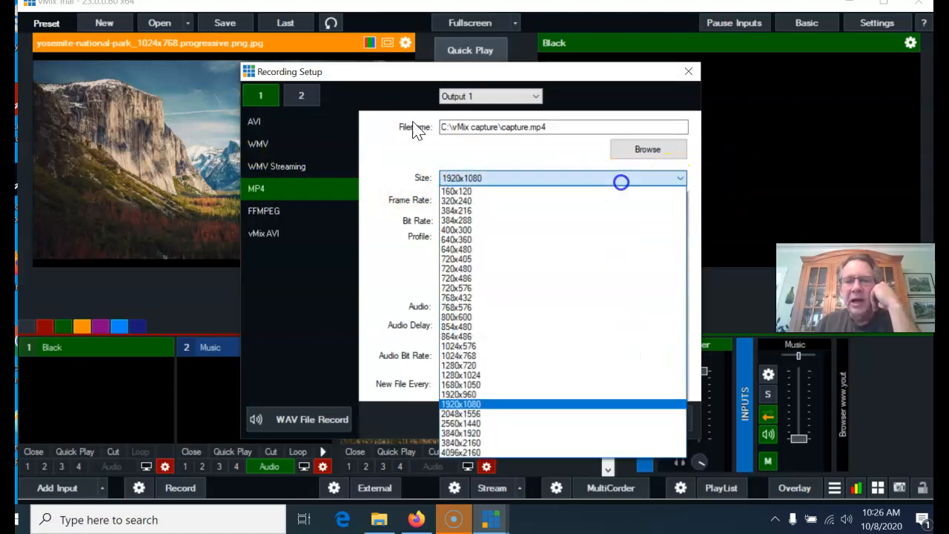
left_click(519, 394)
left_click(665, 178)
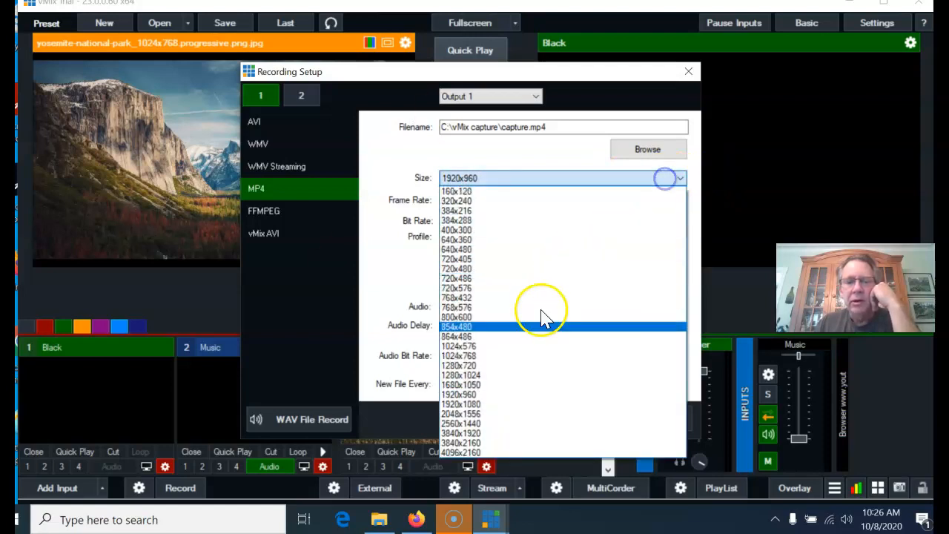
left_click(488, 403)
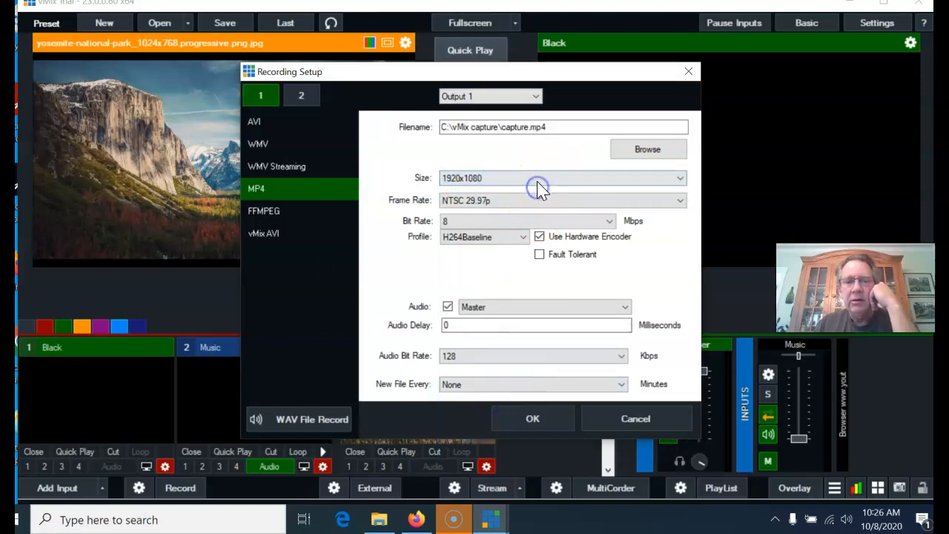
left_click(539, 184)
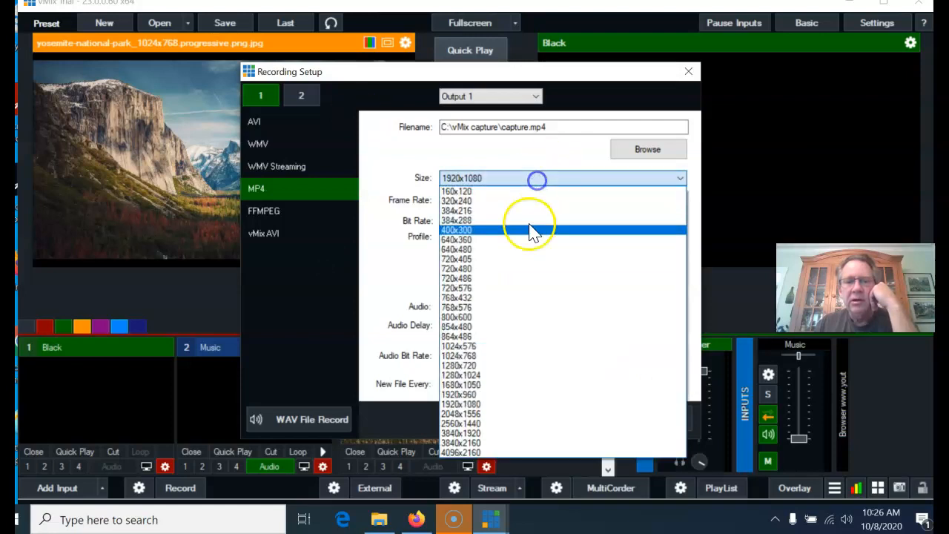
left_click(505, 365)
left_click(553, 182)
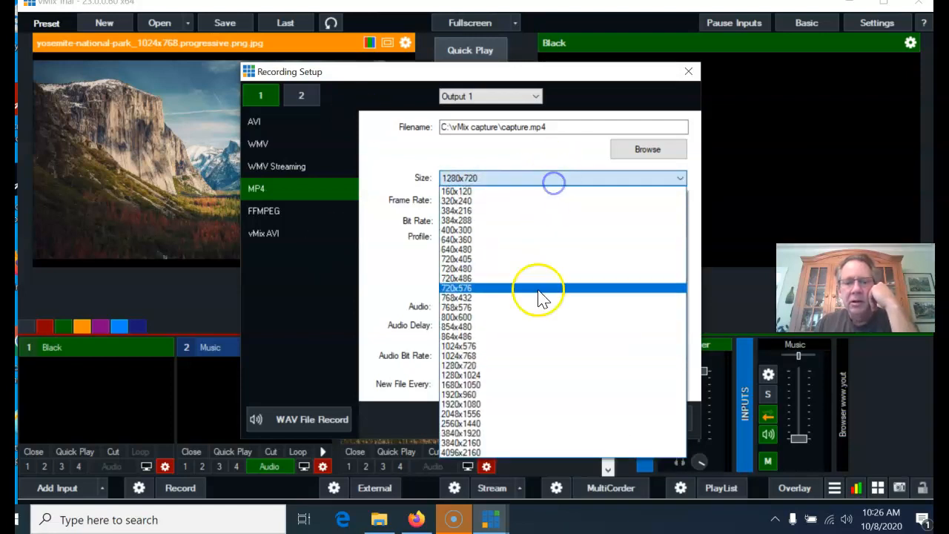
left_click(505, 404)
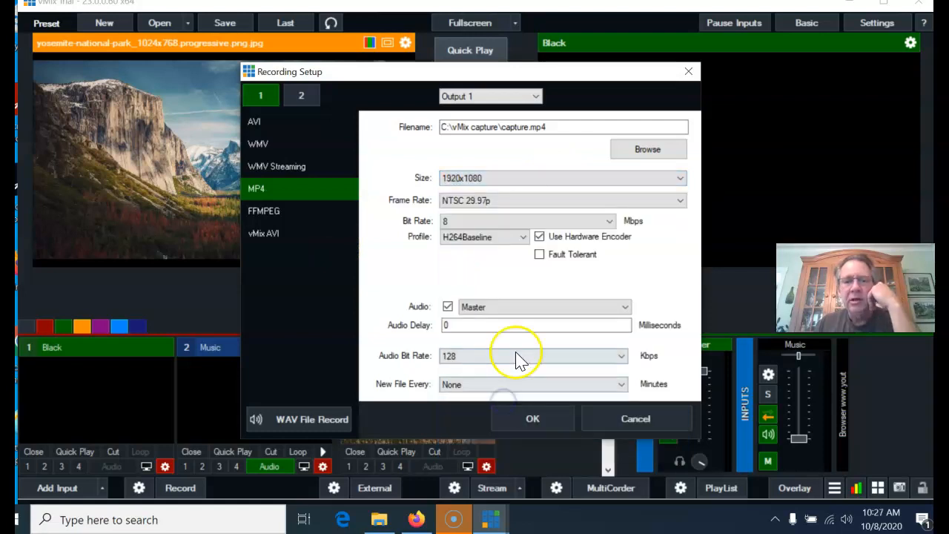
- Set the recording frame rate to NTSC 29.97p and its source to Output 1, and accept the recording setup
left_click(575, 201)
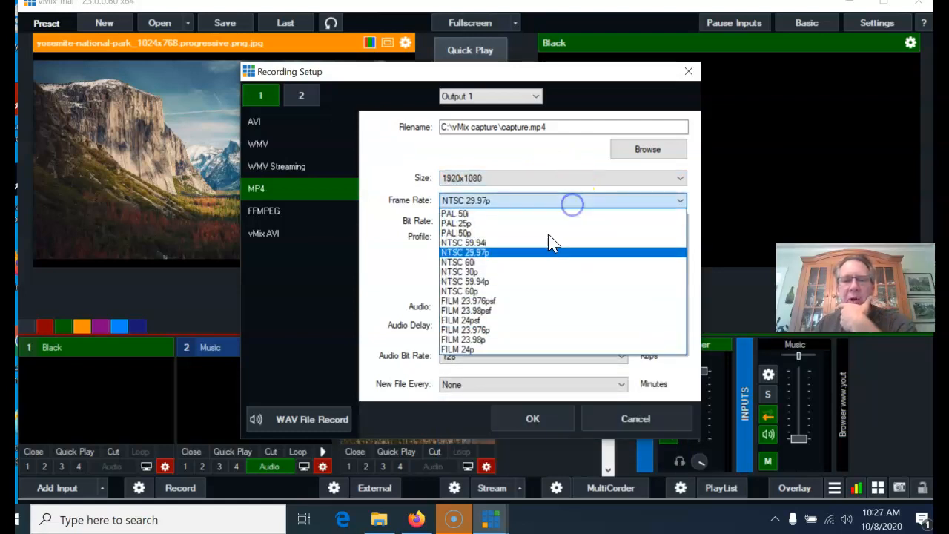
left_click(508, 253)
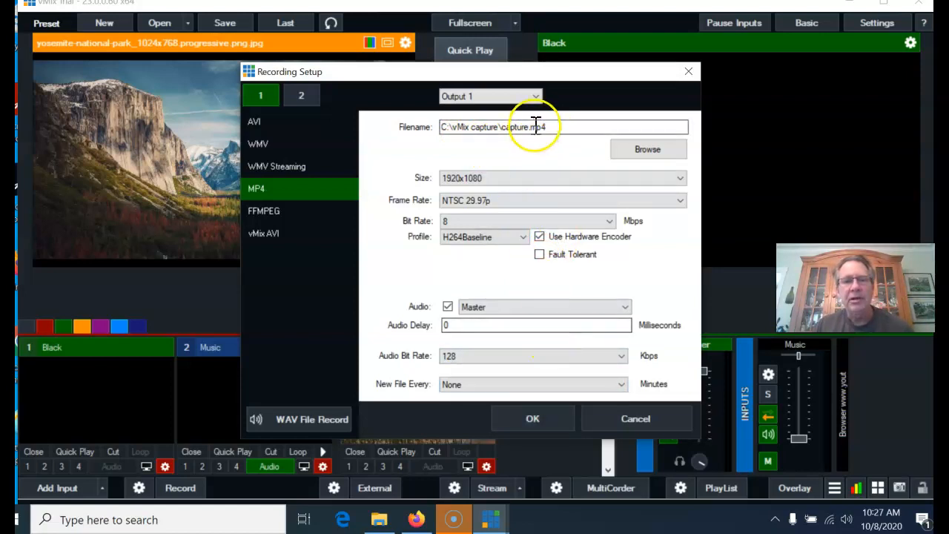
left_click(527, 96)
left_click(485, 110)
left_click(485, 97)
left_click(478, 120)
left_click(491, 97)
left_click(486, 110)
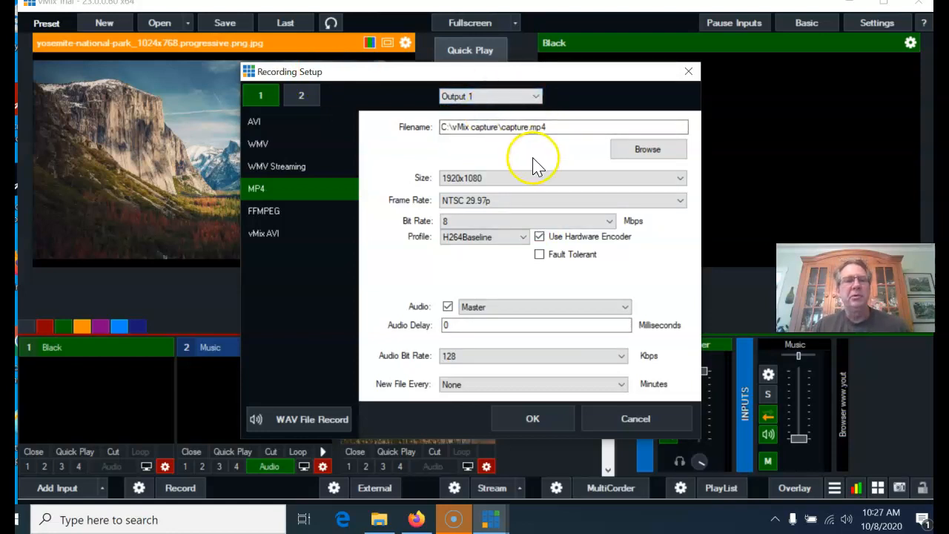
left_click(527, 419)
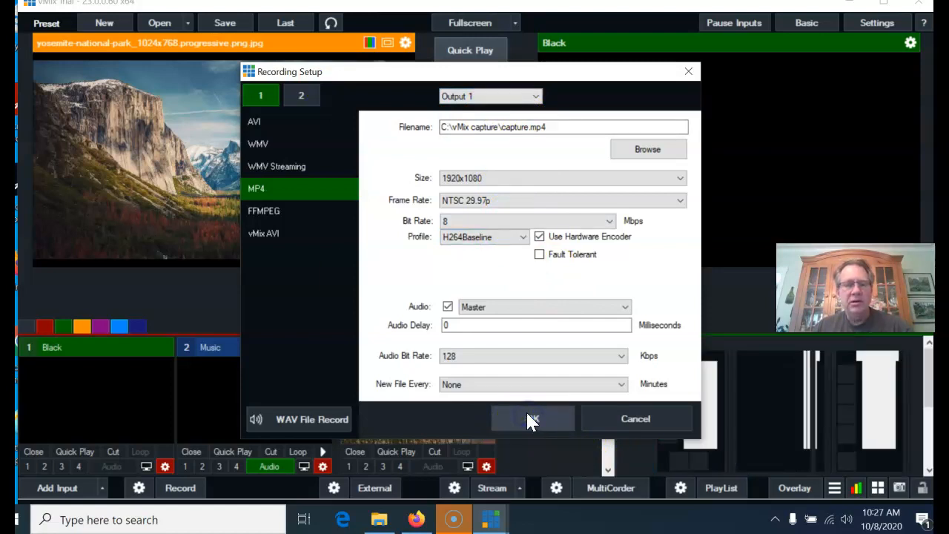
- Bring the Music input into preview and rewind its track to 00:00:00
left_click(97, 404)
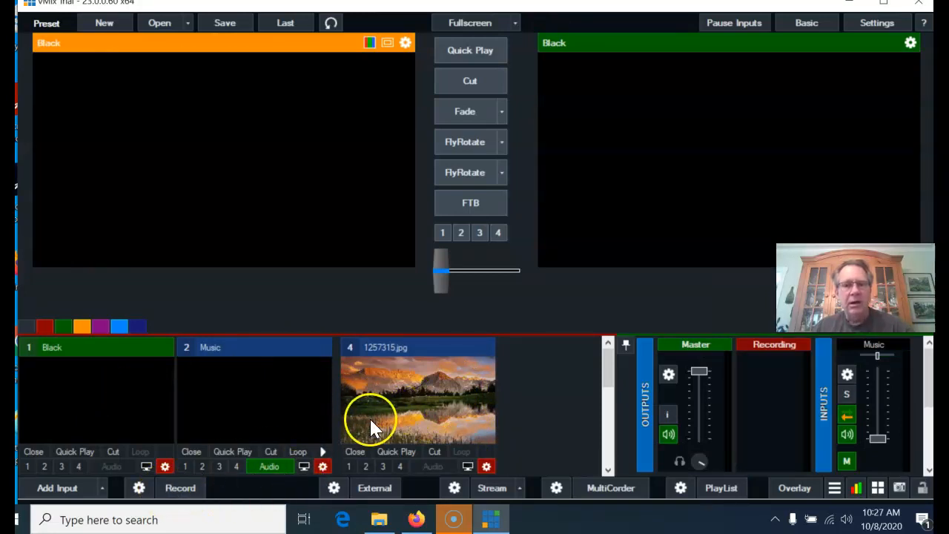
left_click(449, 406)
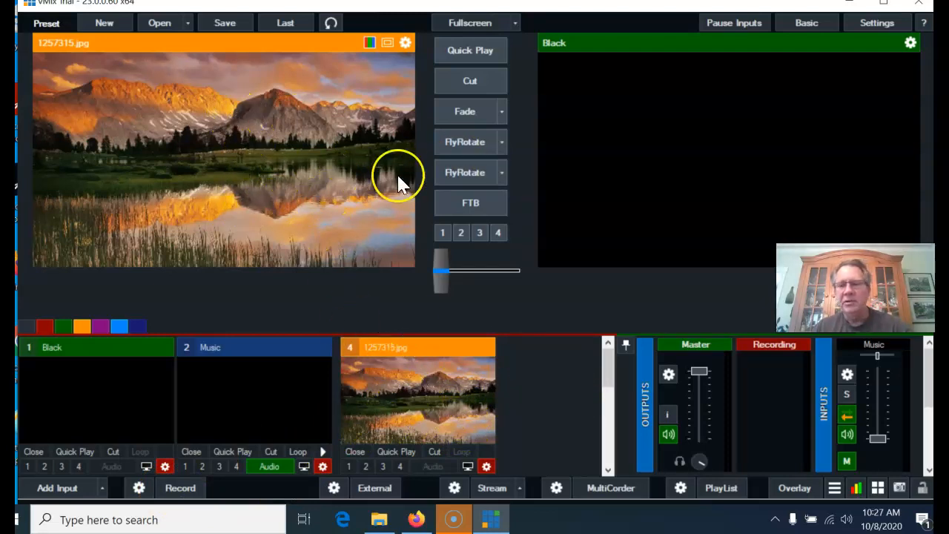
left_click(235, 370)
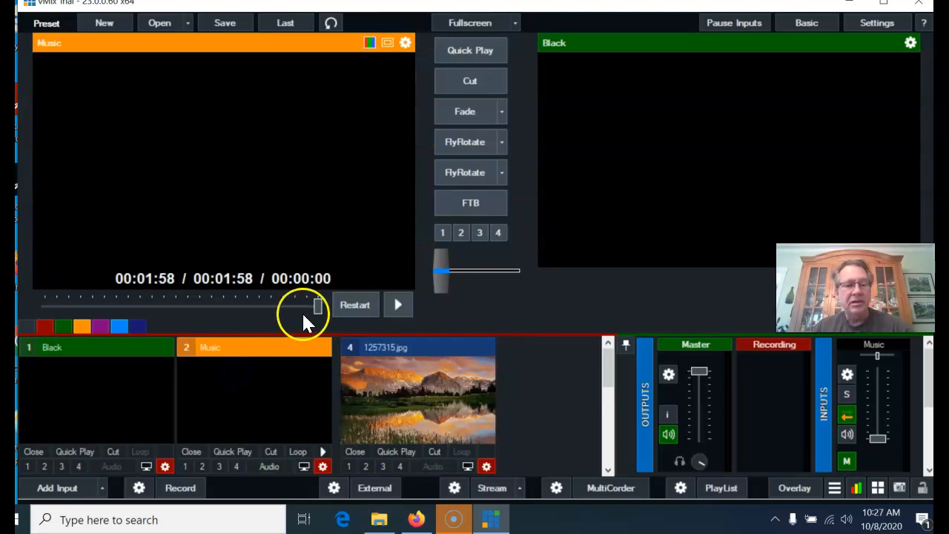
left_click_drag(318, 305, 57, 317)
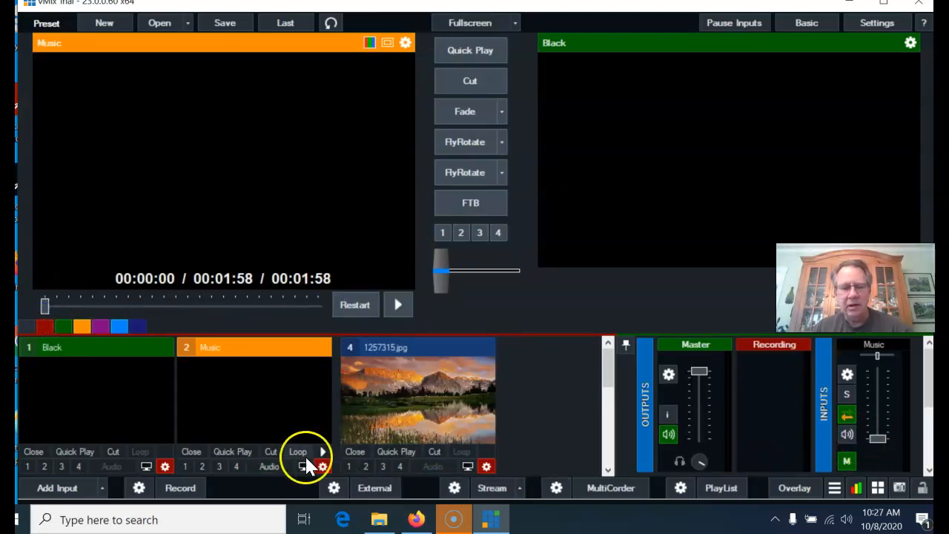
left_click(272, 467)
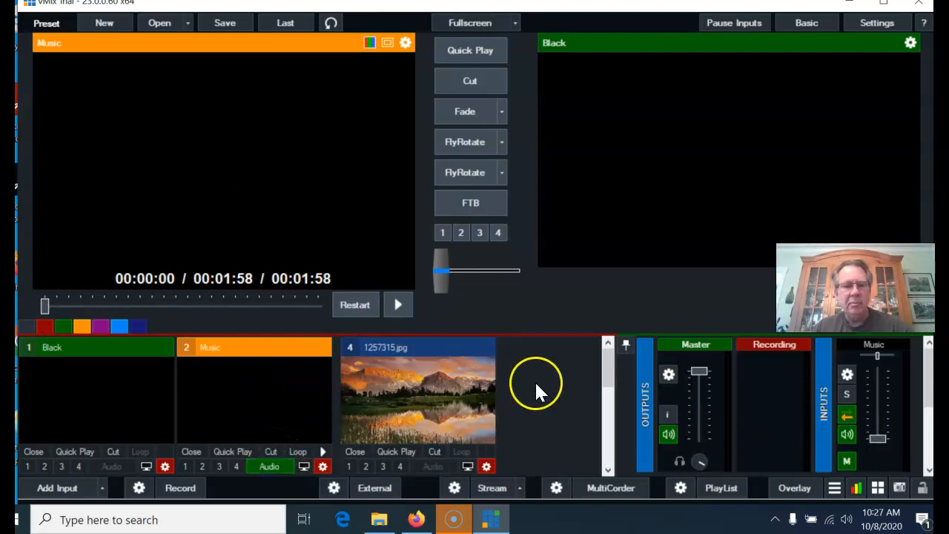
left_click(426, 406)
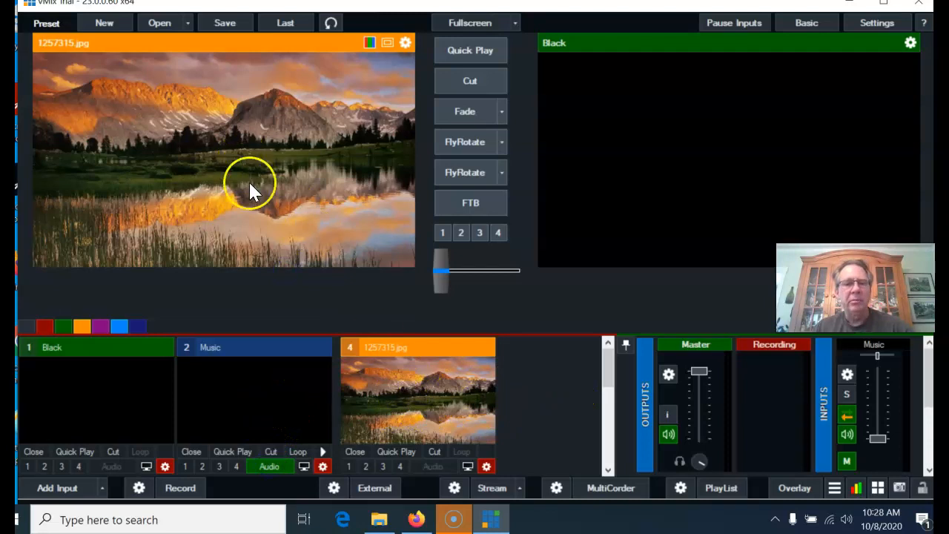
left_click(313, 428)
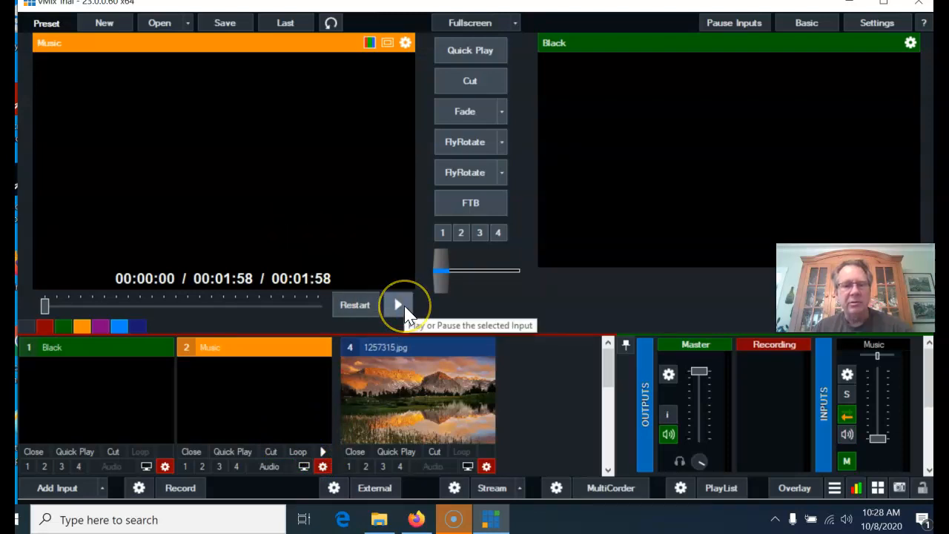
- Enable Automatically Play with Transition for the Music input and close its settings
left_click(243, 358)
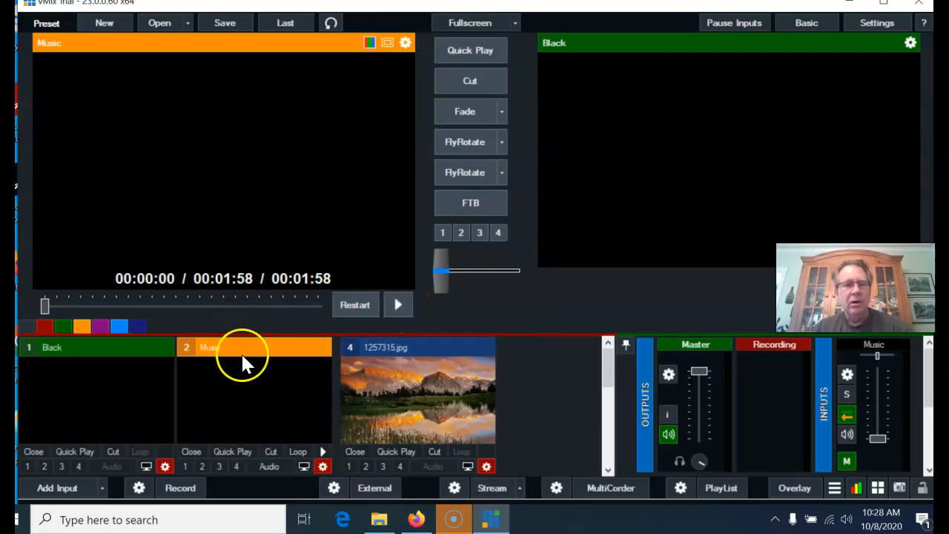
left_click(321, 465)
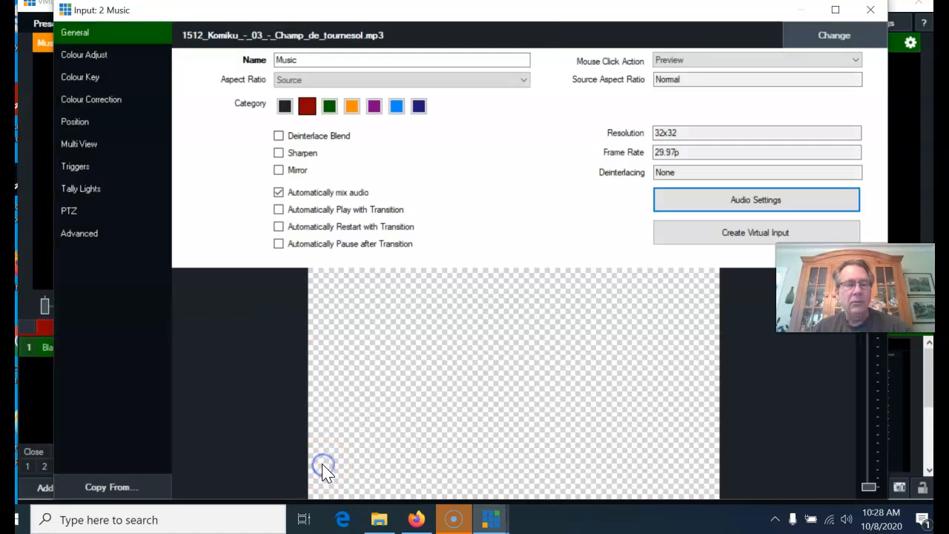
left_click(279, 210)
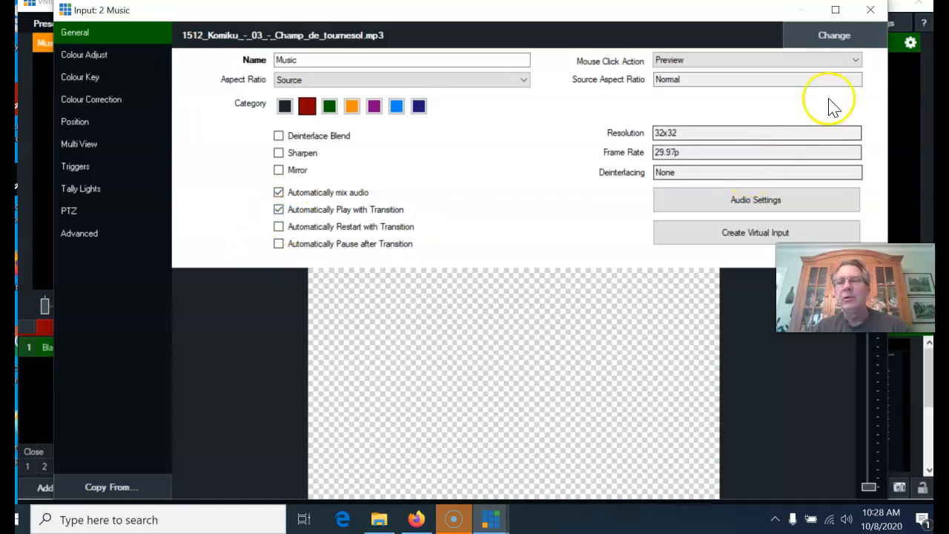
left_click(871, 10)
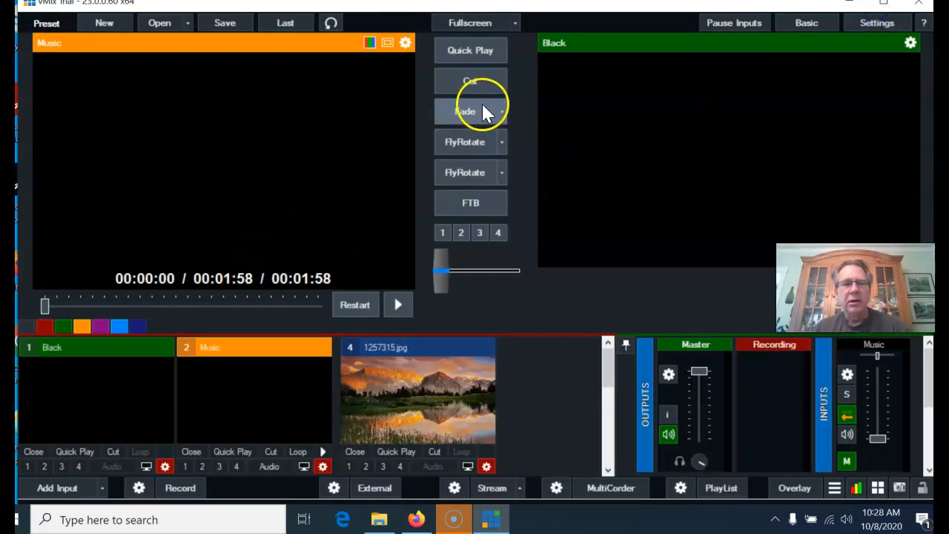
- Fade the Music input to the output, followed by a fade to 1257315.jpg
left_click(465, 111)
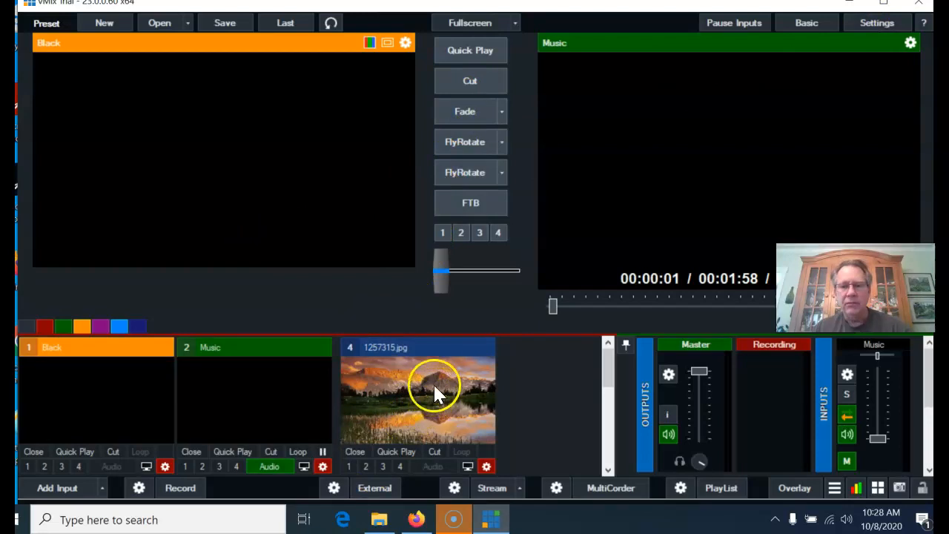
left_click(447, 108)
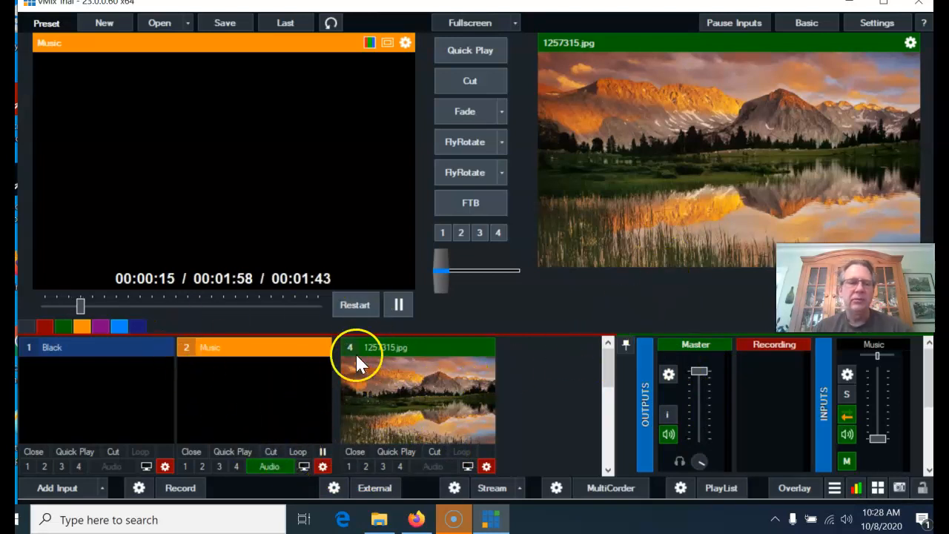
- Pause Music and rewind it to 00:00:00, then cut the output back to Black with 1257315.jpg in preview
left_click(393, 304)
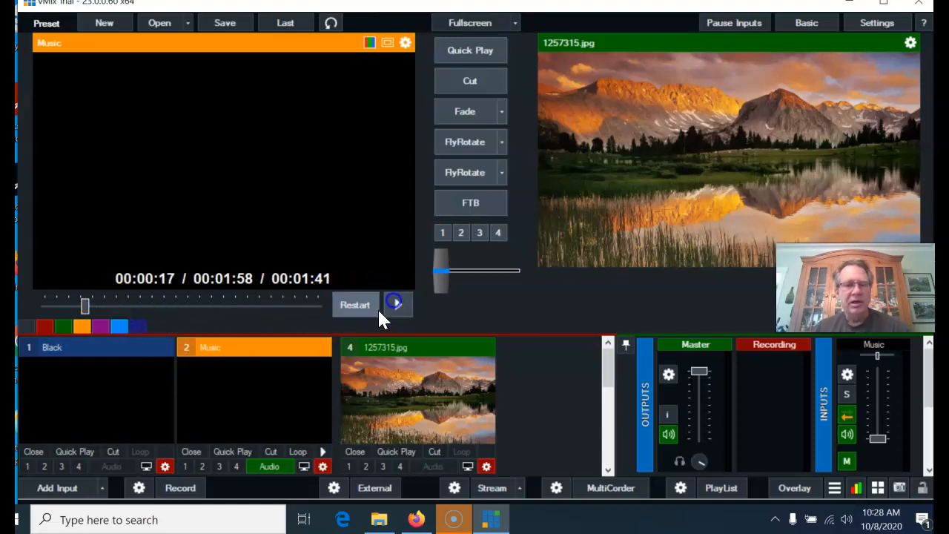
left_click_drag(84, 305, 41, 304)
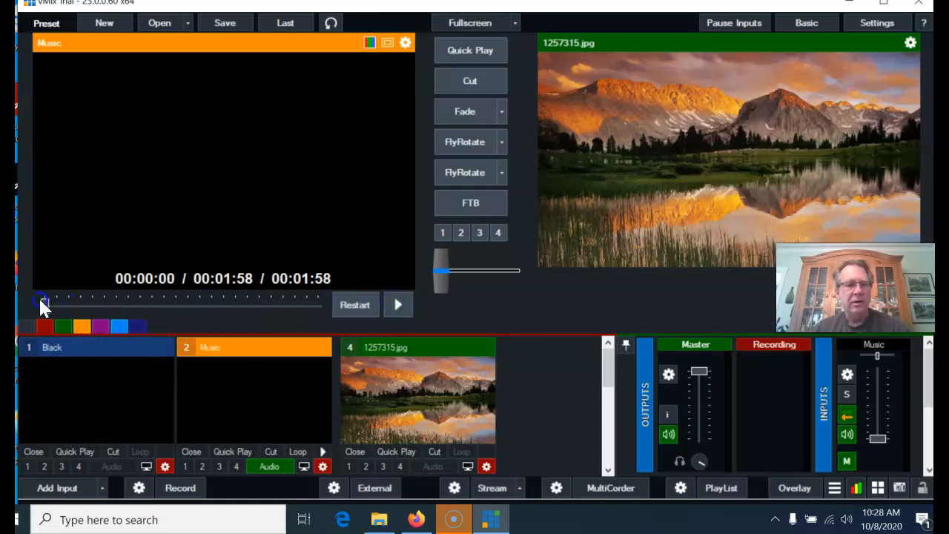
left_click(393, 413)
left_click(147, 399)
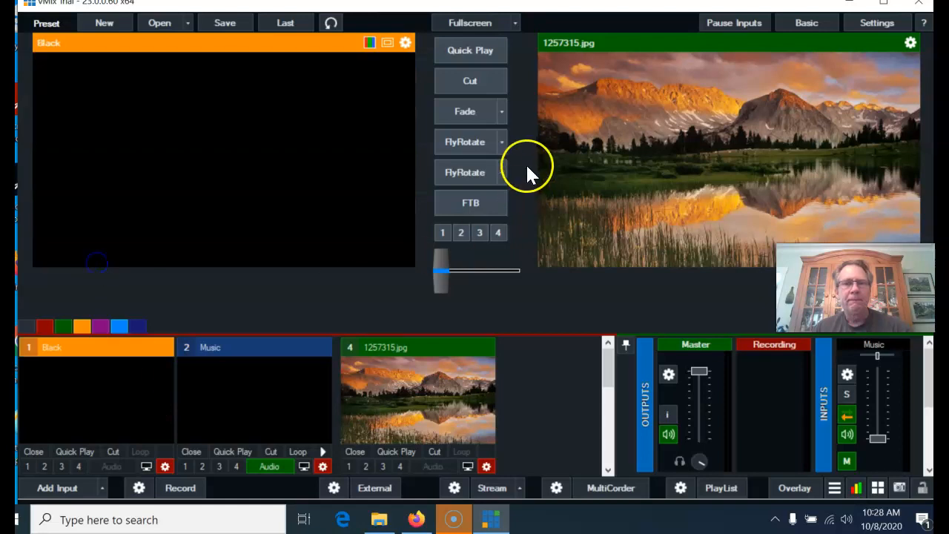
left_click(470, 80)
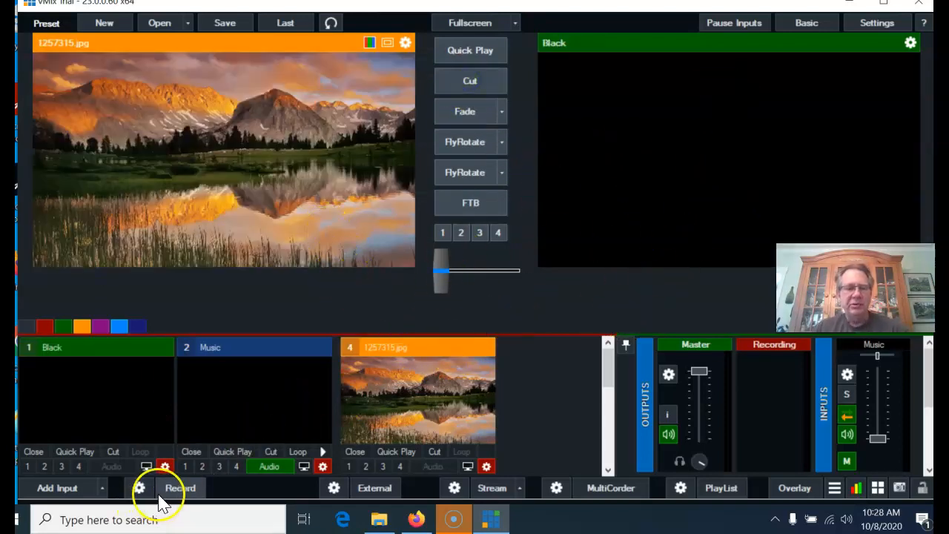
- Start recording with Music playing, and fade 1257315.jpg to the output with the California Nature title on overlay 1
left_click(181, 489)
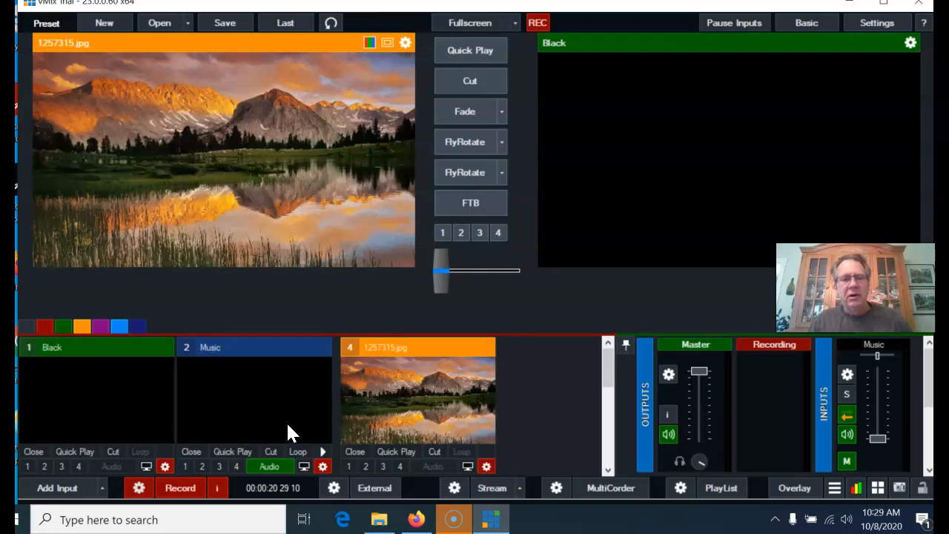
left_click(323, 454)
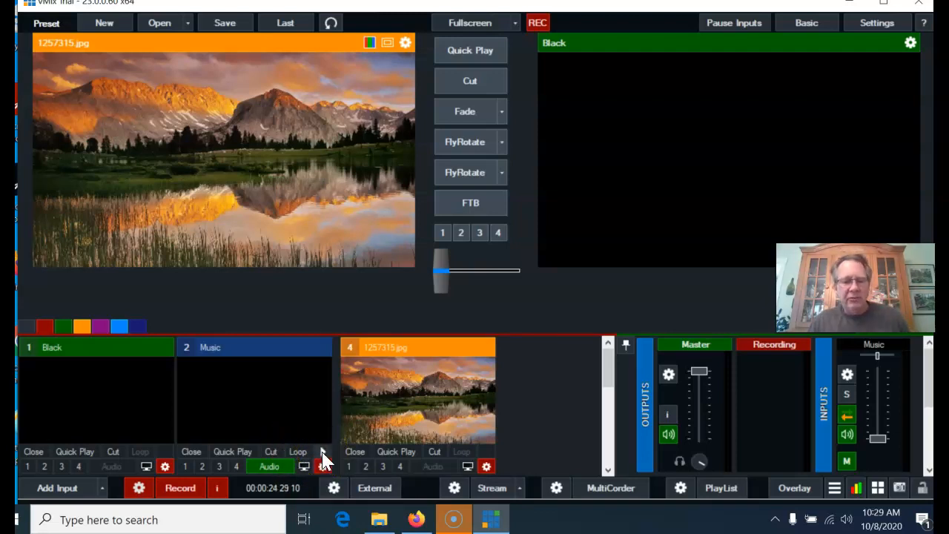
left_click(466, 116)
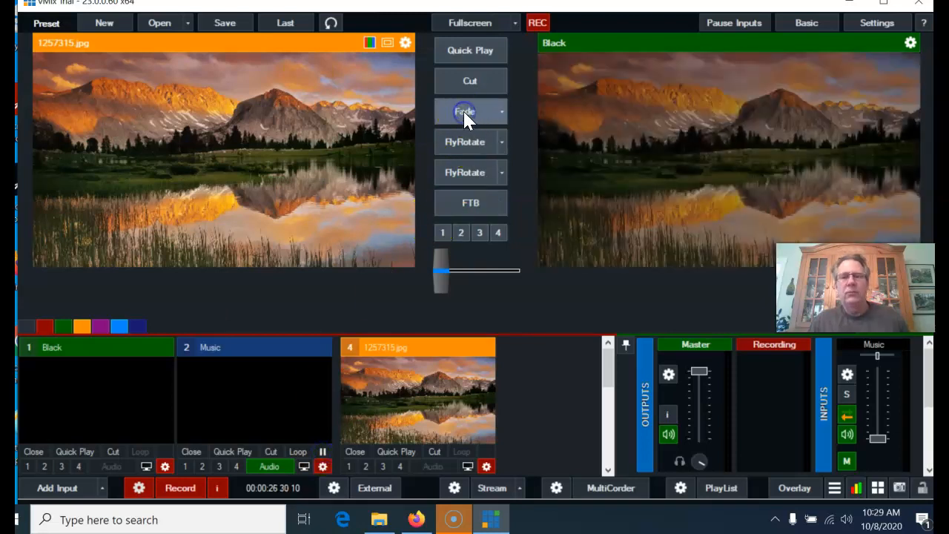
left_click(442, 232)
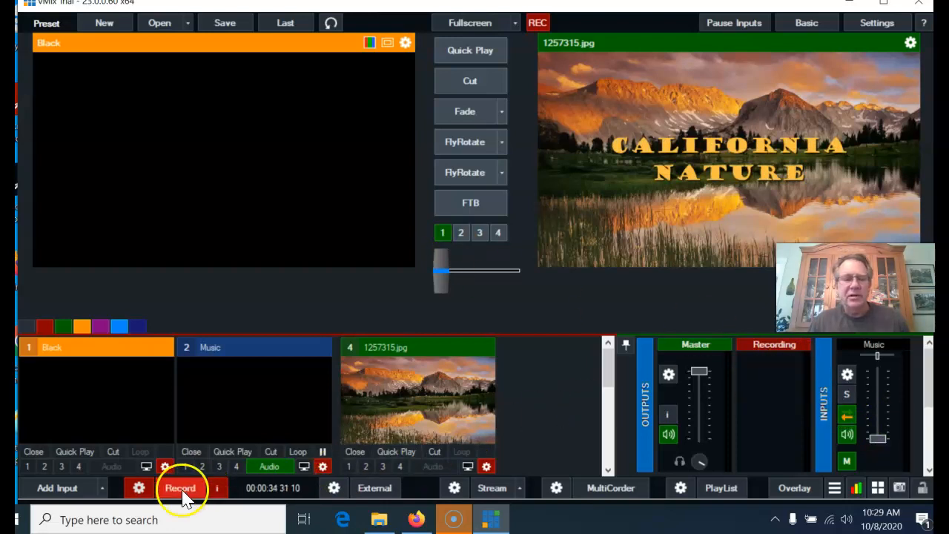
- Raise the Music volume all the way up and stop the recording
left_click_drag(876, 439, 873, 353)
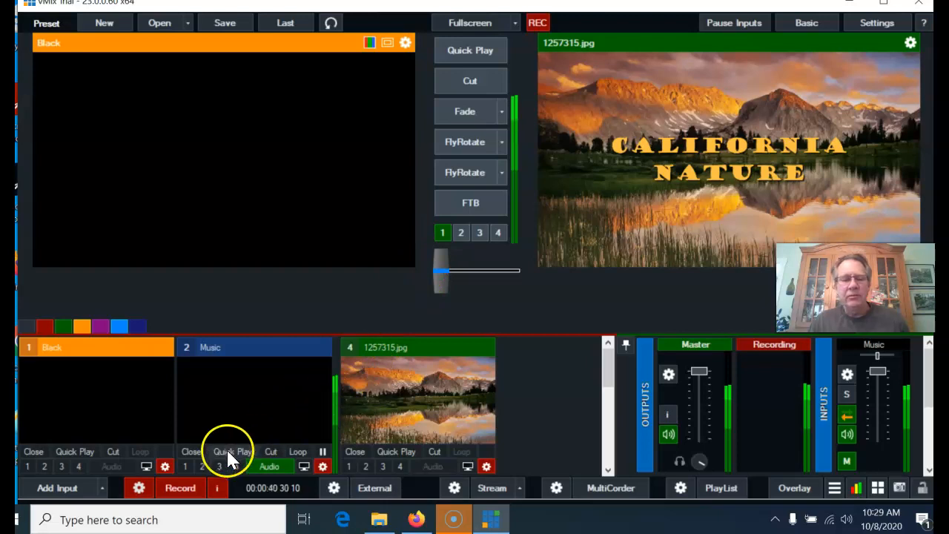
left_click(182, 491)
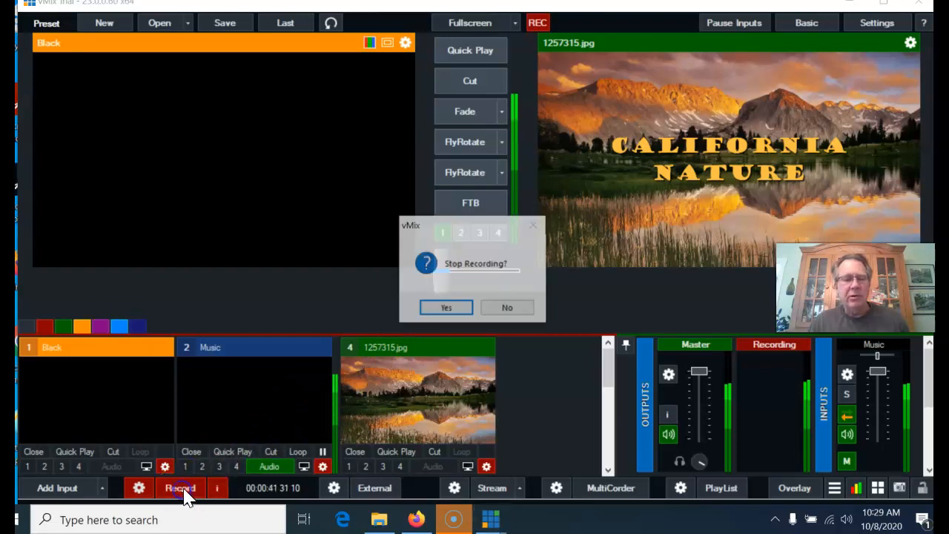
left_click(460, 308)
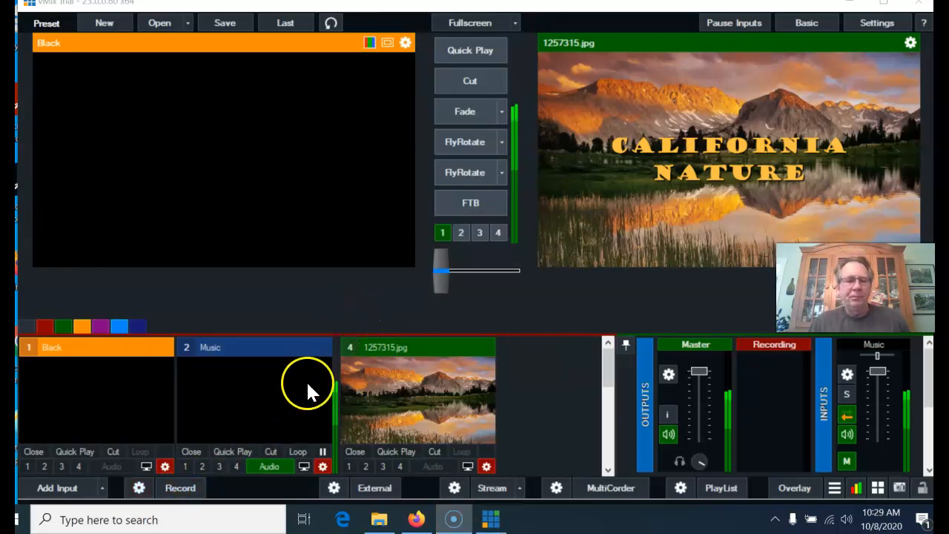
- Bring Music into preview, rewind its track to 00:00:00 and pause it
left_click(286, 466)
left_click(276, 415)
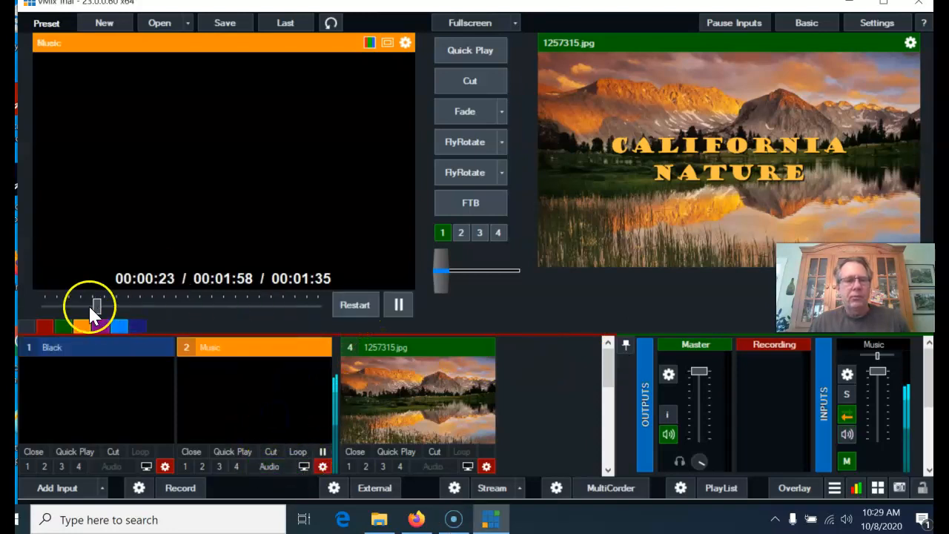
left_click_drag(97, 305, 28, 300)
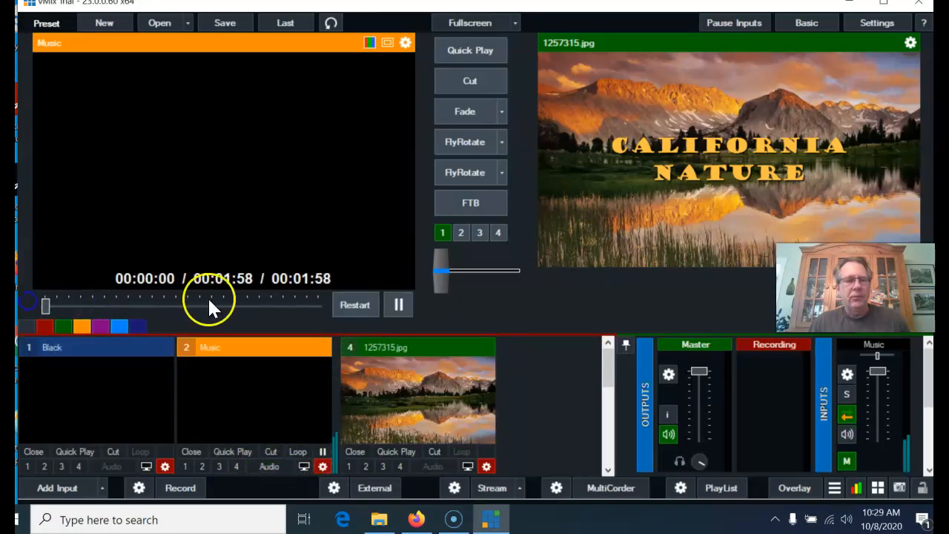
left_click(398, 305)
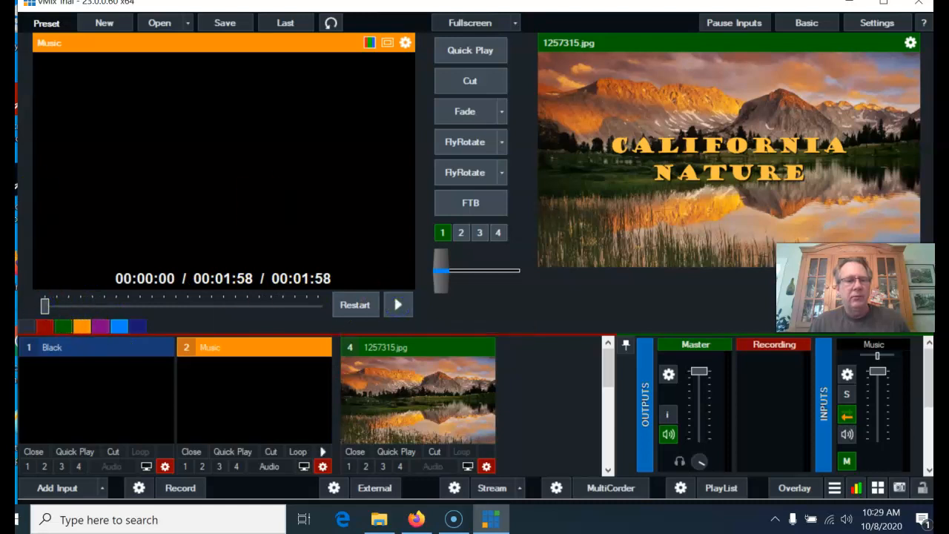
- Turn on the Music input's audio and clear the output by cutting to Black and turning off overlay 1
left_click(286, 419)
left_click(268, 467)
left_click(87, 430)
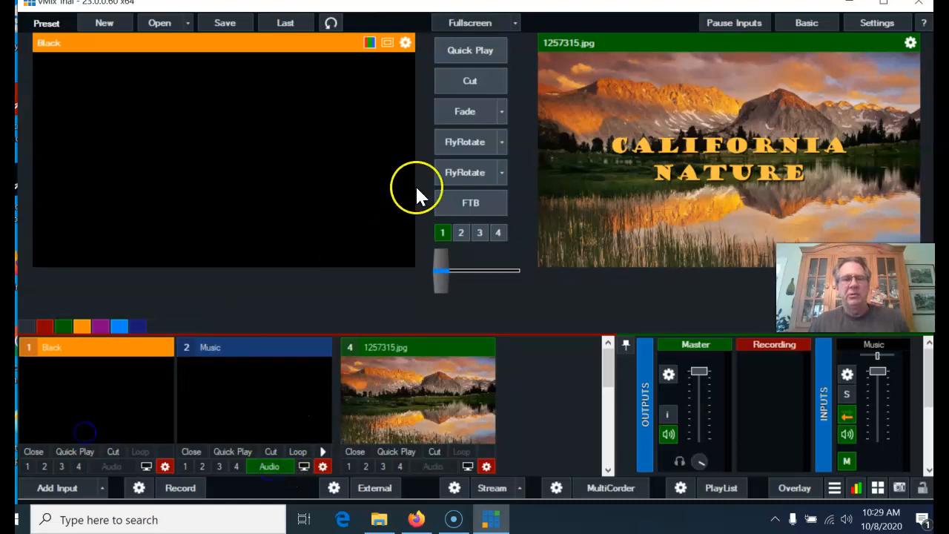
left_click(452, 81)
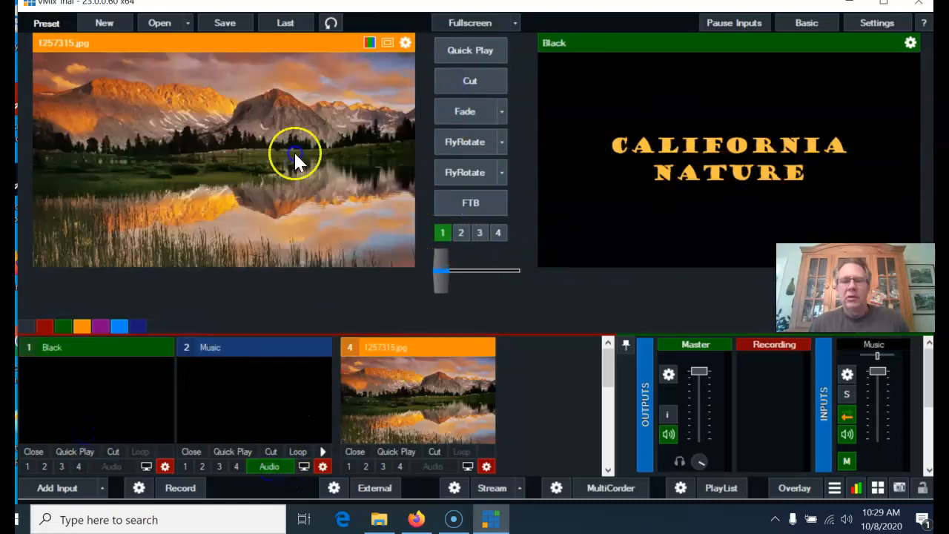
left_click_drag(875, 296, 874, 279)
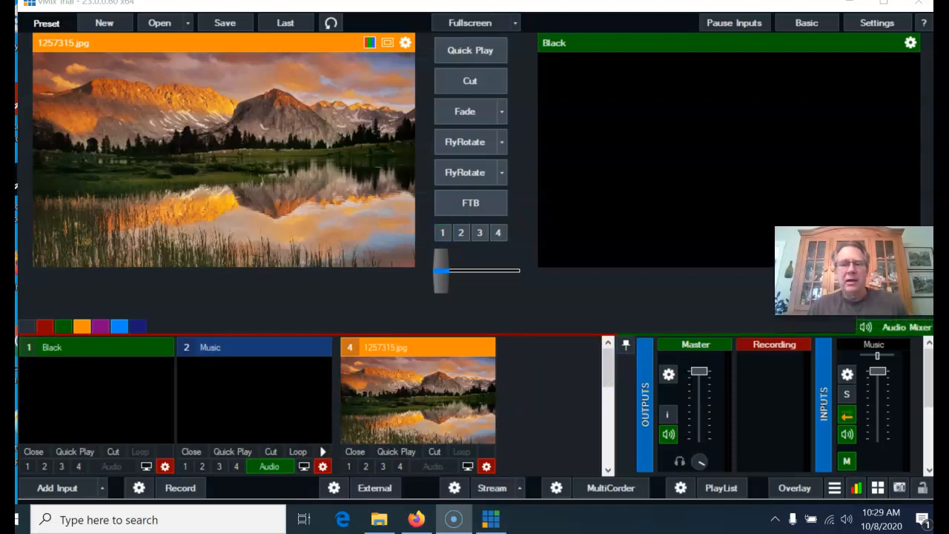
- Start a new recording, play Music, and fade to 1257315.jpg with the overlay 1 title on top
left_click(182, 489)
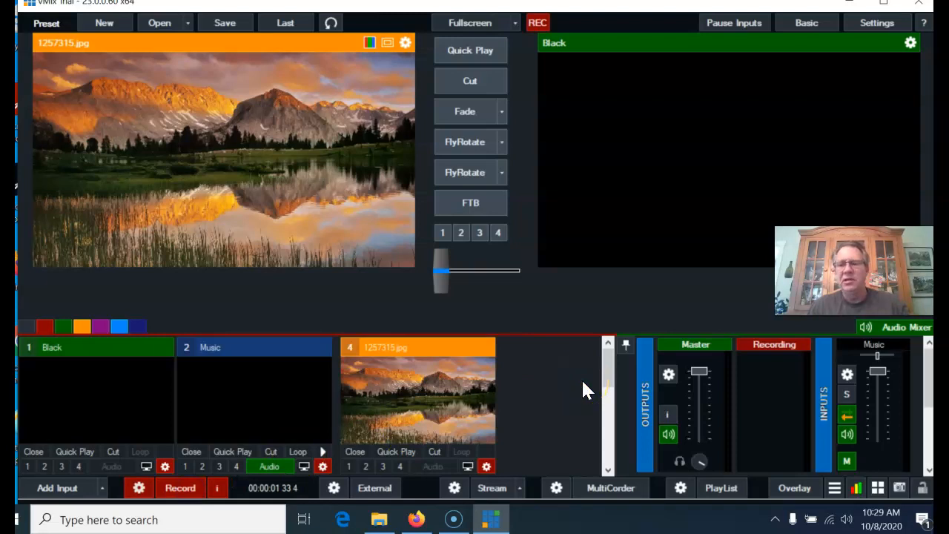
left_click(546, 397)
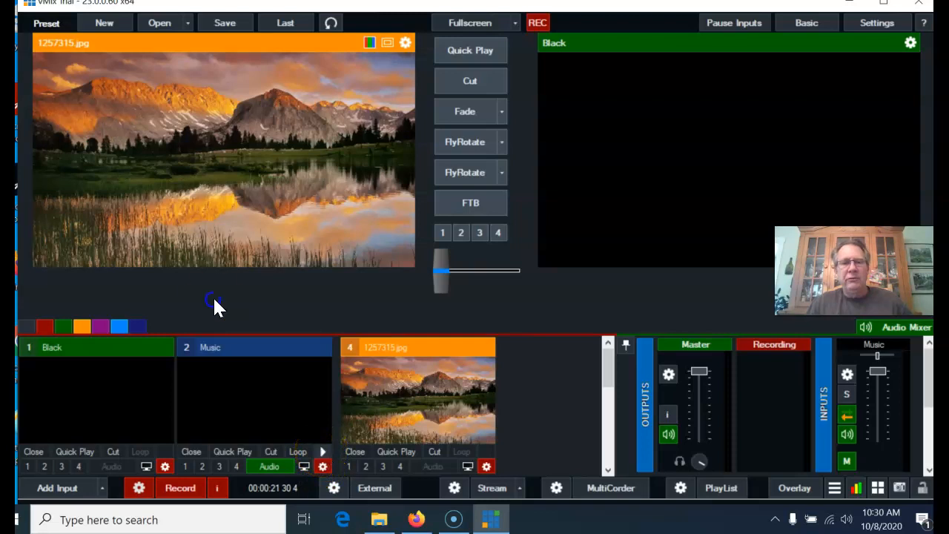
left_click(465, 112)
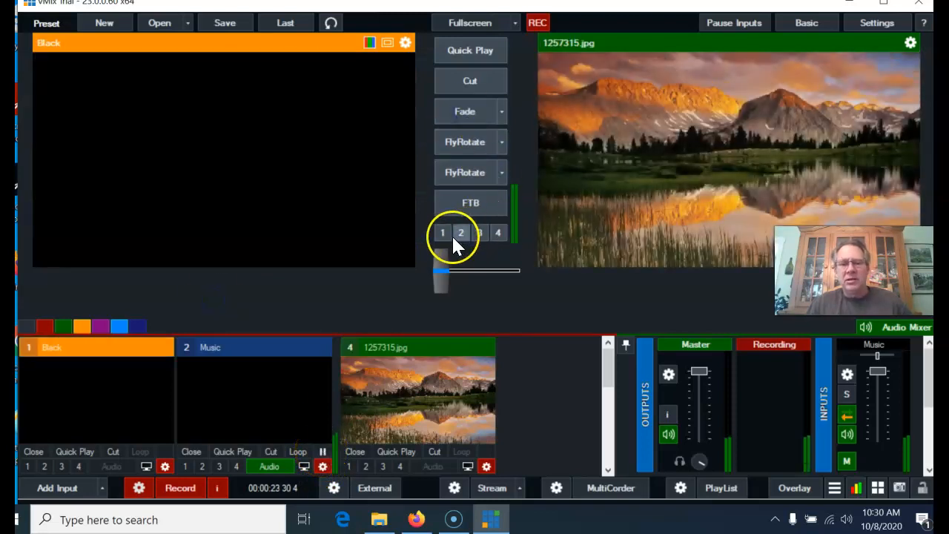
left_click(441, 233)
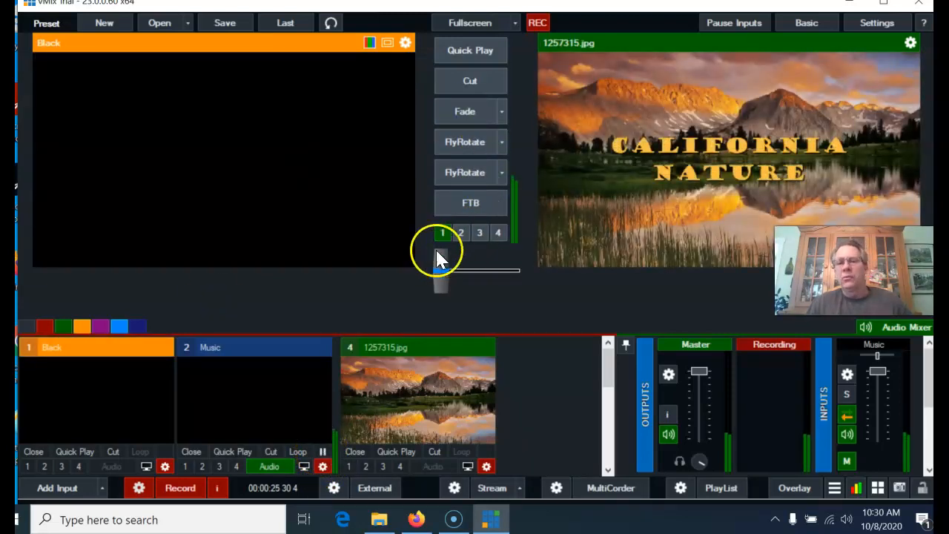
- Bring Burney-Falls.jpg into preview, turn off overlay 1 and fade the picture to the output
left_click_drag(608, 368, 608, 401)
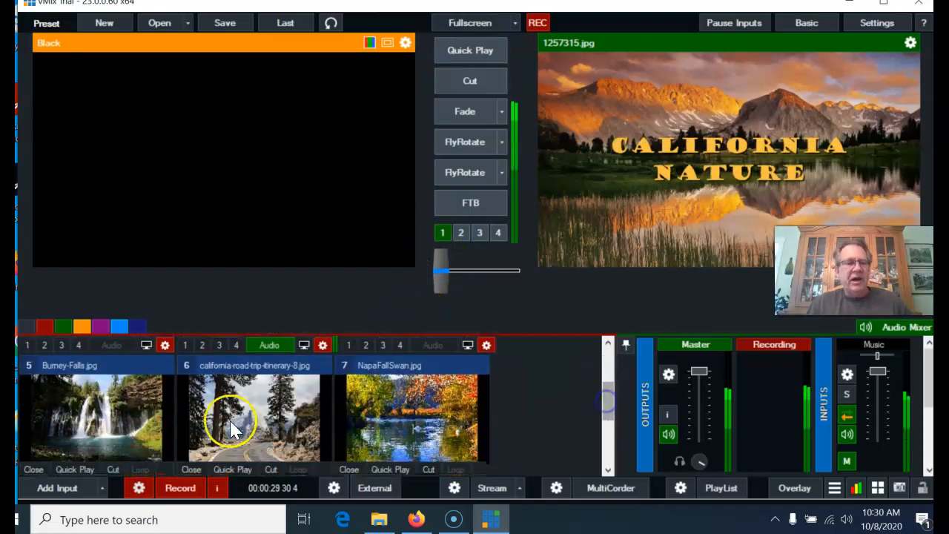
left_click(140, 404)
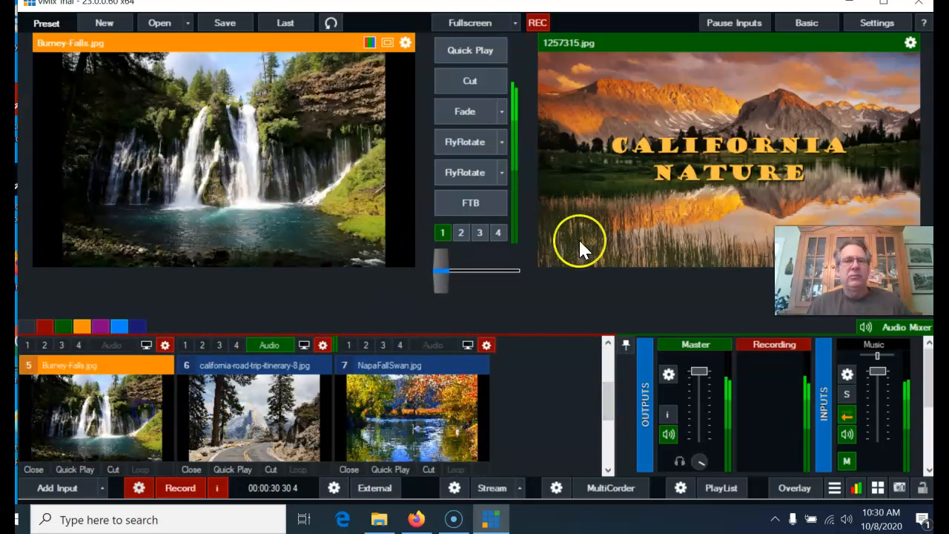
left_click(443, 228)
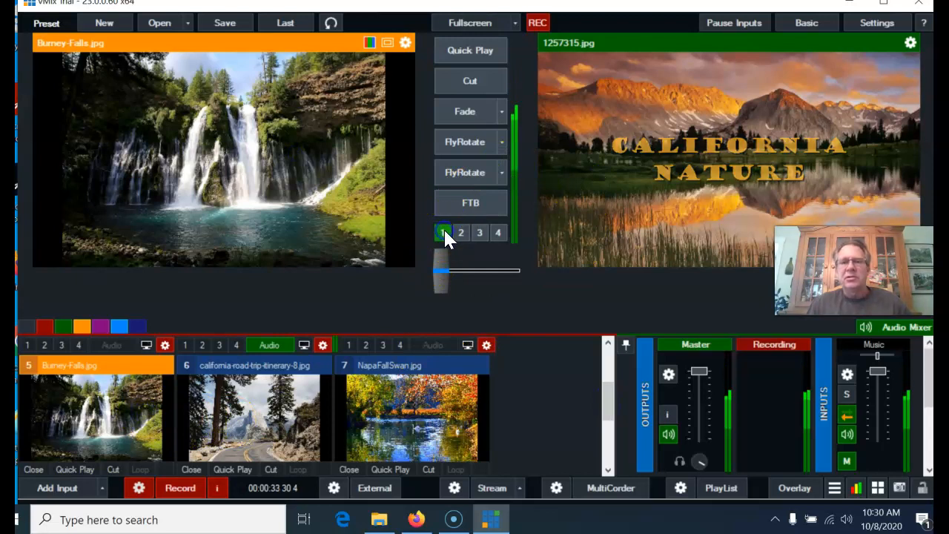
left_click(467, 113)
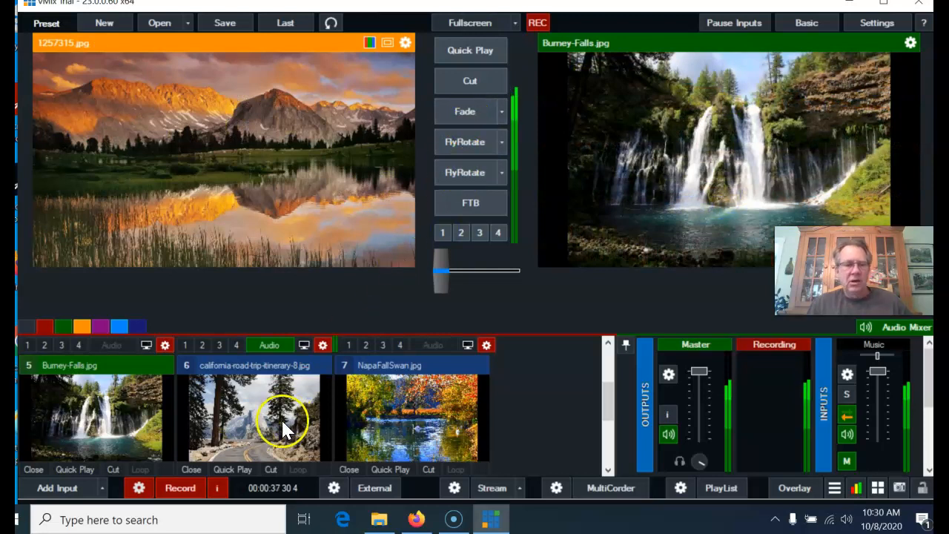
- Fade california-road-trip-itinerary-8.jpg to the output, and follow it with a cut to NapaFallSwan.jpg
left_click(268, 433)
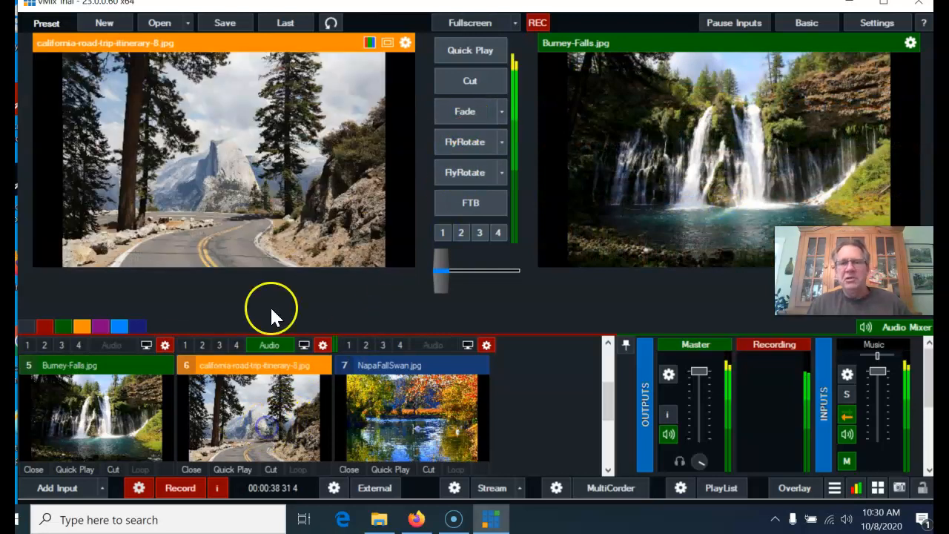
left_click(470, 113)
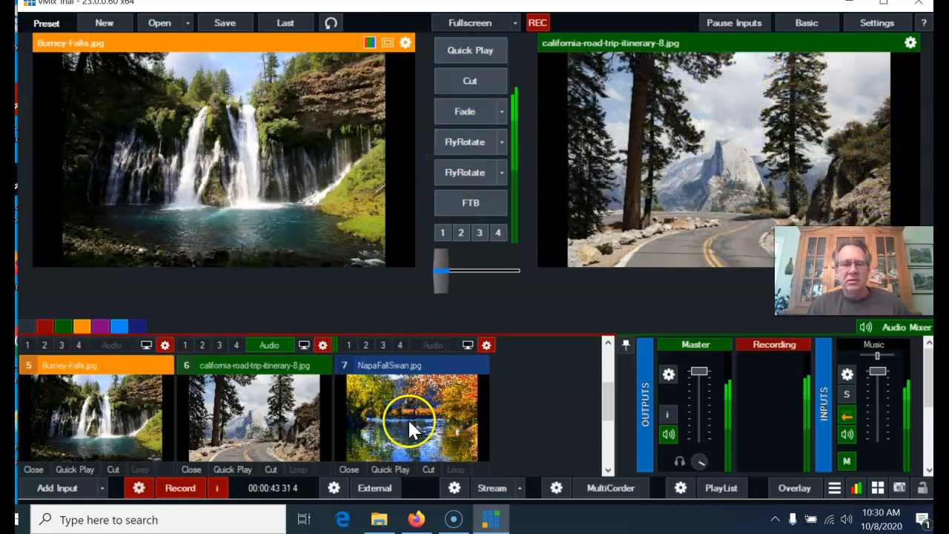
left_click(410, 429)
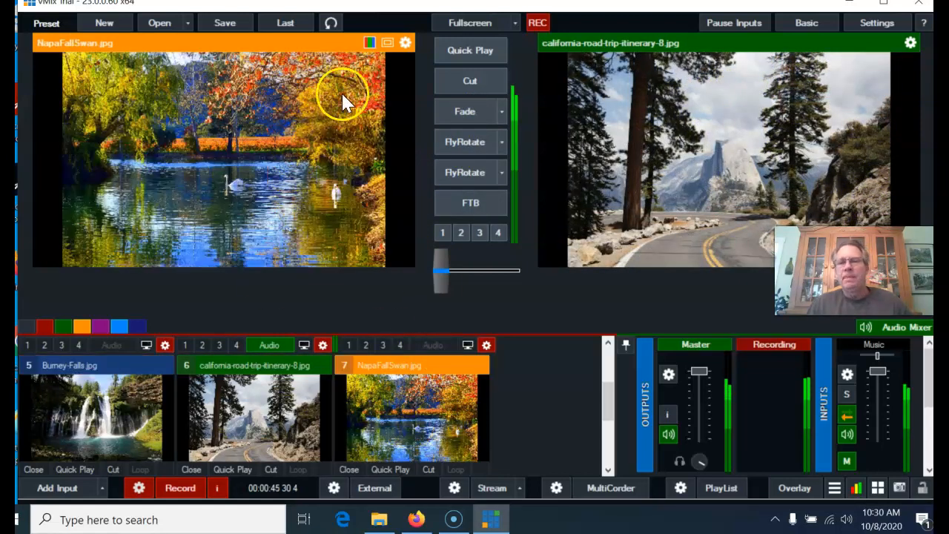
left_click(468, 83)
- Bring the Coast - 41066.mp4 clip into preview, rewind it to 00:00:00 and fade it to the output
left_click_drag(608, 403, 607, 426)
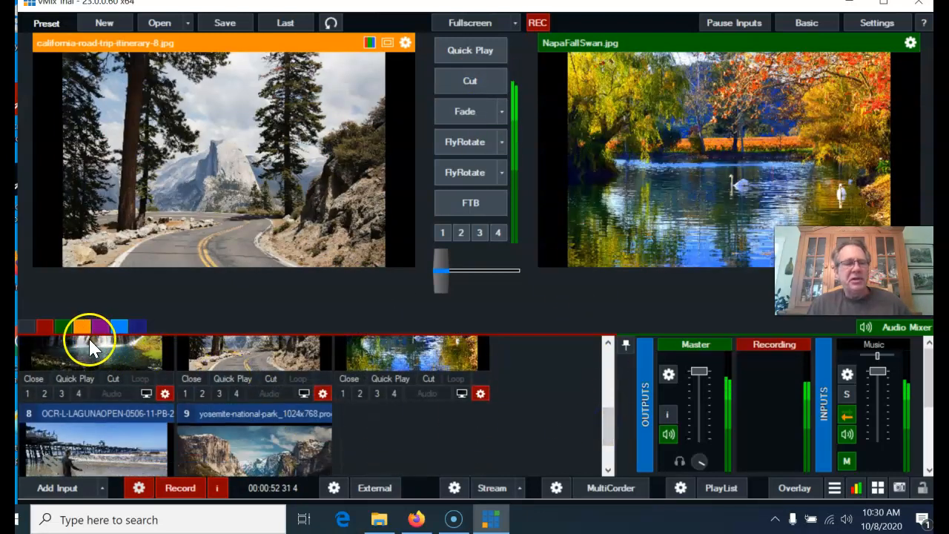
left_click(65, 326)
left_click(125, 399)
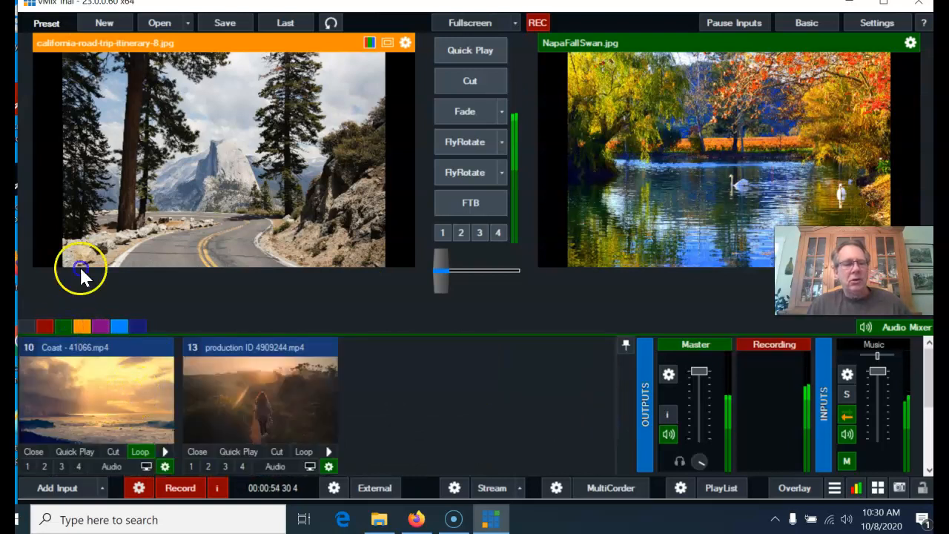
left_click_drag(294, 303, 44, 313)
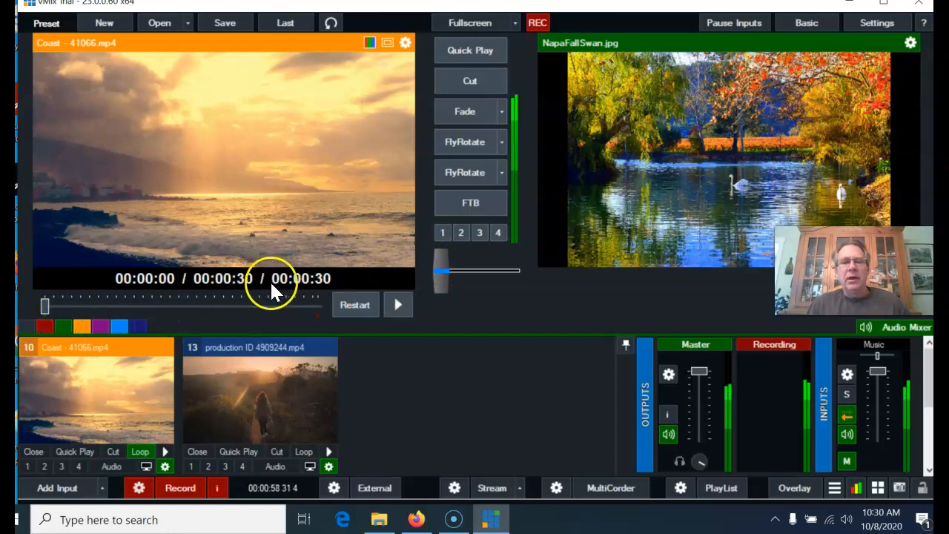
left_click(465, 115)
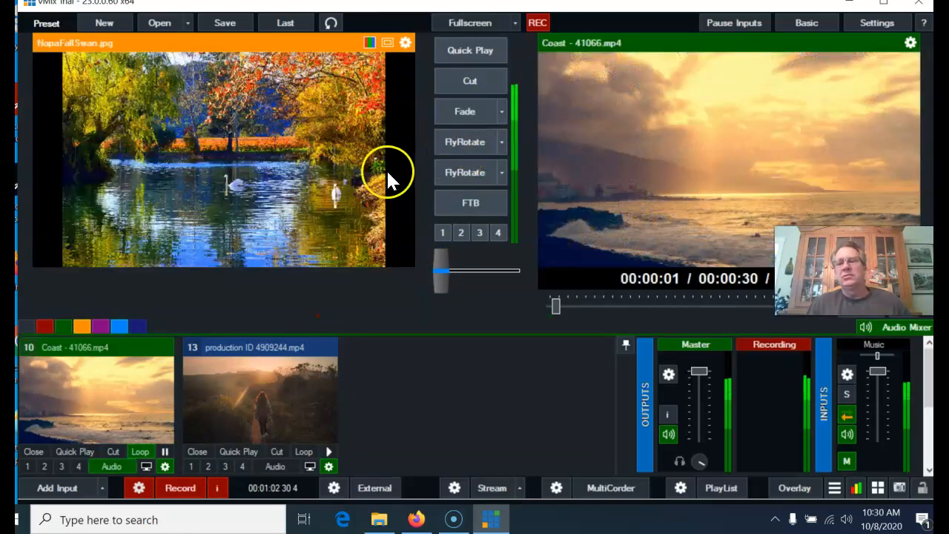
- Bring production ID 4909244.mp4 into preview, rewind it to 00:00:00 and fade it to the output
left_click(285, 407)
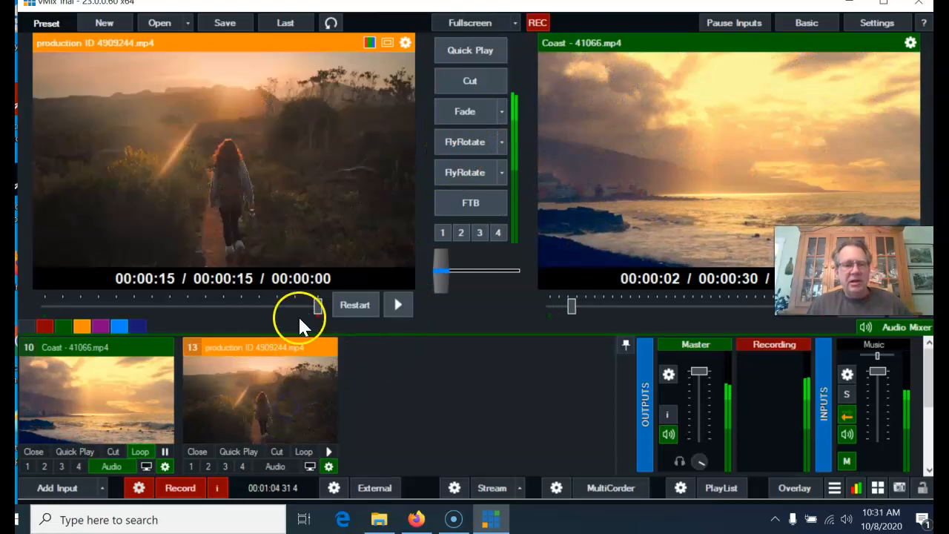
left_click_drag(317, 304, 28, 310)
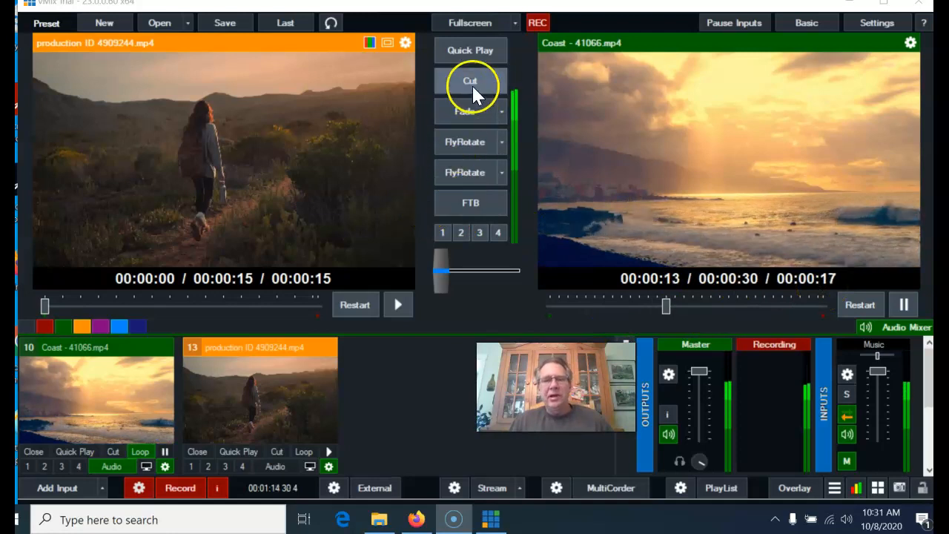
left_click(462, 113)
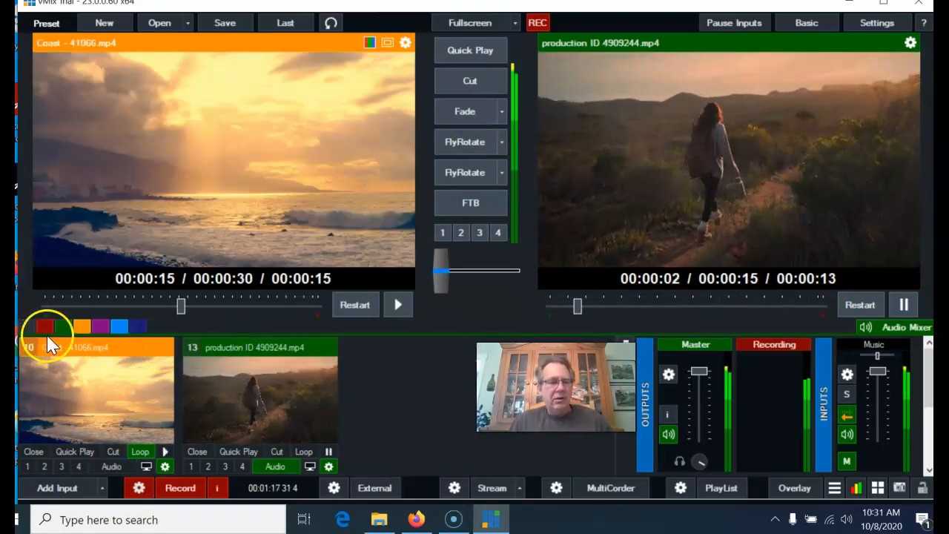
- Bring the surfer picture OCR-L-LAGUNAOPEN-0506-11-PB-2.jpg into preview and send it to the output with a FlyRotate transition
left_click(82, 326)
scroll(422, 400, "down", 1)
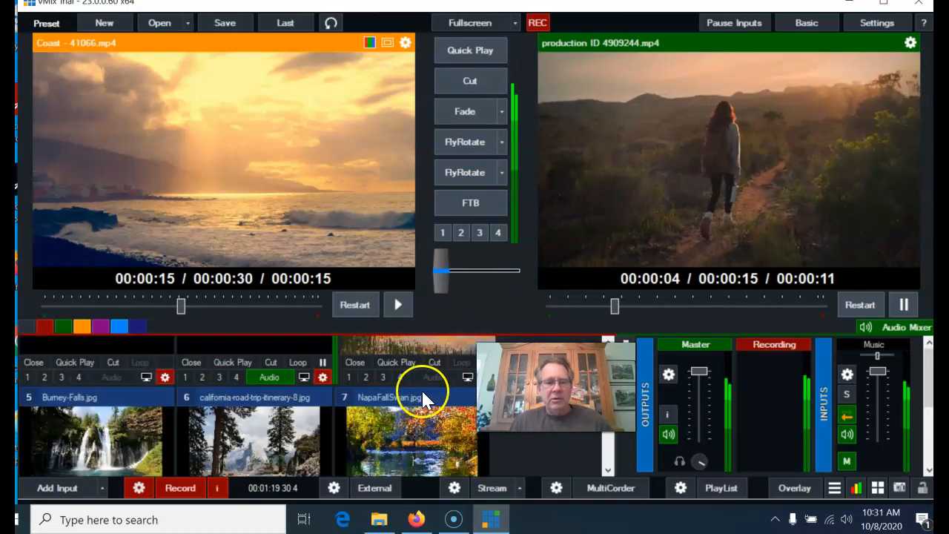
scroll(424, 399, "down", 1)
left_click(145, 408)
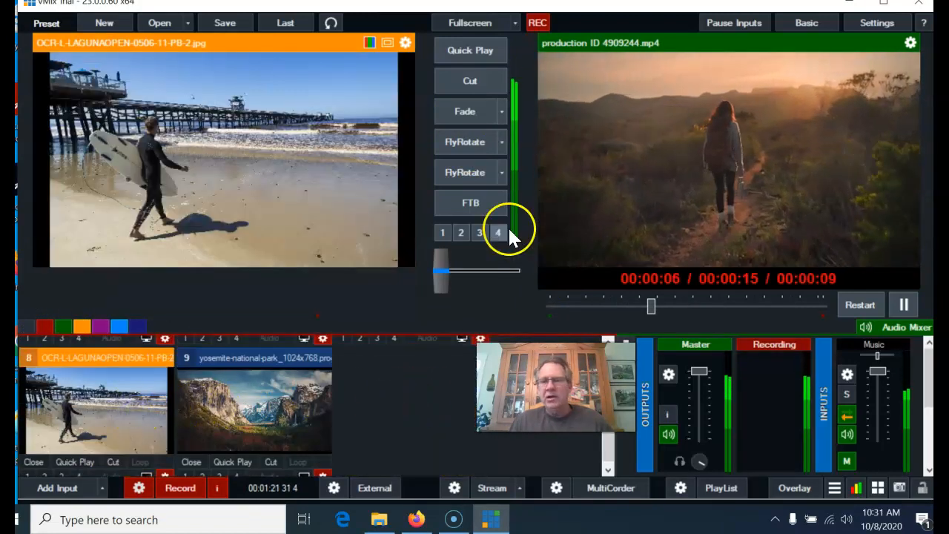
left_click(467, 146)
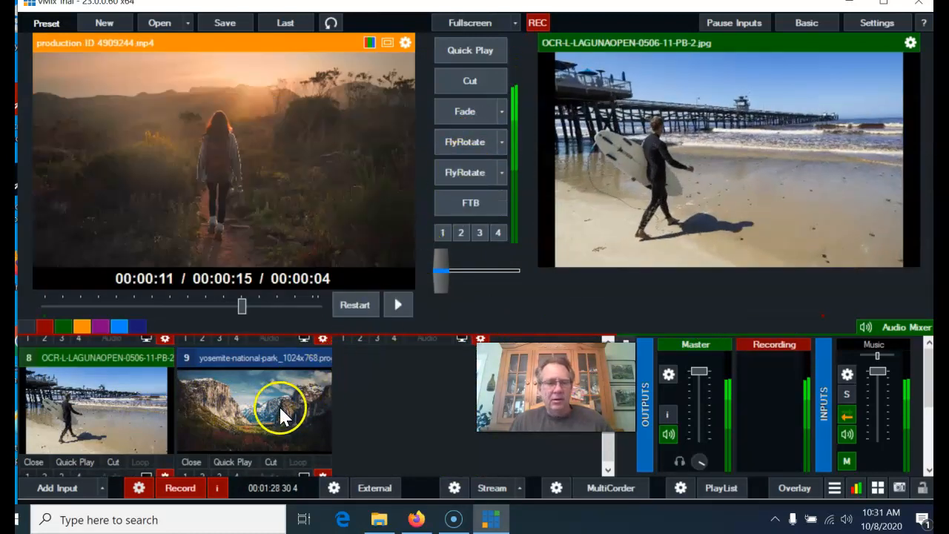
- Fade yosemite-national-park_1024x768.progressive.png.jpg to the output and turn on the overlay 2 title over it
left_click(279, 406)
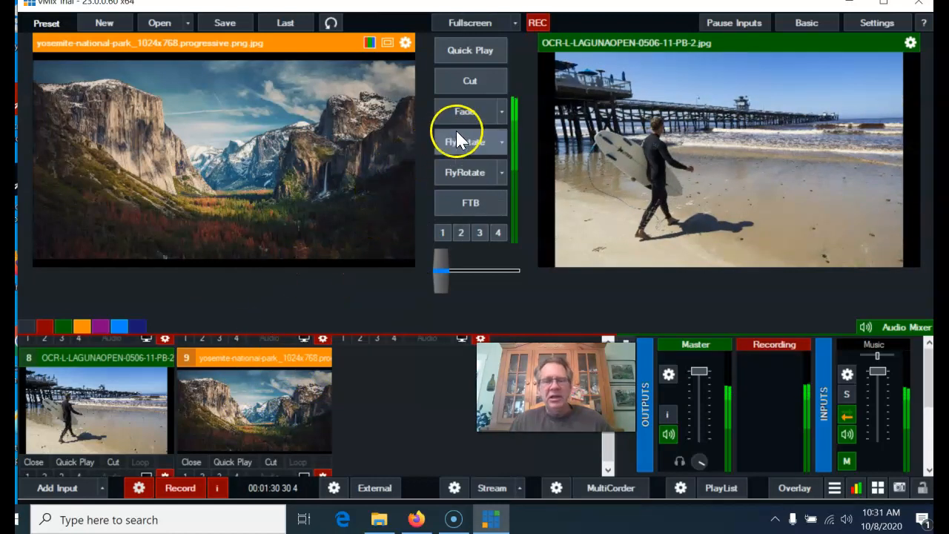
left_click(464, 111)
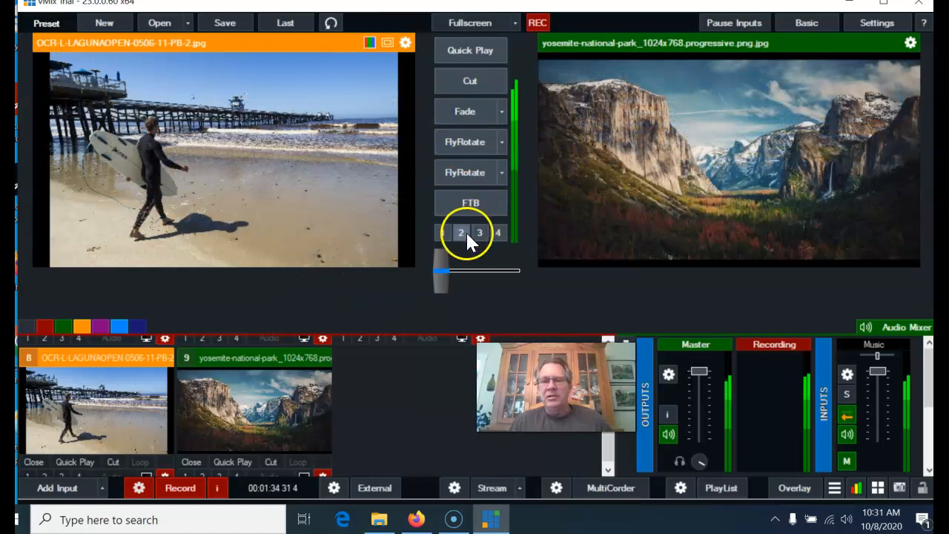
left_click(461, 233)
left_click(444, 282)
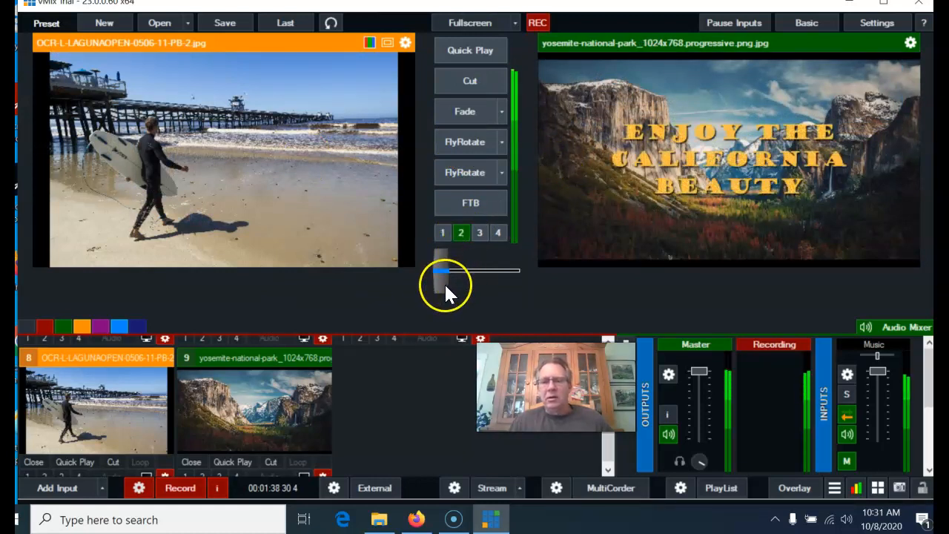
- Bring Black into preview, pull the Music volume all the way down, and fade to Black with overlay 2 turned off
left_click_drag(608, 453, 608, 390)
left_click(142, 358)
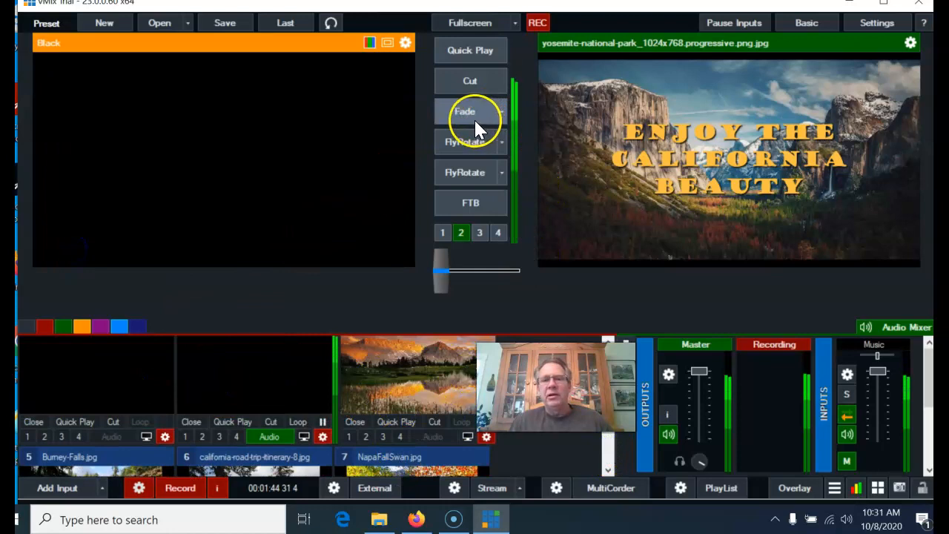
left_click_drag(876, 371, 877, 439)
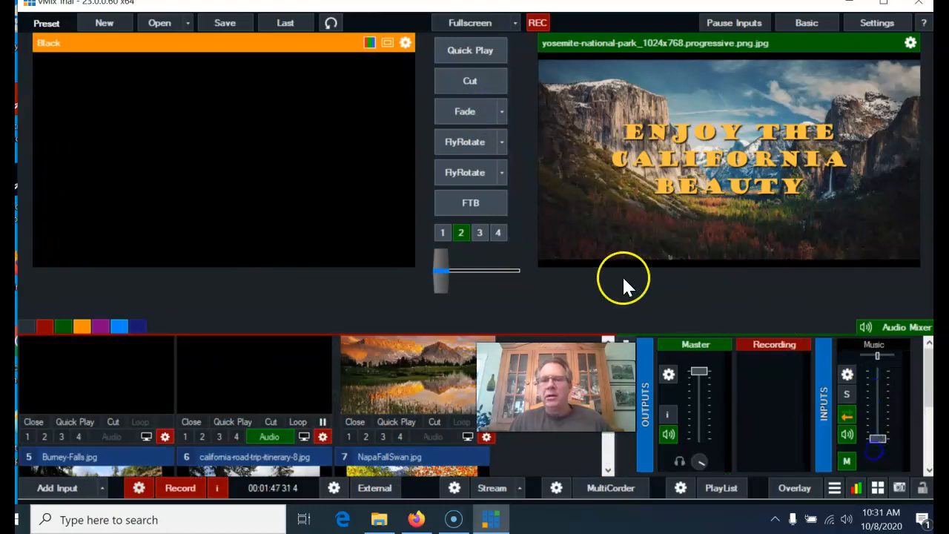
left_click(486, 122)
left_click(460, 233)
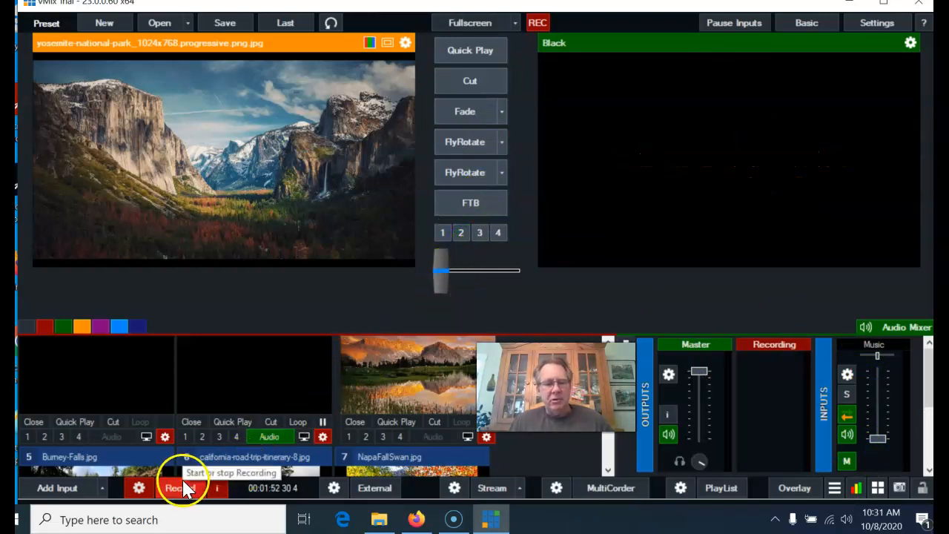
- Stop the recording and minimize the vMix window
left_click(183, 489)
left_click(449, 310)
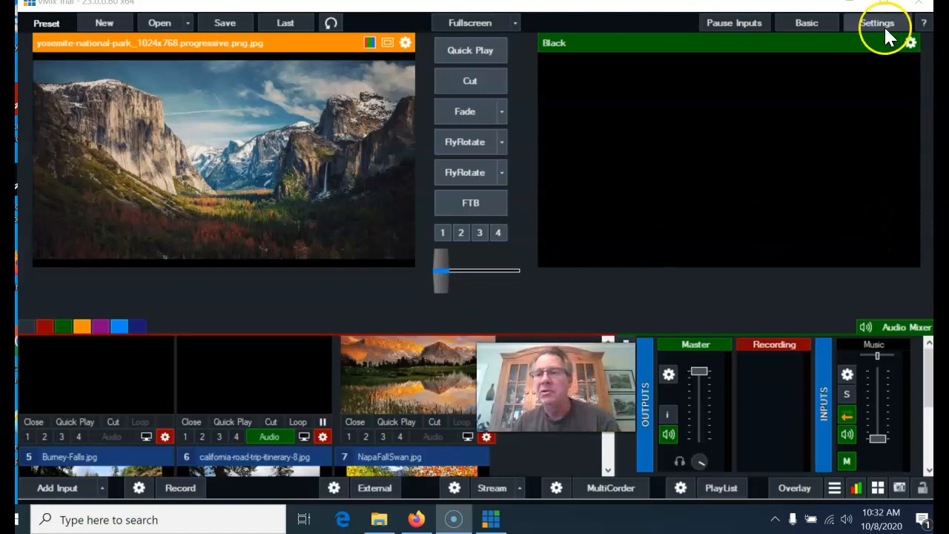
mouse_move(830, 6)
left_mouse_down()
mouse_move(834, 15)
mouse_move(838, 8)
mouse_move(827, 15)
left_mouse_up()
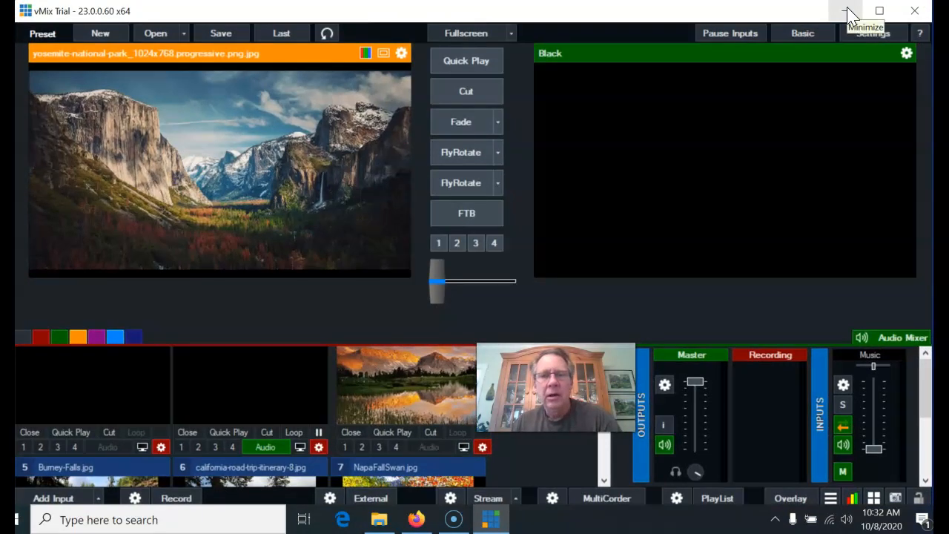
left_click(848, 12)
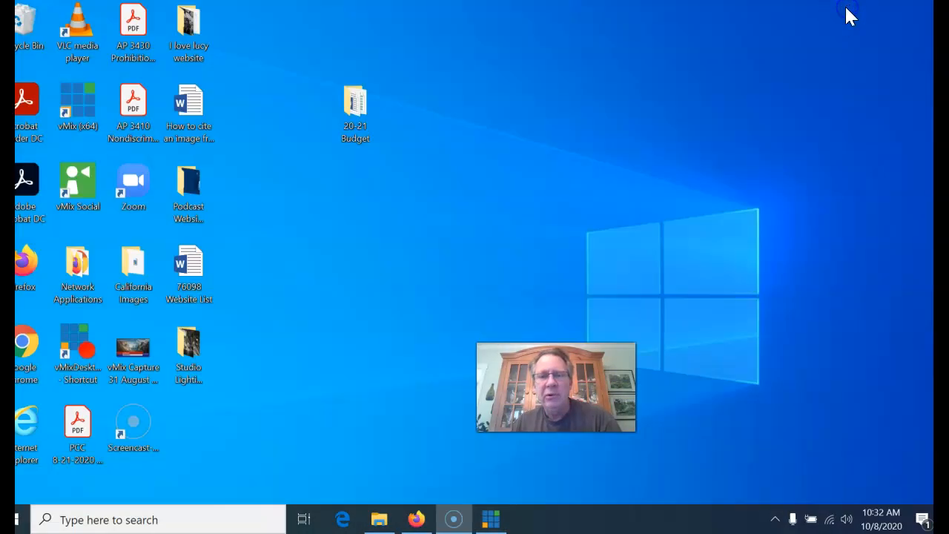
- In File Explorer, open the vMix capture folder on Local Disk (C:) and play "capture - 08 October 2020 - 10-29-56 AM"
left_click(376, 517)
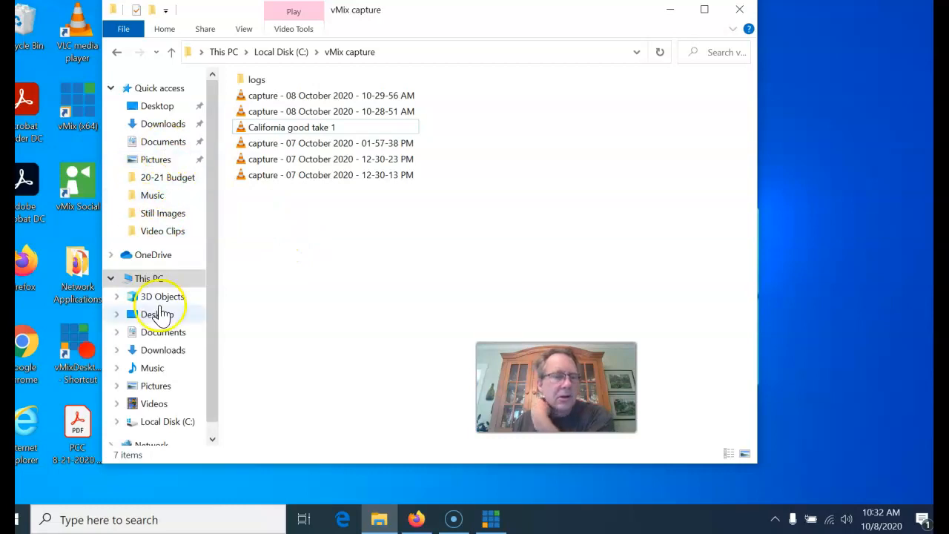
left_click(162, 430)
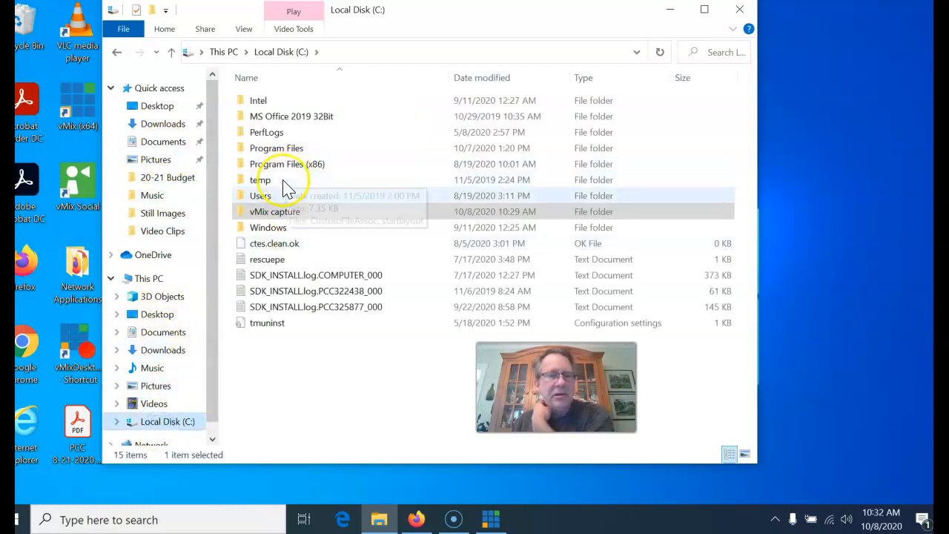
double_click(256, 210)
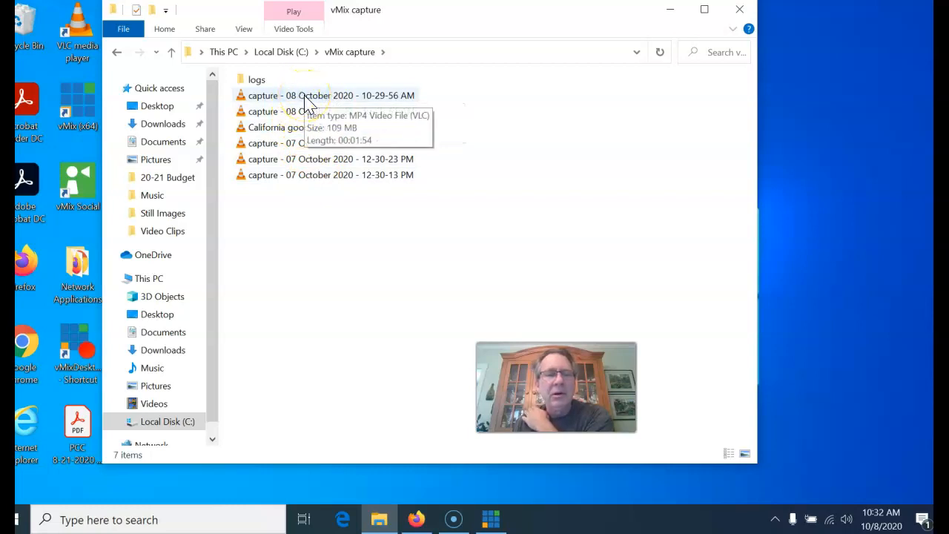
left_click(307, 100)
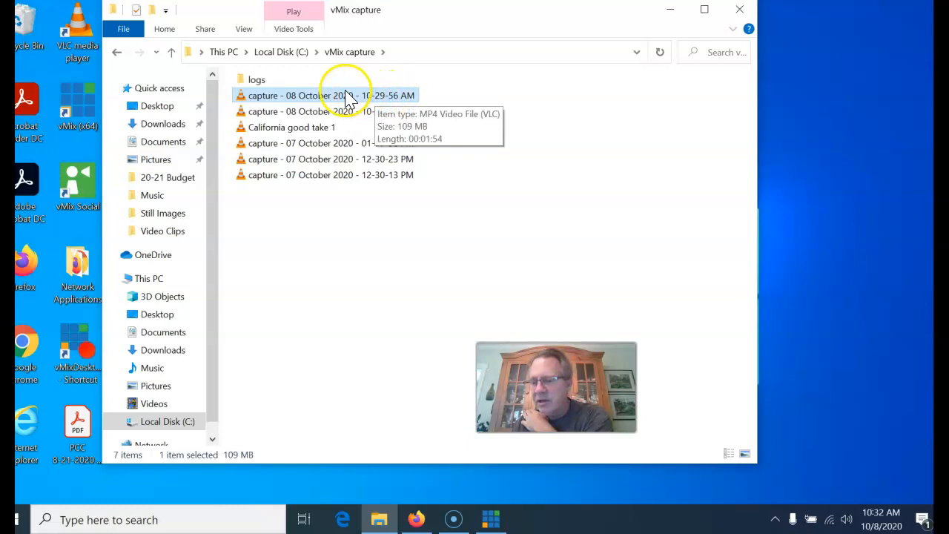
left_click(310, 105)
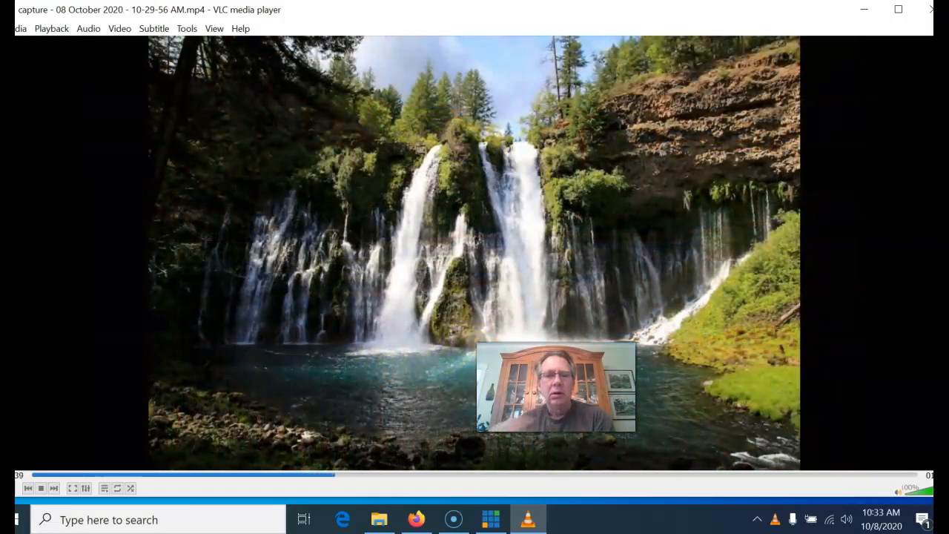
- Close the recording's playback, minimize the capture folder window and switch back to vMix
left_click(927, 10)
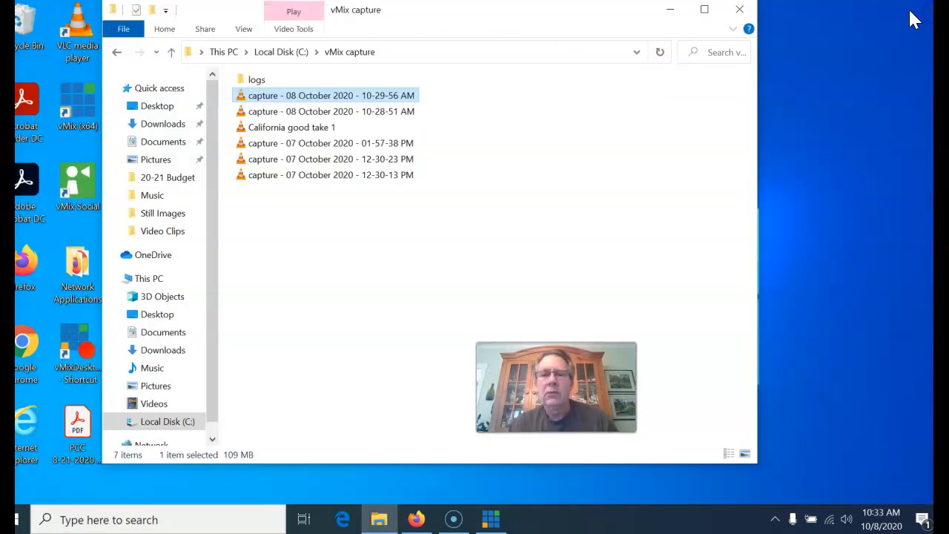
left_click(671, 11)
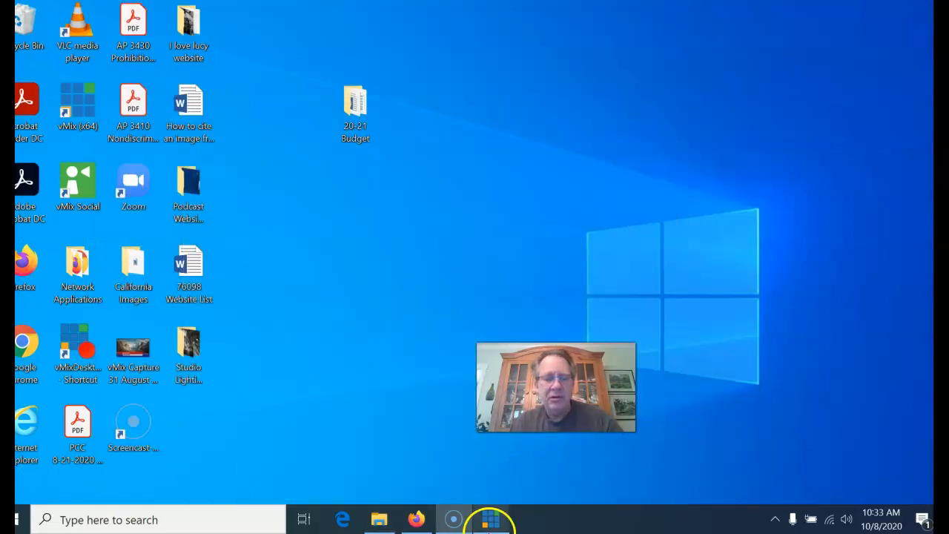
left_click(490, 520)
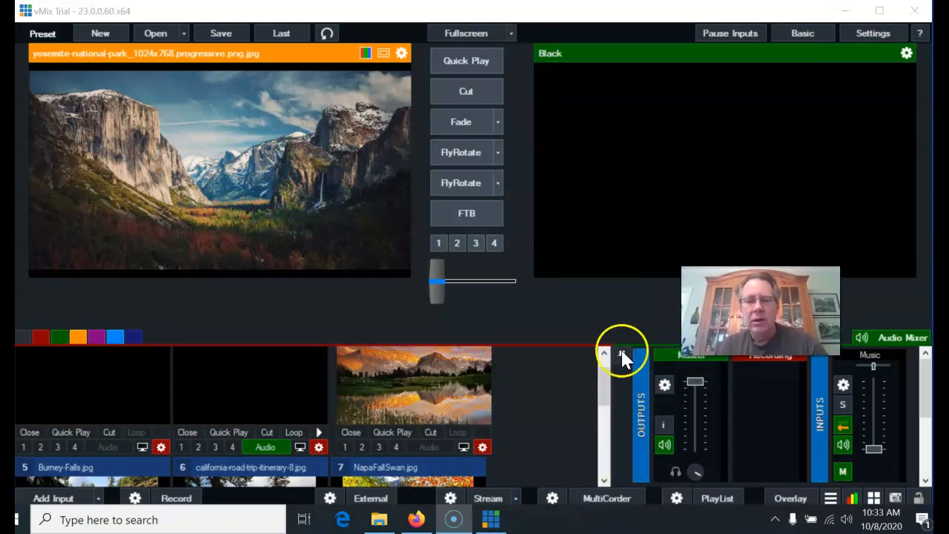
- Bring 1257315.jpg into preview, followed by Burney-Falls.jpg
mouse_move(605, 382)
left_mouse_down()
mouse_move(604, 402)
mouse_move(602, 372)
left_mouse_up()
left_click(454, 424)
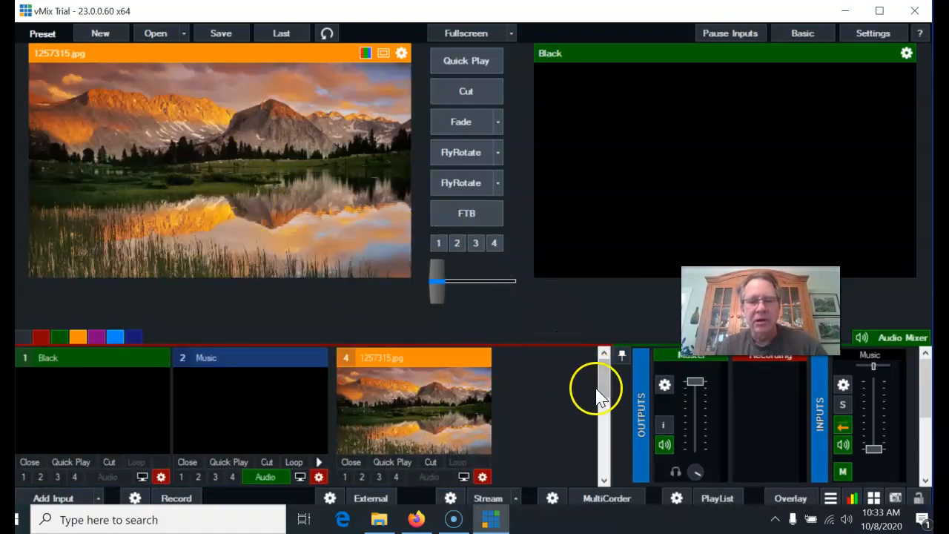
left_click_drag(606, 387, 611, 419)
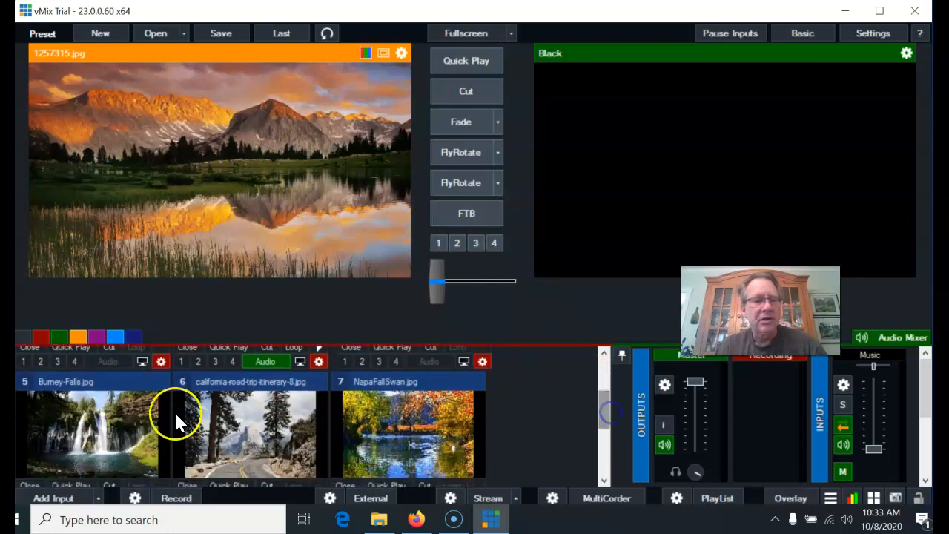
left_click(125, 437)
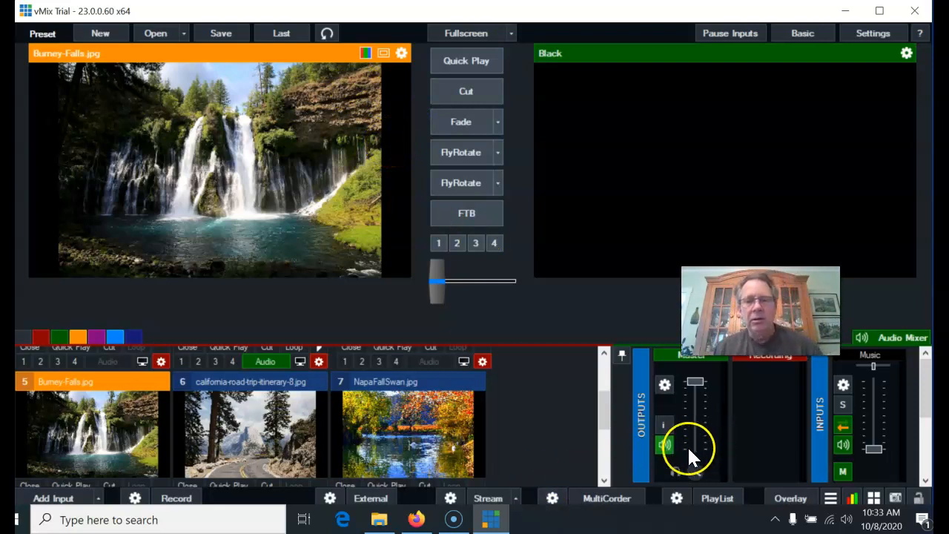
double_click(605, 15)
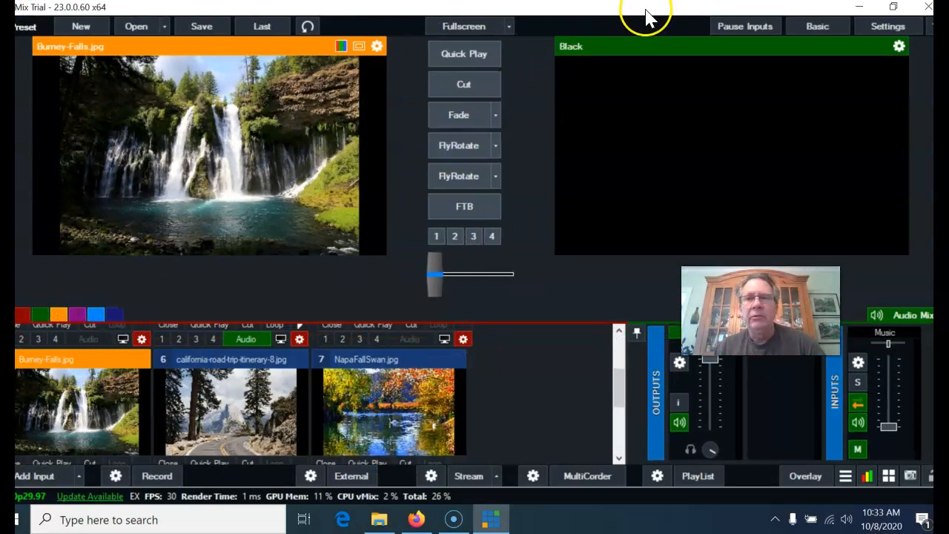
double_click(645, 14)
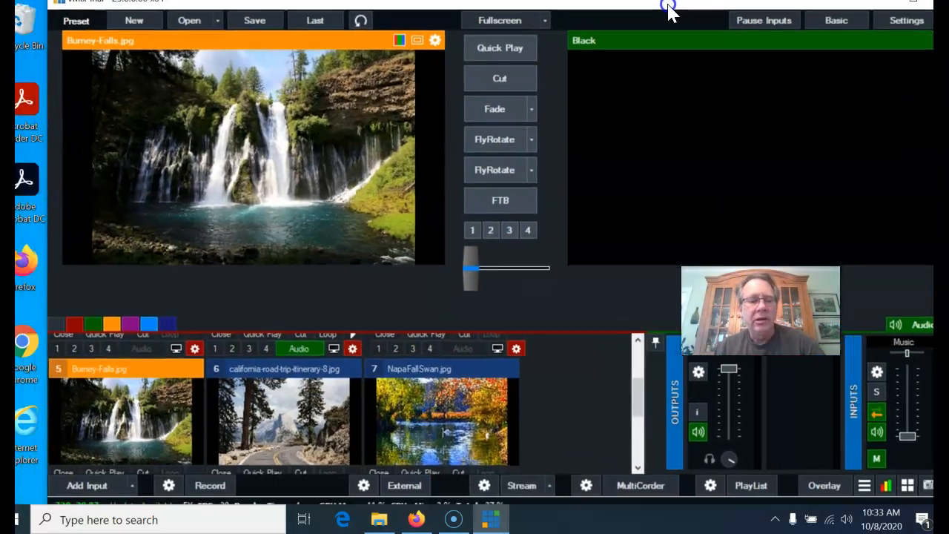
- Open the position settings of the Burney-Falls.jpg input
scroll(569, 344, "down", 2)
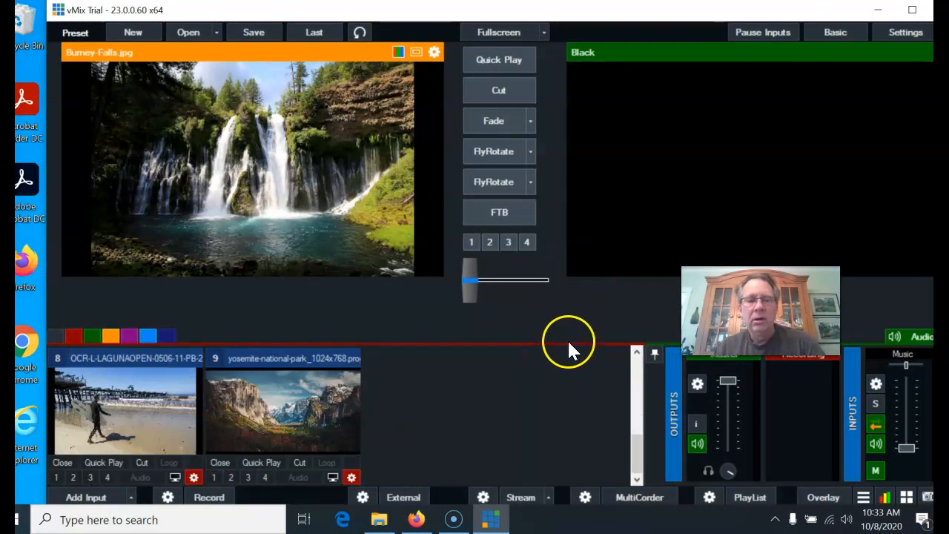
left_click_drag(643, 15, 615, 11)
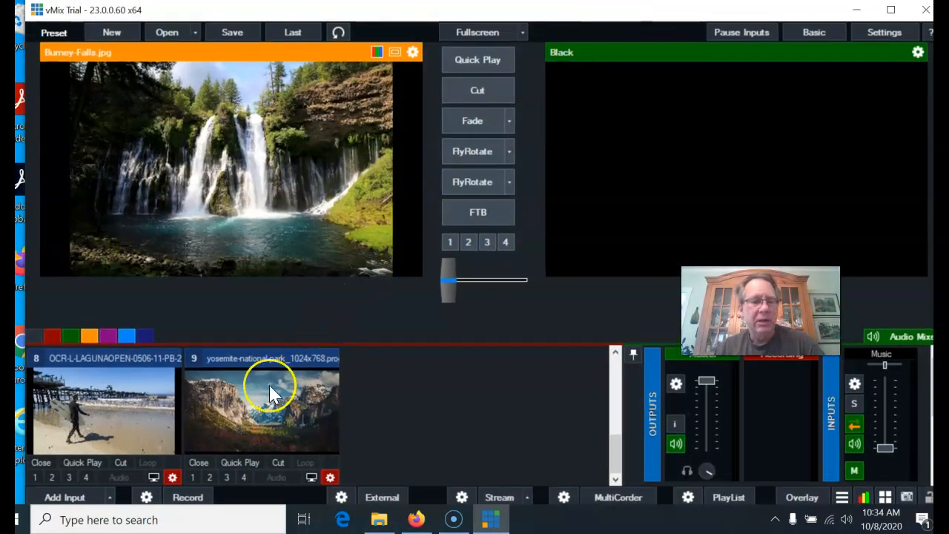
scroll(218, 403, "up", 2)
scroll(188, 401, "down", 2)
scroll(184, 400, "up", 1)
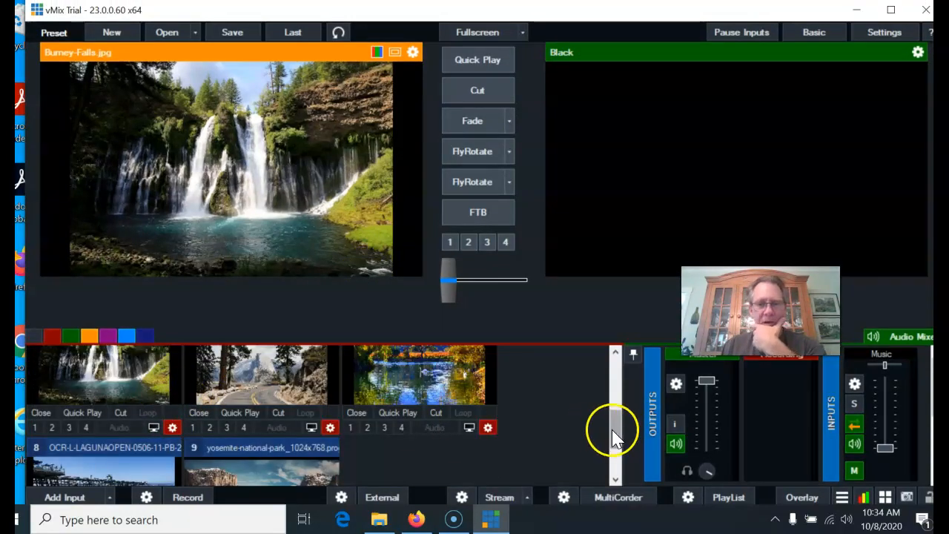
mouse_move(619, 433)
left_mouse_down()
mouse_move(614, 396)
mouse_move(615, 418)
left_mouse_up()
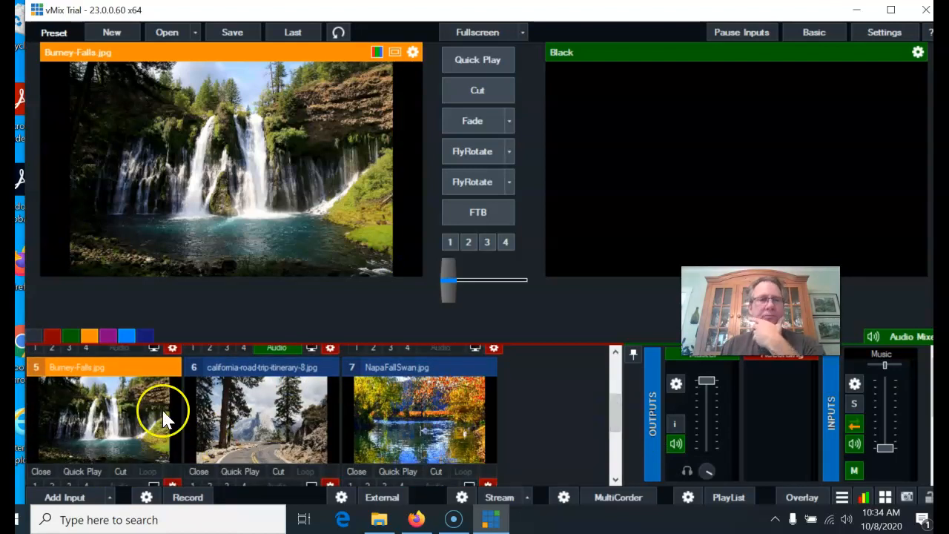
left_click(264, 195)
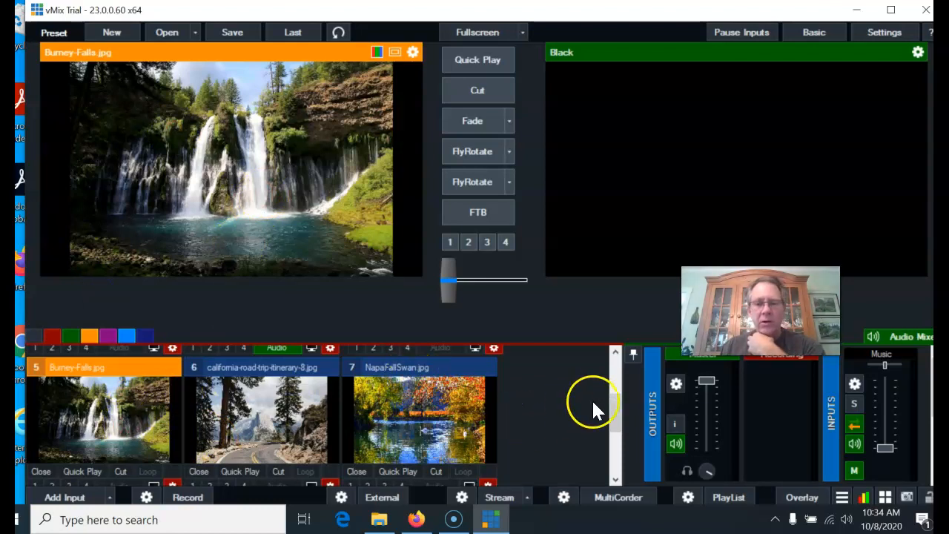
mouse_move(619, 417)
left_mouse_down()
mouse_move(620, 430)
mouse_move(617, 423)
left_mouse_up()
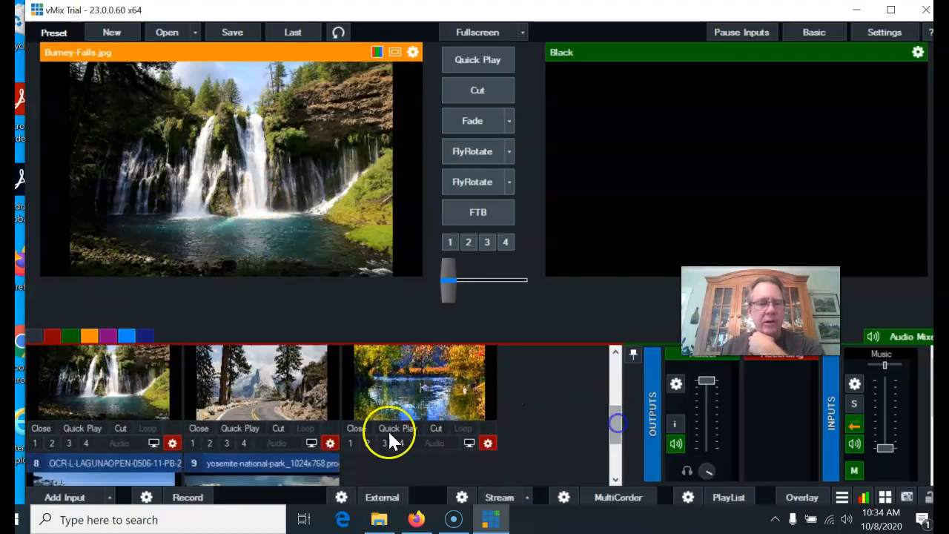
left_click(172, 443)
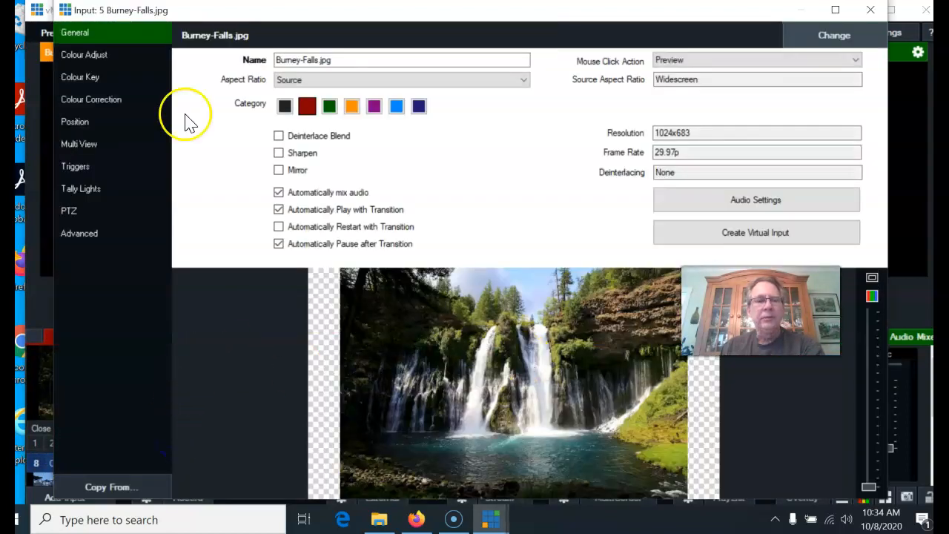
left_click(77, 122)
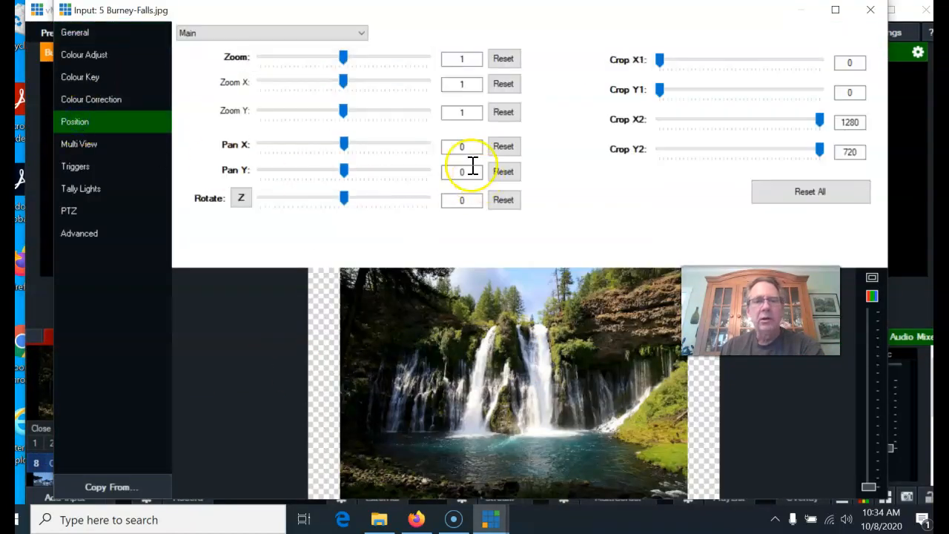
- Try out the zoom on Burney-Falls.jpg, reset its position values, and set its overall zoom to 1.238
left_click_drag(752, 326, 205, 348)
left_click_drag(343, 57, 333, 84)
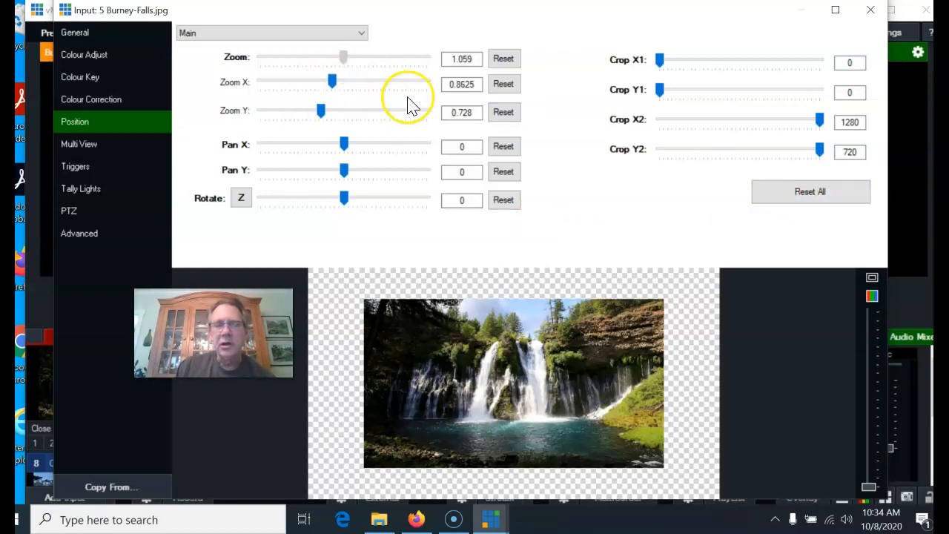
left_click(802, 195)
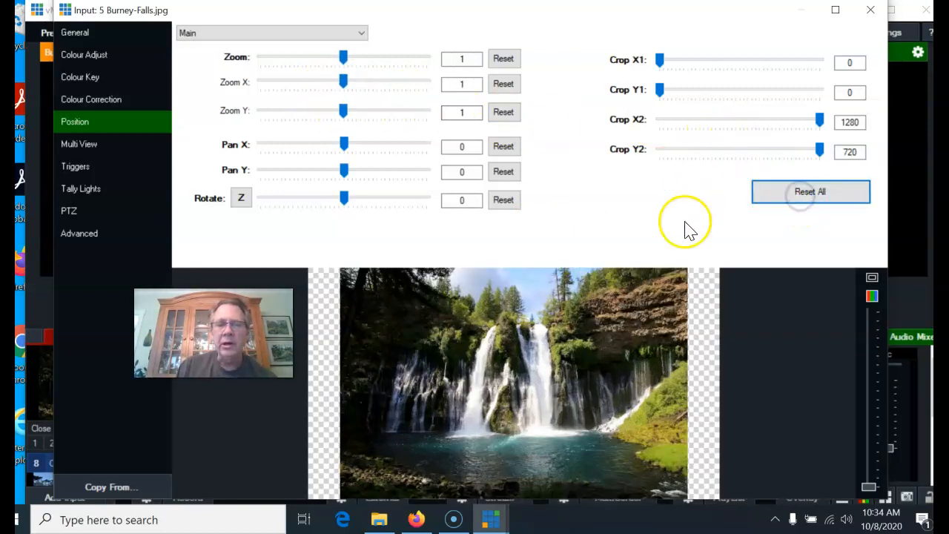
left_click_drag(346, 60, 354, 64)
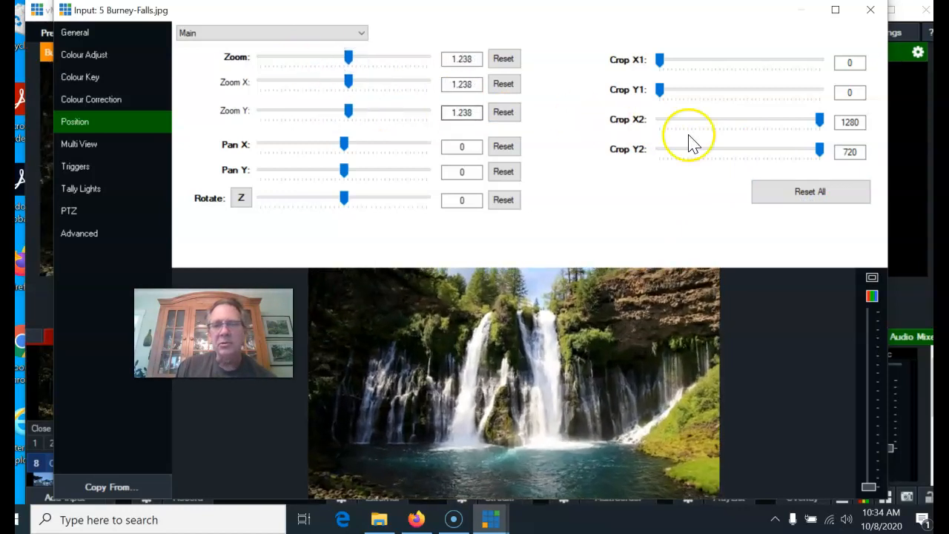
left_click(869, 11)
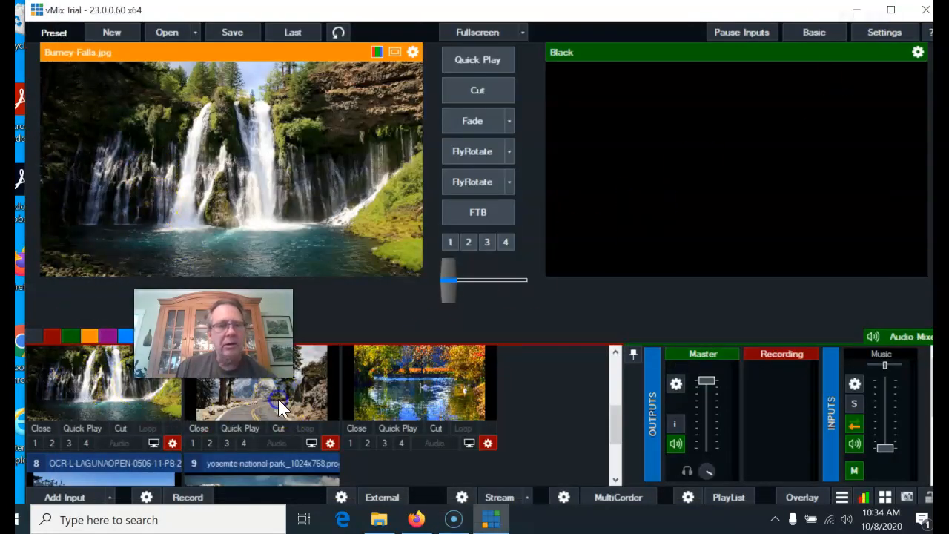
- Set the overall zoom of california-road-trip-itinerary-8.jpg to 1.238 in its position settings
left_click(330, 443)
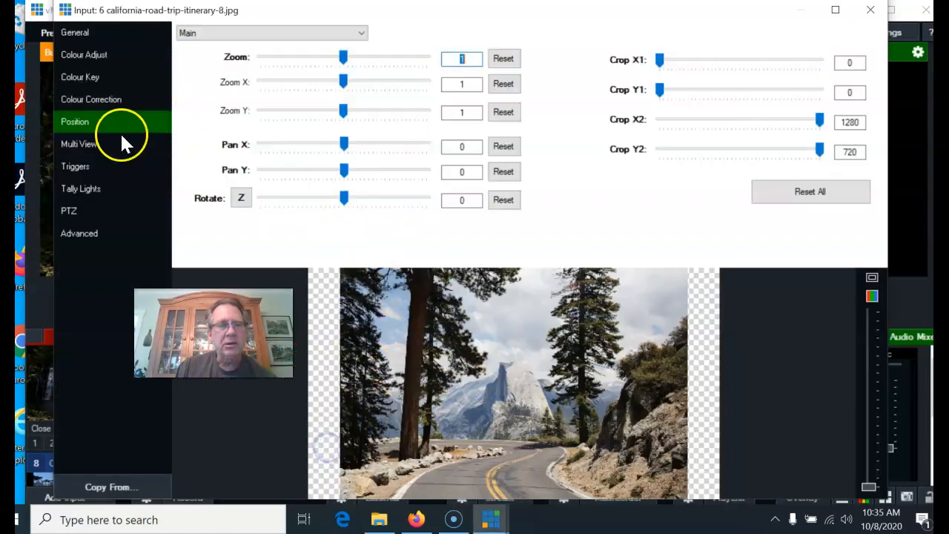
left_click_drag(344, 57, 349, 60)
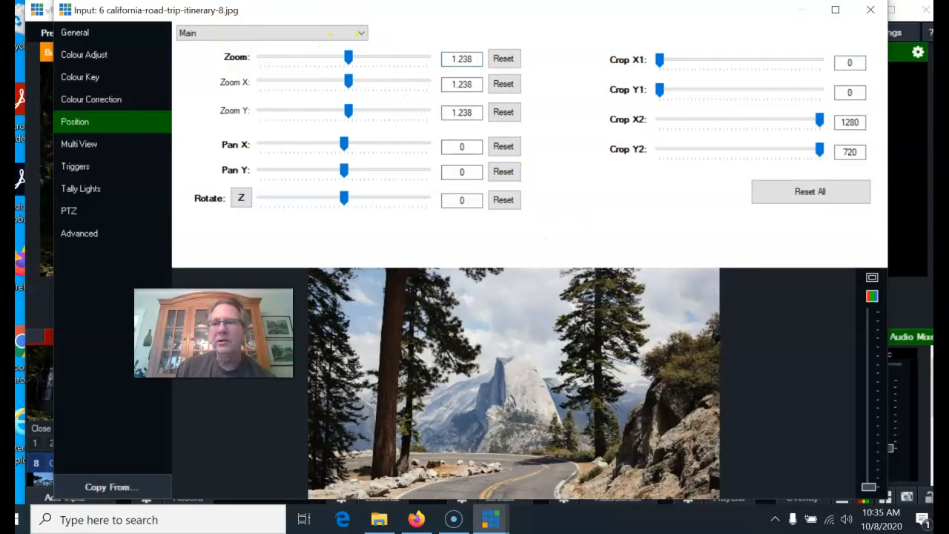
left_click(870, 9)
- Bring NapaFallSwan.jpg into preview and set its overall zoom to 1.238
left_click(391, 364)
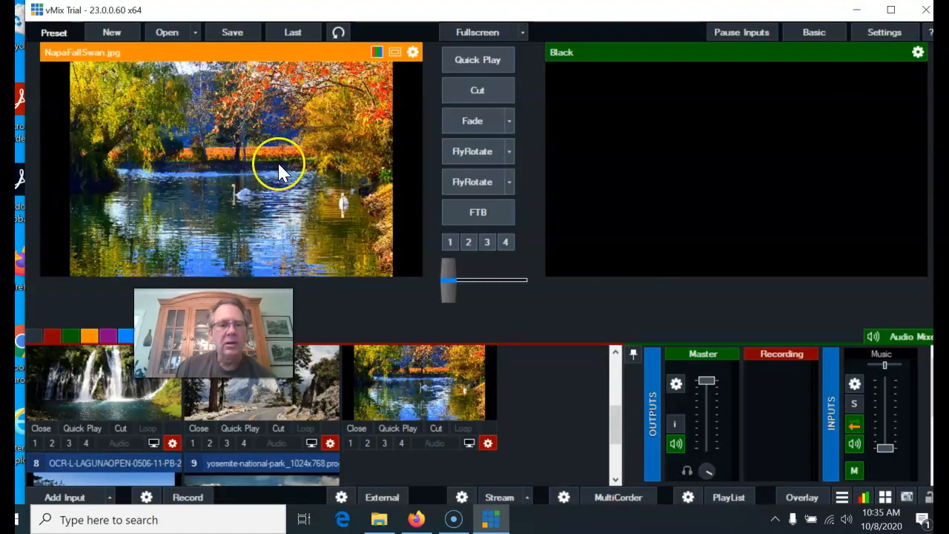
left_click(487, 442)
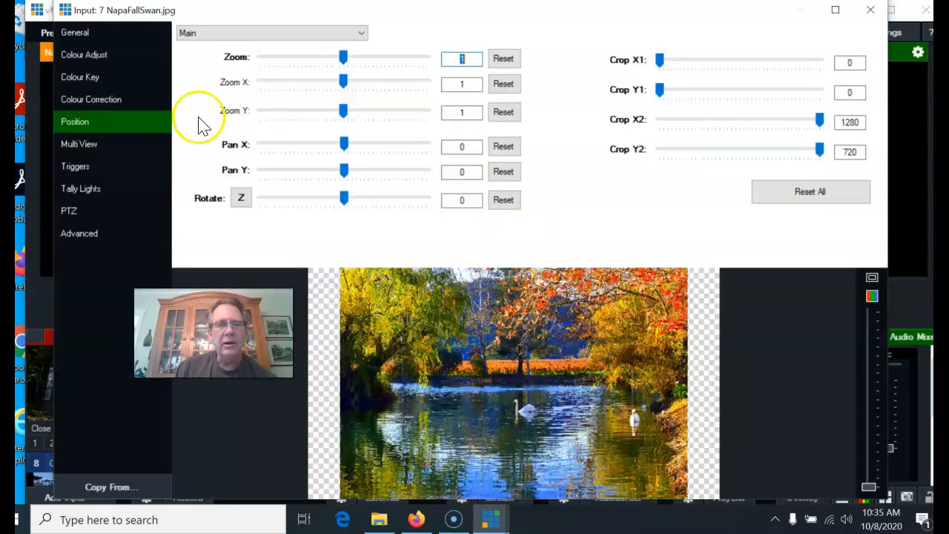
left_click_drag(343, 58, 350, 57)
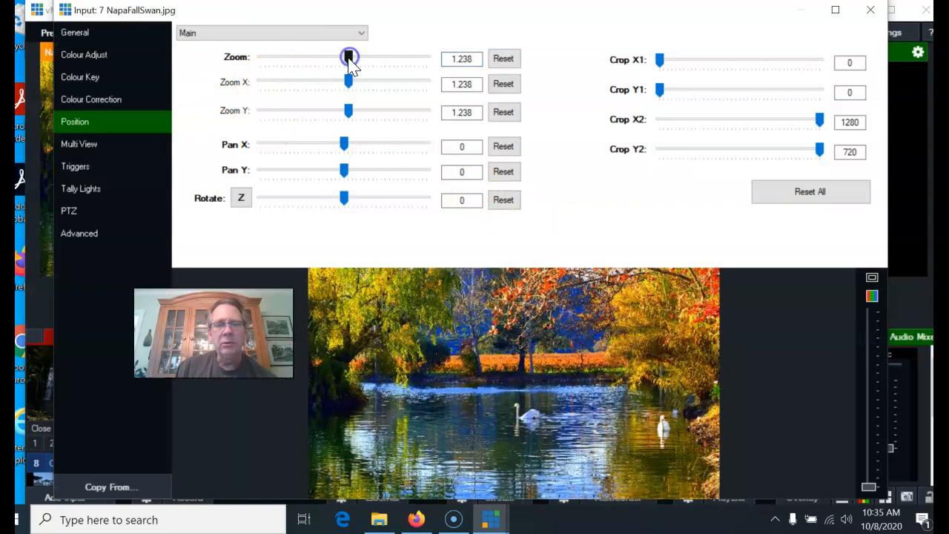
left_click(870, 9)
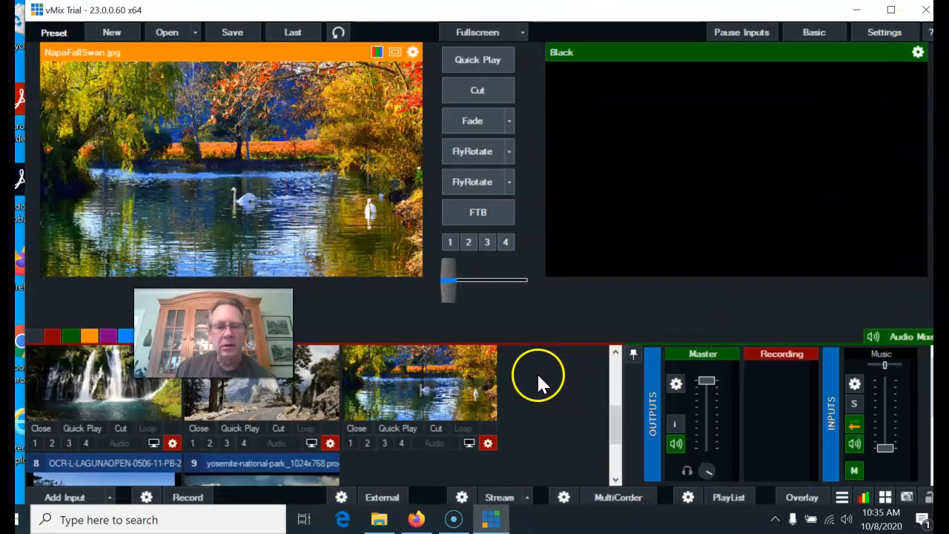
- Bring OCR-L-LAGUNAOPEN-0506-11-PB-2.jpg into preview and enlarge its overall zoom until the image fills the frame
scroll(537, 372, "down", 1)
left_click(132, 406)
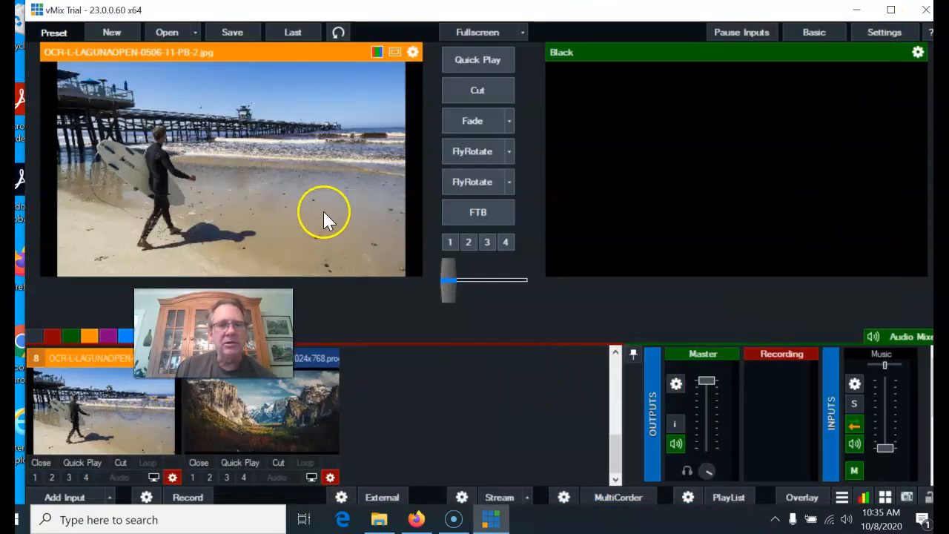
left_click(172, 476)
left_click_drag(343, 58, 349, 59)
left_click(869, 10)
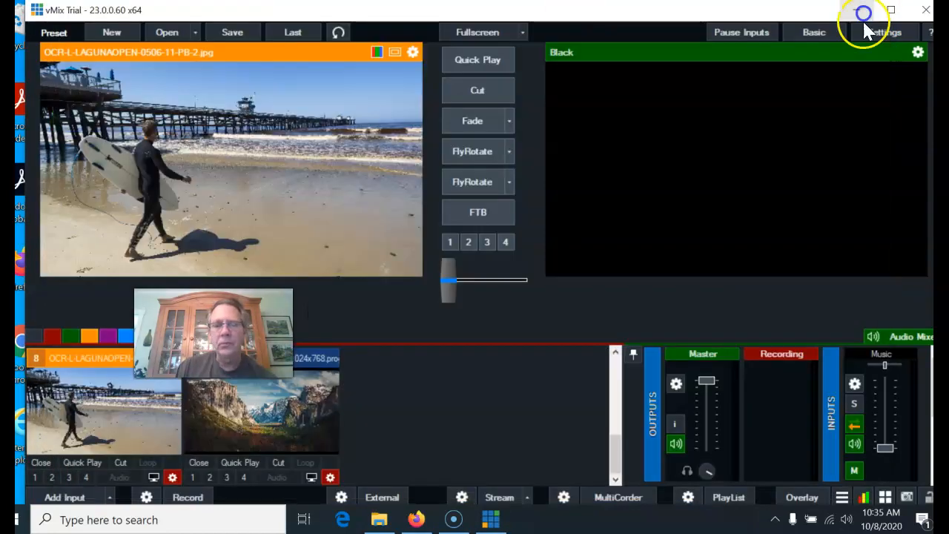
- Bring yosemite-national-park_1024x768.progressive.png.jpg into preview and set its overall zoom to 1.13
left_click(299, 400)
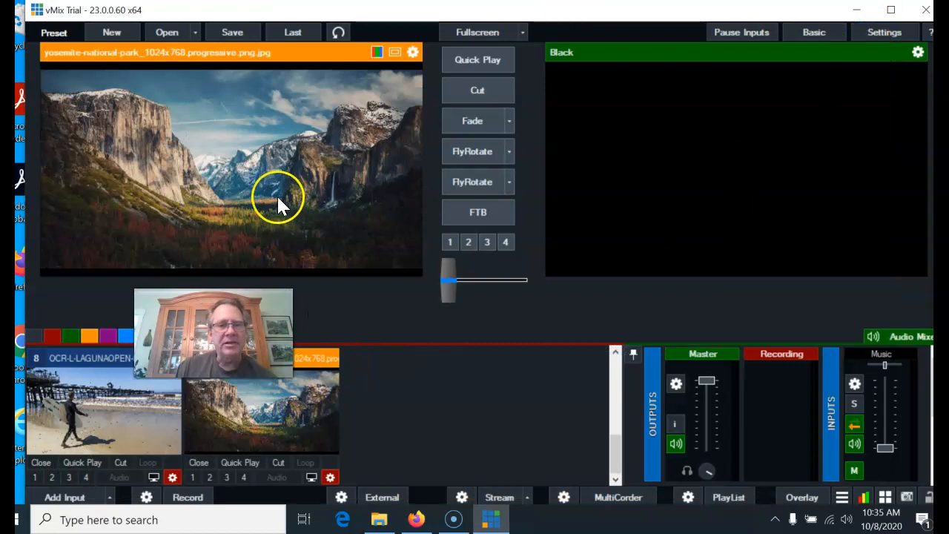
left_click(330, 477)
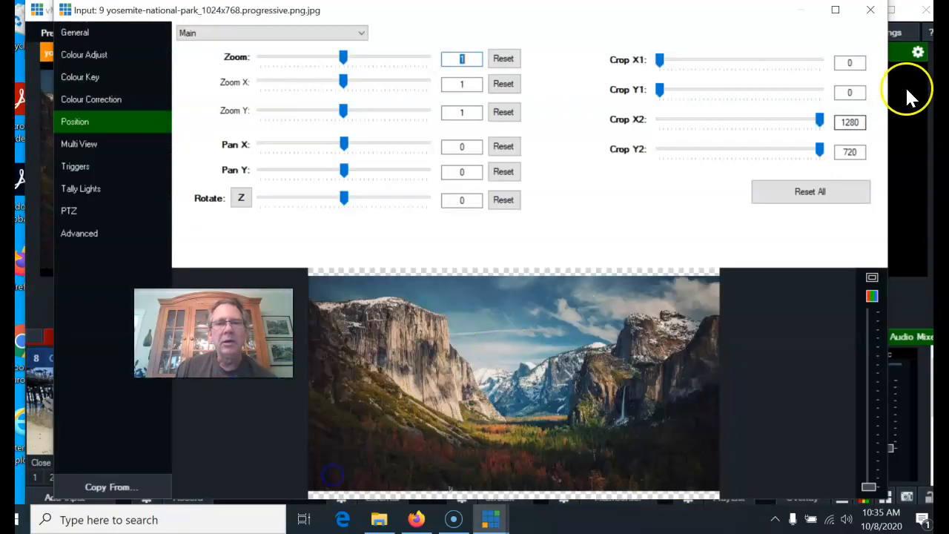
left_click_drag(344, 65, 342, 66)
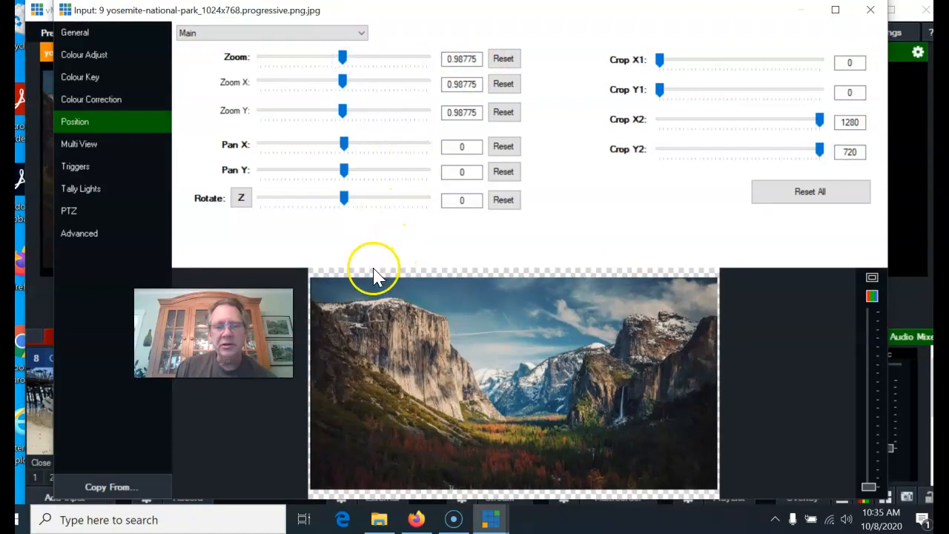
left_click_drag(341, 57, 346, 60)
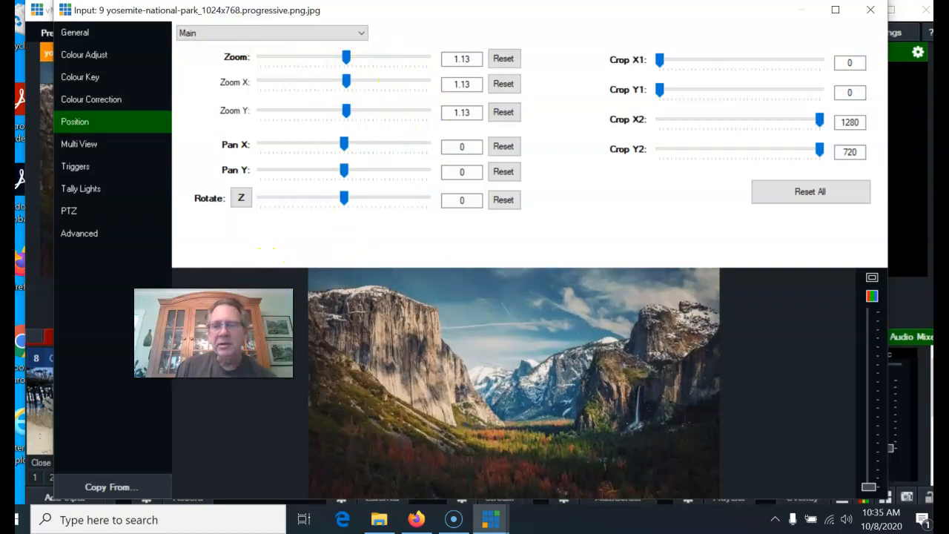
left_click(870, 10)
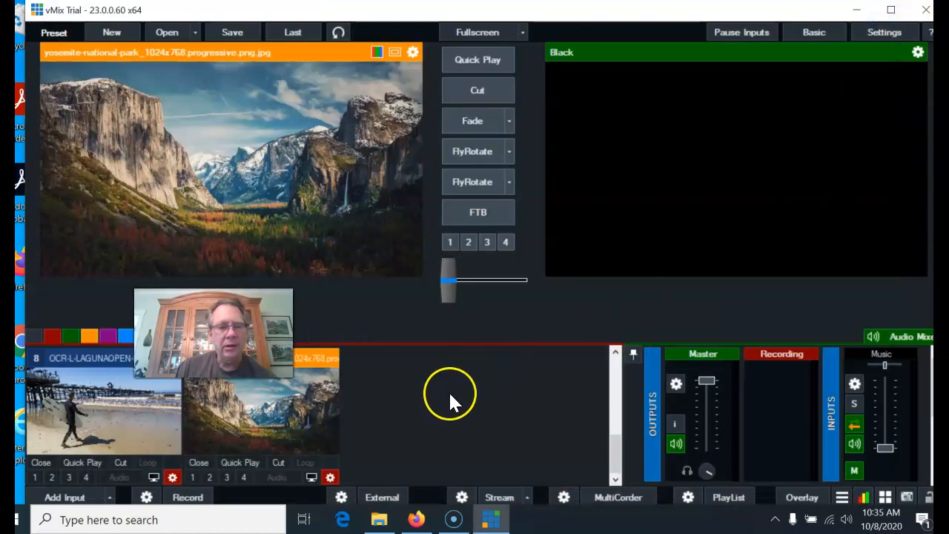
- Show the inputs of the green category and bring Coast - 41066.mp4 into preview
left_click(69, 339)
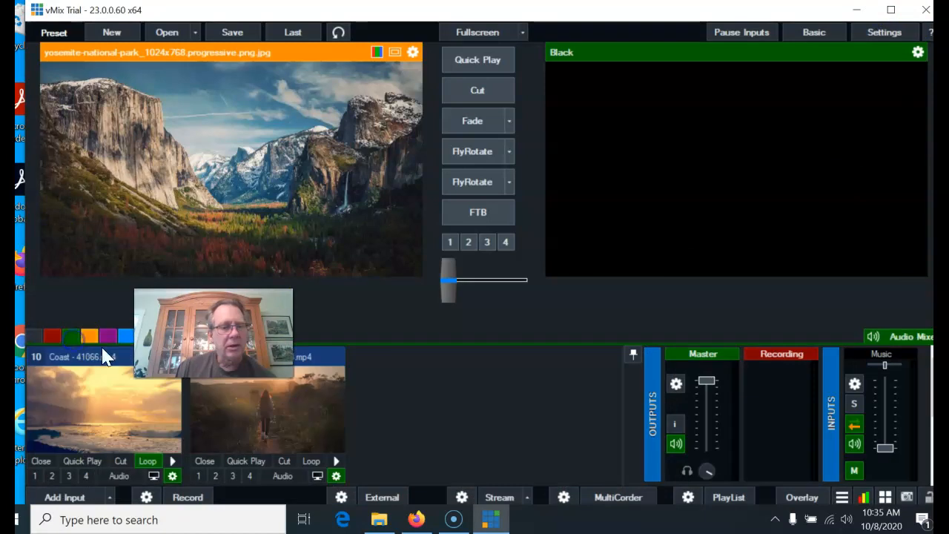
left_click(173, 415)
- Try enlarging Coast - 41066.mp4 to an overall zoom of 1.525 and reset its zoom
left_click(172, 475)
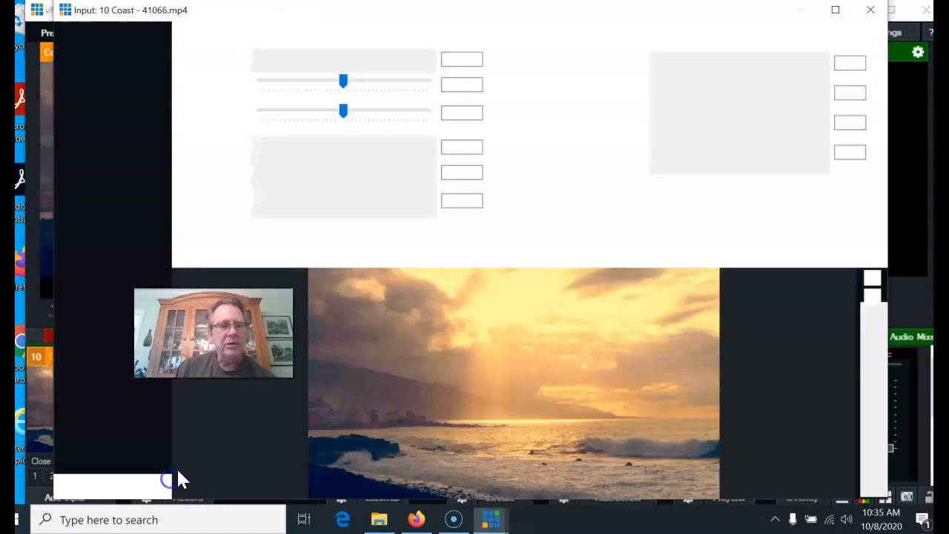
mouse_move(343, 57)
left_mouse_down()
mouse_move(353, 60)
mouse_move(308, 66)
mouse_move(357, 77)
left_mouse_up()
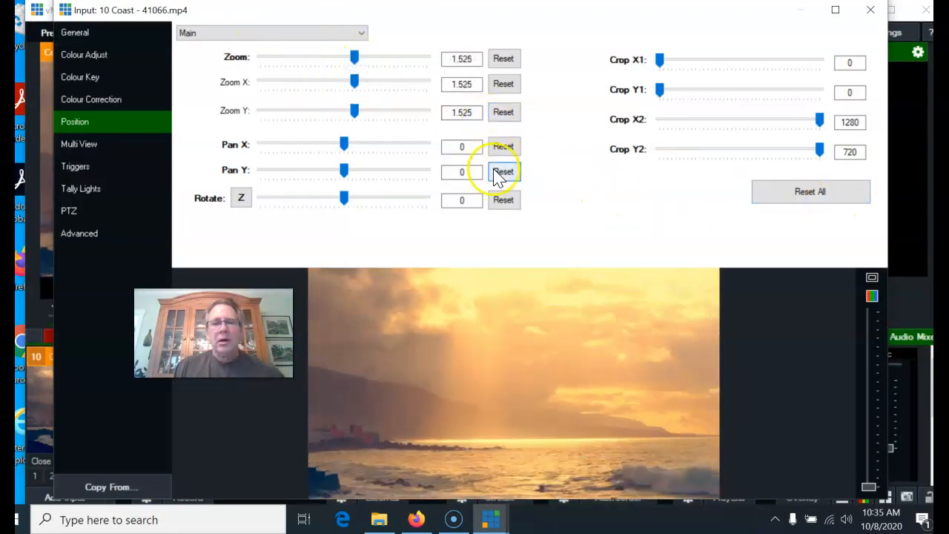
left_click(504, 58)
left_click(866, 17)
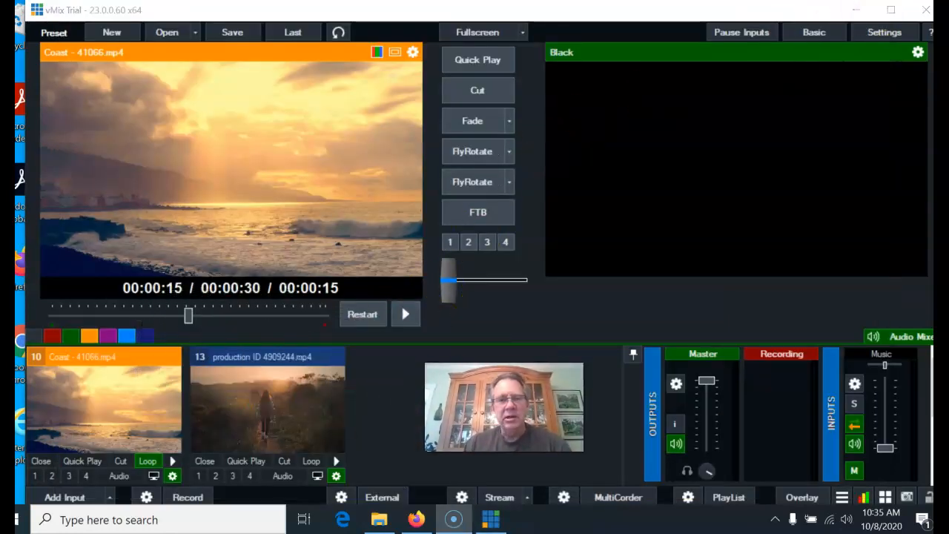
- Bring production ID 4909244.mp4 into preview and save the preset as "vmix Slideshow demo" in California Images, replacing the existing file
left_click(323, 407)
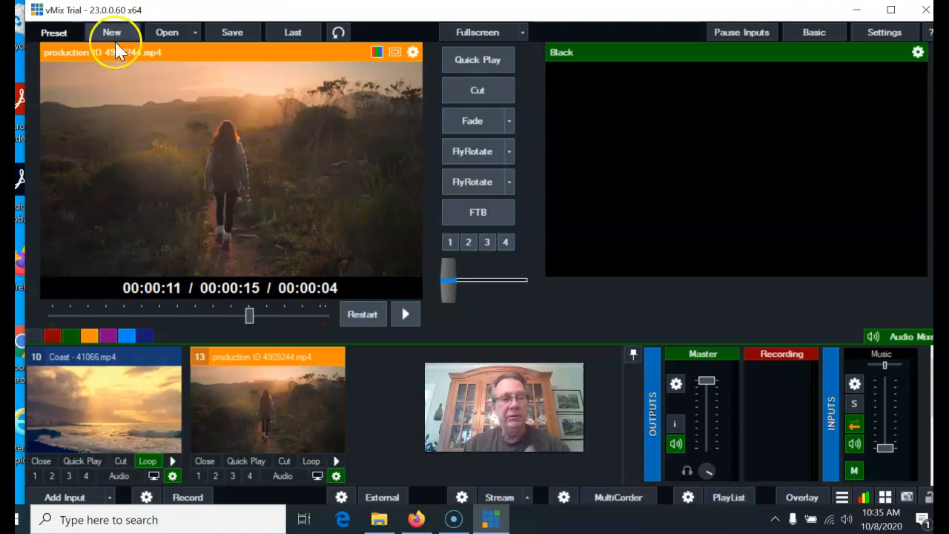
left_click(238, 39)
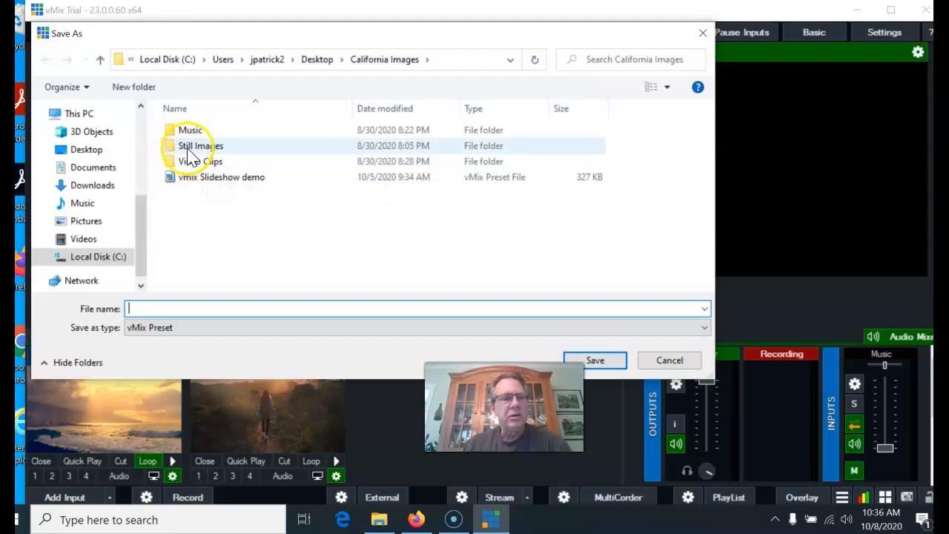
left_click(288, 178)
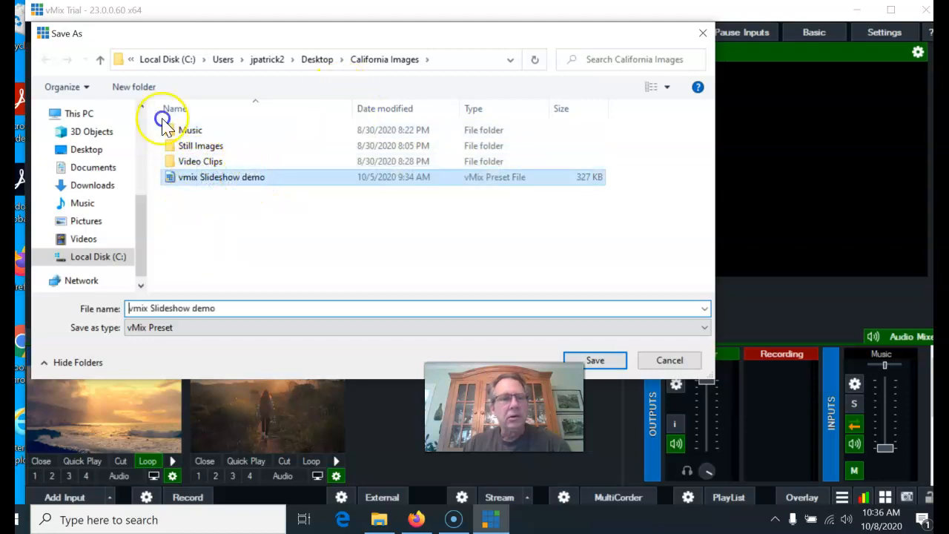
left_click(227, 310)
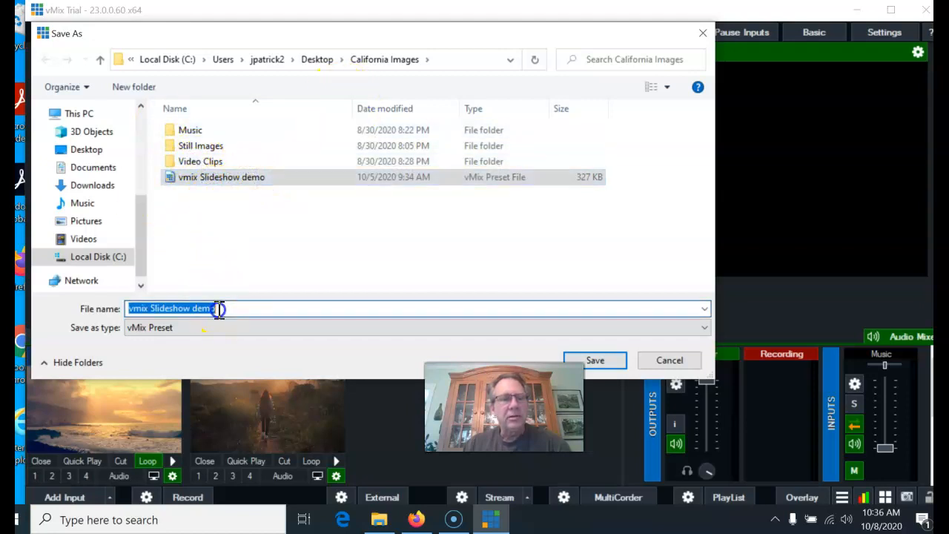
left_click(242, 310)
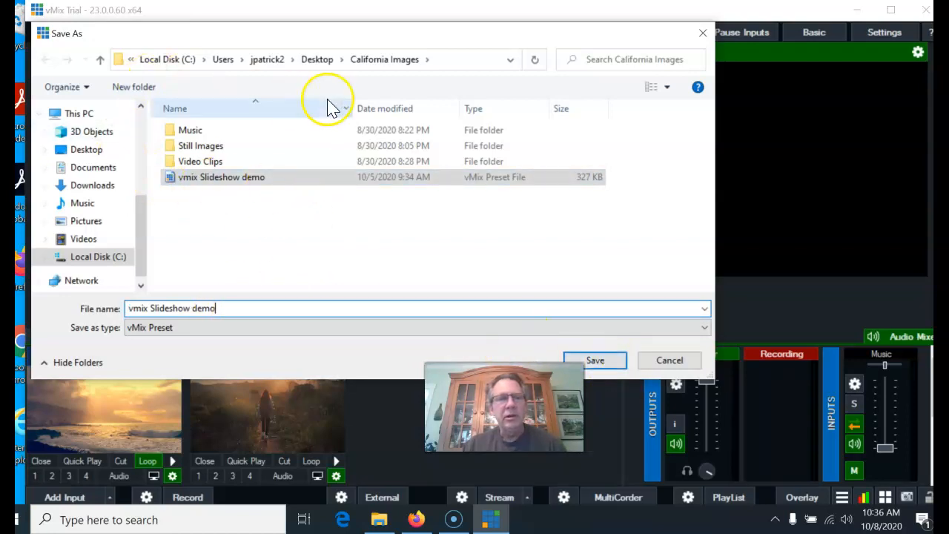
left_click(598, 362)
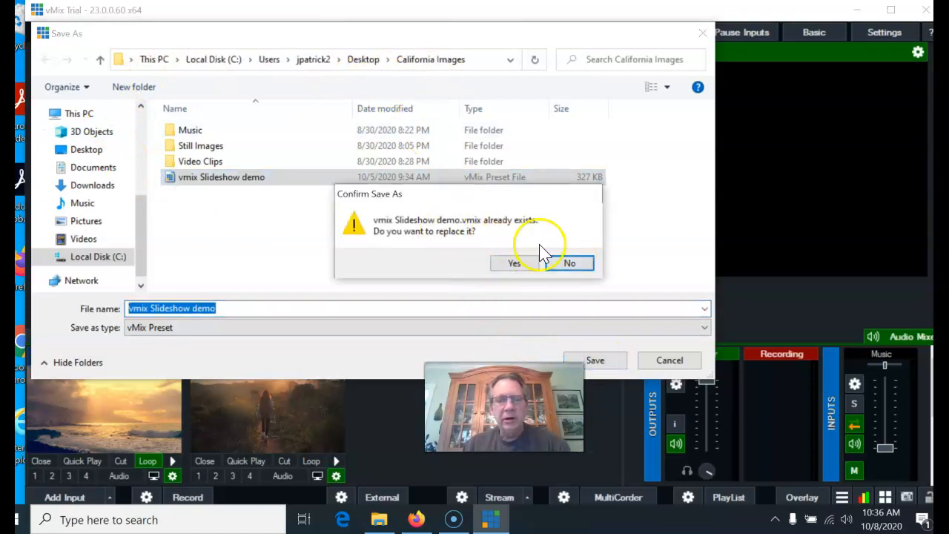
left_click(514, 266)
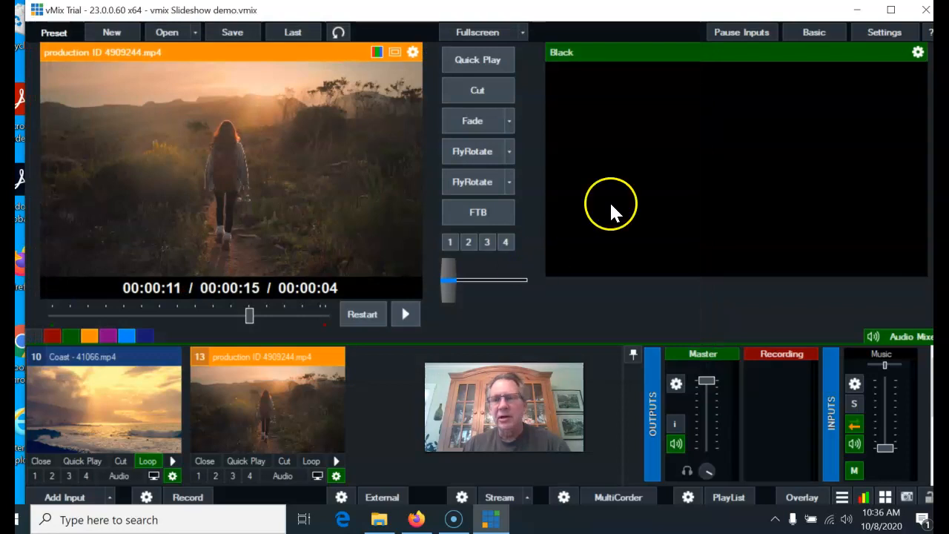
- Close vMix and reopen the show from the "vmix Slideshow demo" preset in the desktop's California Images folder
left_click(927, 10)
left_click(468, 299)
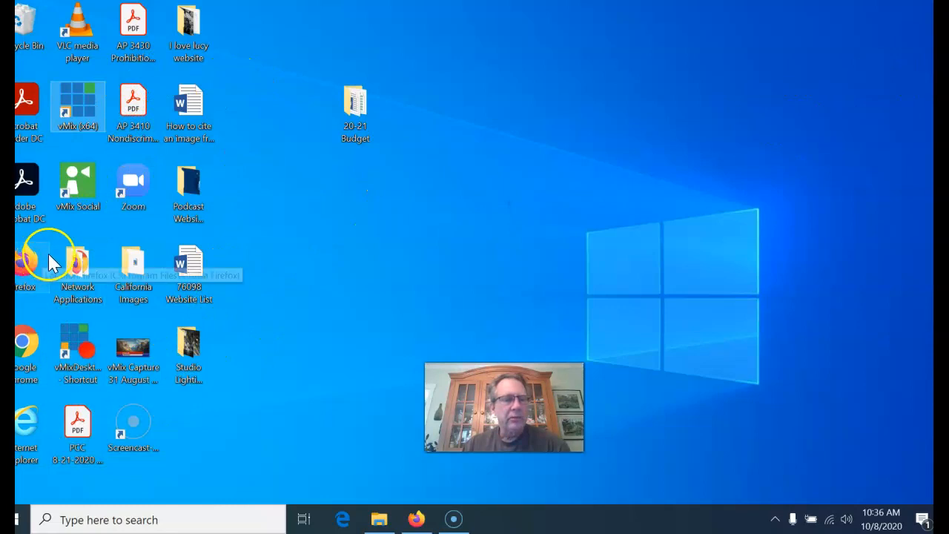
double_click(140, 272)
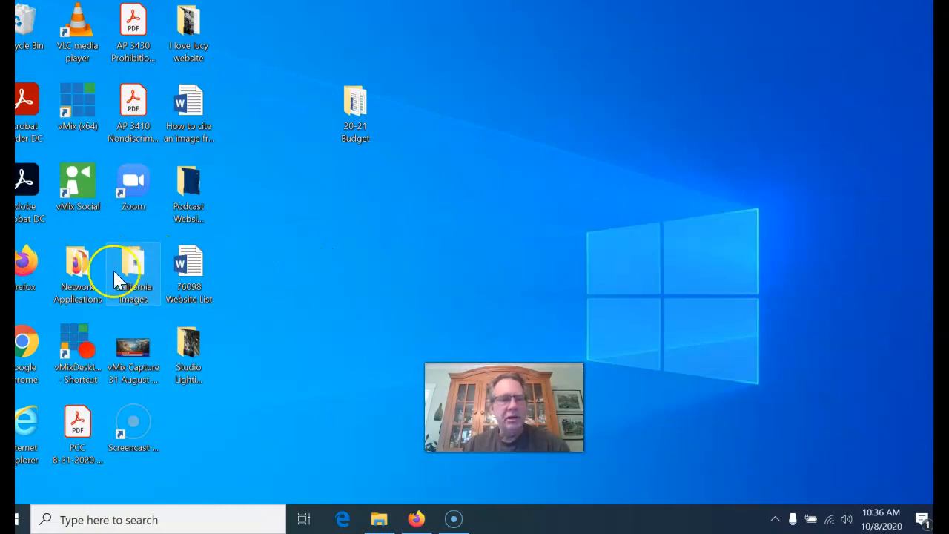
left_click(327, 227)
double_click(125, 266)
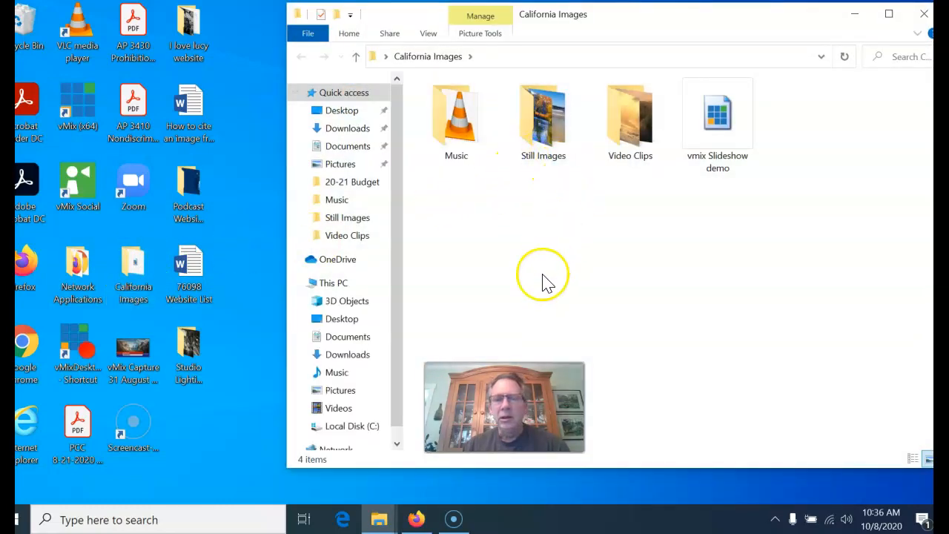
left_click(717, 130)
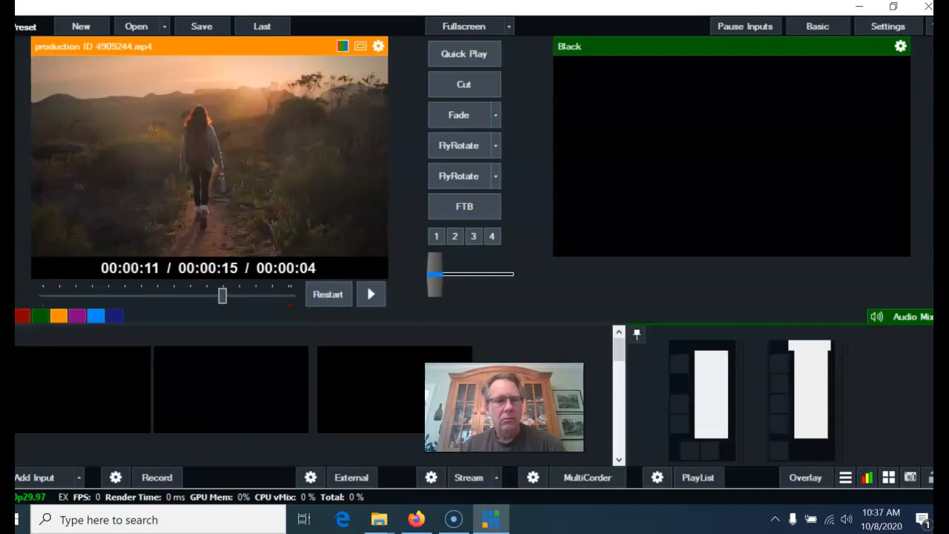
- Check the reopened preset's inputs in the red, green and orange categories
left_click(23, 313)
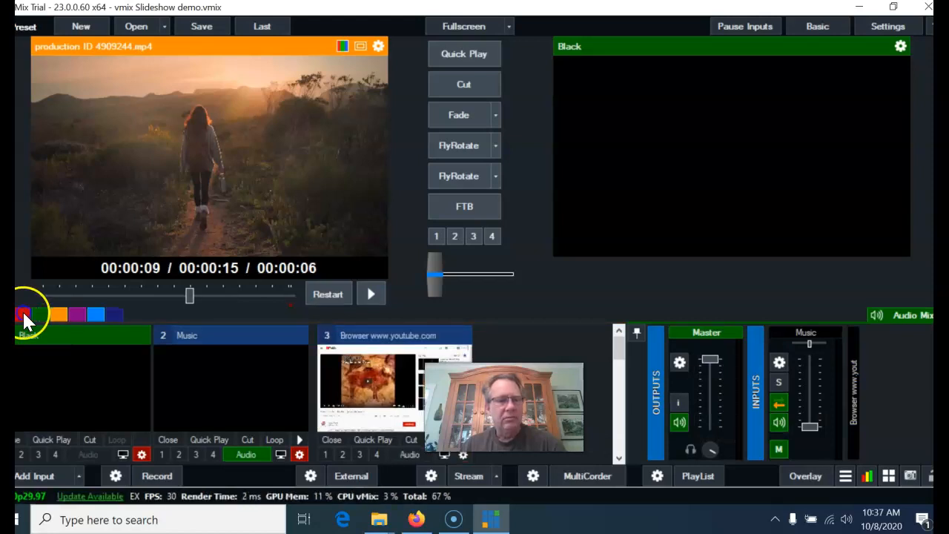
left_click(42, 313)
left_click(59, 314)
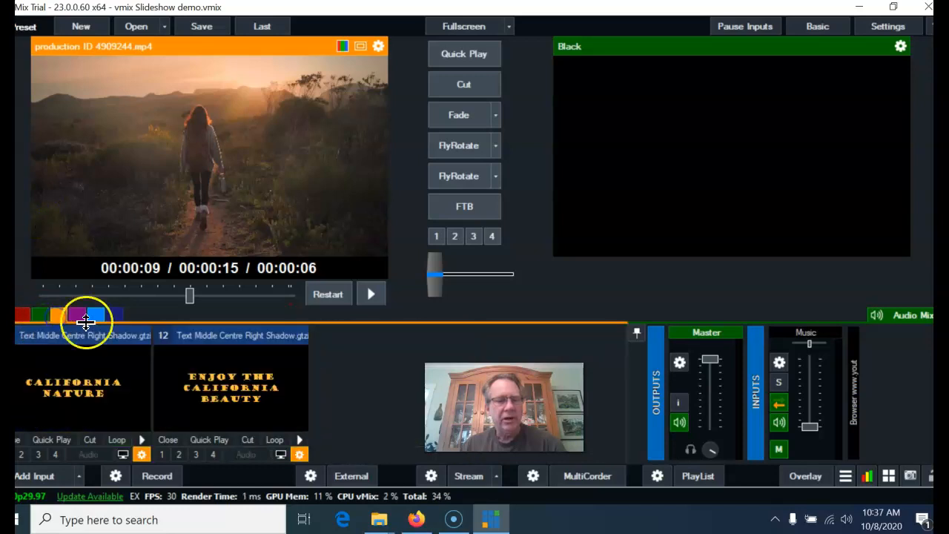